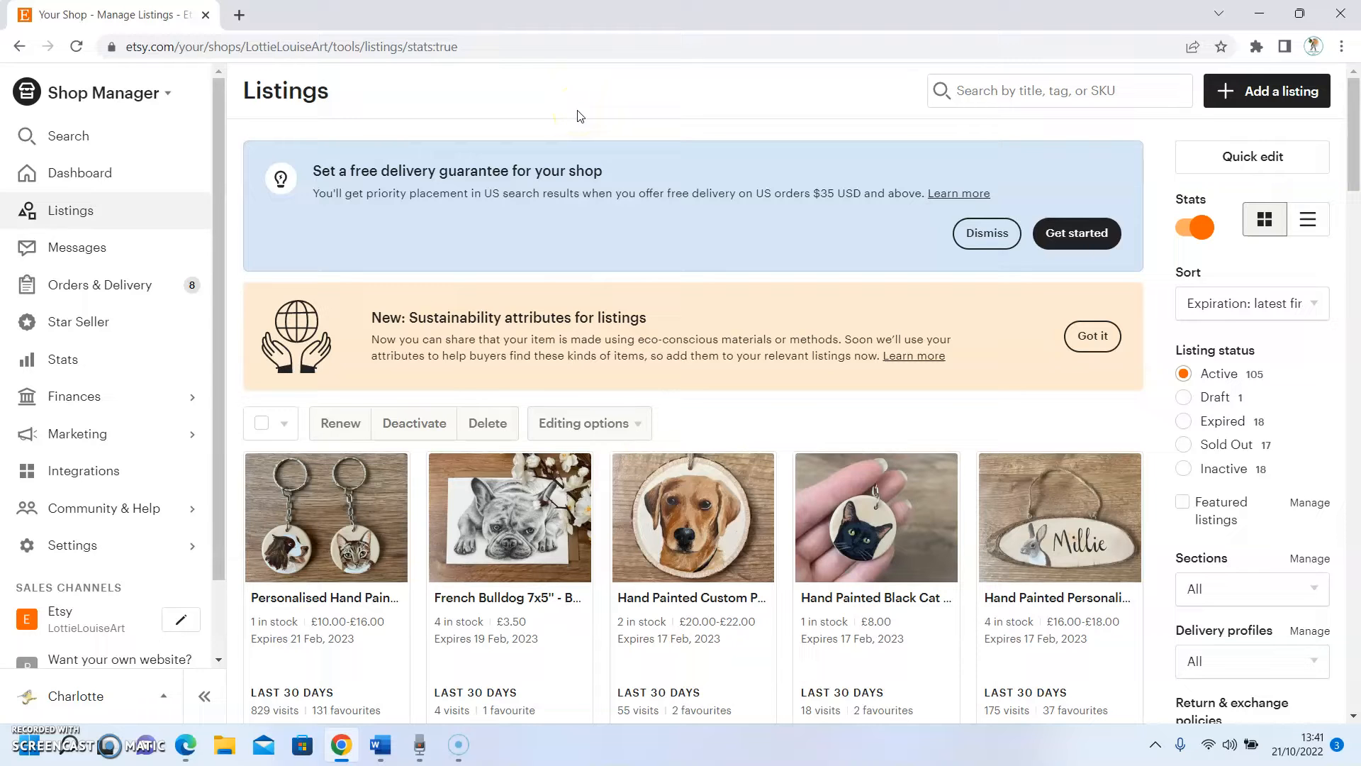
scroll(623, 177, "down", 2)
scroll(426, 177, "up", 2)
scroll(507, 167, "down", 5)
scroll(512, 168, "down", 10)
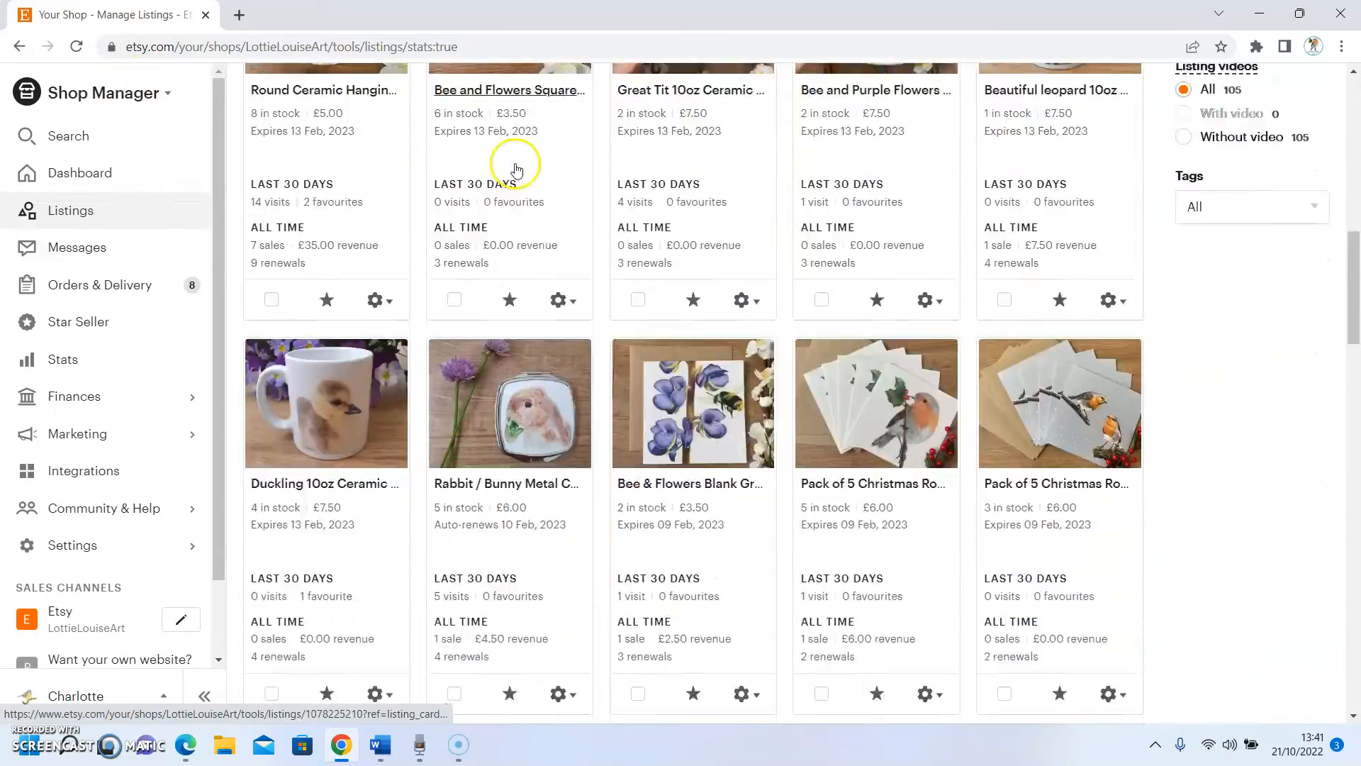
scroll(515, 170, "up", 14)
scroll(515, 170, "up", 3)
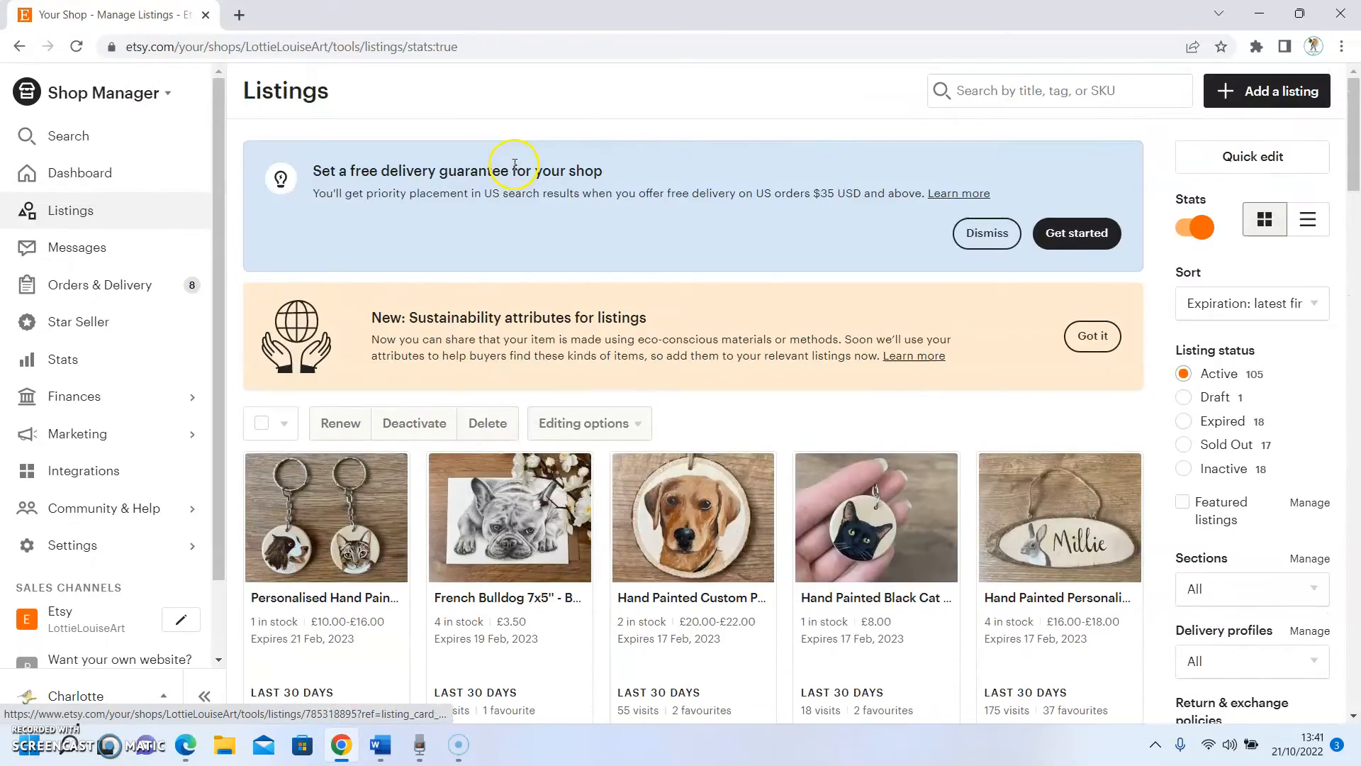
Start a new listing and add the photos IMG_9007, IMG_9008 and IMG_9009 from the Downloads folder.
left_click(1236, 83)
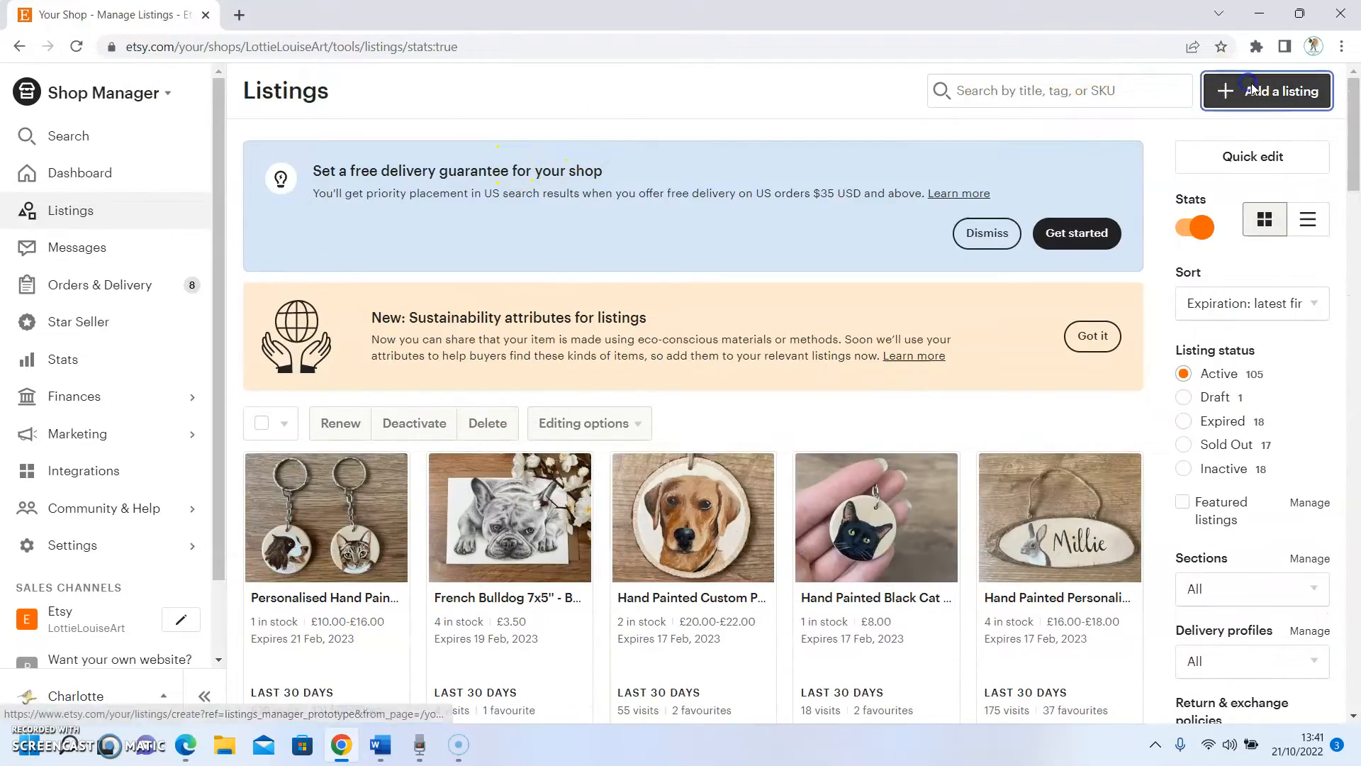
left_click(490, 286)
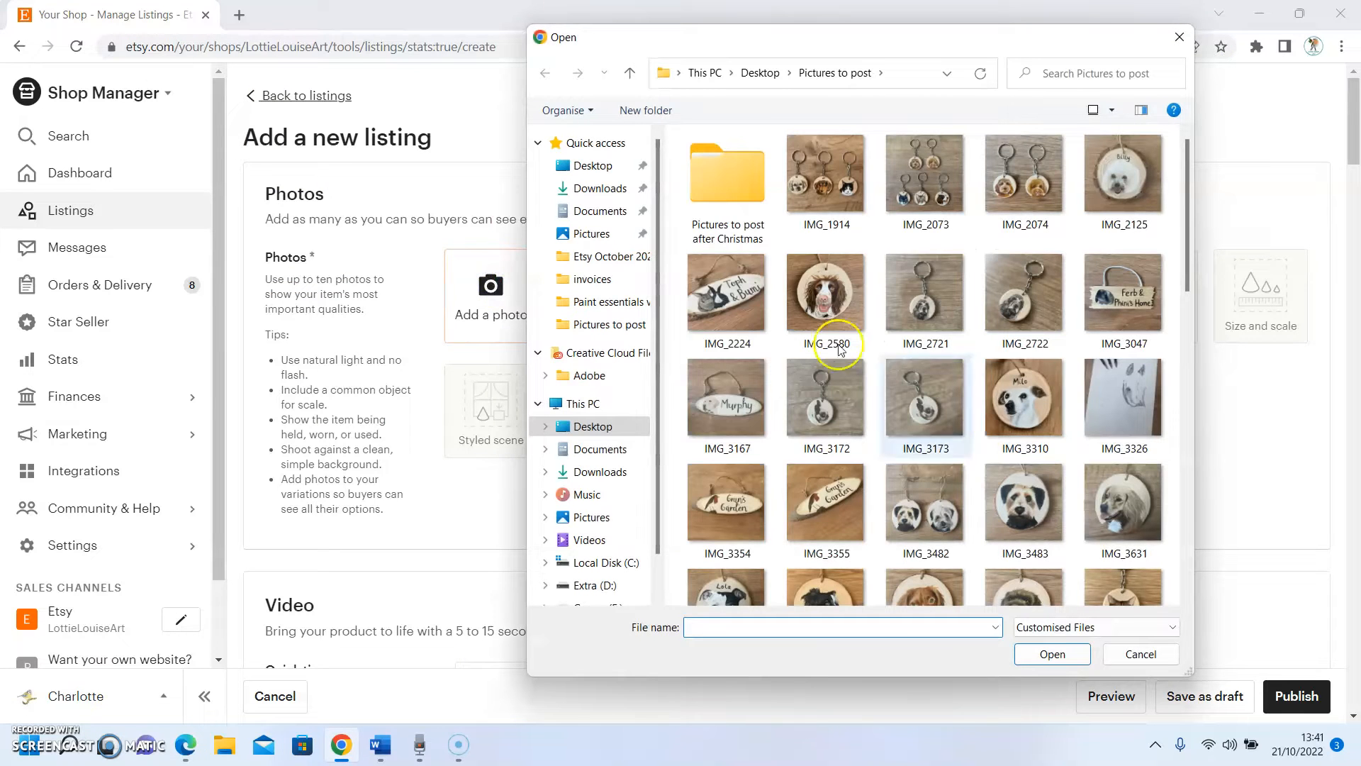
left_click(611, 166)
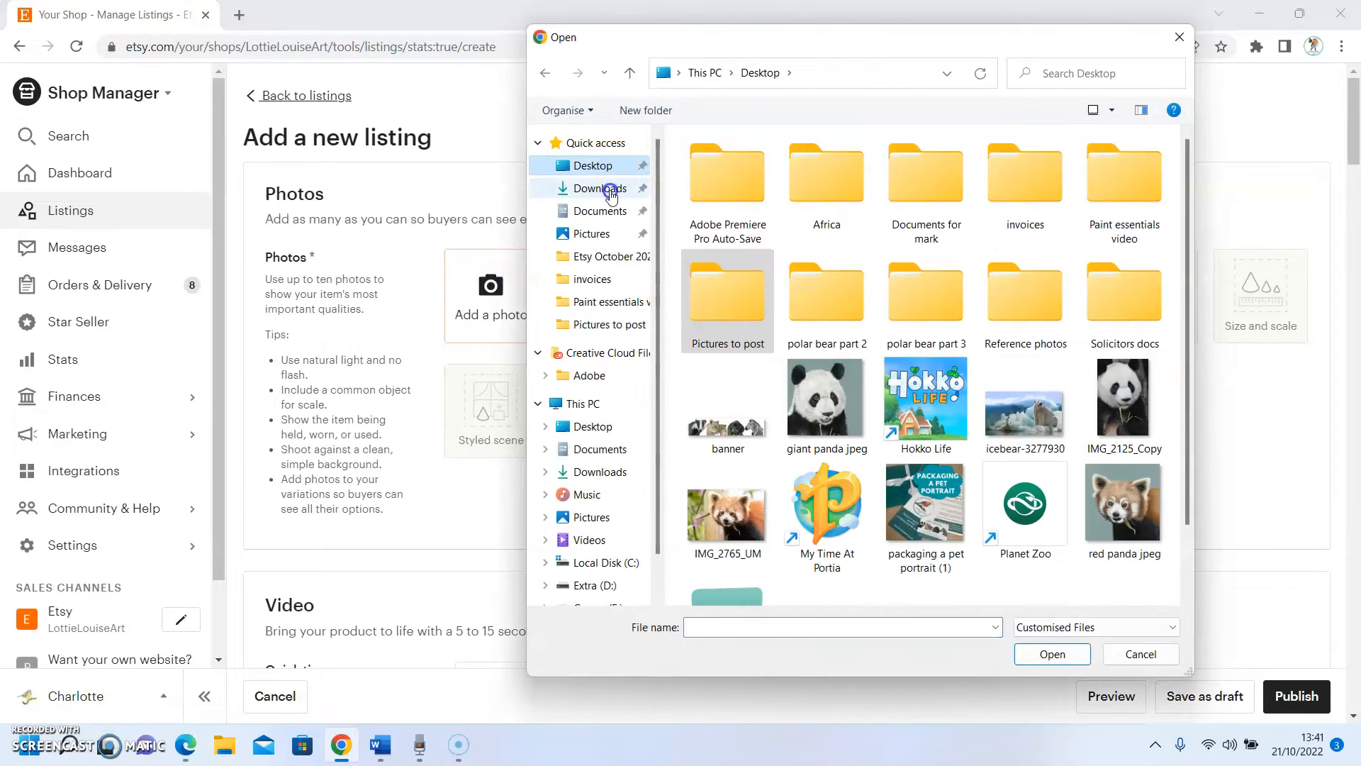
left_click(611, 189)
left_click(752, 203)
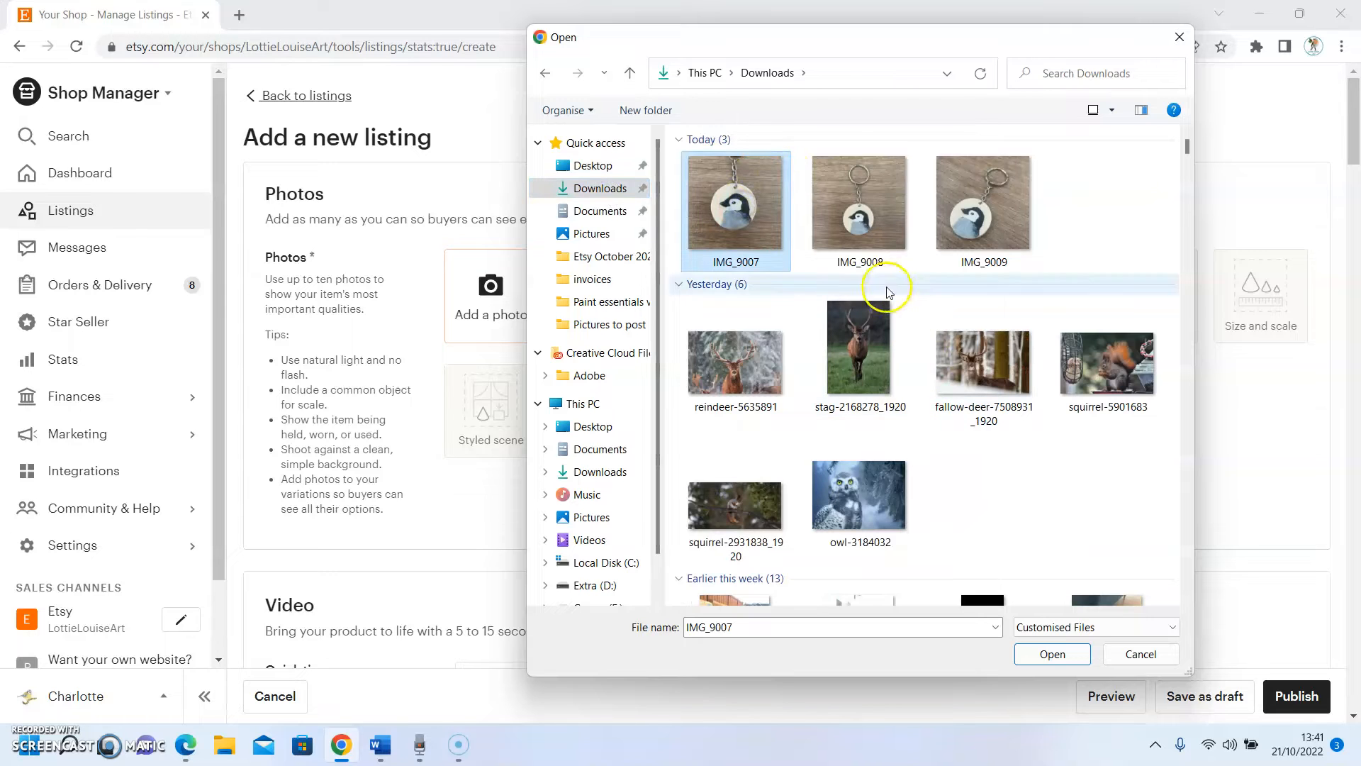
left_click(877, 266, "ctrl")
left_click(949, 222, "ctrl")
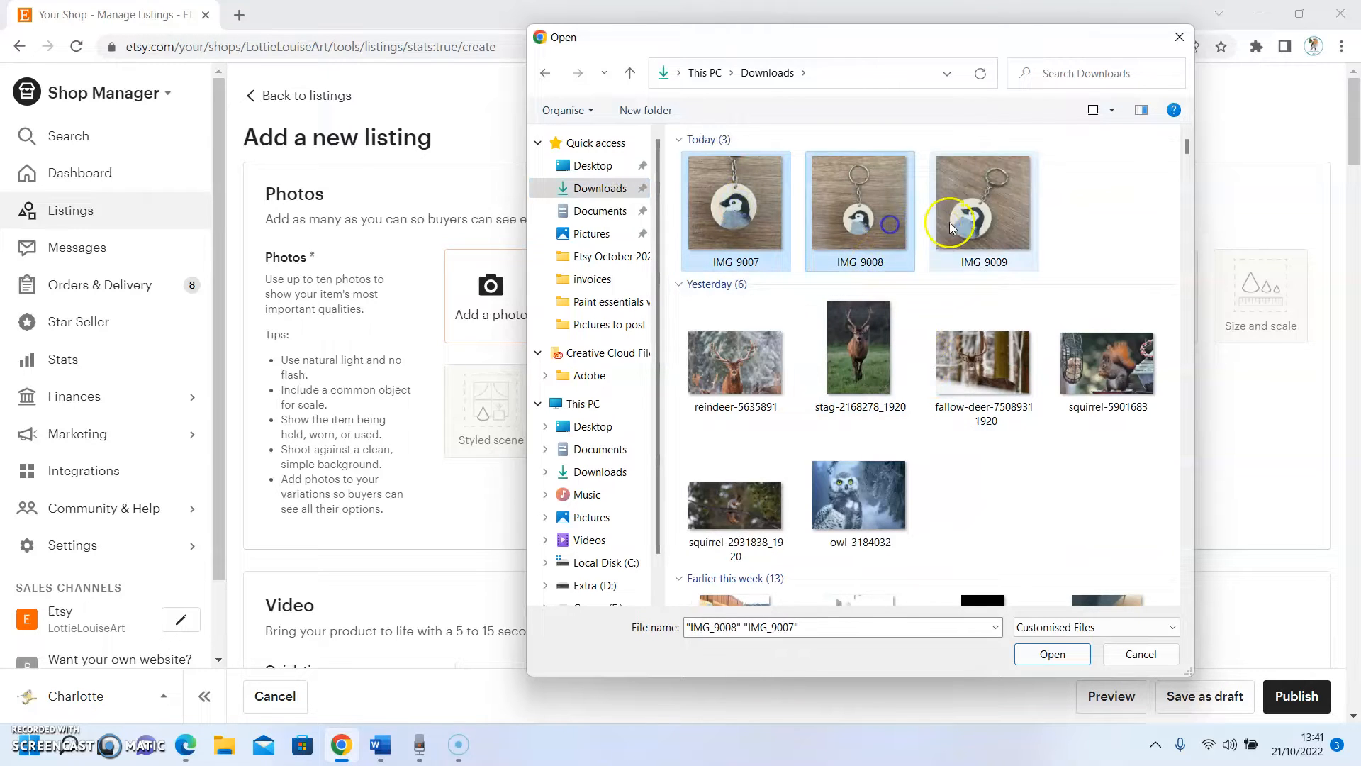
left_click(1044, 656)
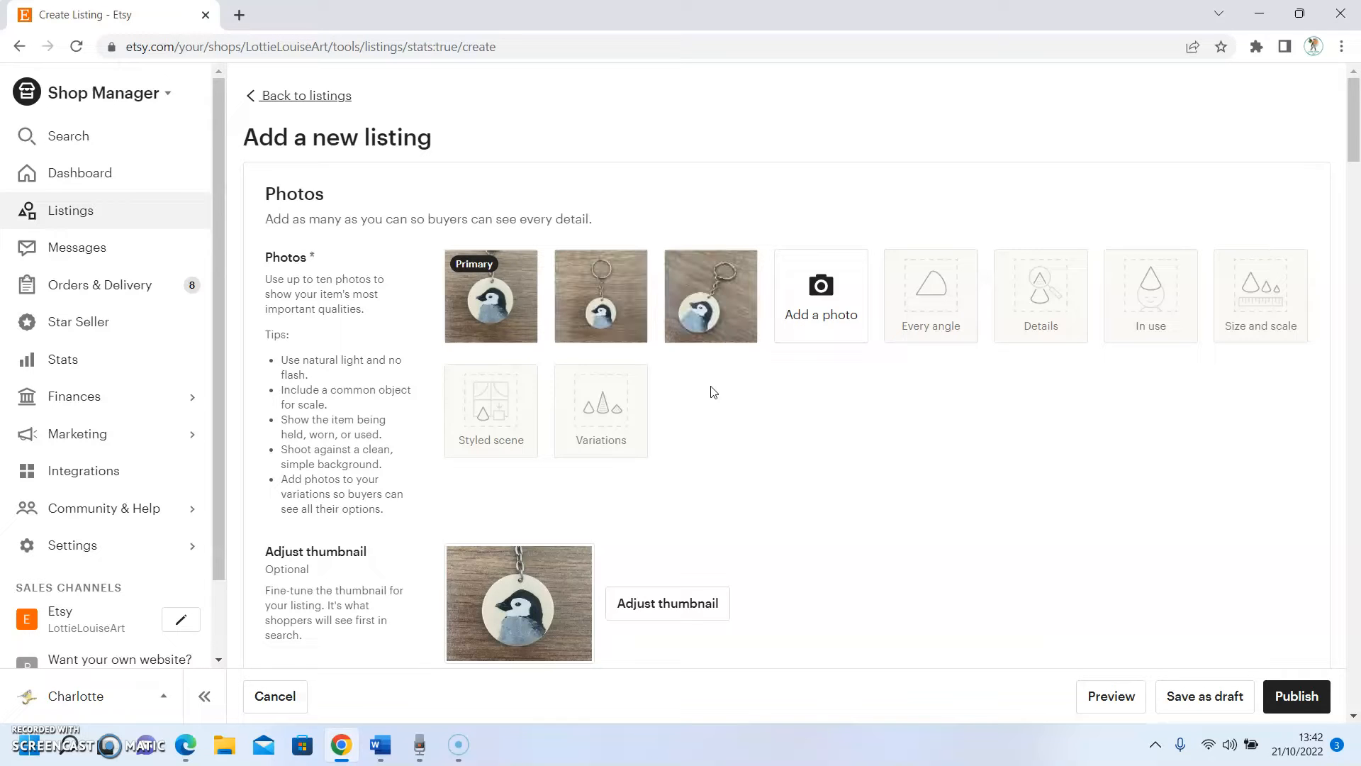
Dismiss the tip about buyers loving listing videos in the Video section.
scroll(723, 395, "down", 1)
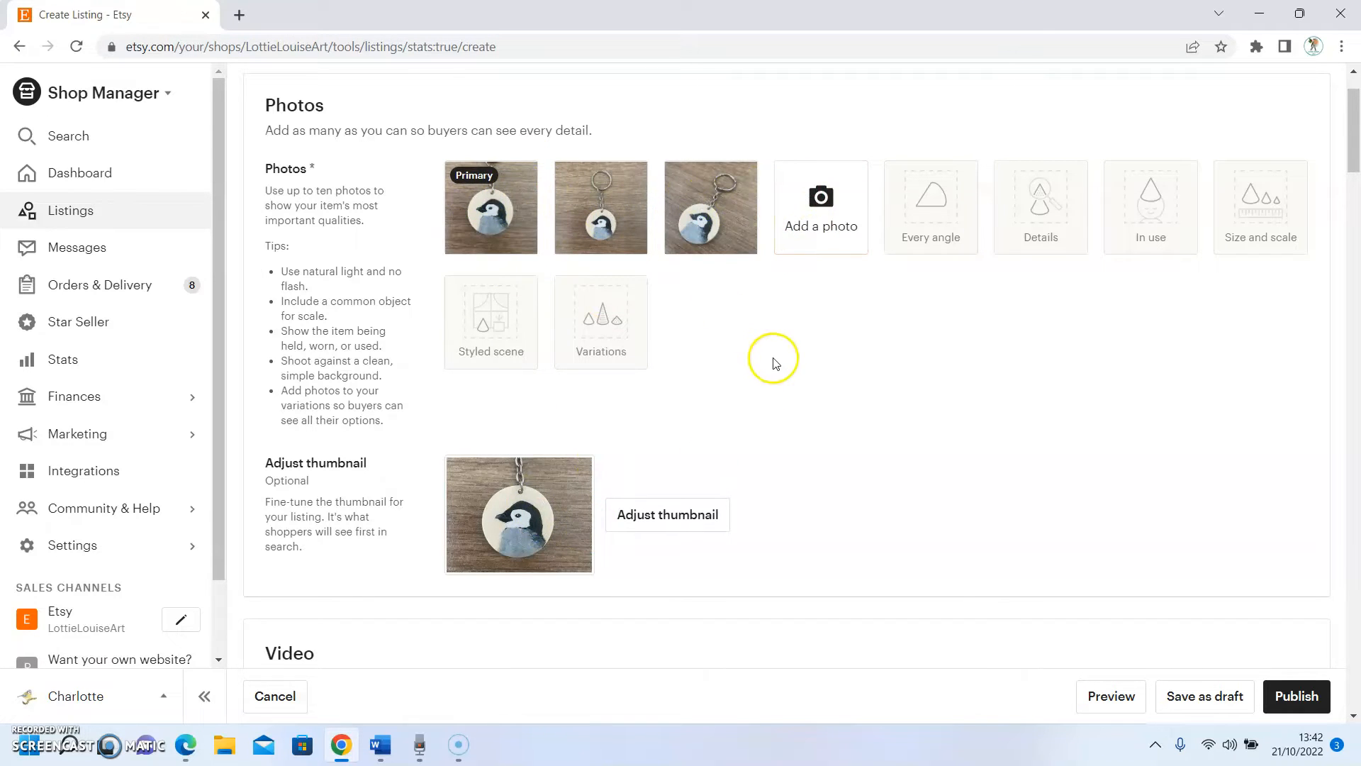
scroll(631, 322, "down", 5)
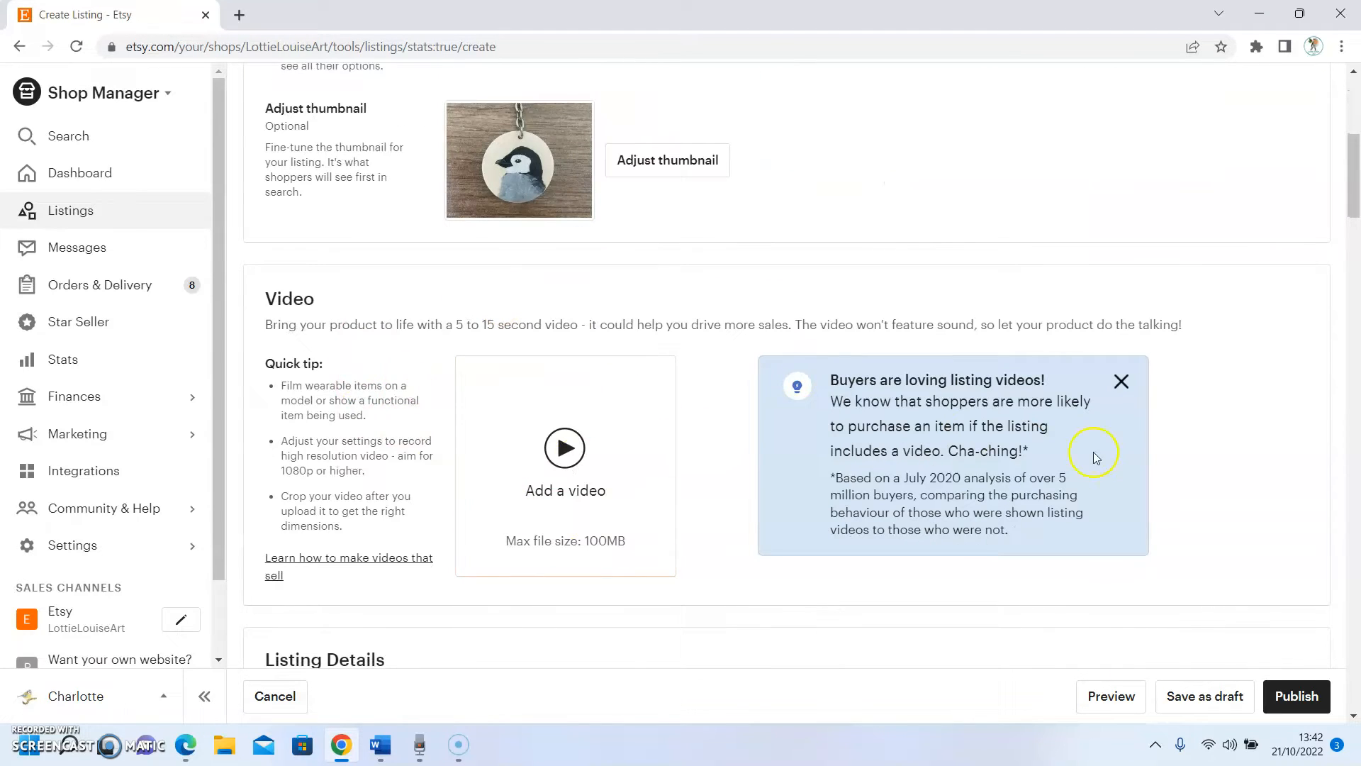
left_click(1121, 381)
Adjust the primary photo's thumbnail so the penguin keyring is framed at the minimum zoom, and save it.
scroll(648, 463, "up", 4)
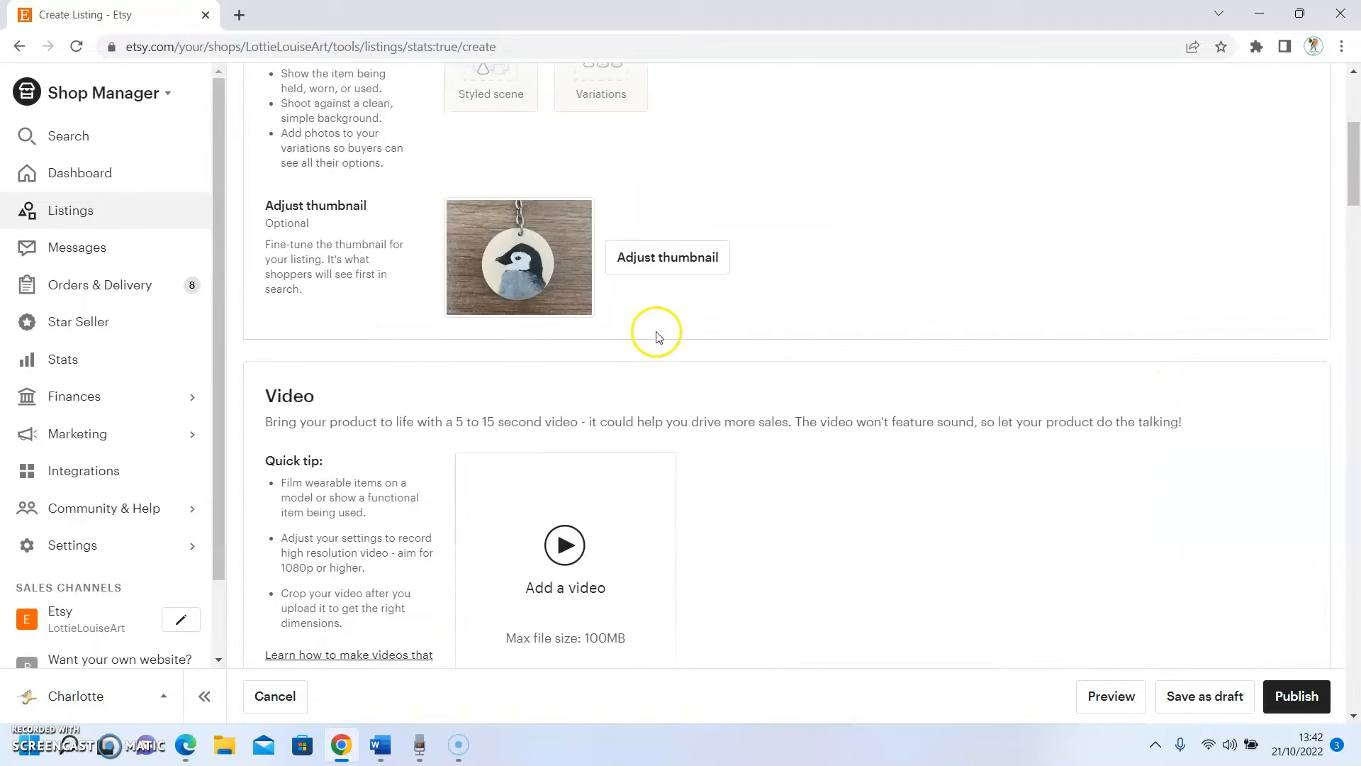
scroll(626, 188, "up", 1)
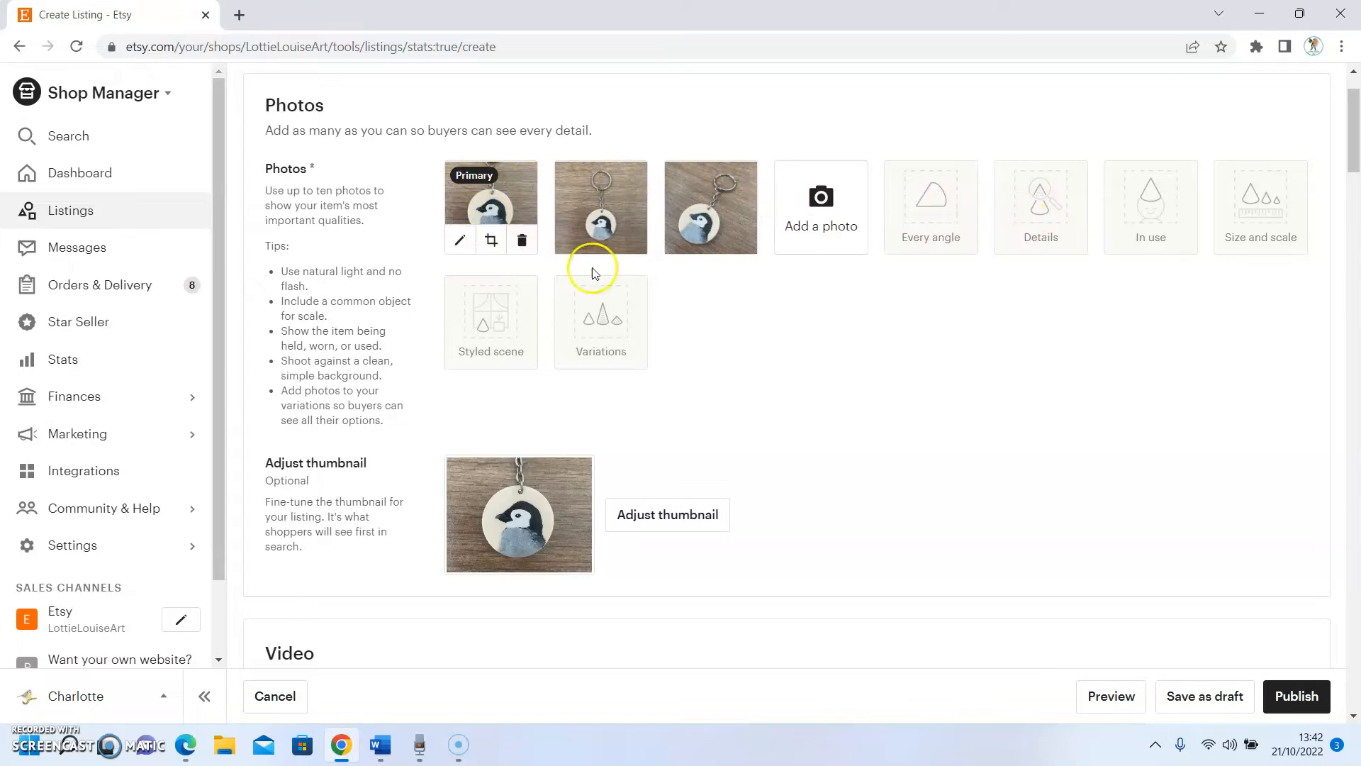
scroll(729, 309, "up", 1)
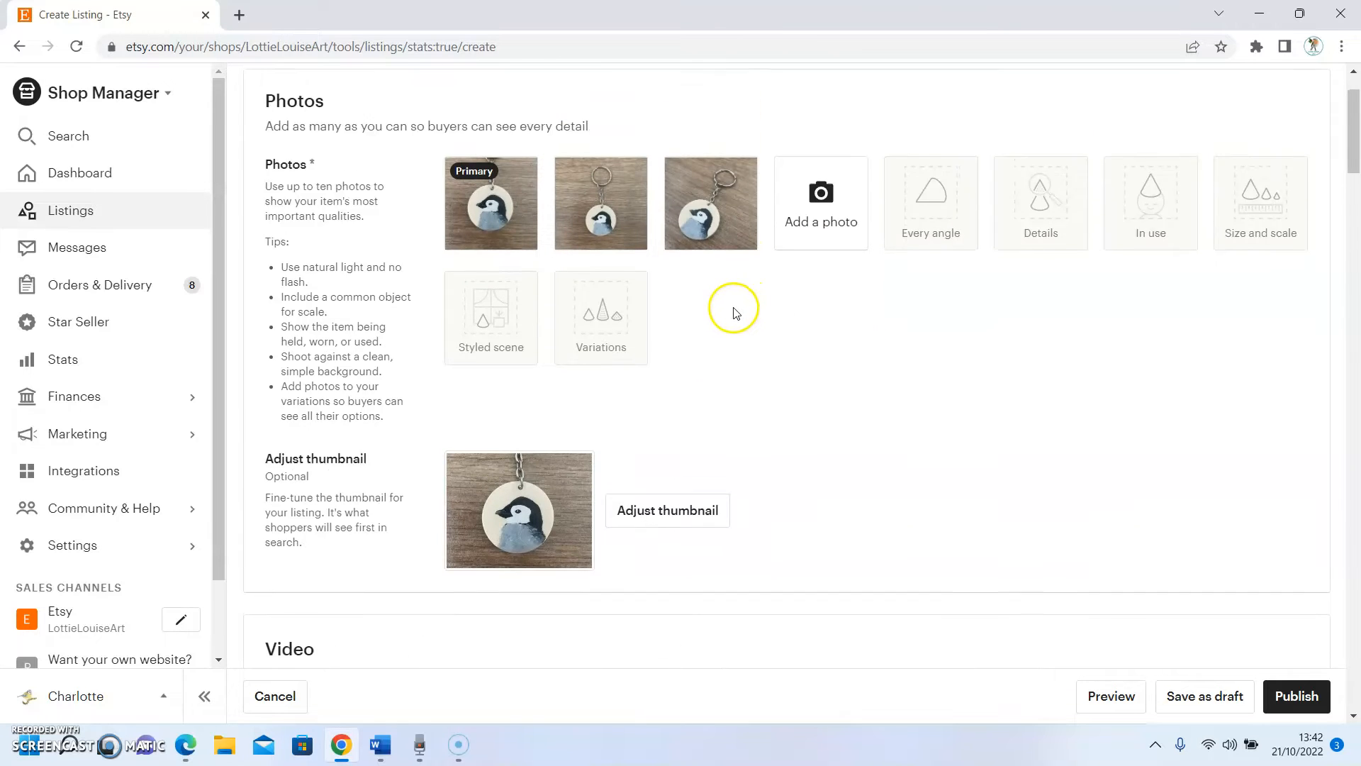
scroll(718, 307, "down", 1)
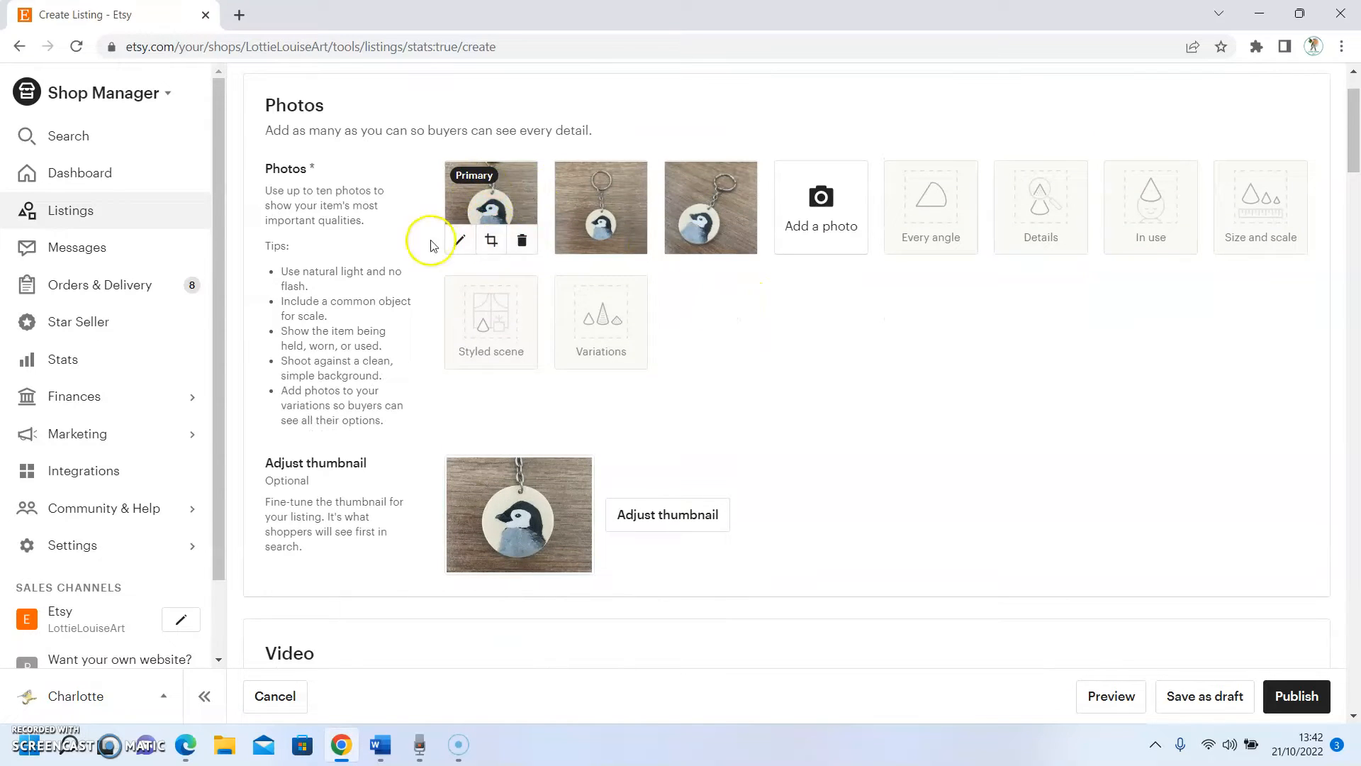
left_click(667, 516)
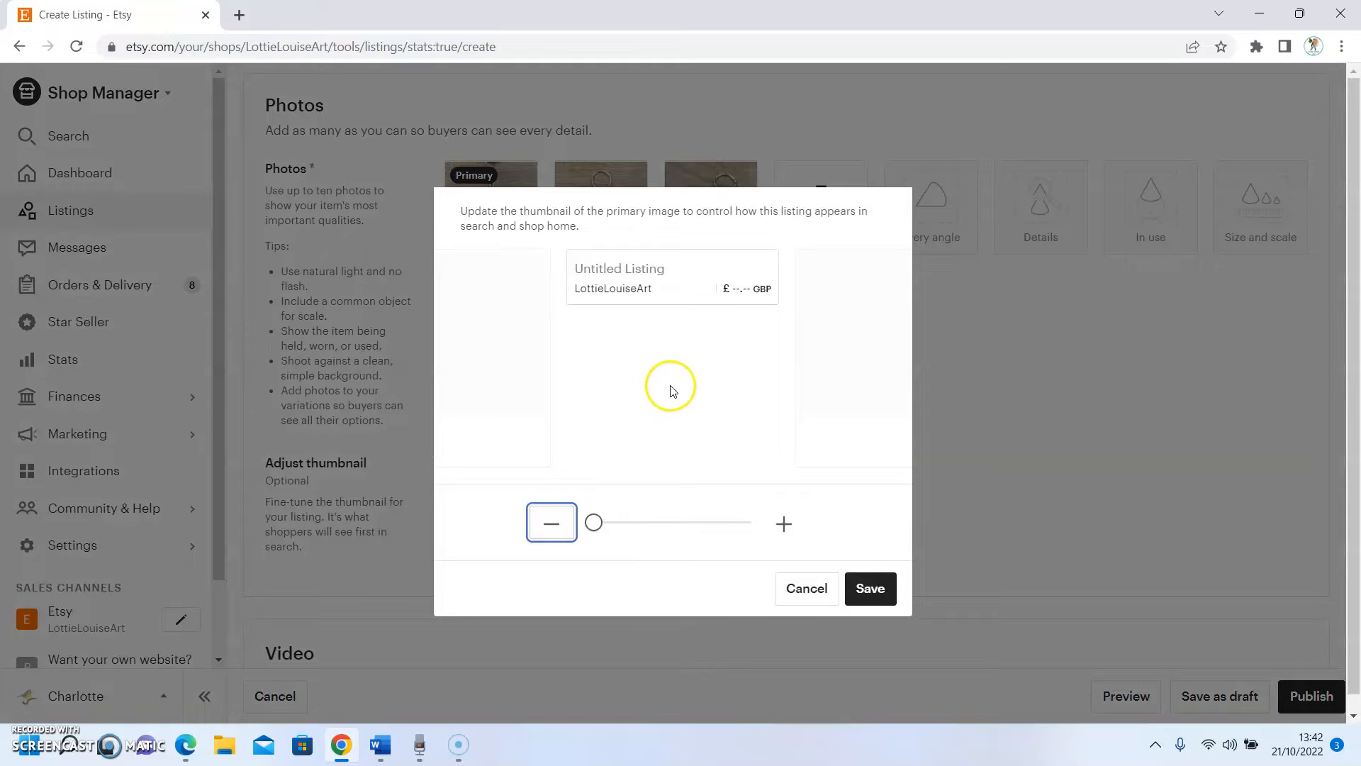
left_click_drag(677, 369, 687, 331)
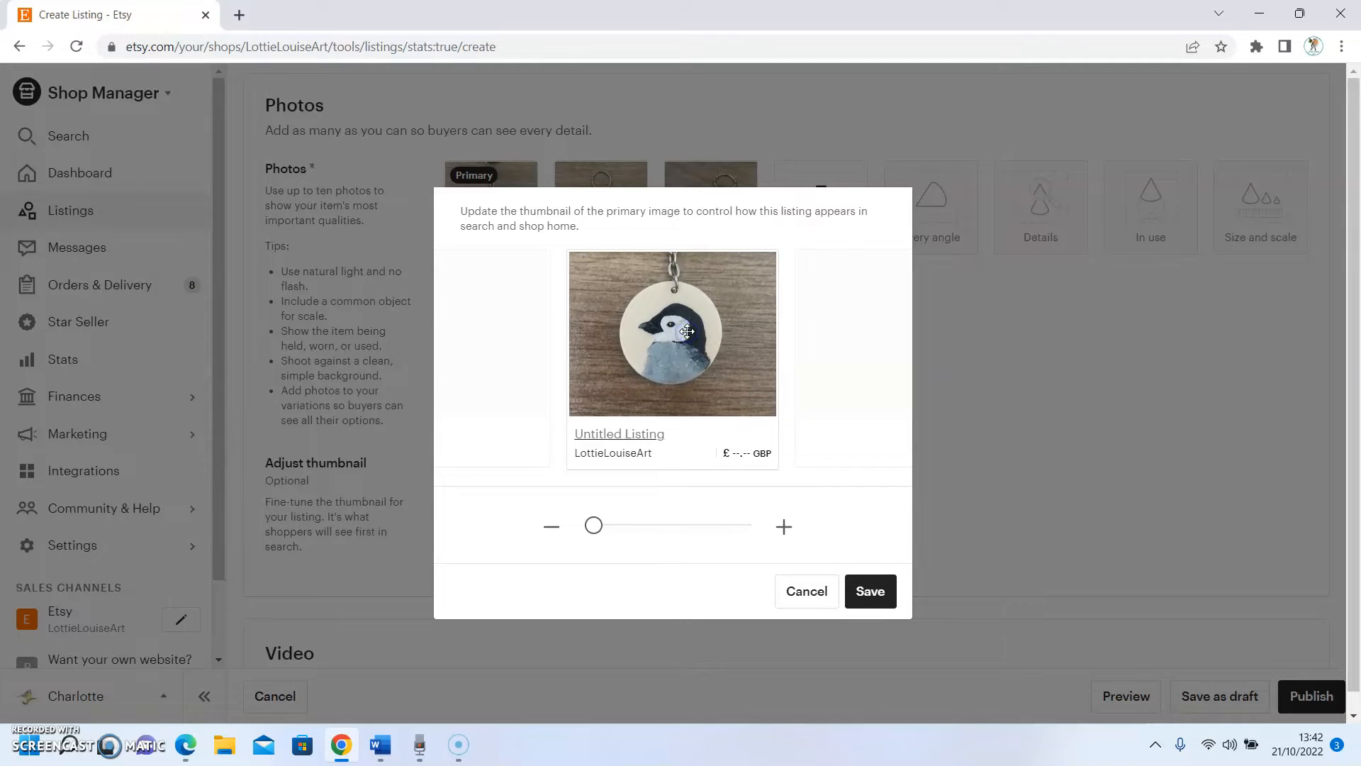
left_click_drag(602, 524, 623, 525)
left_click(552, 526)
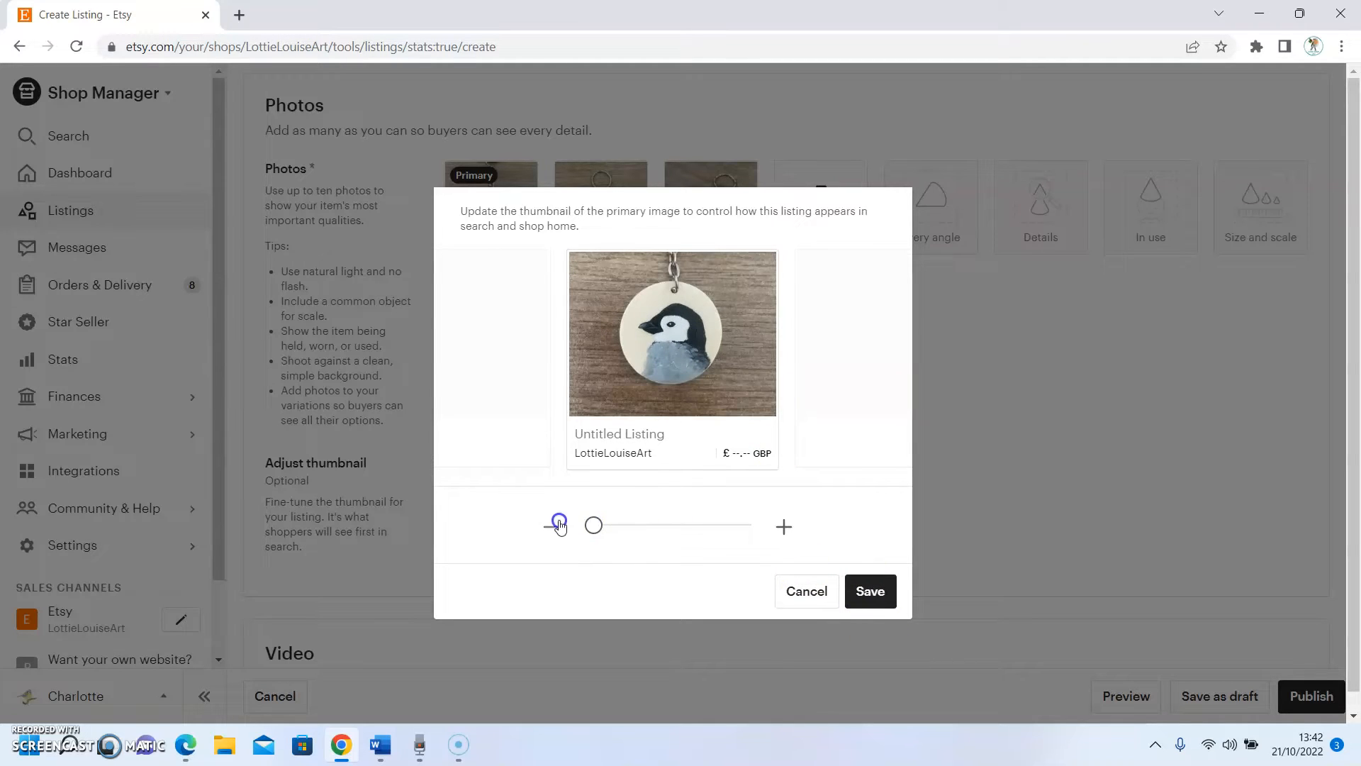
left_click(872, 592)
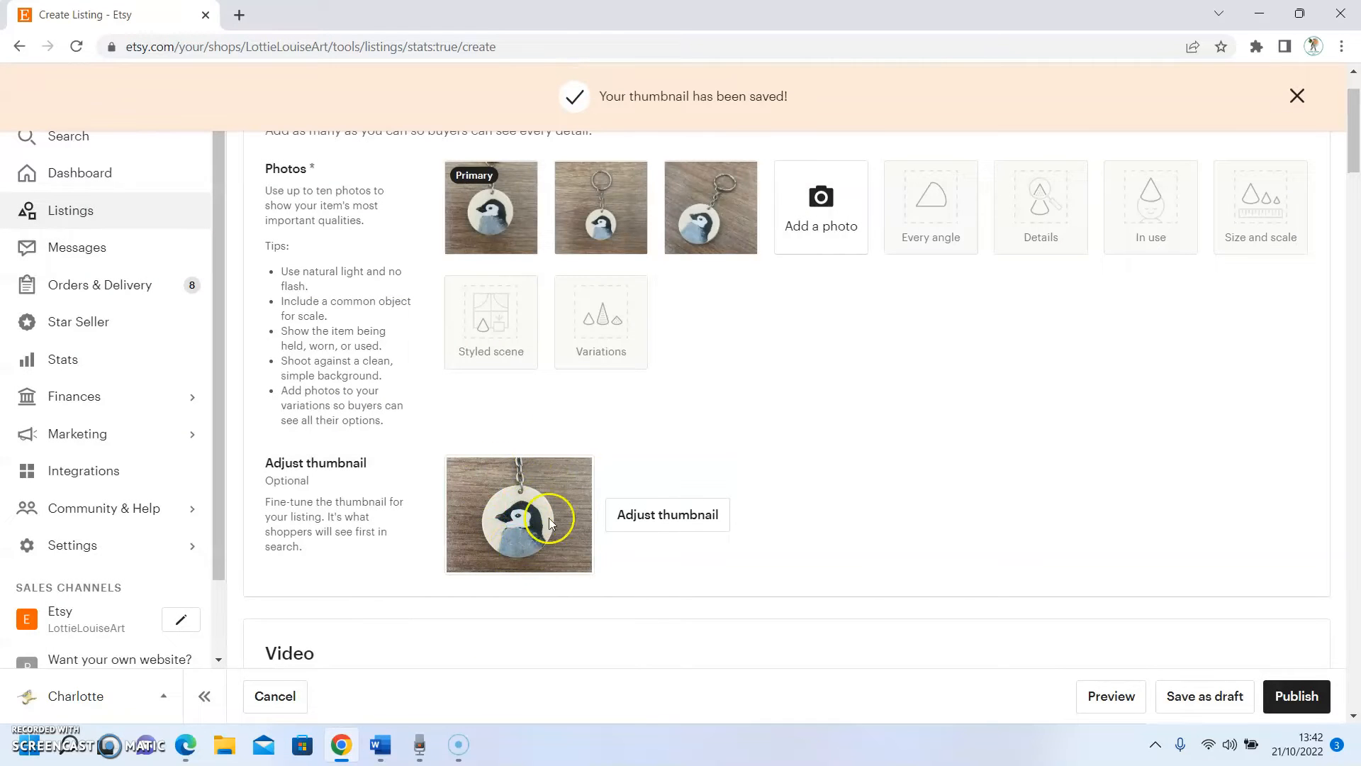
Title the listing "Hand Painted Penguin Chick Wooden Keyring - Penguin Gift - Baby Penguin Keychain".
scroll(922, 474, "down", 1)
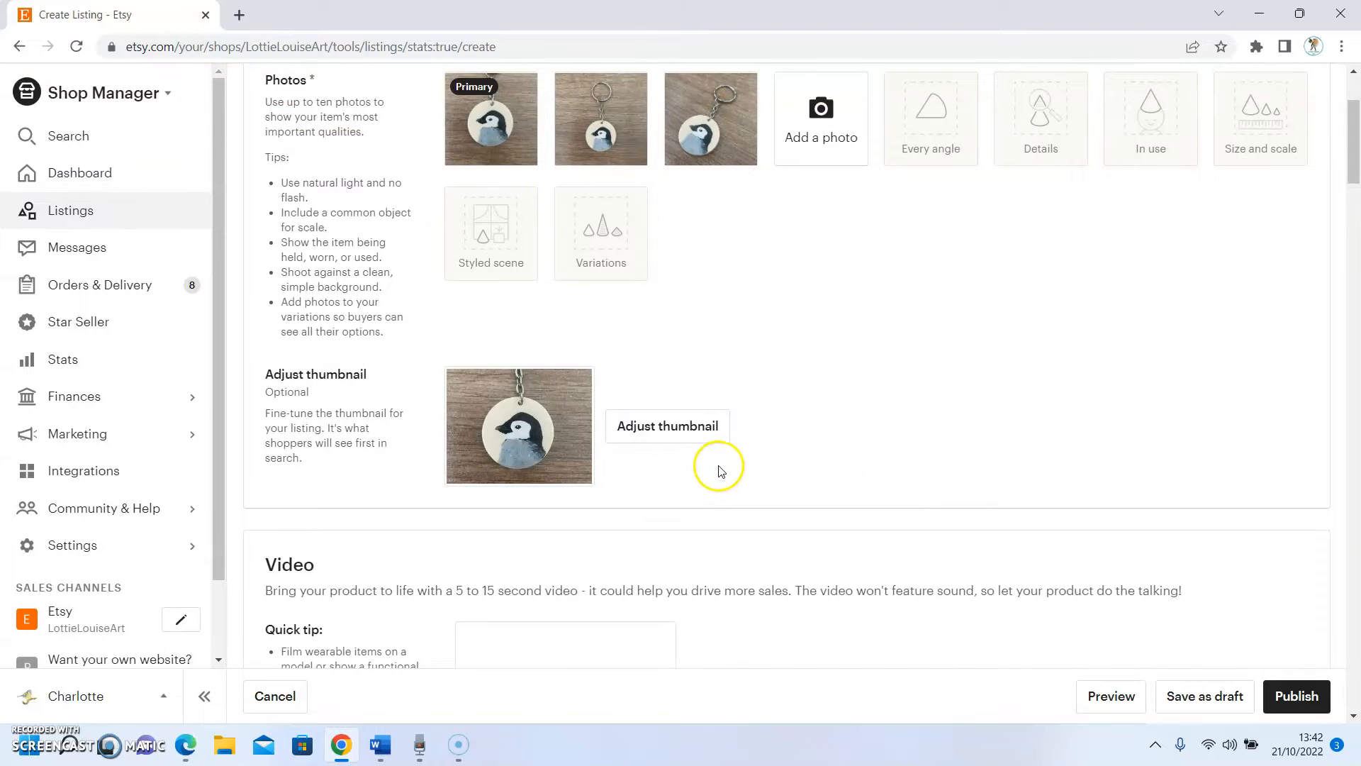
scroll(720, 467, "down", 1)
scroll(730, 454, "down", 6)
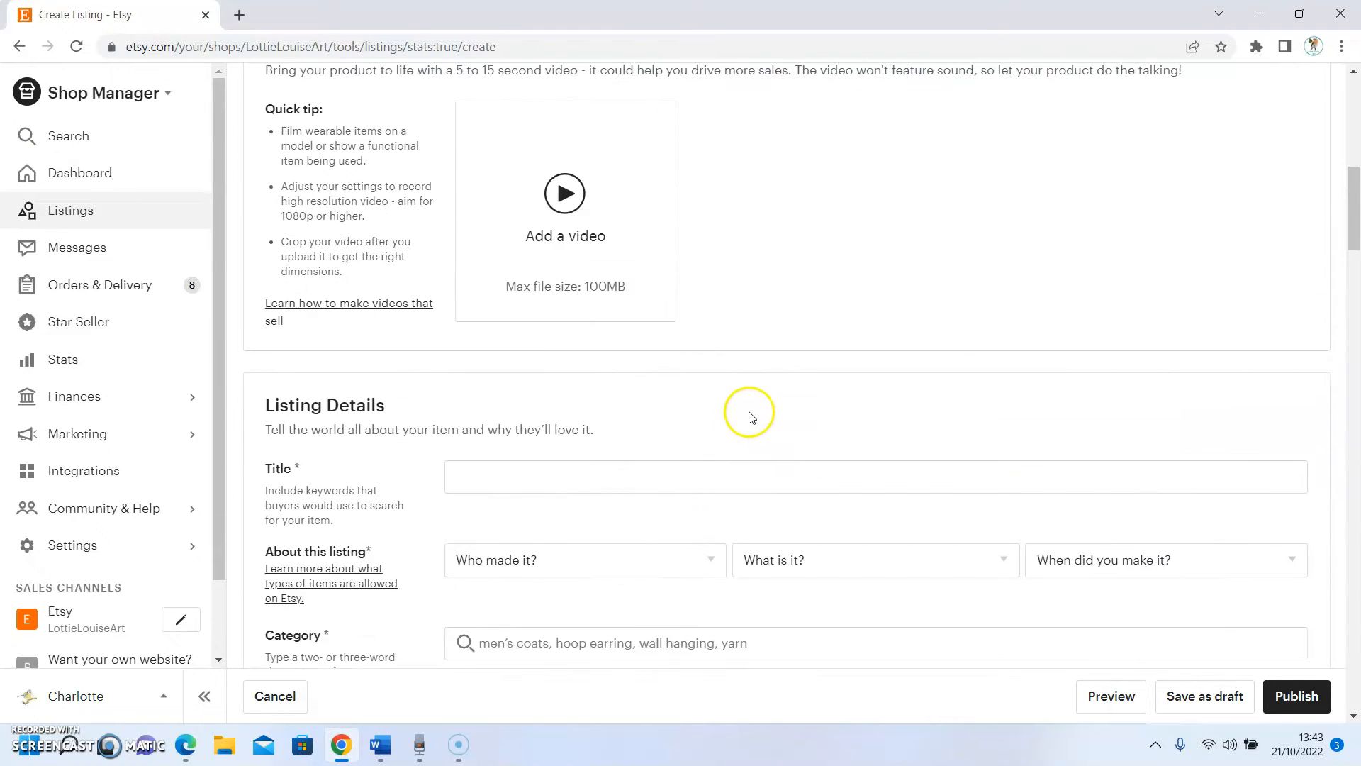
left_click(554, 377)
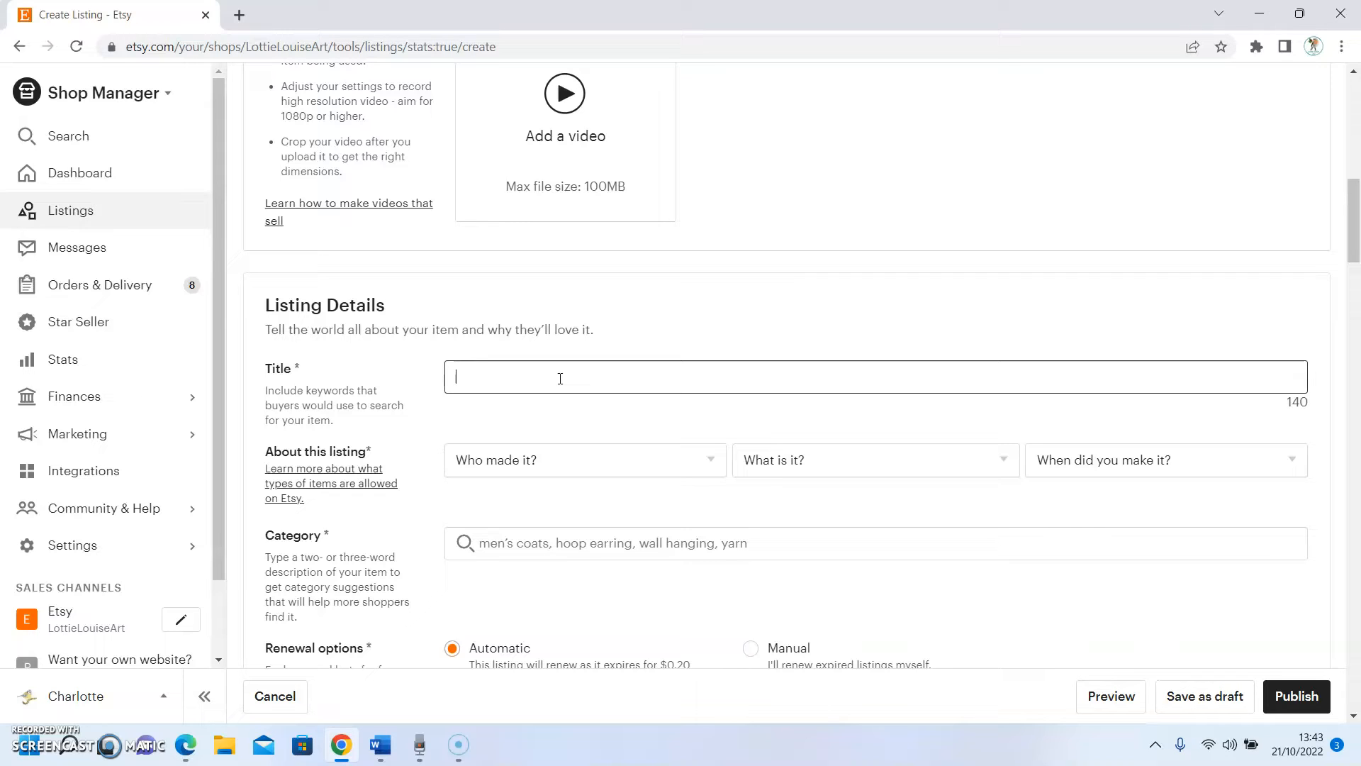
type("Hand ")
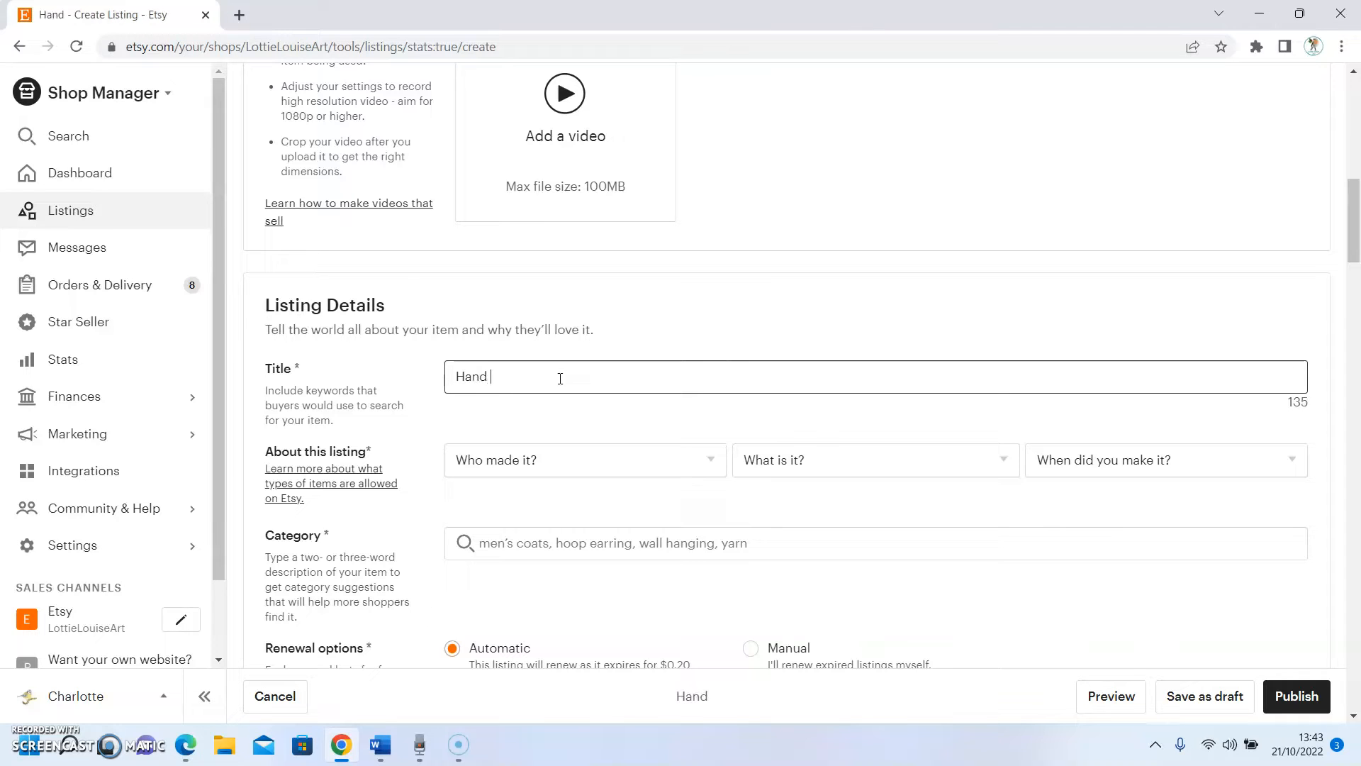
type("Painted Penguin Chick Wooden Keyring")
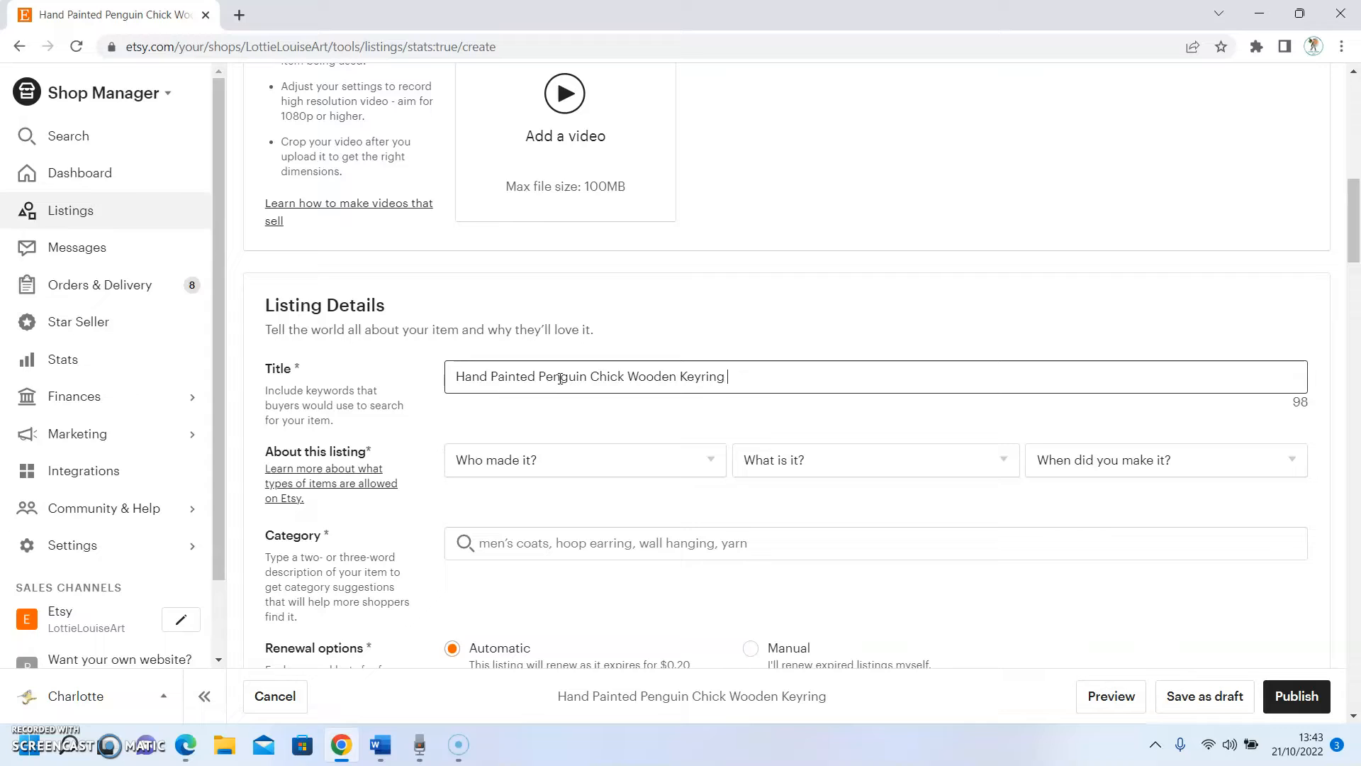
type("-")
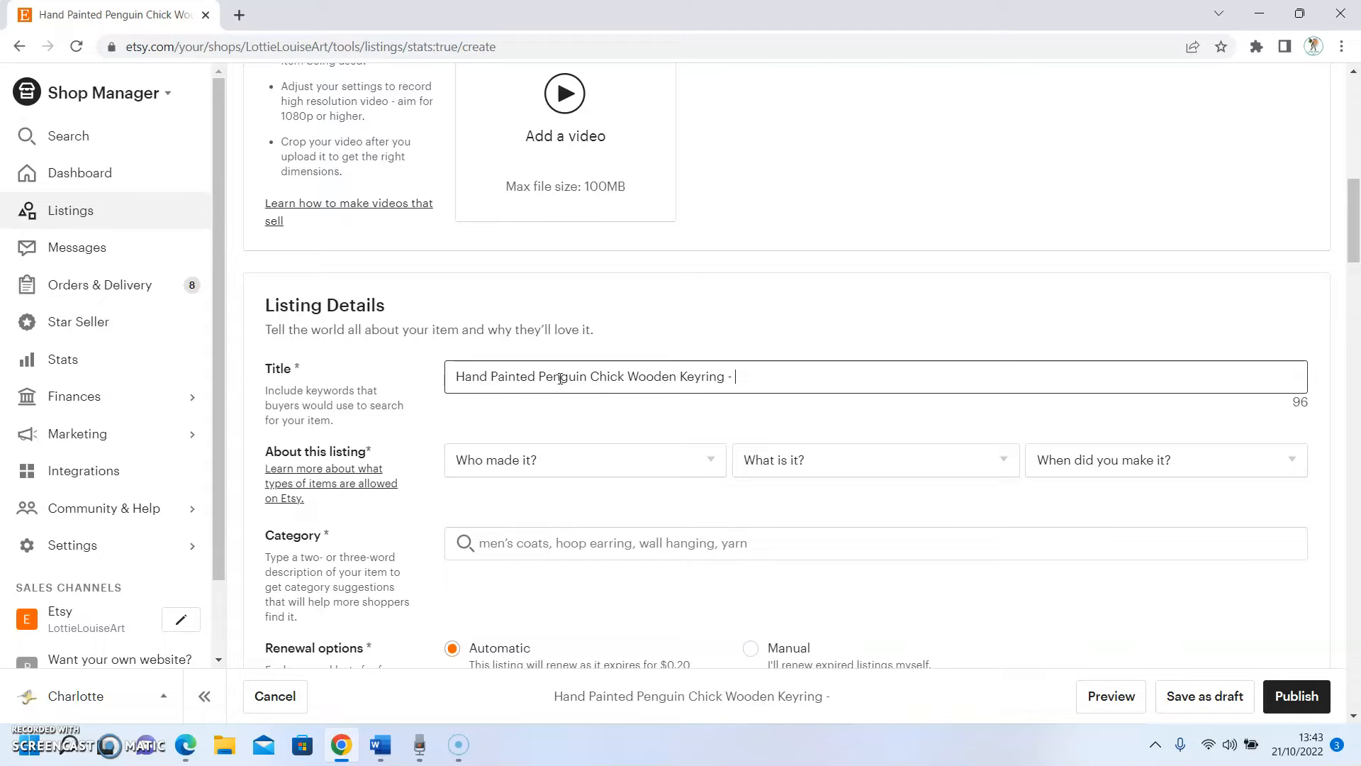
type(" Penguin")
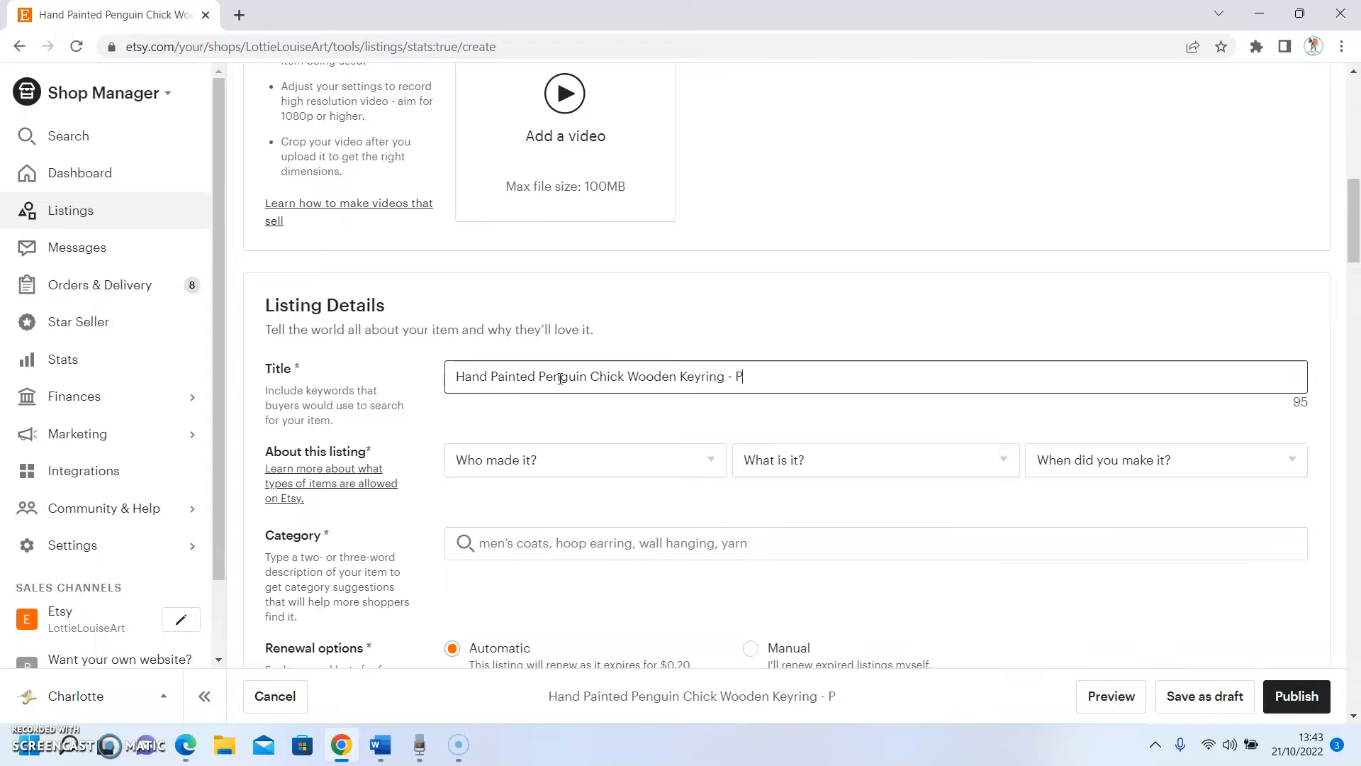
type(" Gift ")
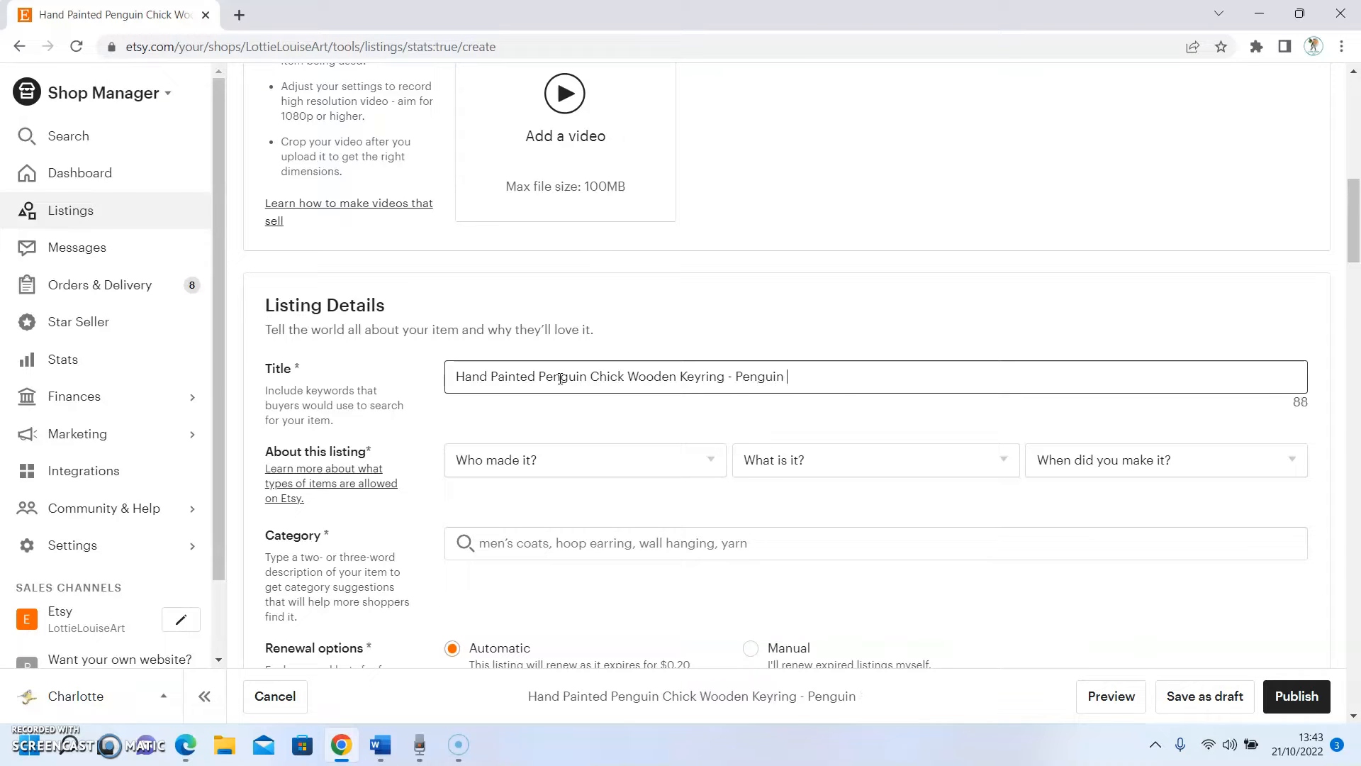
type("-")
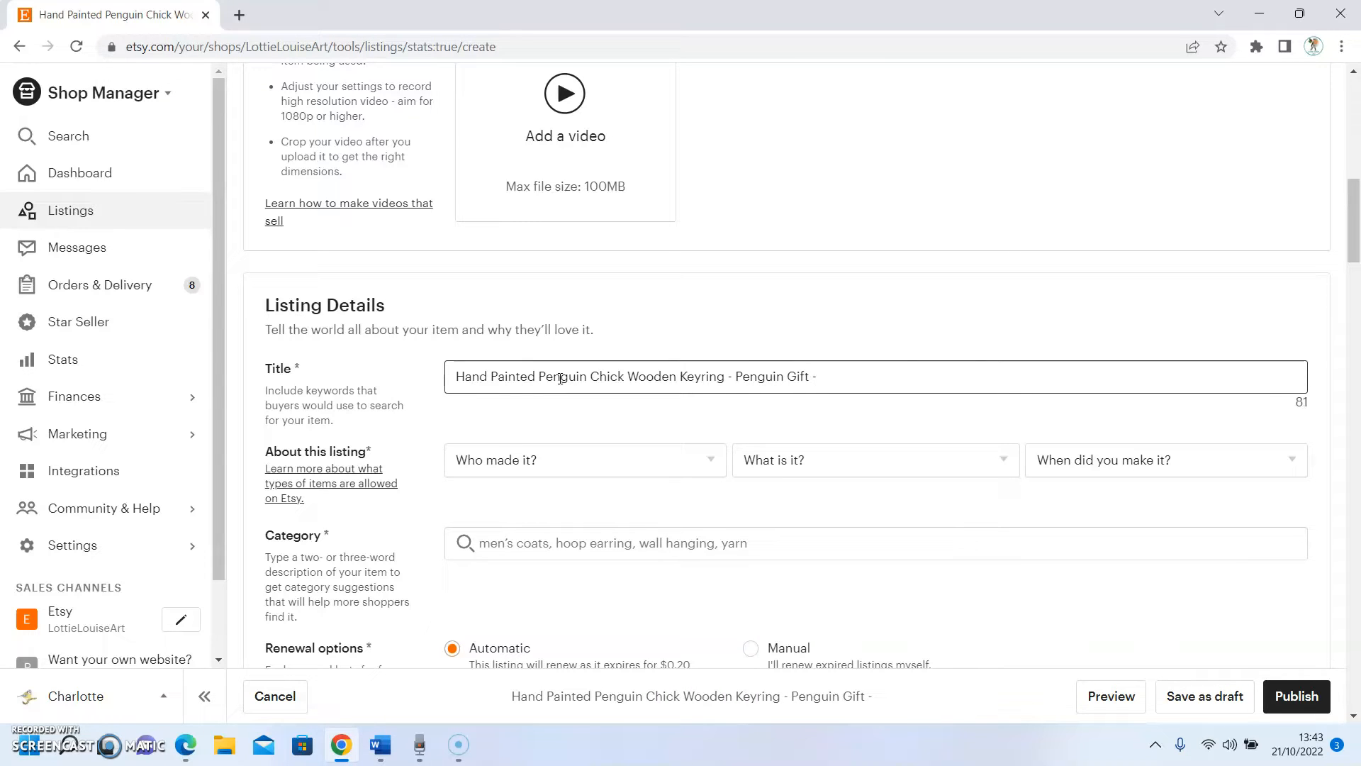
type(" Baby Penguin Keychain")
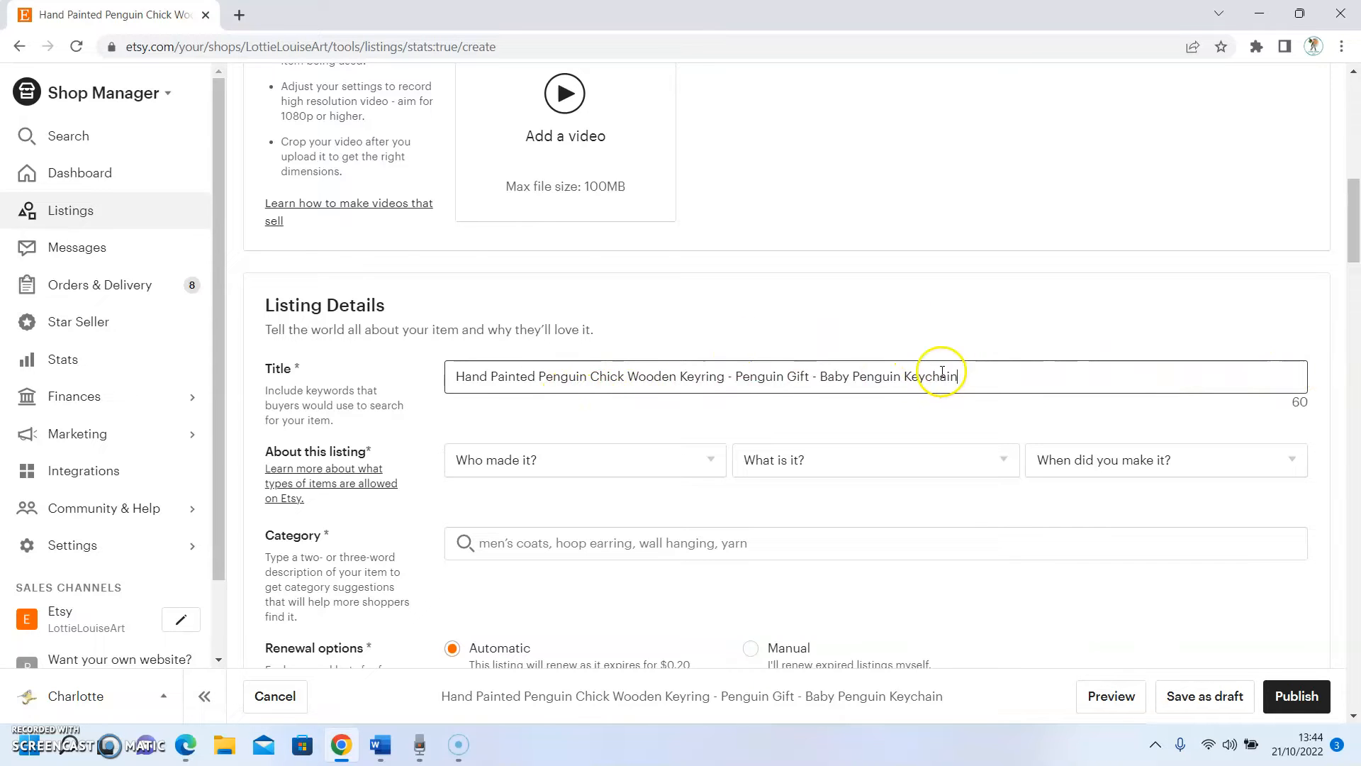
In the listing details, set who made the item to "I did" and what it is to "A finished product".
scroll(772, 285, "down", 1)
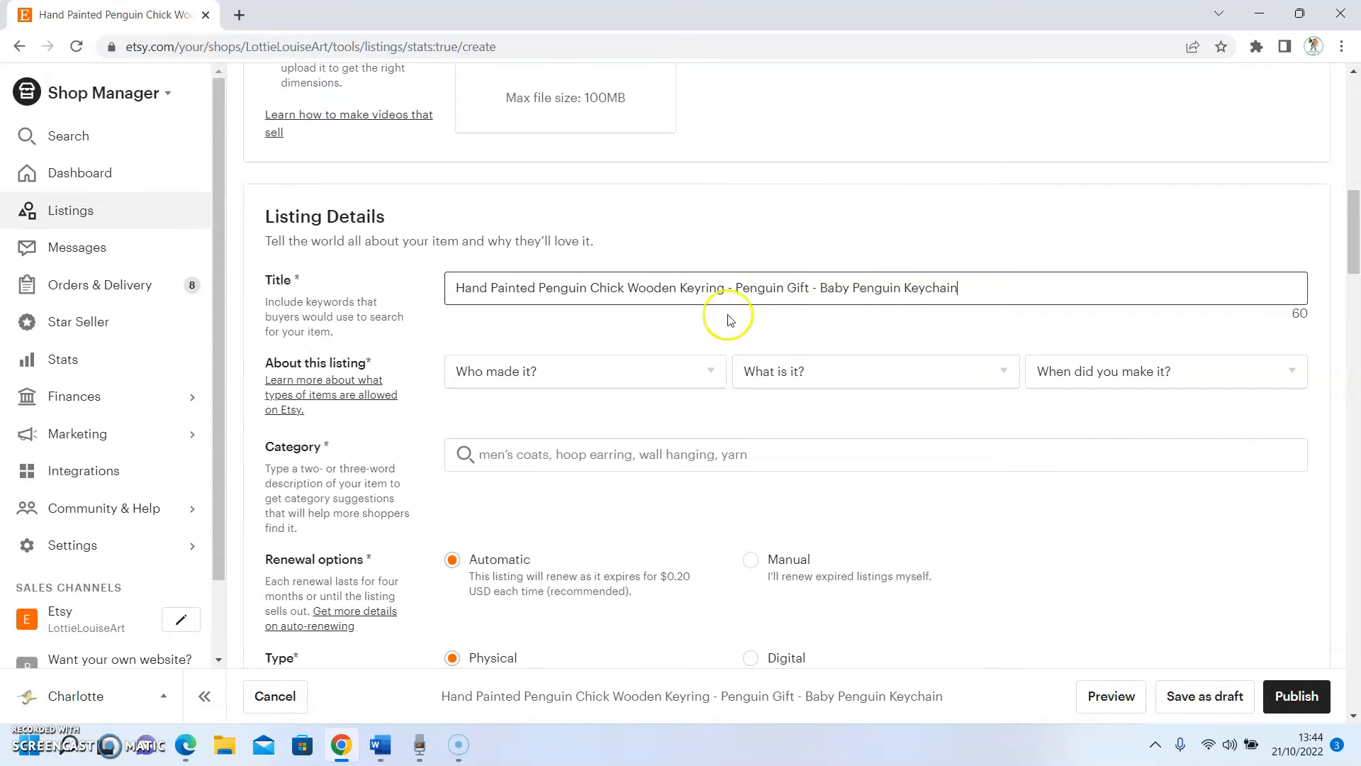
scroll(606, 308, "down", 1)
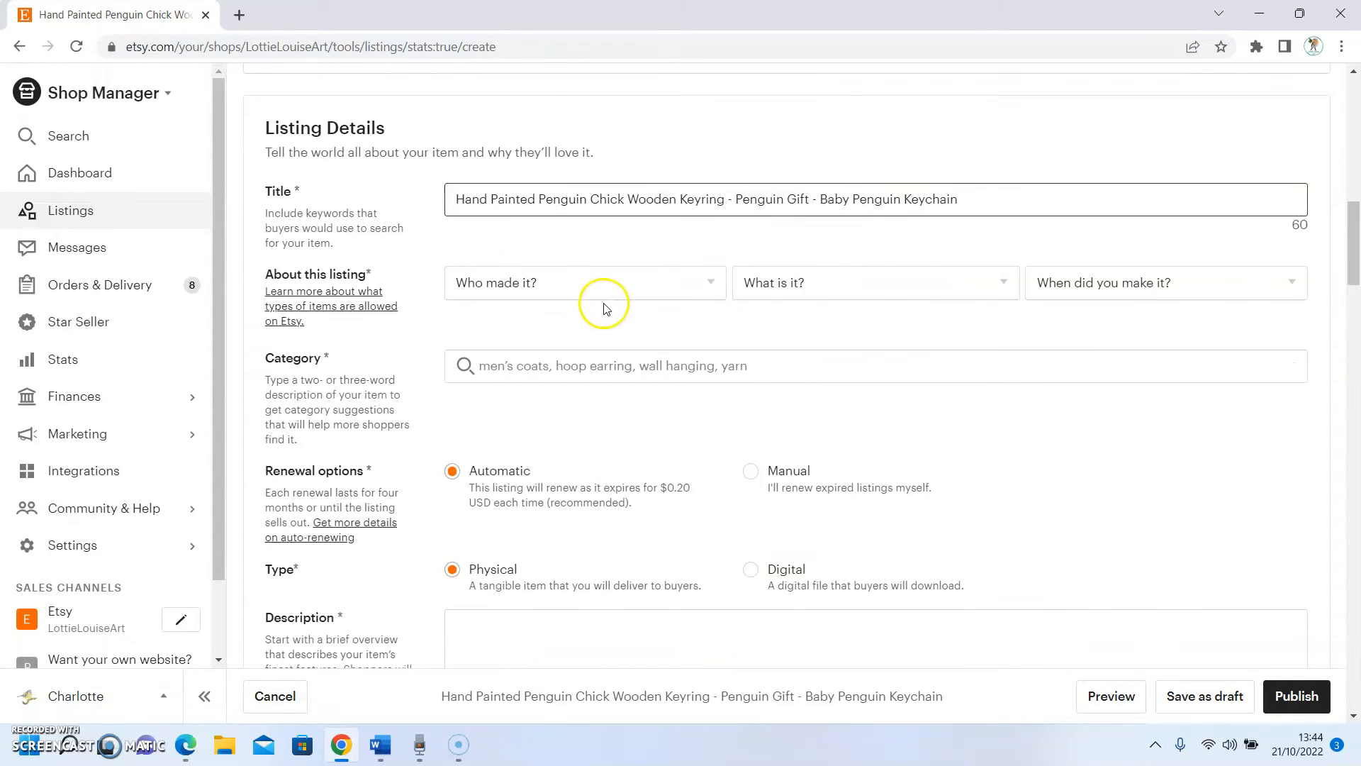
left_click(526, 287)
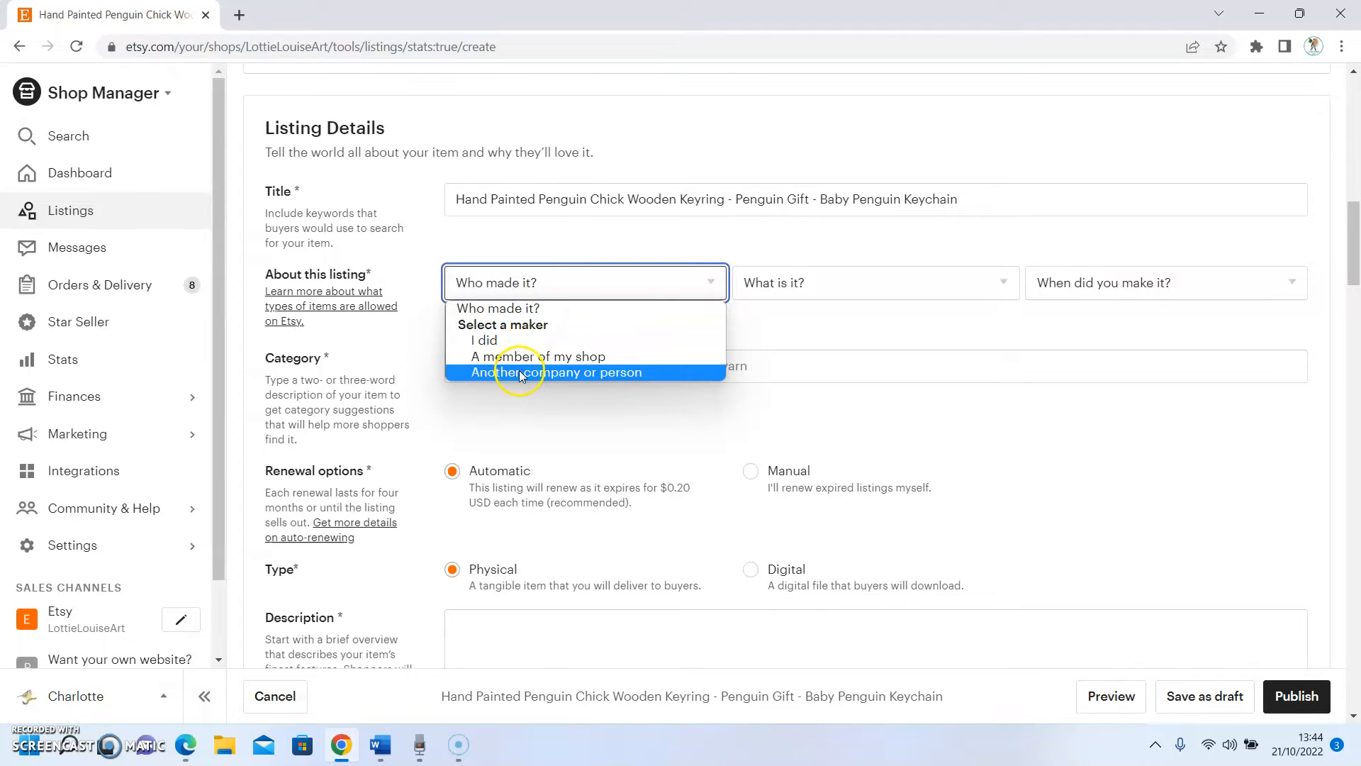
left_click(555, 341)
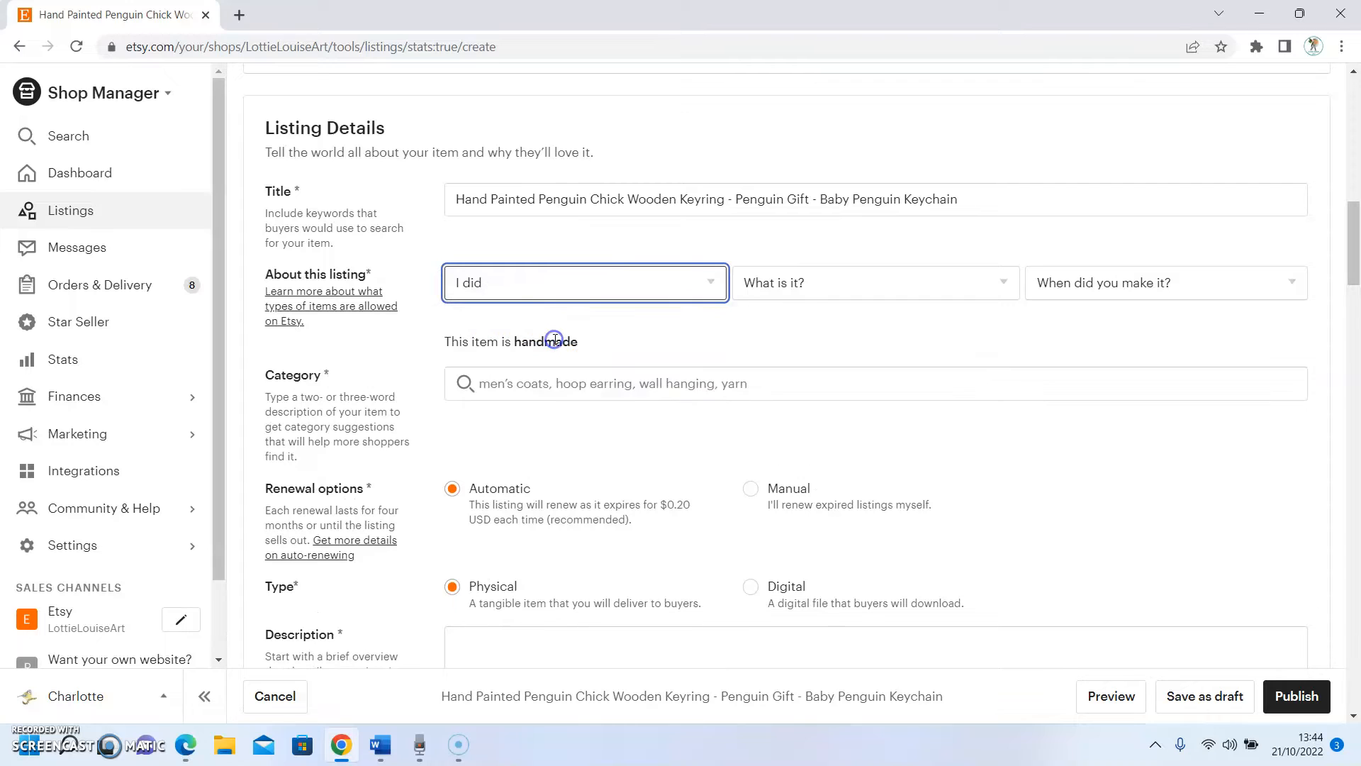
left_click(522, 285)
left_click(524, 341)
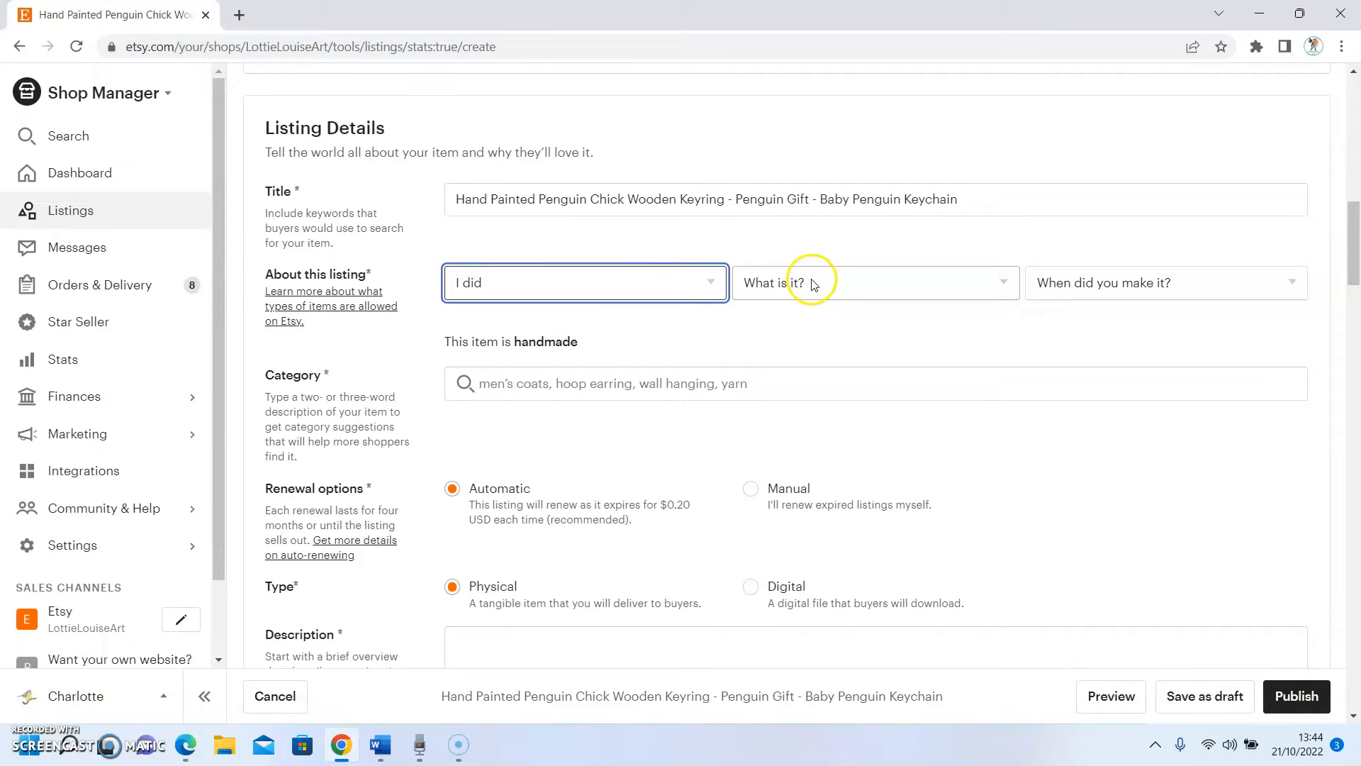
left_click(819, 280)
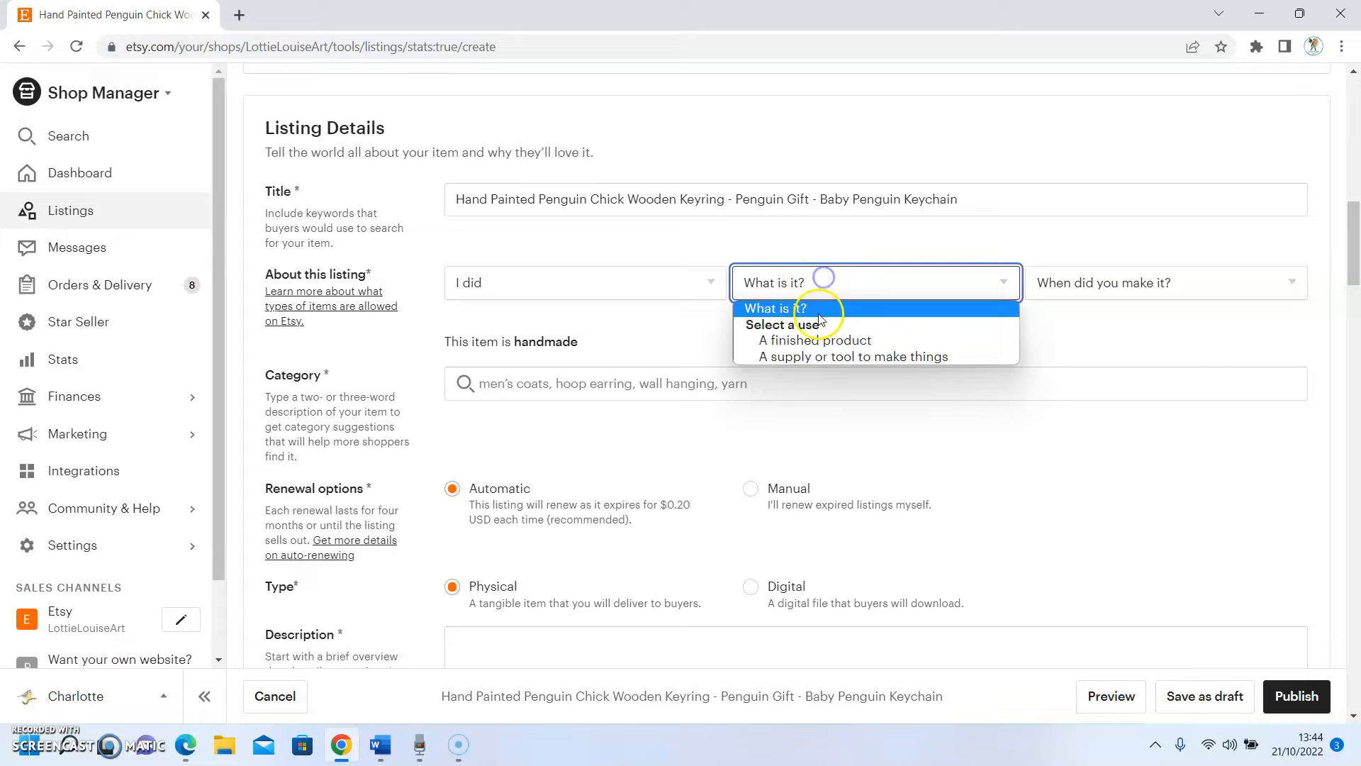
left_click(850, 343)
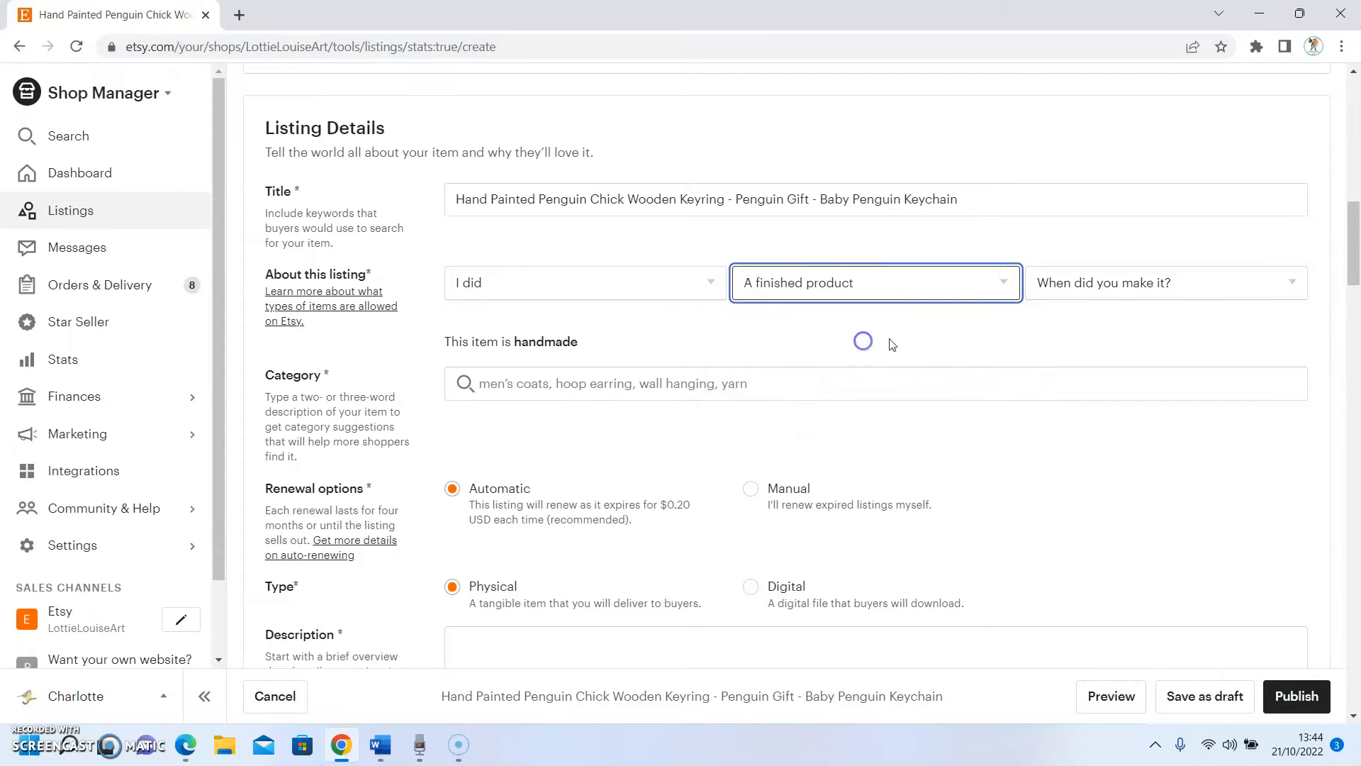
Set when the item was made to "2020 - 2022".
left_click(1148, 285)
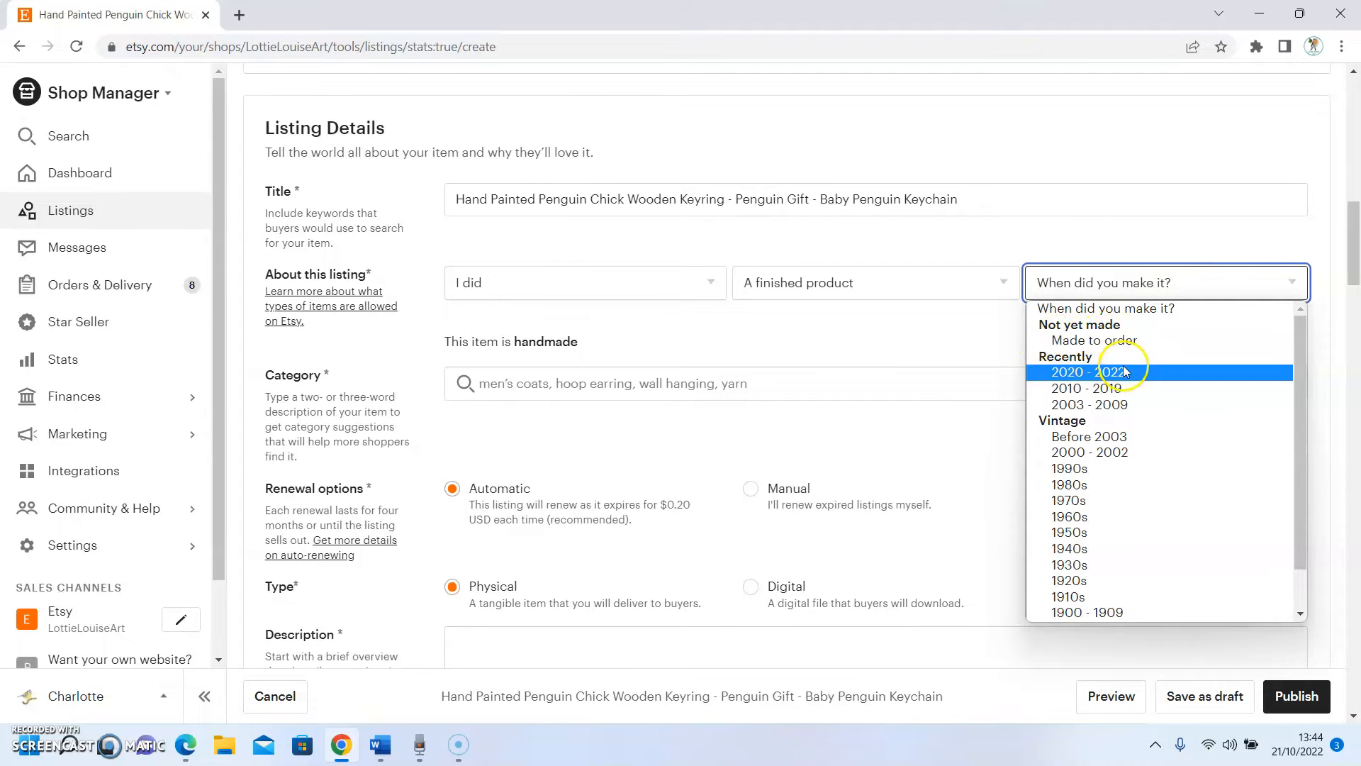
scroll(1110, 497, "down", 1)
scroll(1111, 508, "up", 2)
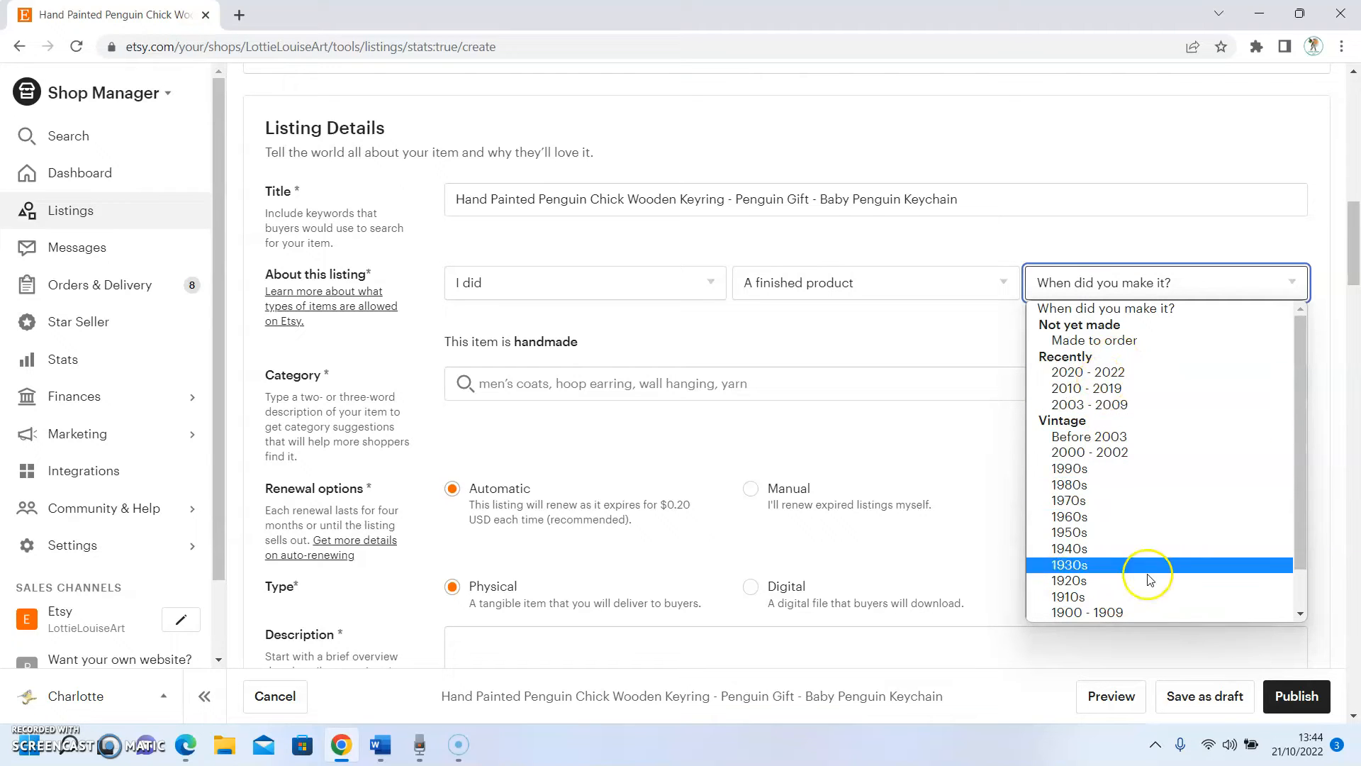
left_click(1114, 374)
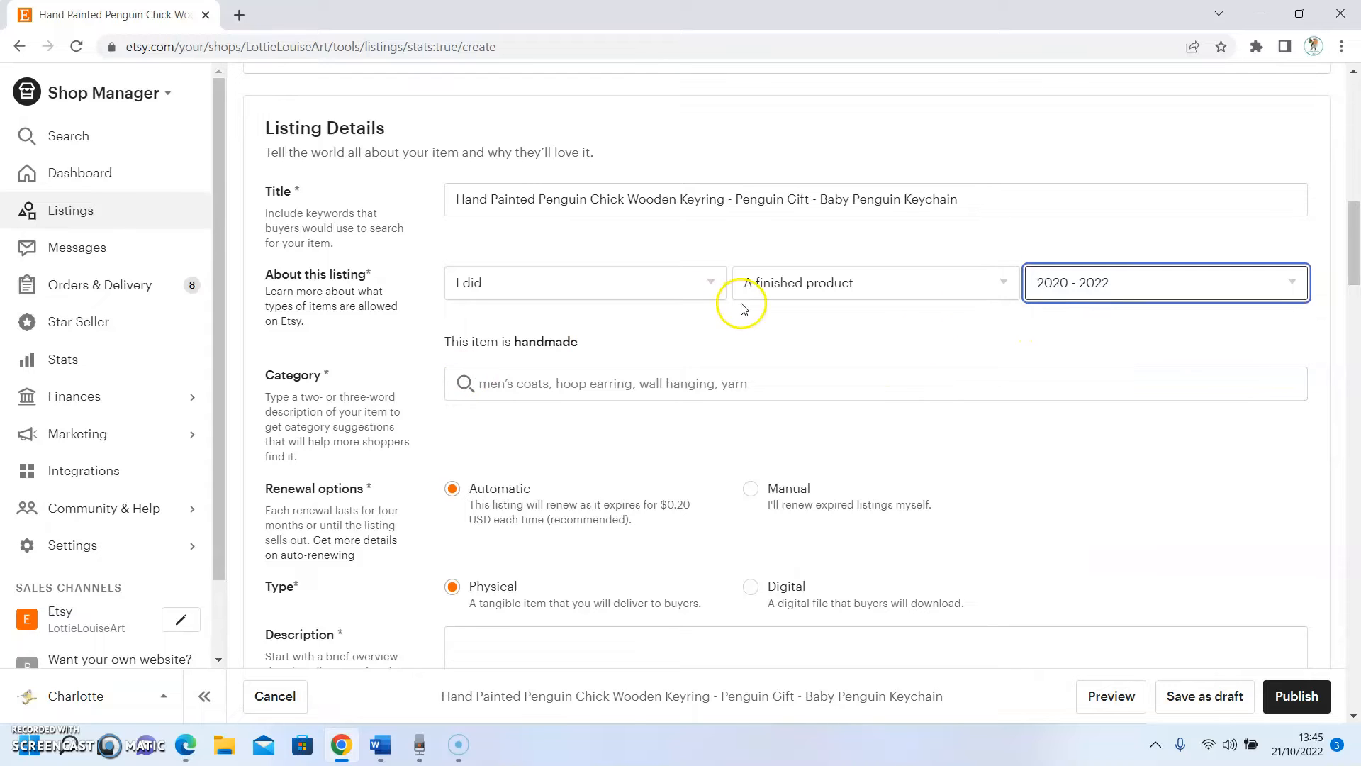
Search the listing categories for "keyring" and assign the Keychains category under Accessories, Keychains & Lanyards.
scroll(560, 284, "down", 1)
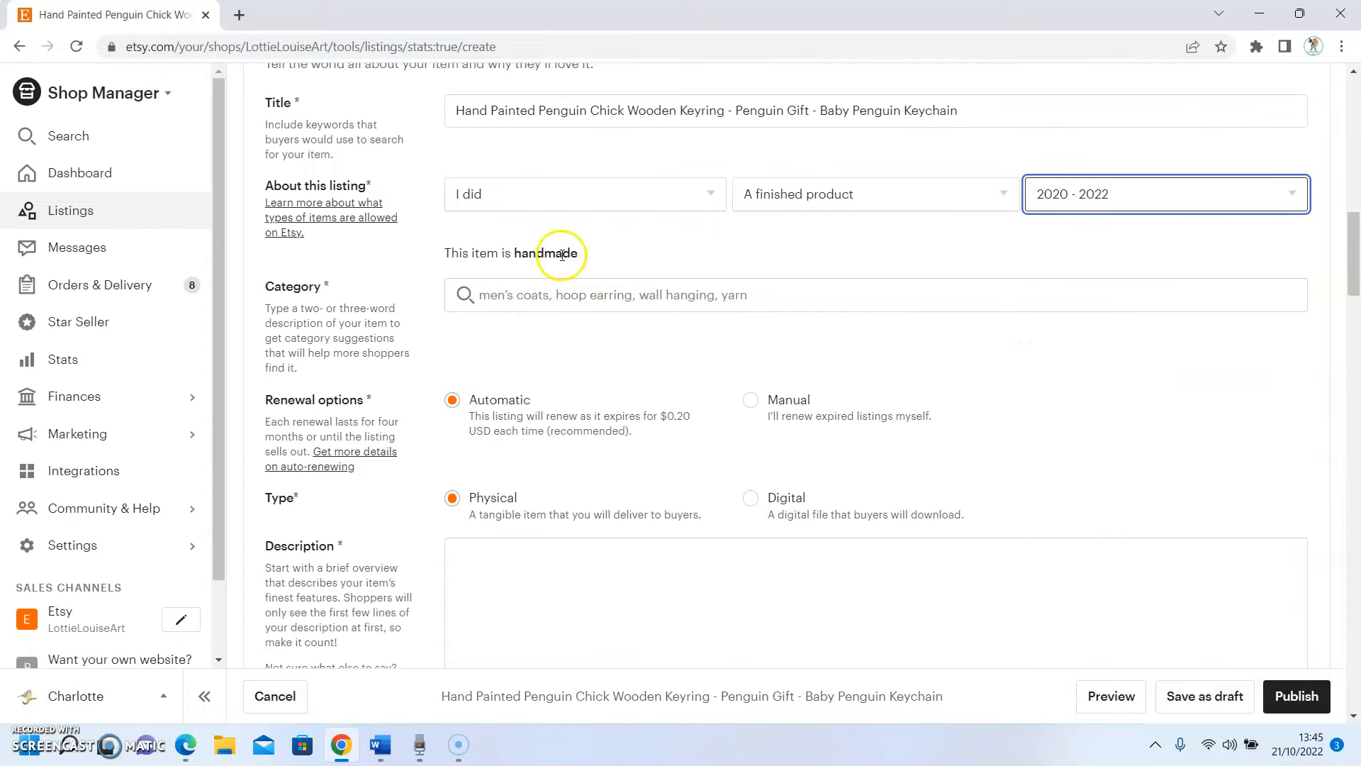
left_click(552, 293)
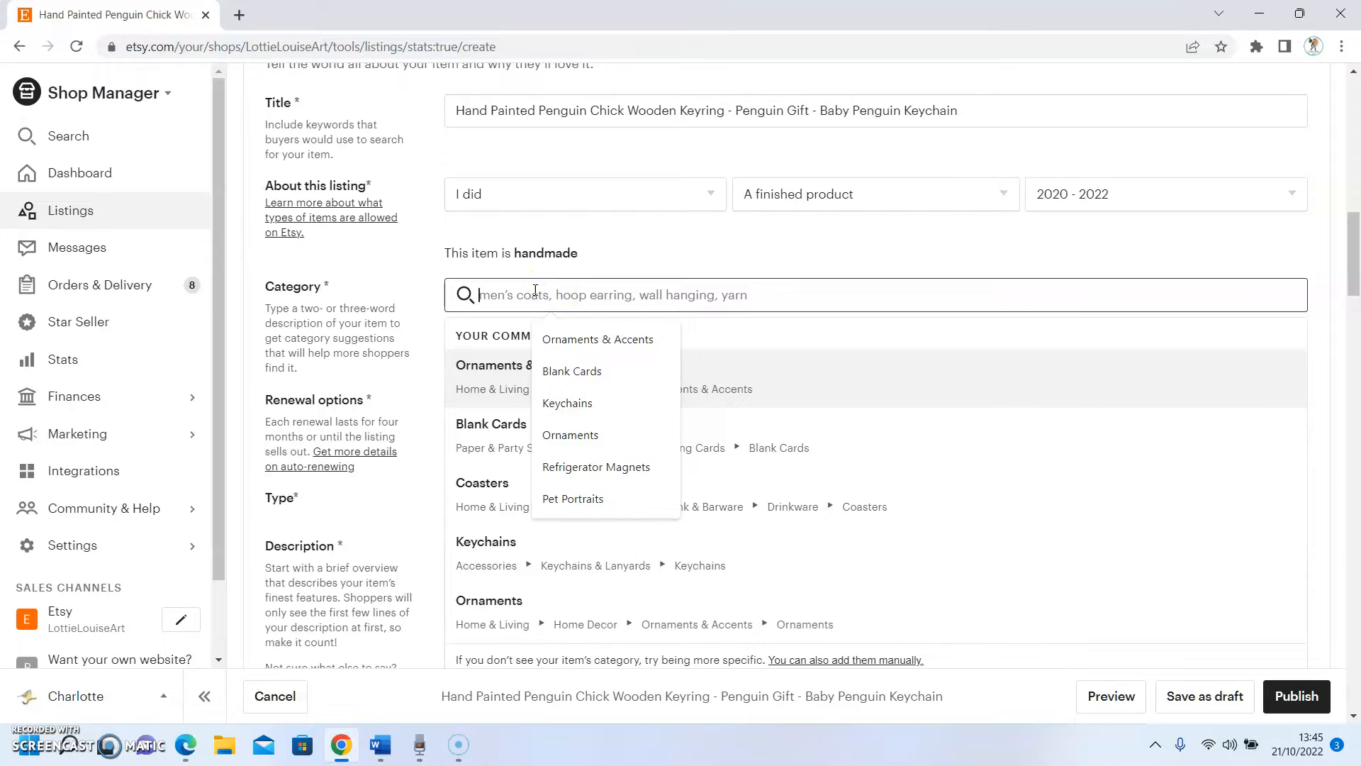
type("keyring")
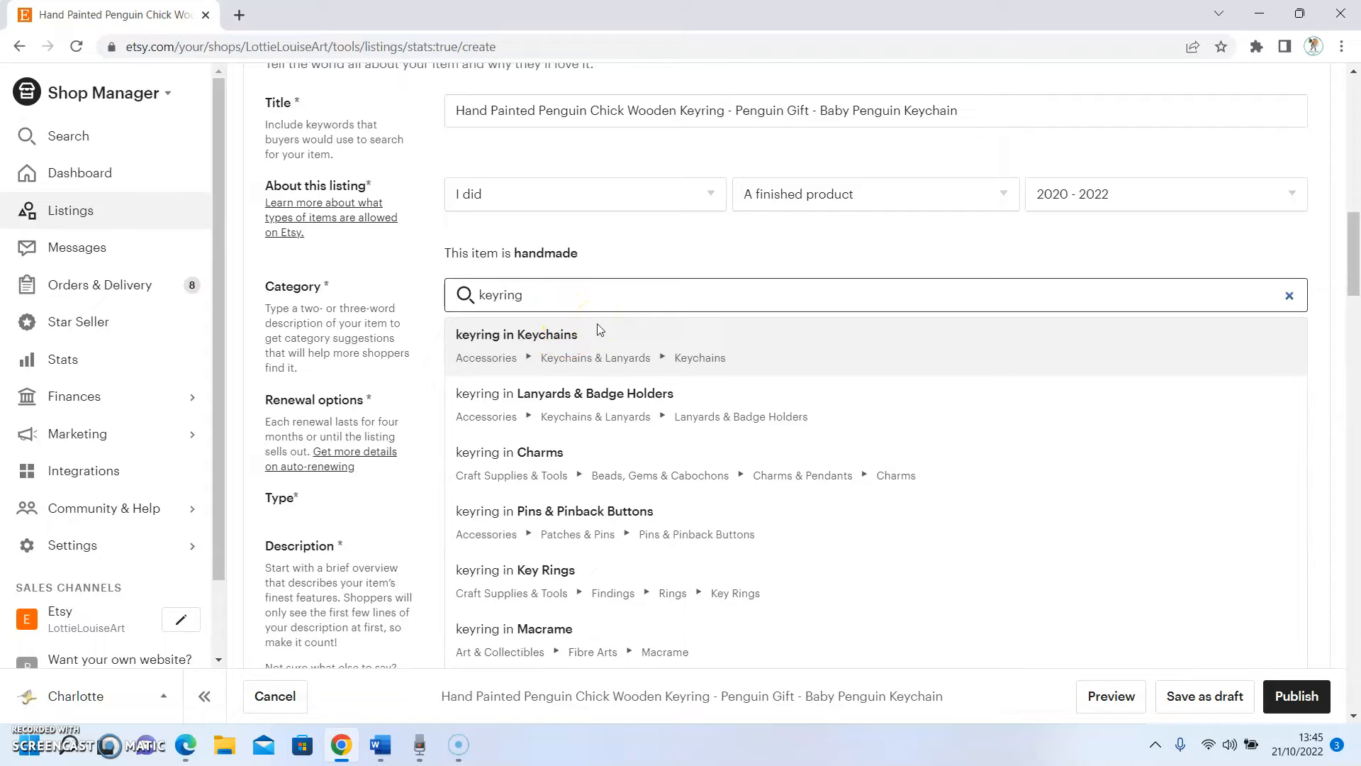
left_click(630, 344)
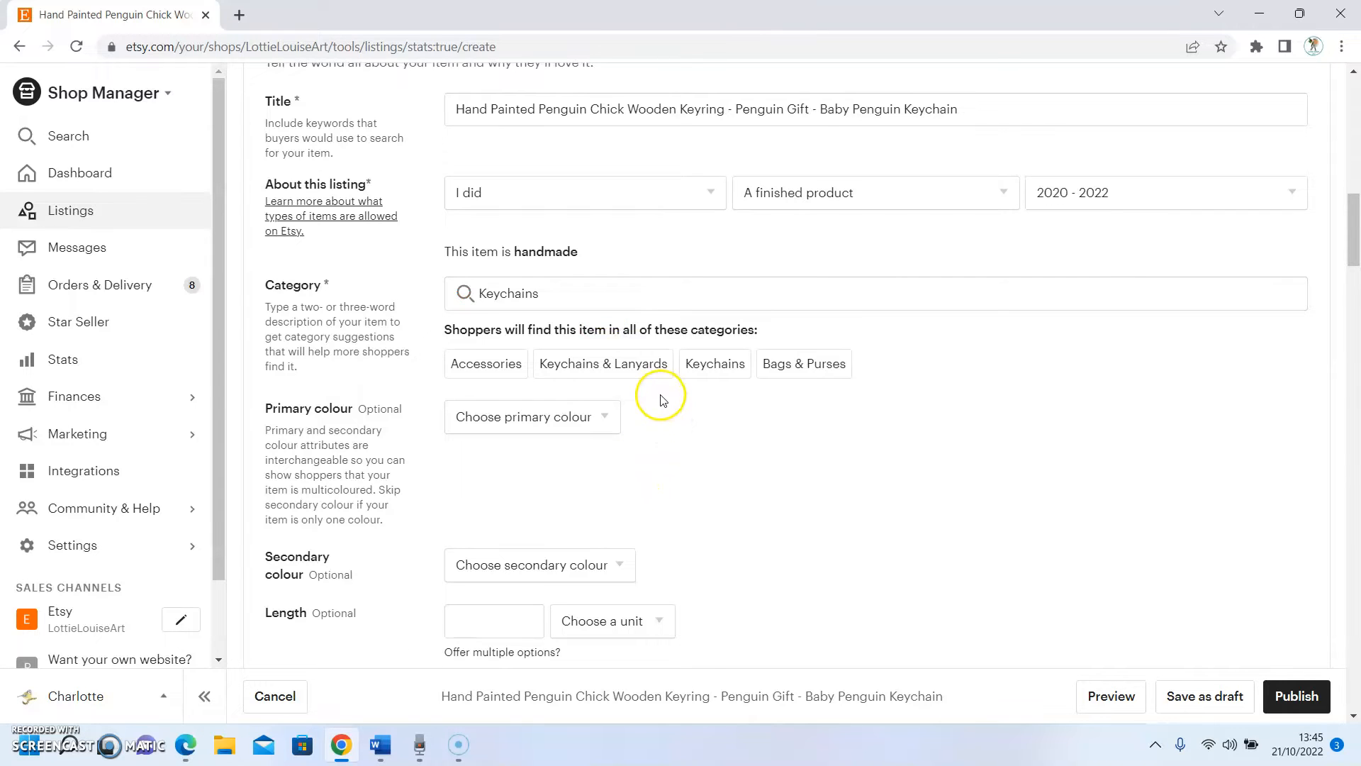
Set the item's primary colour to Grey and its secondary colour to White.
scroll(659, 394, "down", 1)
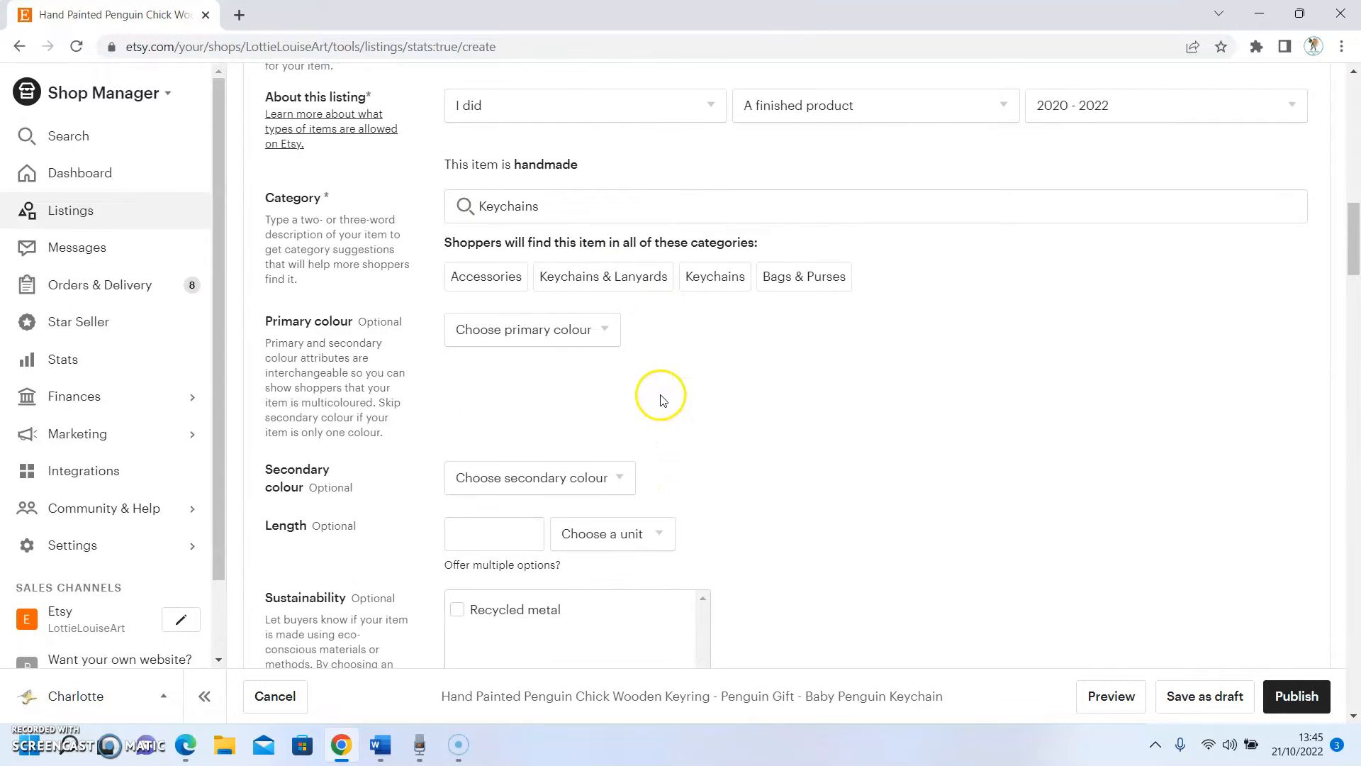
left_click(606, 330)
left_click(606, 330)
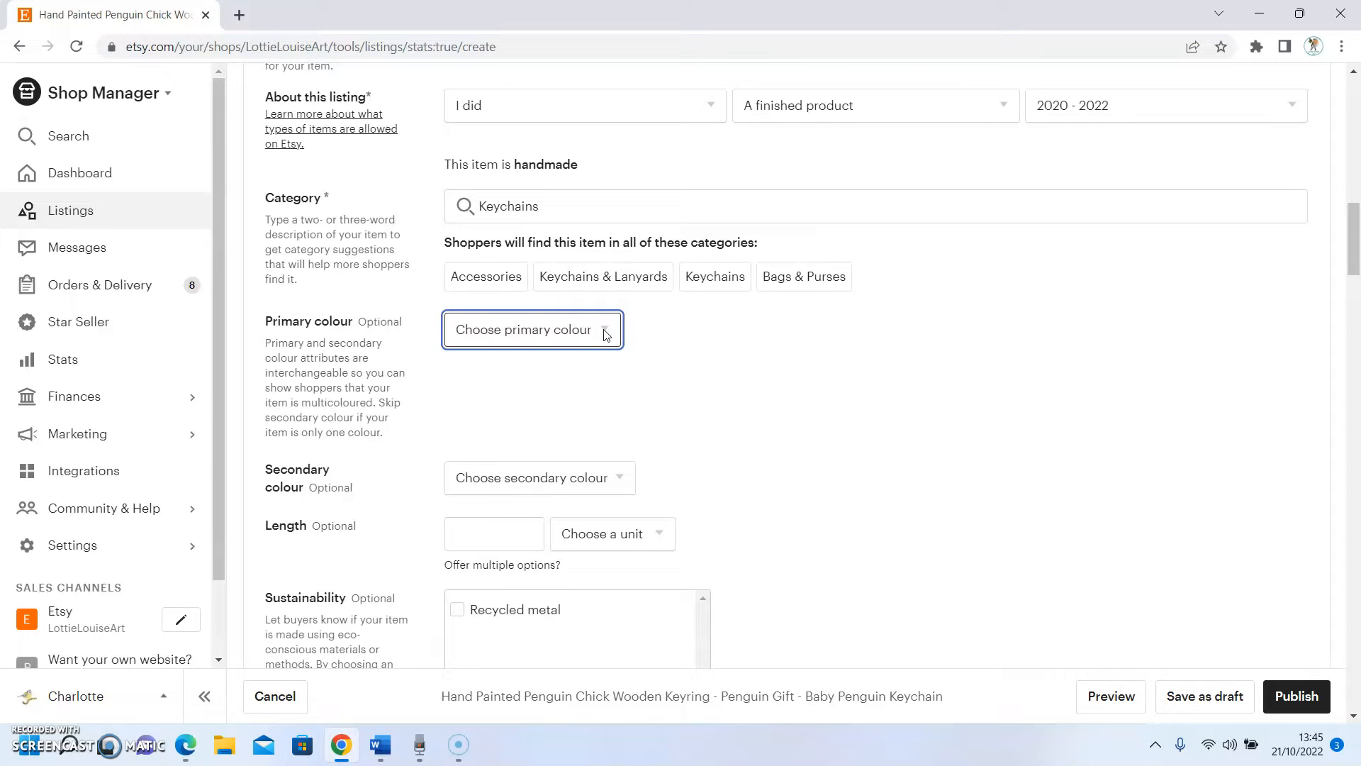
left_click(604, 331)
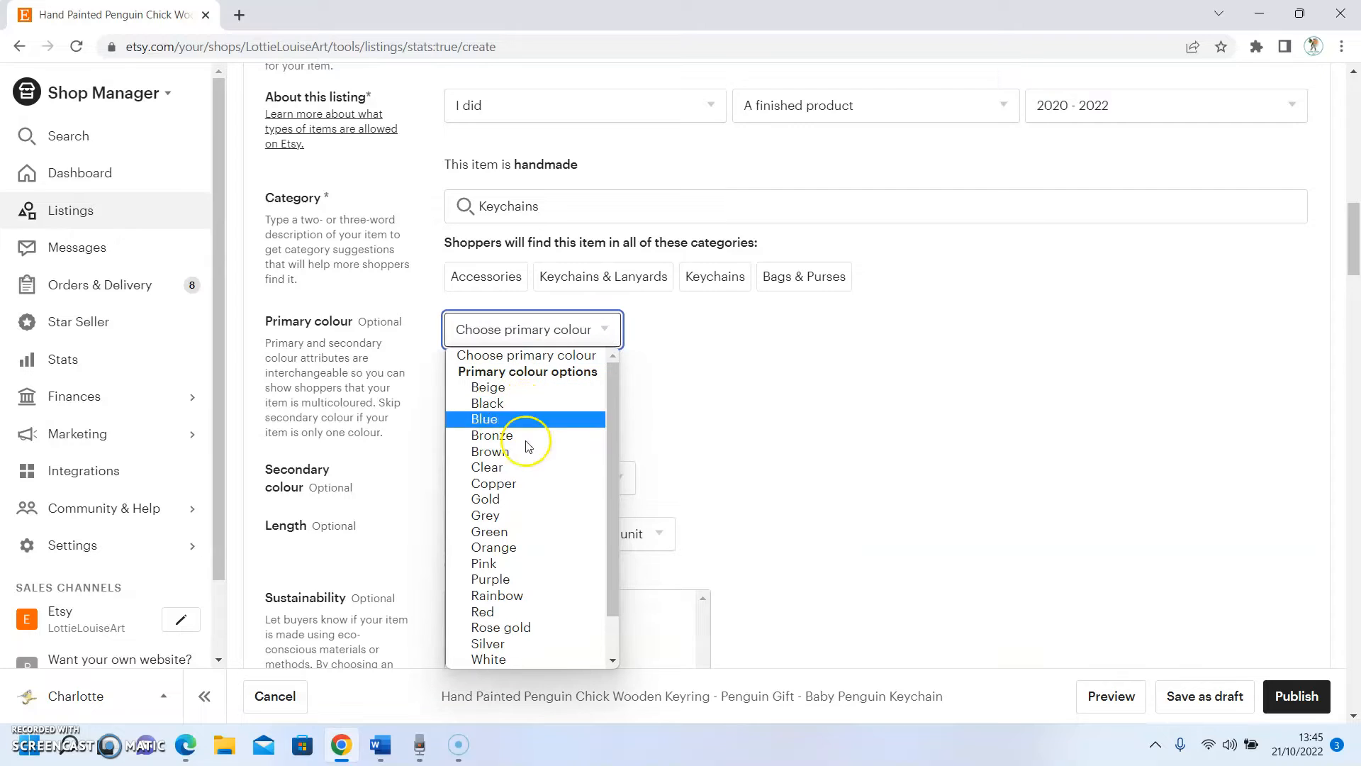
left_click(512, 515)
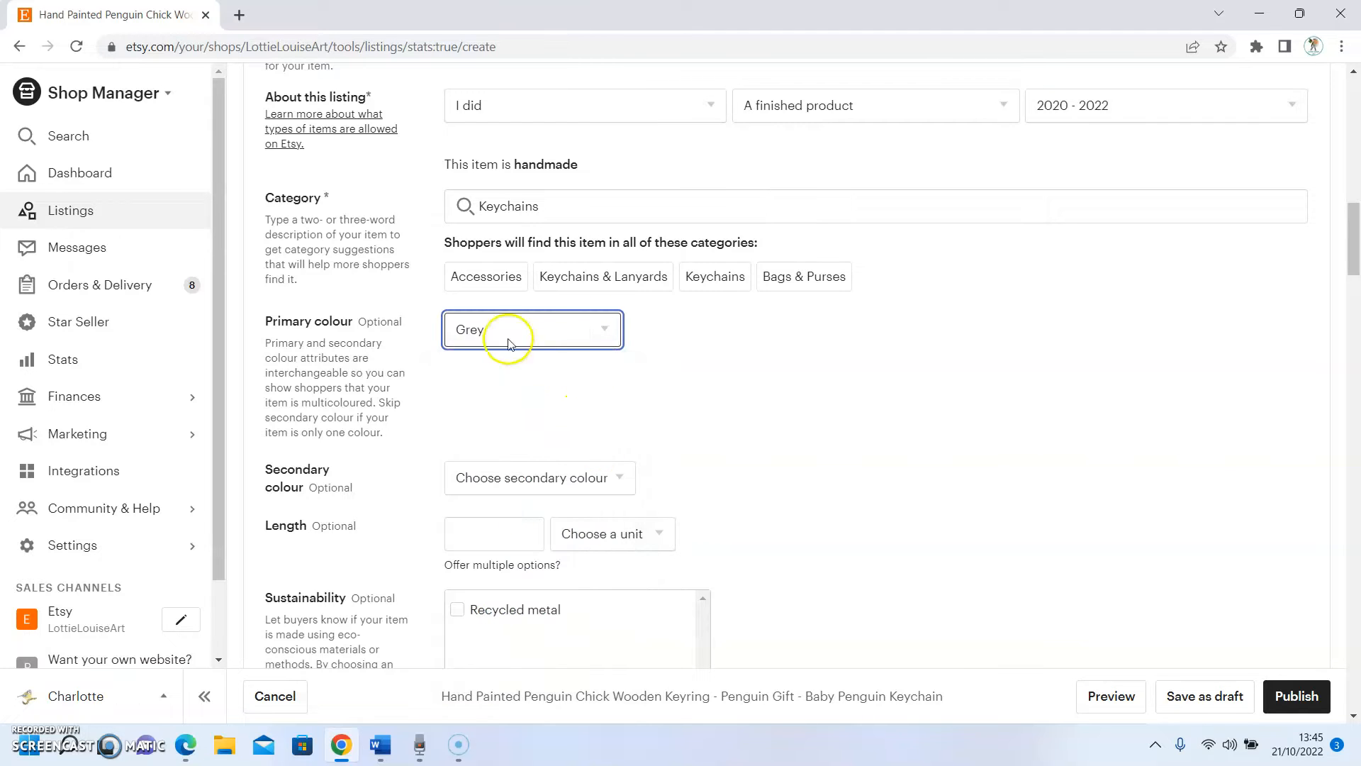
scroll(623, 404, "down", 1)
left_click(596, 389)
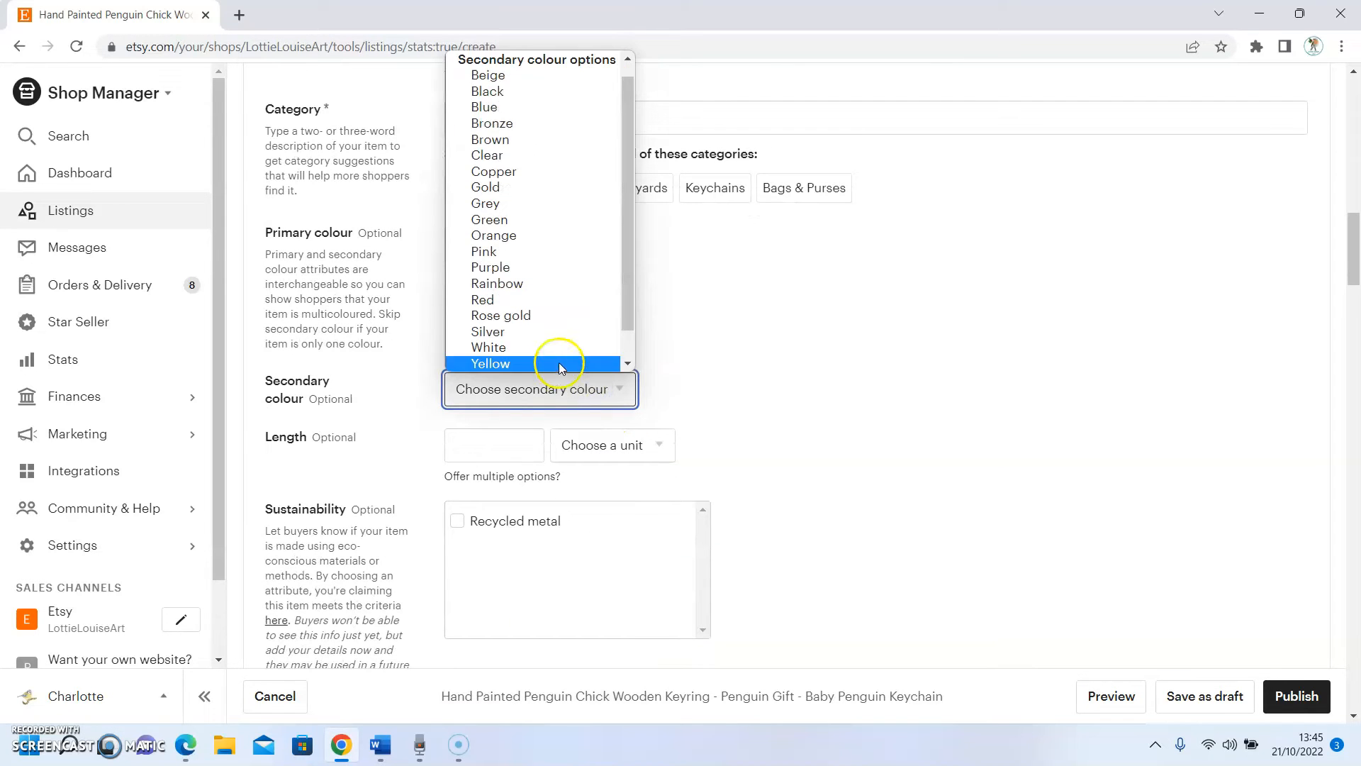
left_click(560, 349)
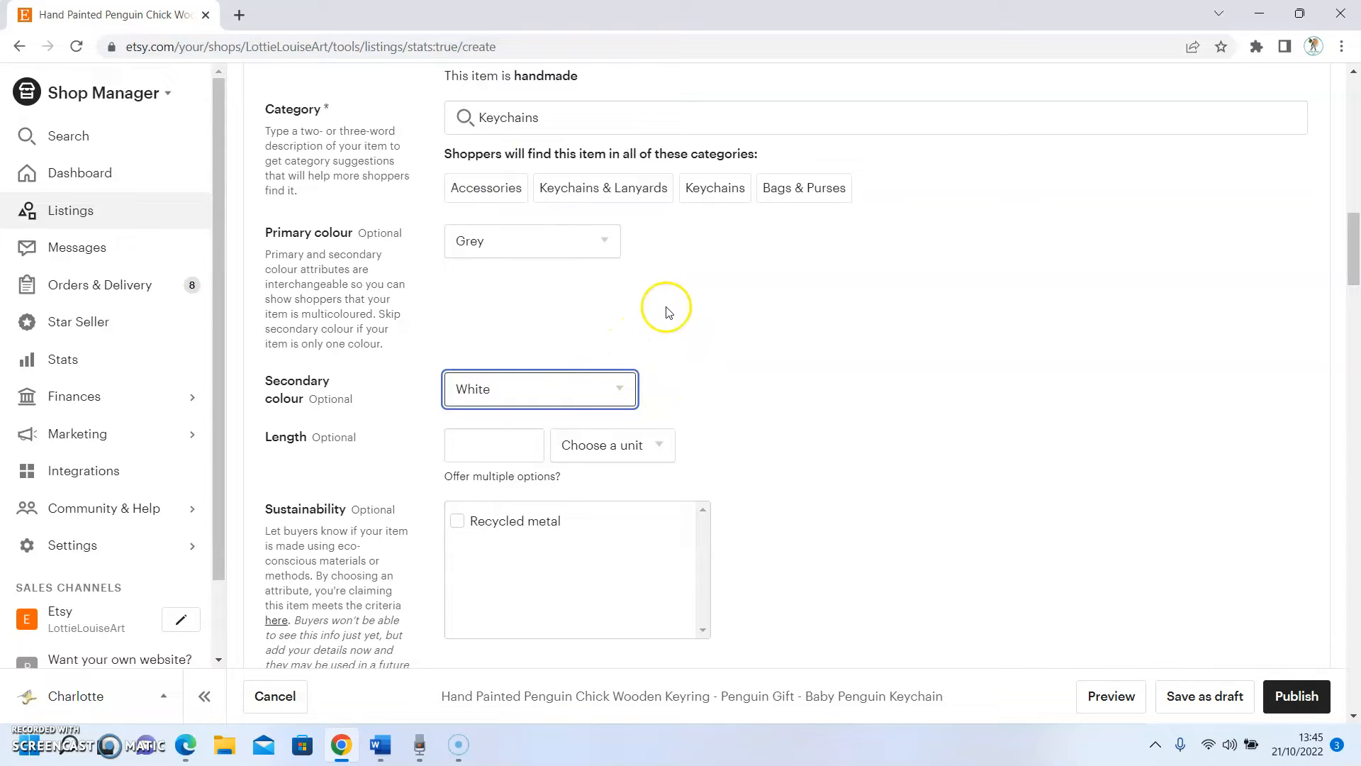
Set the item's length to 3.5 with Centimetres as the unit.
scroll(681, 307, "down", 1)
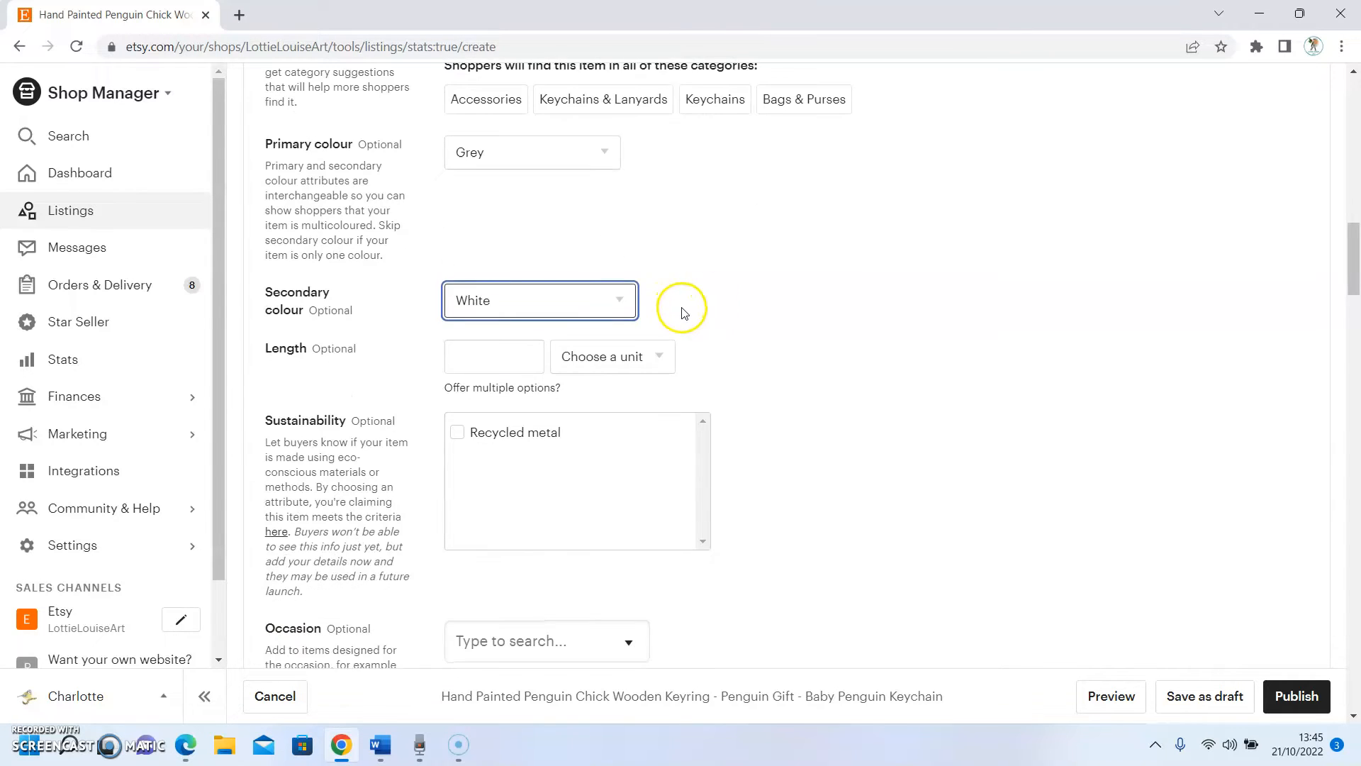
left_click(489, 355)
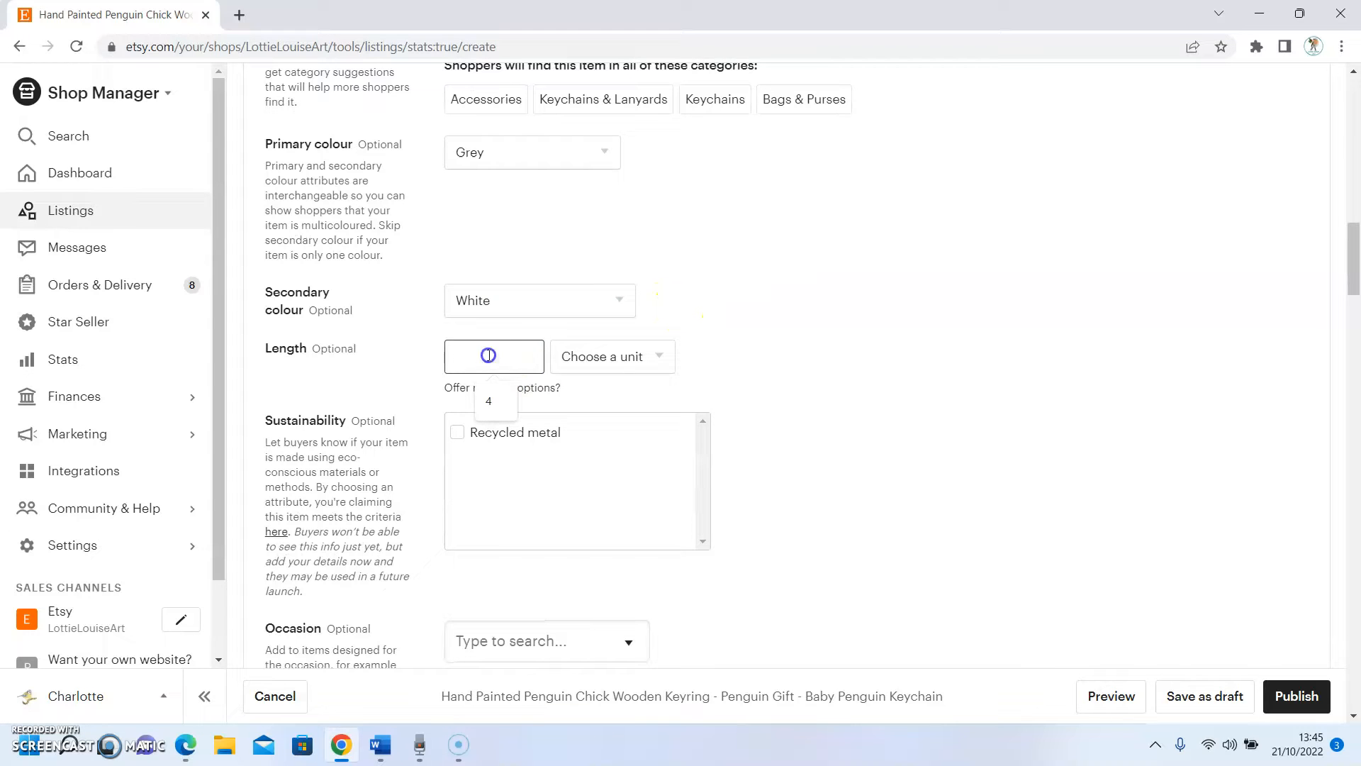
type("3")
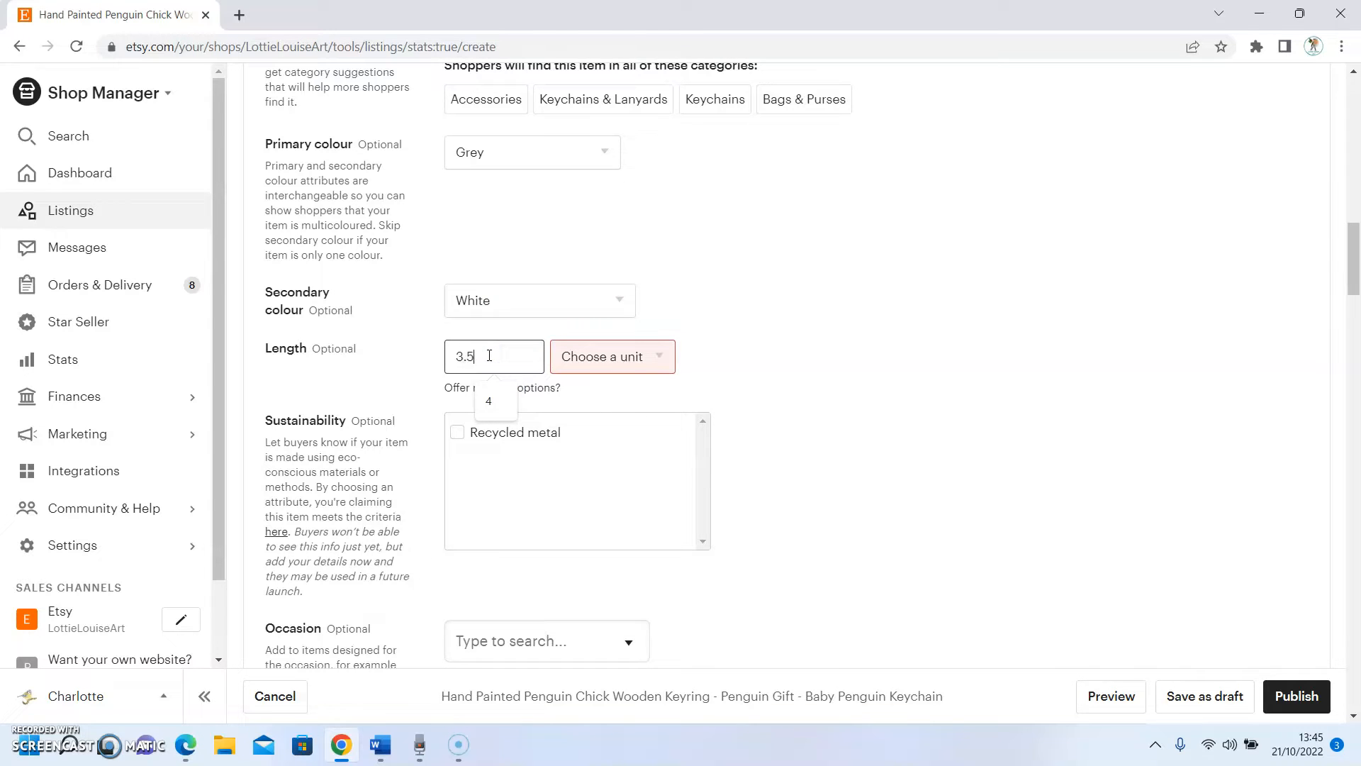
type(".5")
left_click(608, 355)
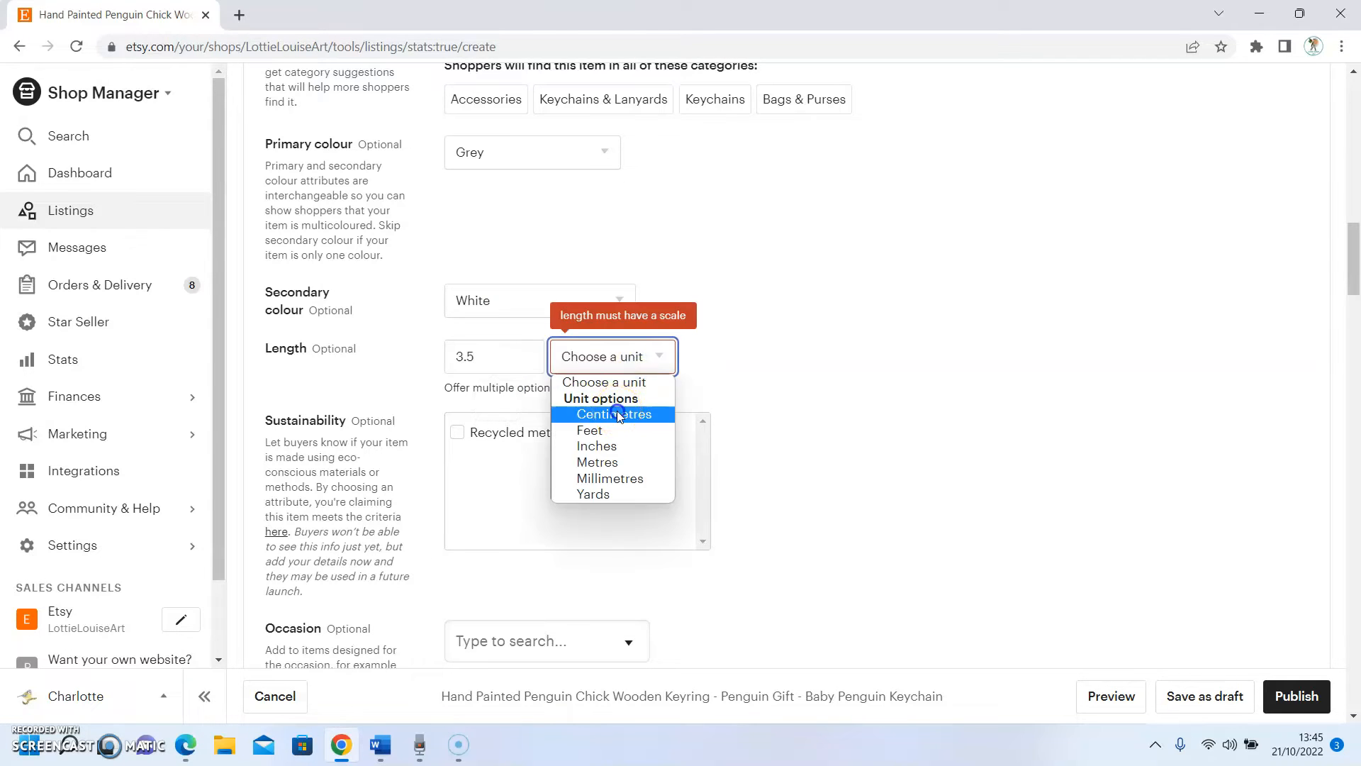
left_click(616, 411)
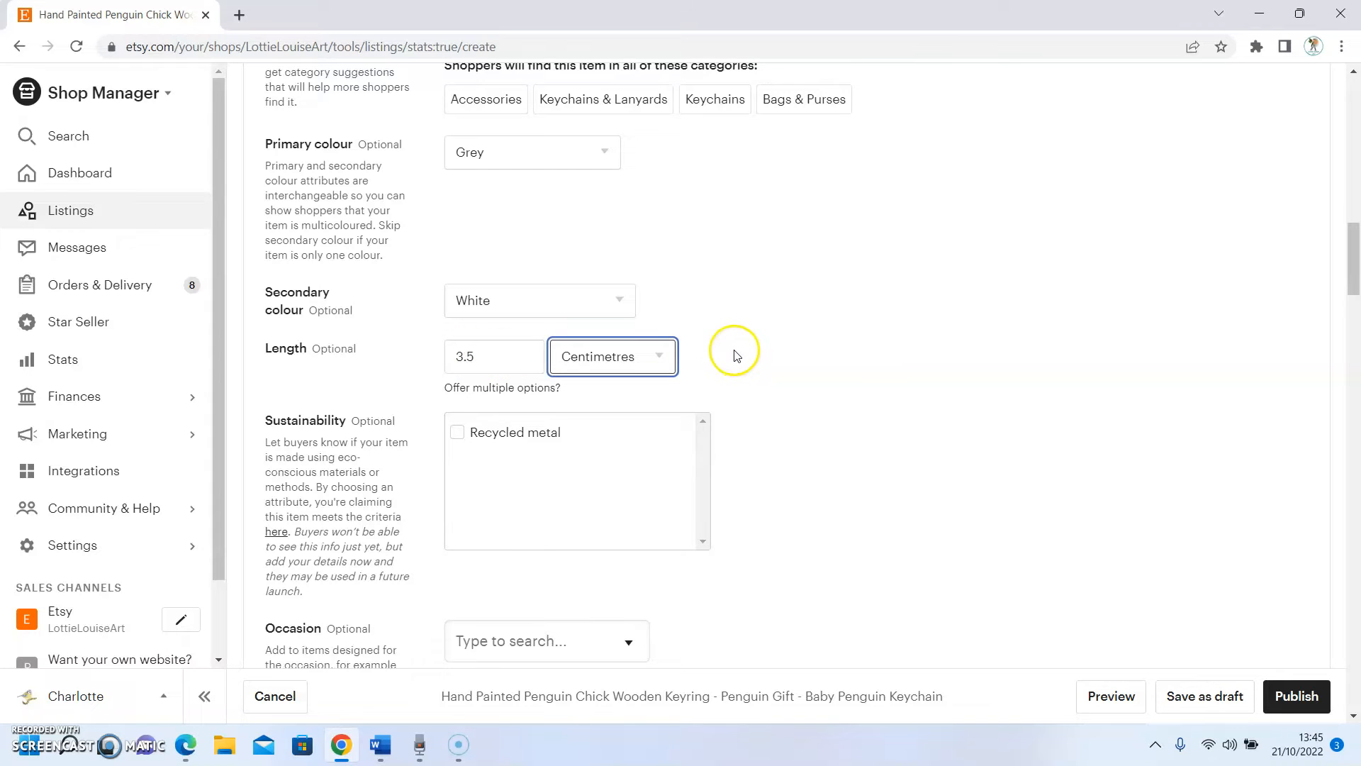
Review the optional Sustainability attribute and the choices offered for Occasion and Celebration, without selecting any.
scroll(709, 341, "down", 1)
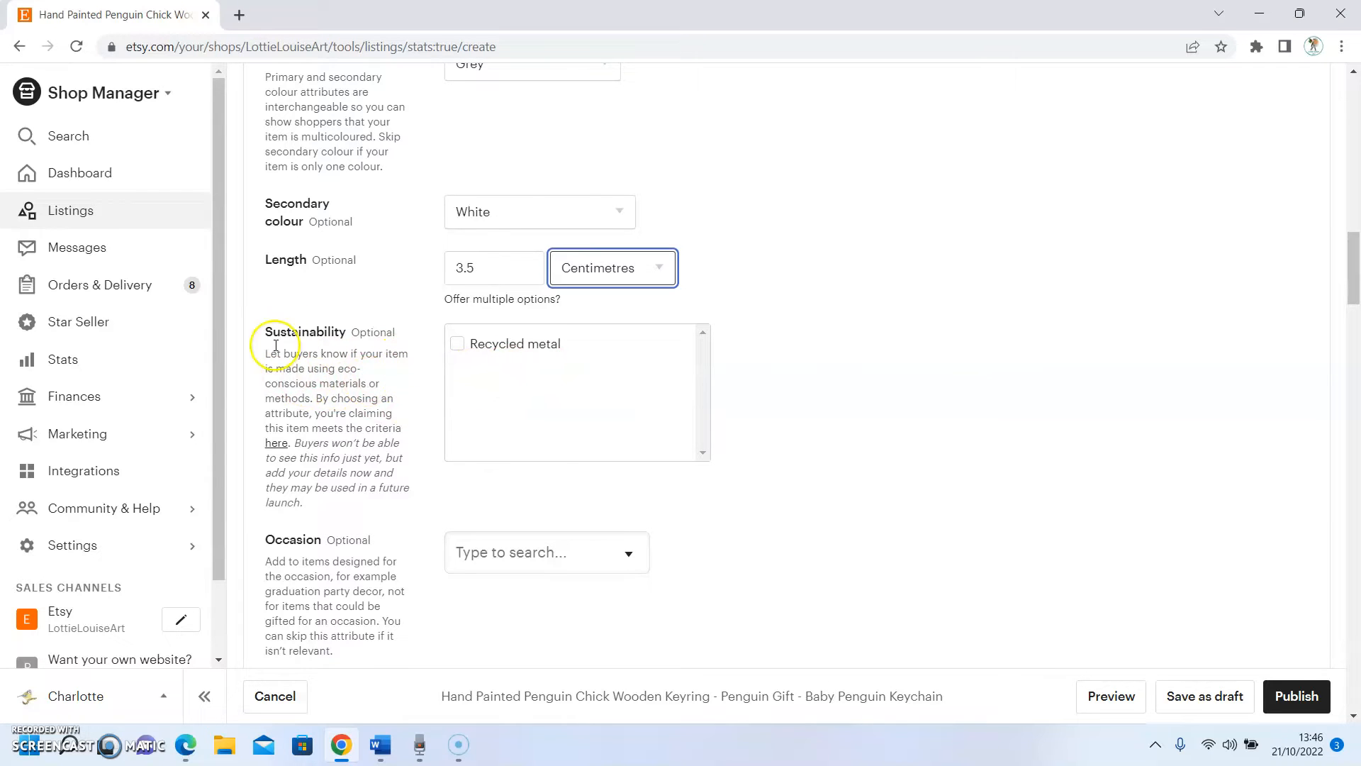
scroll(759, 370, "down", 4)
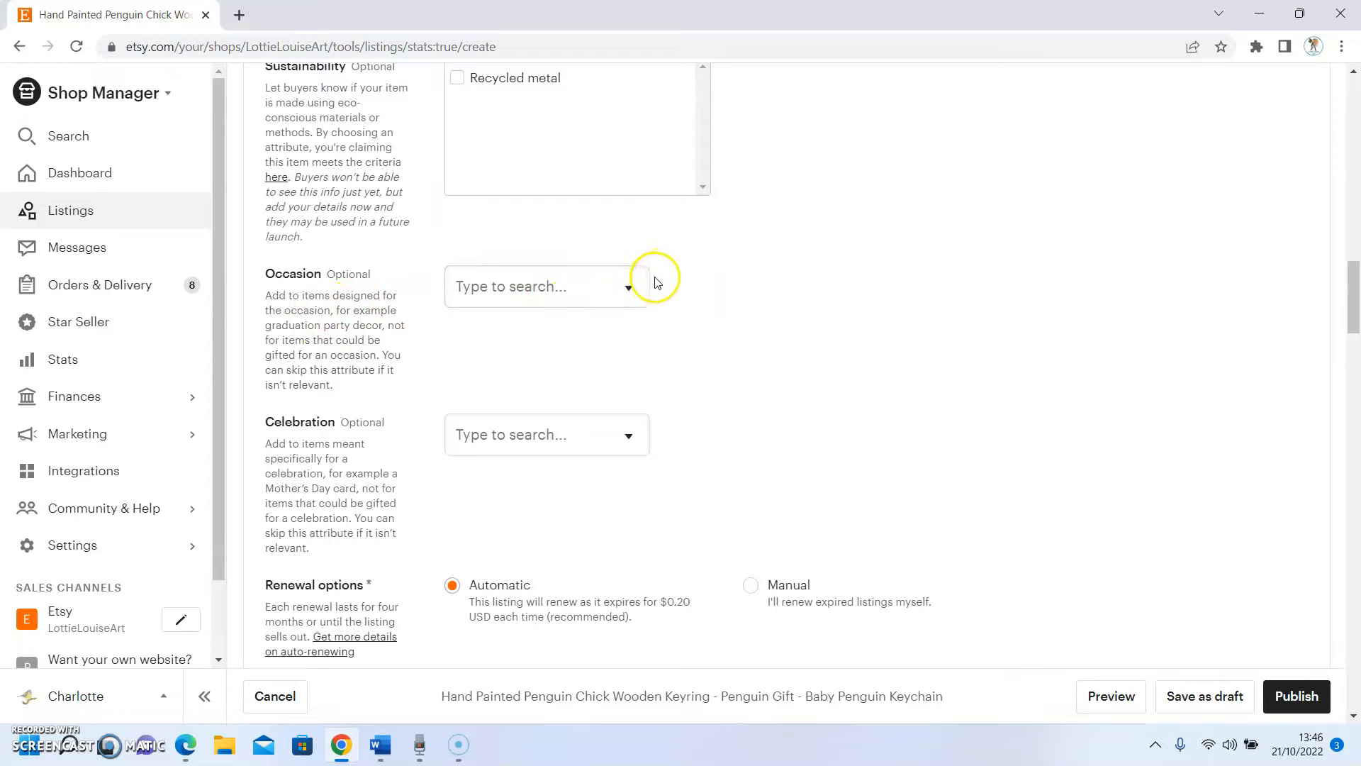
left_click(627, 283)
scroll(608, 383, "down", 2)
scroll(606, 405, "down", 2)
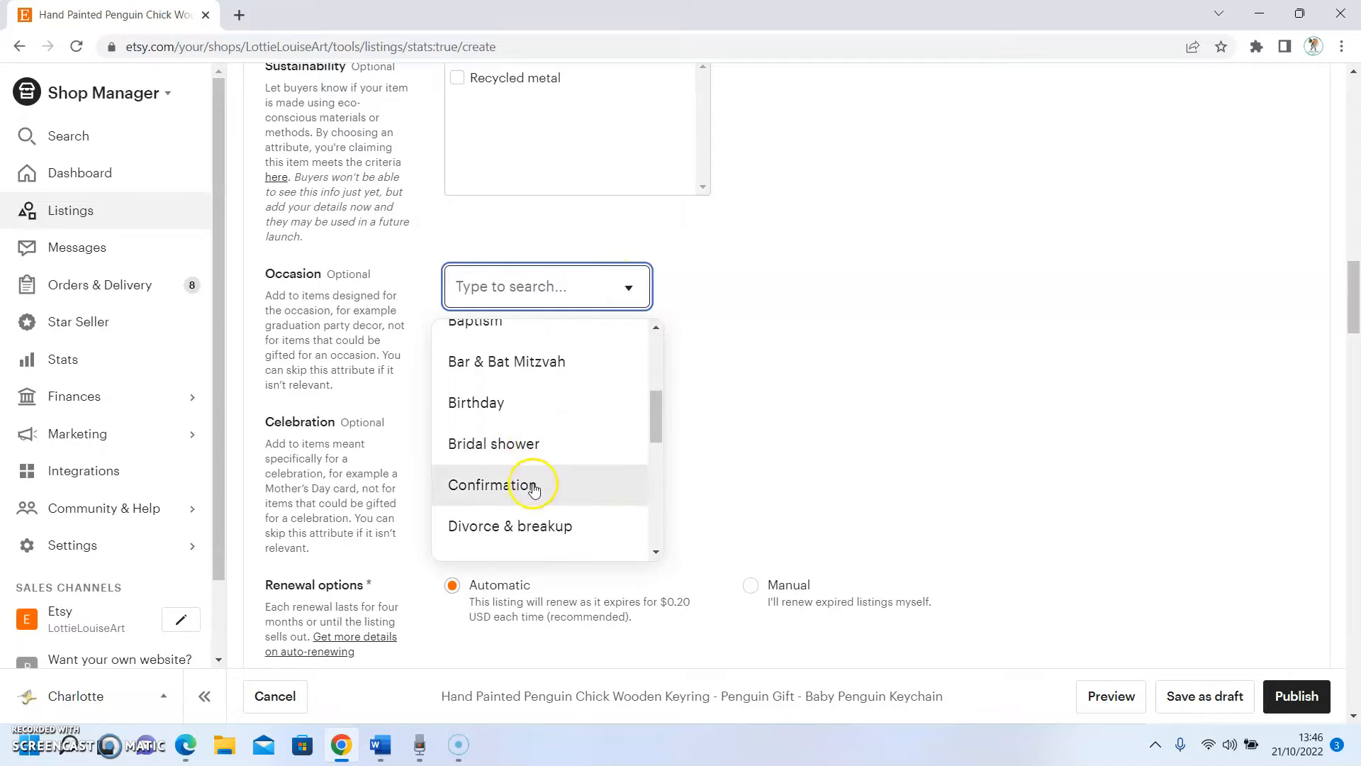
scroll(532, 468, "down", 1)
scroll(534, 473, "down", 5)
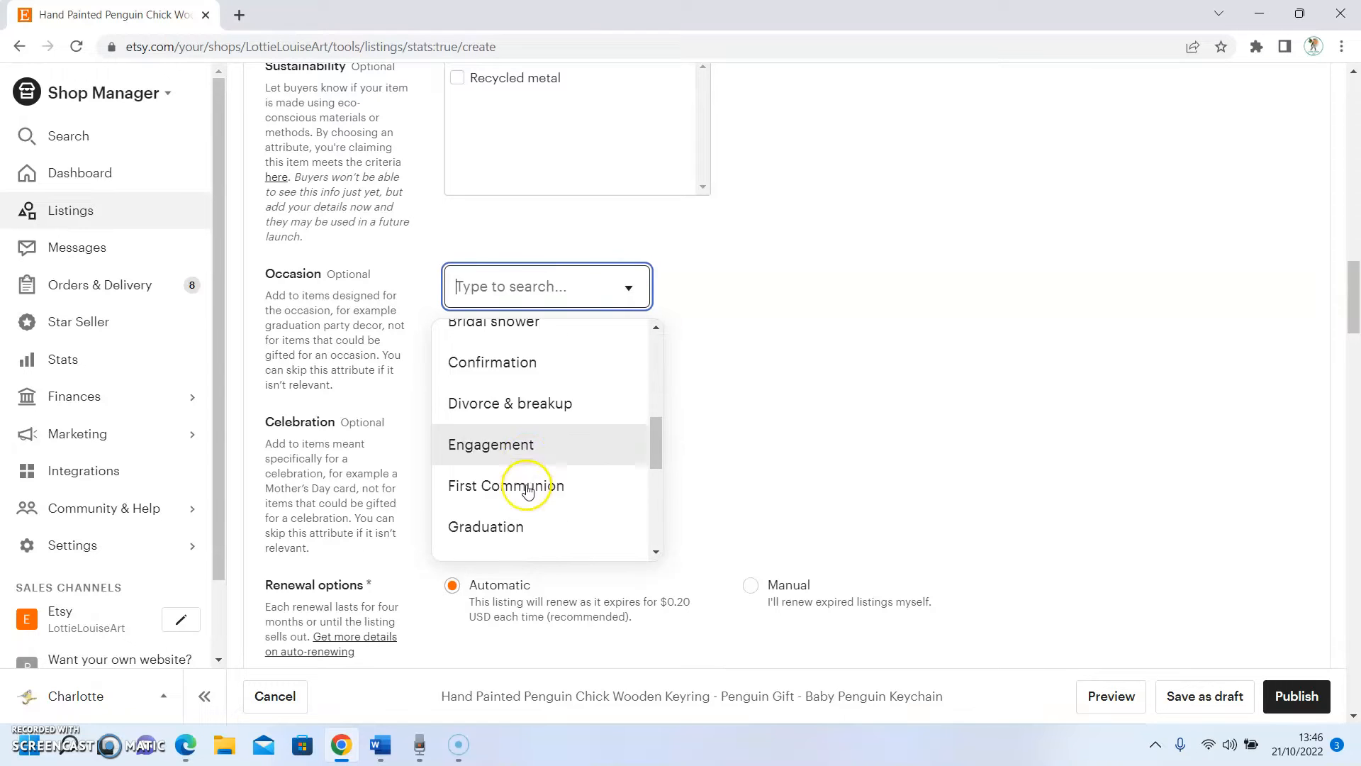
scroll(535, 475, "up", 10)
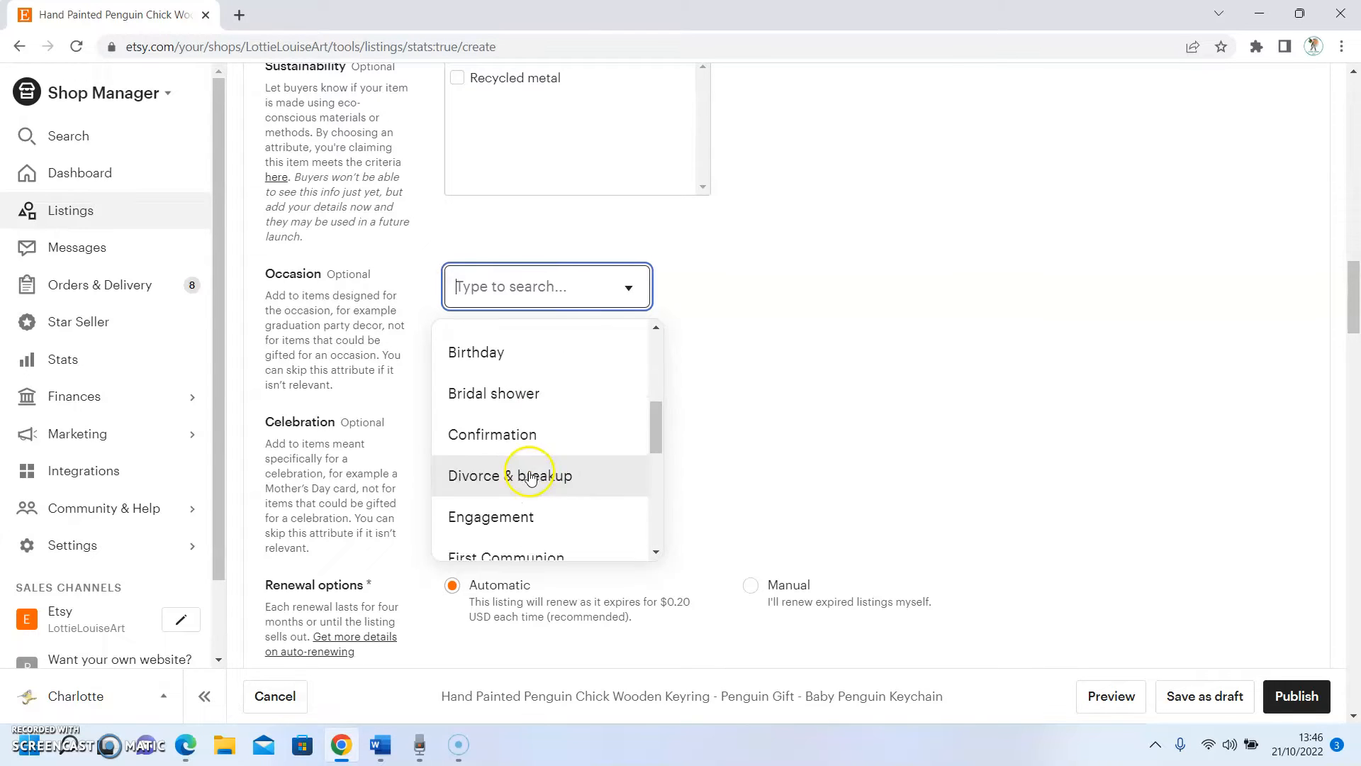
left_click(730, 357)
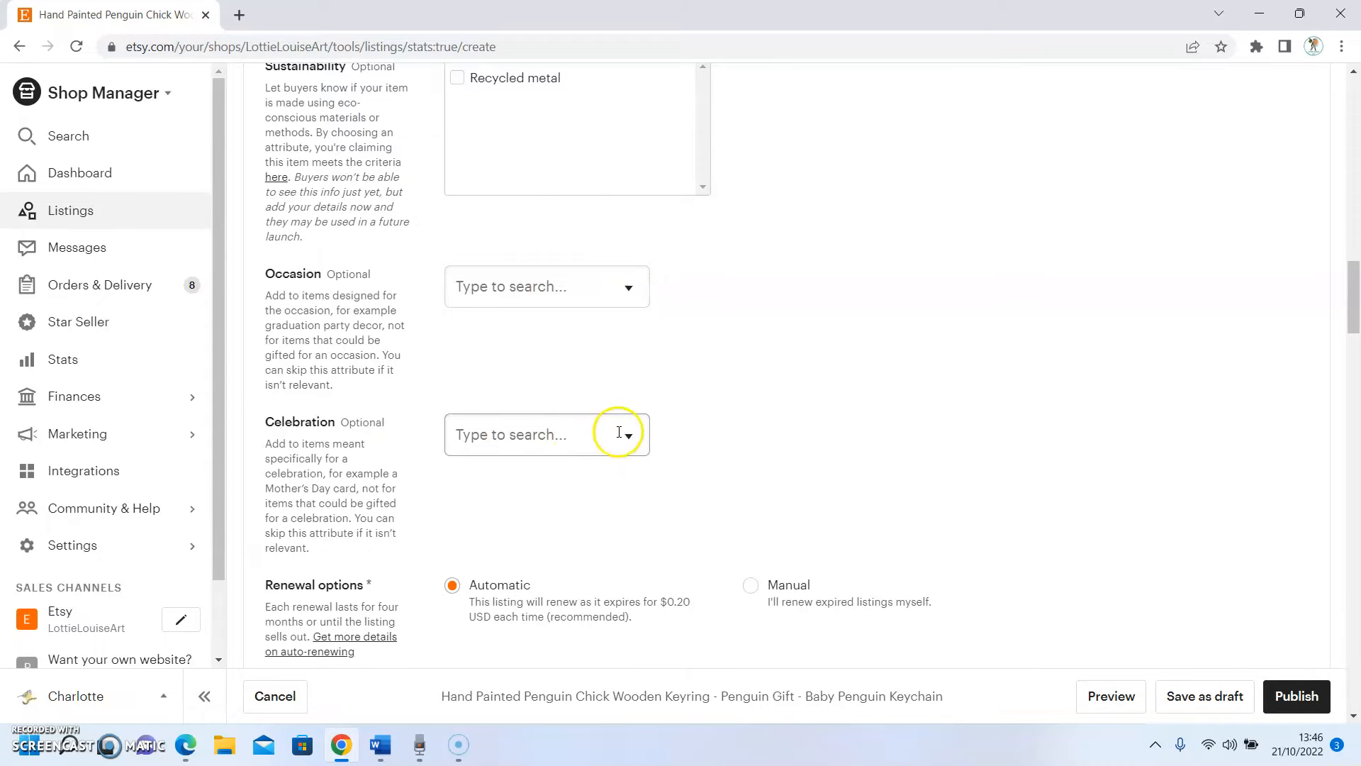
left_click(619, 434)
scroll(565, 506, "down", 5)
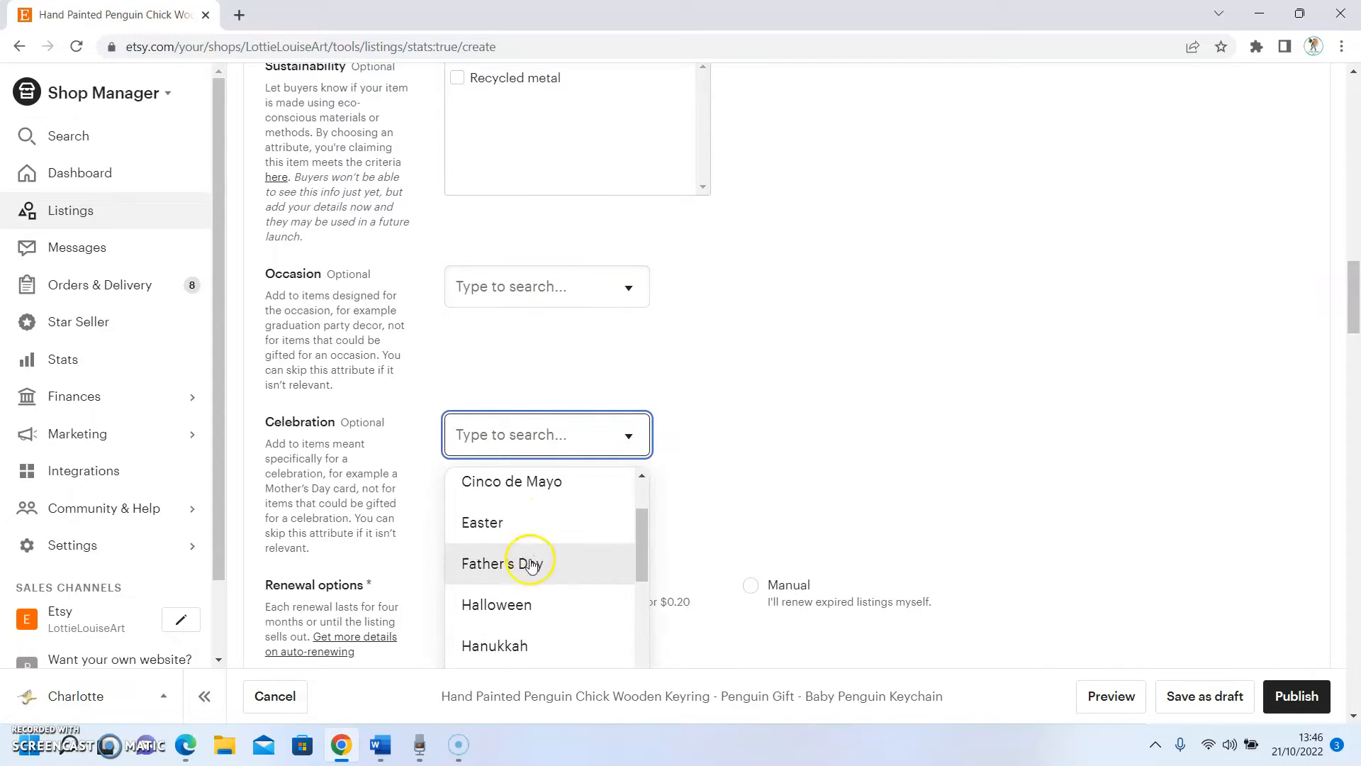
scroll(532, 586, "up", 5)
scroll(687, 470, "up", 4)
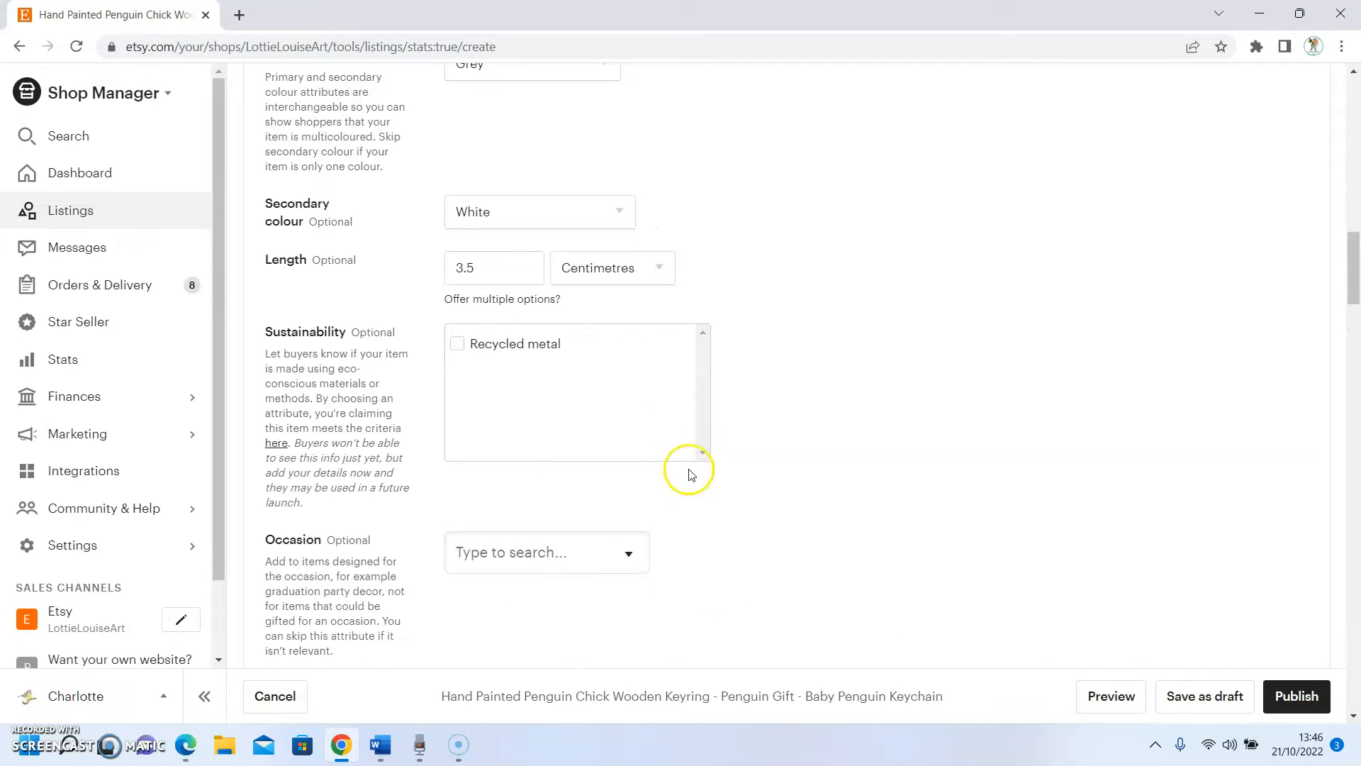
Set the listing's renewal option to Manual.
scroll(712, 507, "down", 5)
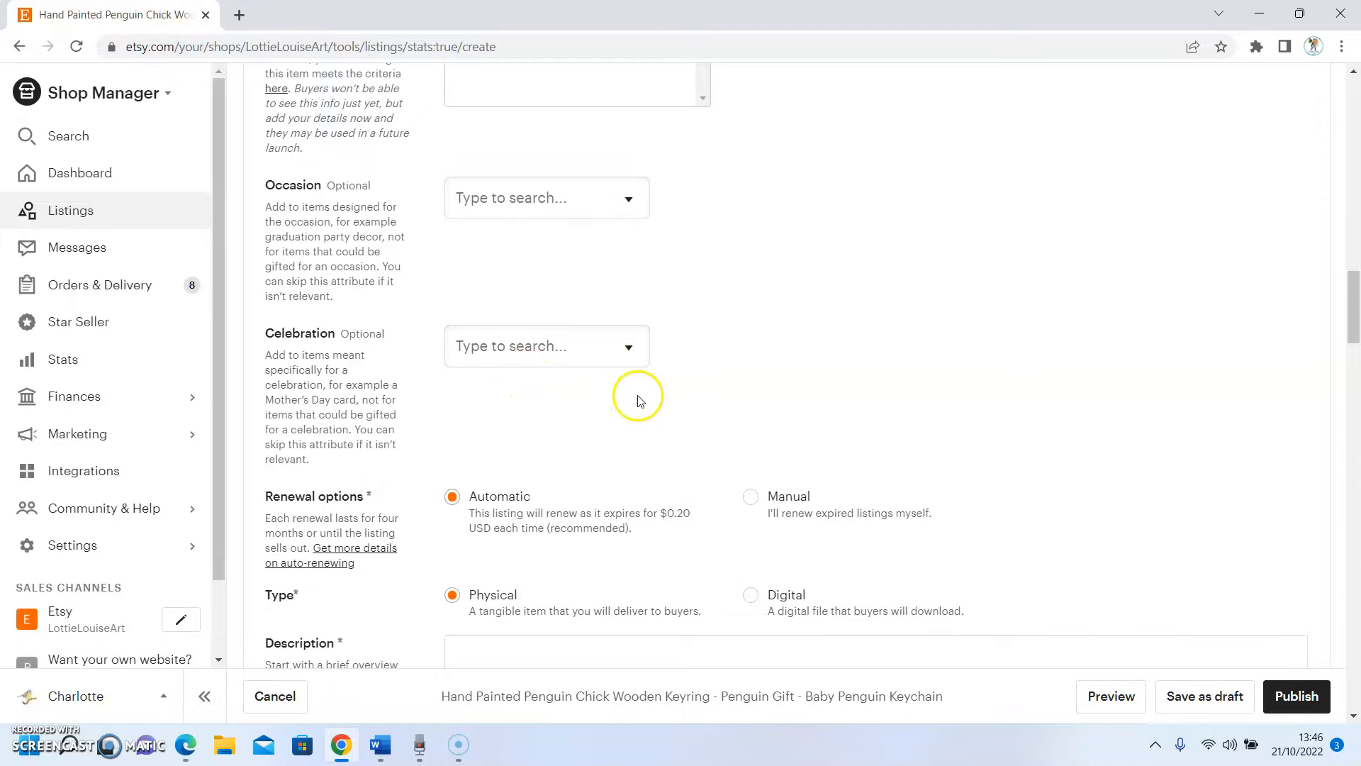
scroll(636, 390, "down", 1)
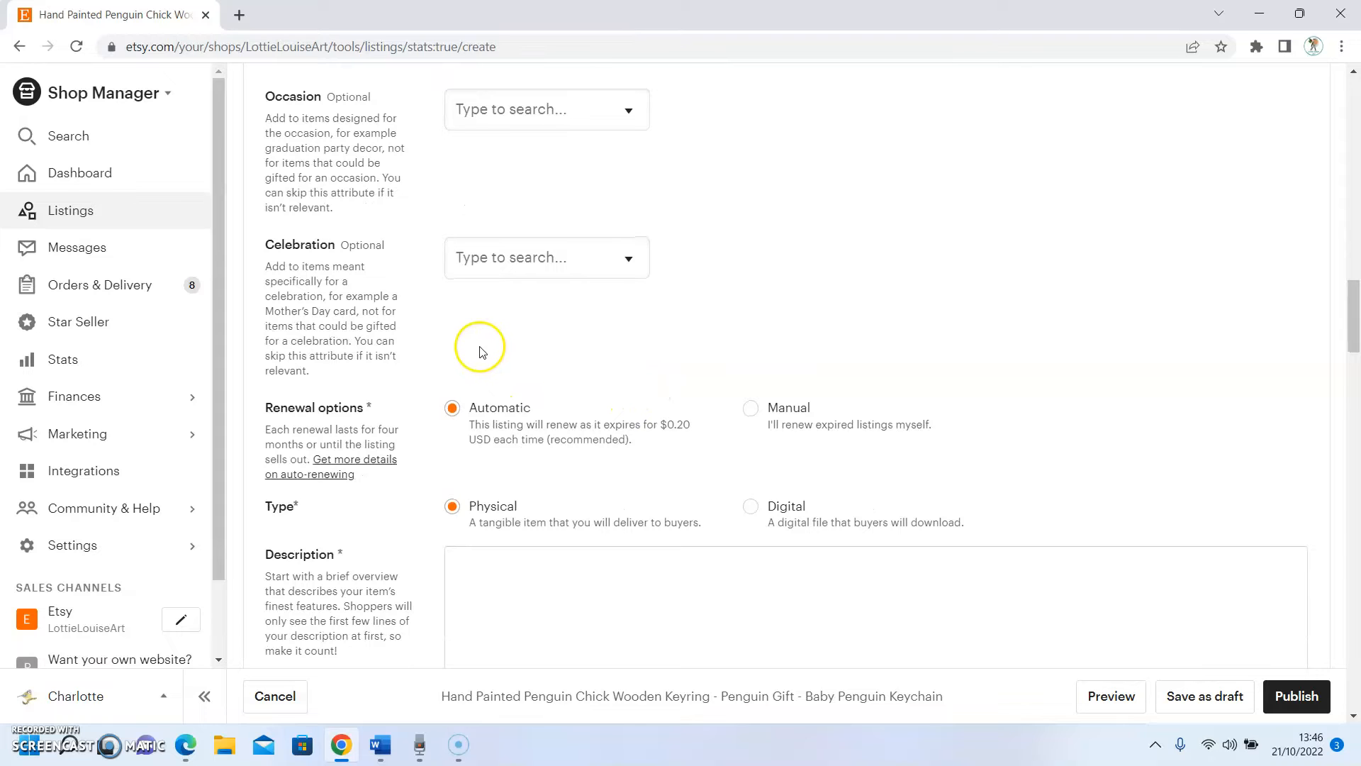
scroll(485, 361, "down", 1)
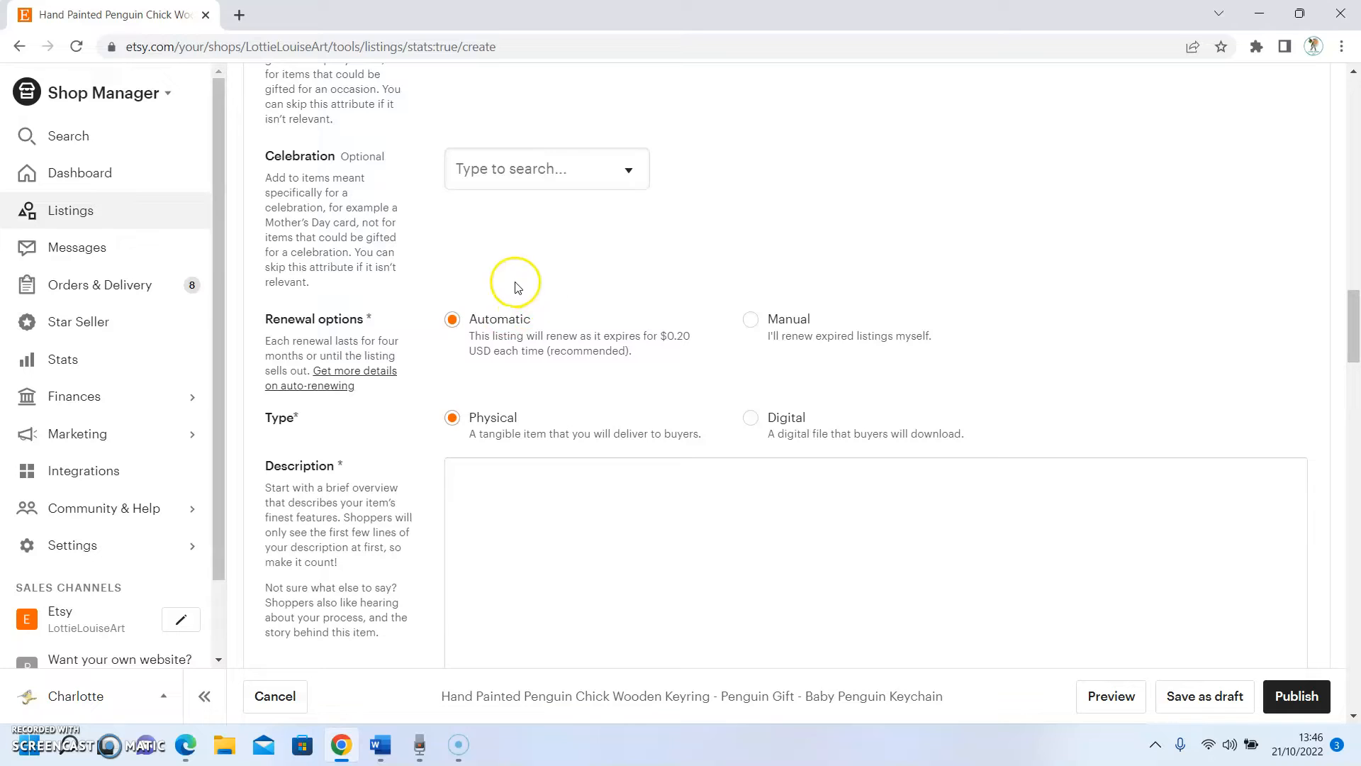
left_click(753, 326)
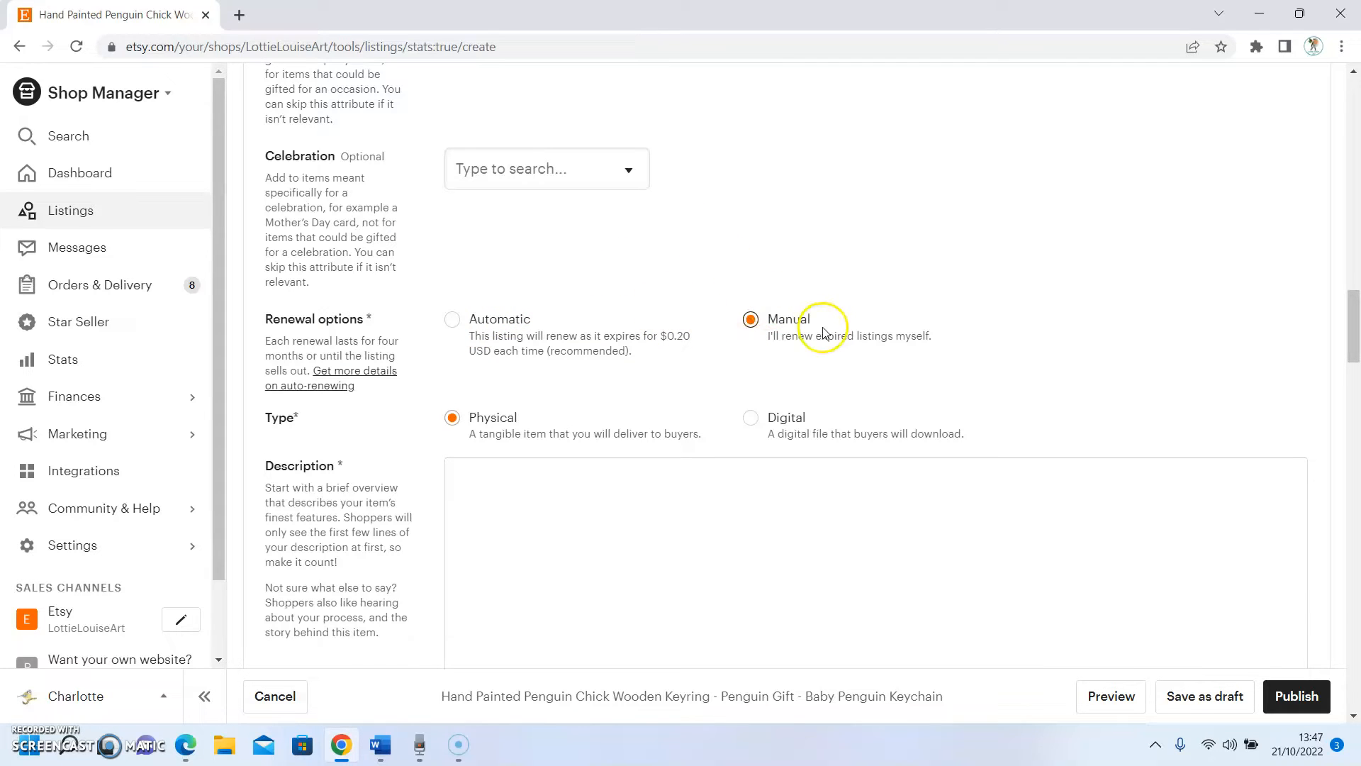
left_click(752, 327)
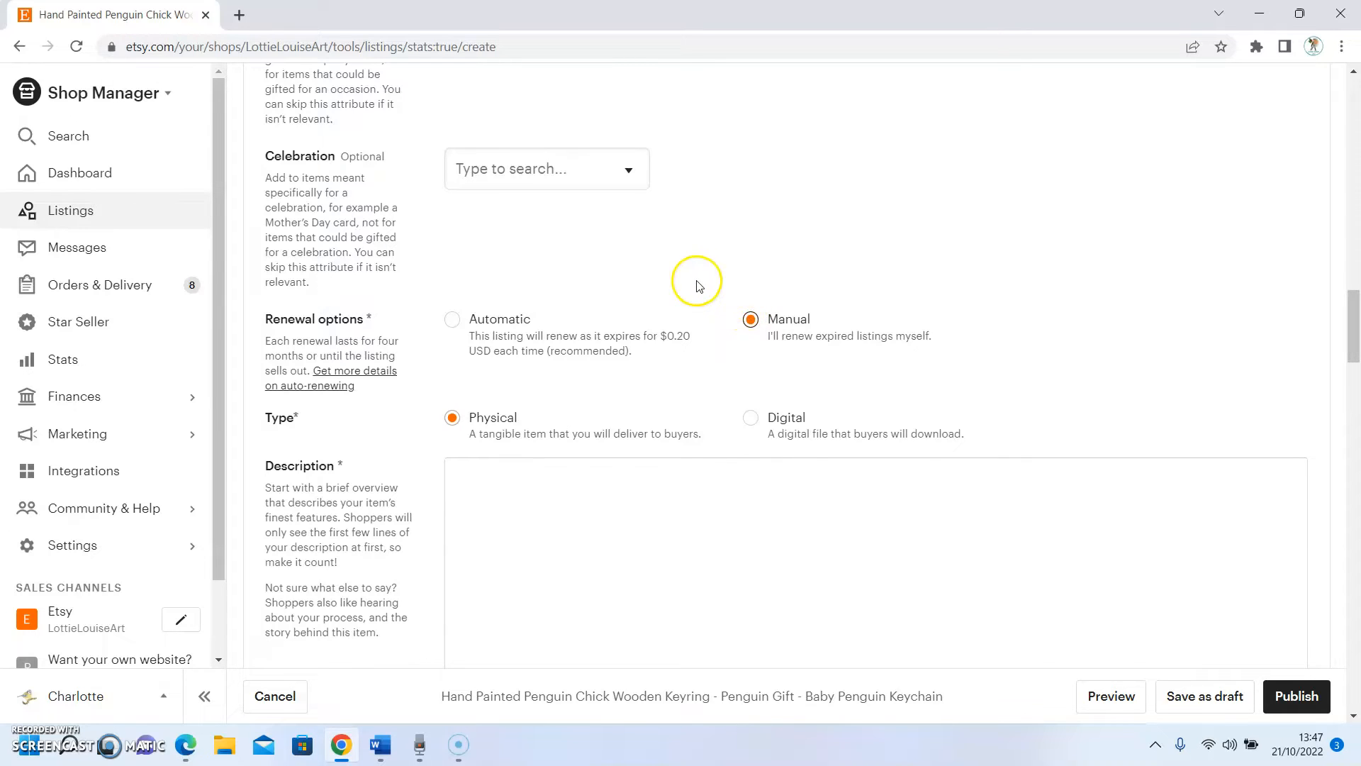
Enter the description "This is a hand painted penguin chick wooden keyring." followed by the line "Size of wood pendant: 3.5cm diameter".
scroll(697, 282, "down", 1)
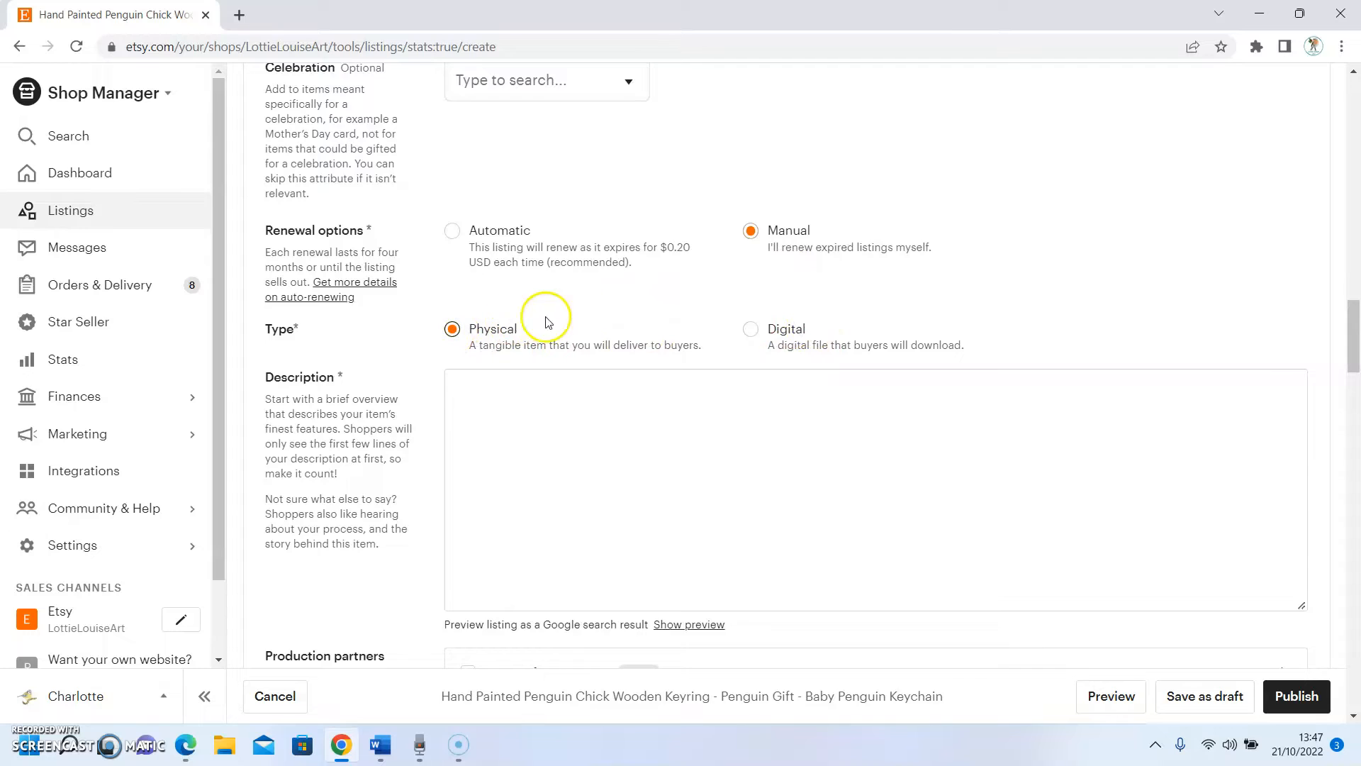
scroll(546, 316, "down", 2)
scroll(512, 305, "down", 1)
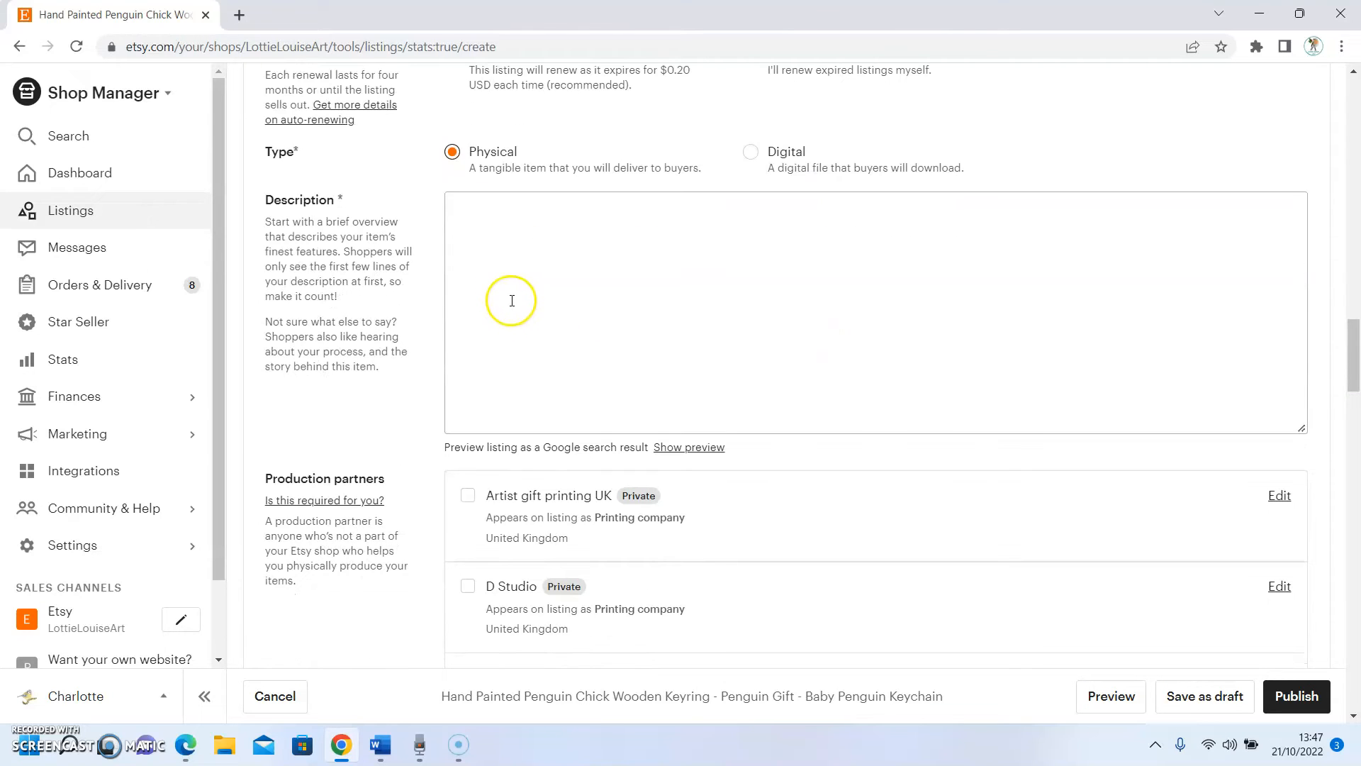
left_click(493, 223)
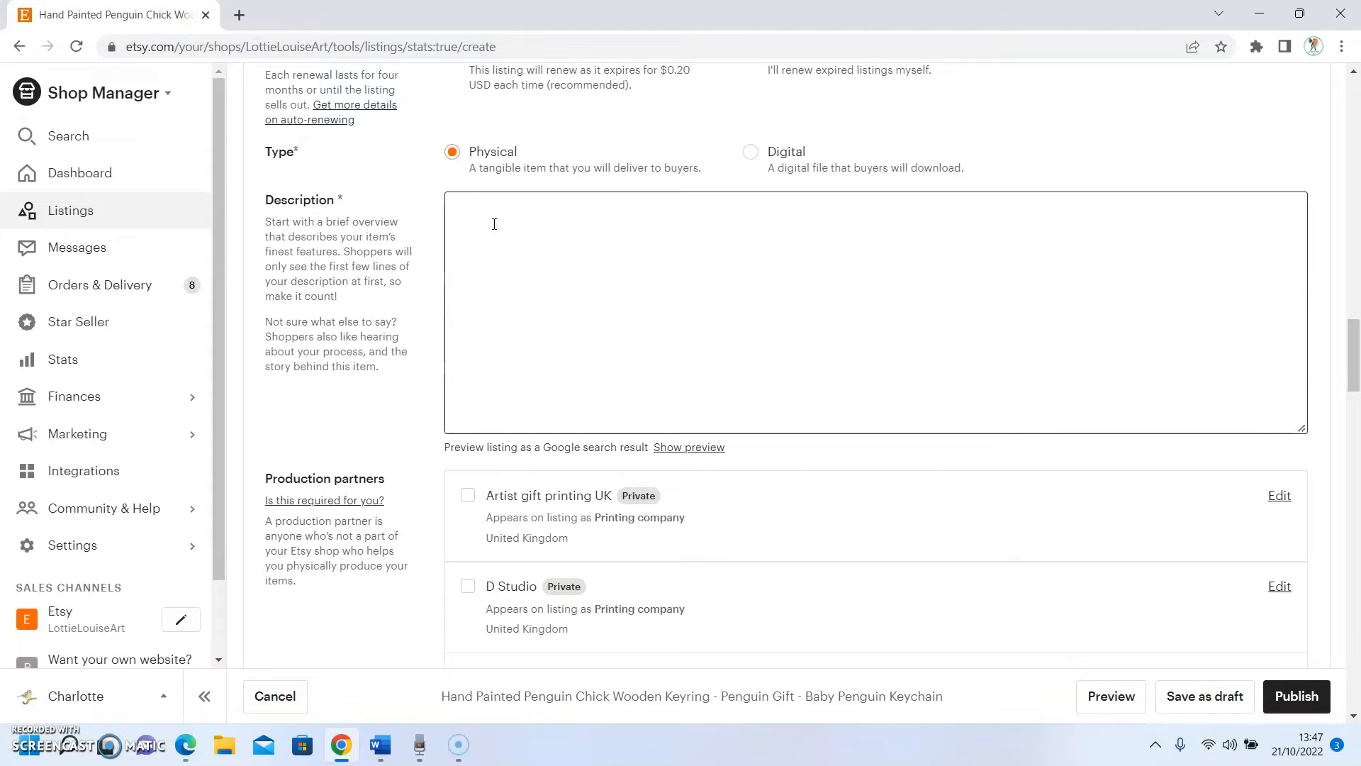
left_click(486, 211)
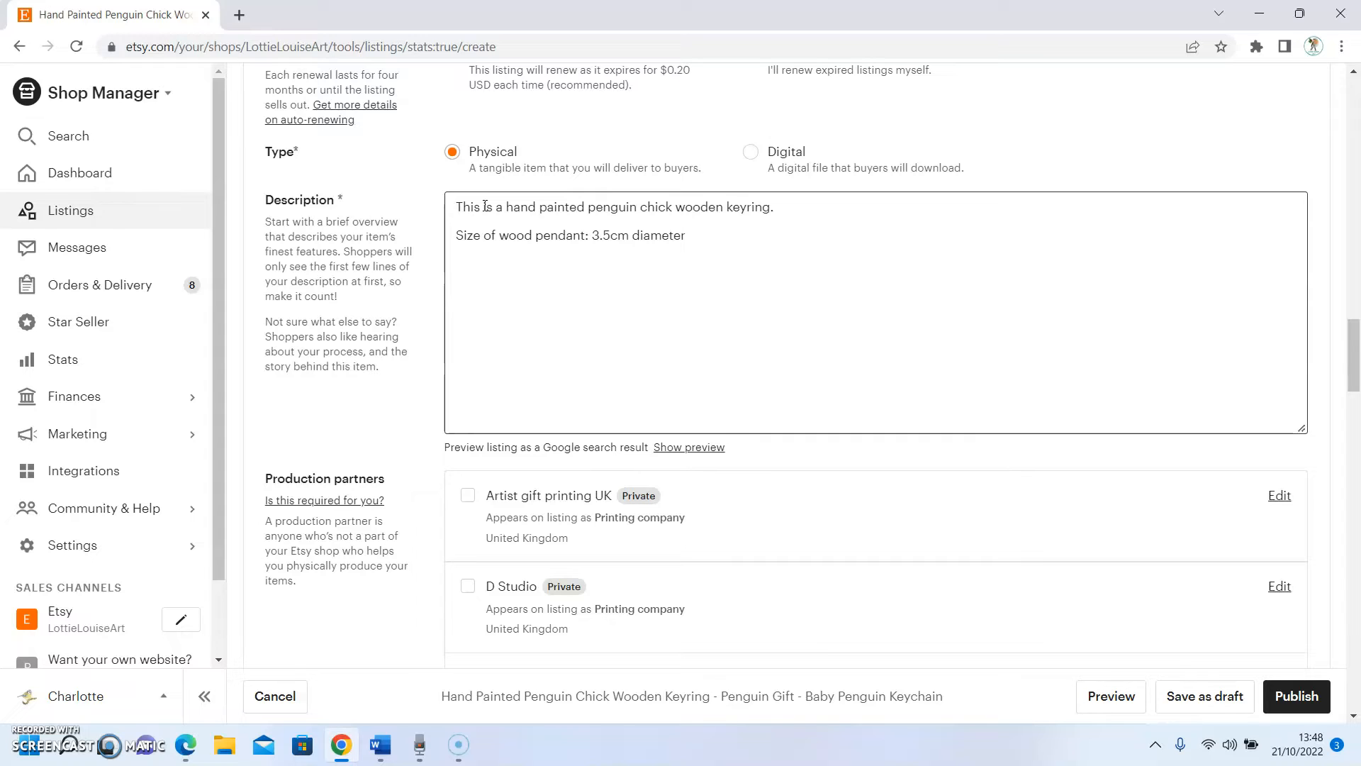
Add the description line "This keyring is hand painted, then coated with two layers of satin varnish to seal the design onto the wood.".
type("This keyring is hand painterd, then coa")
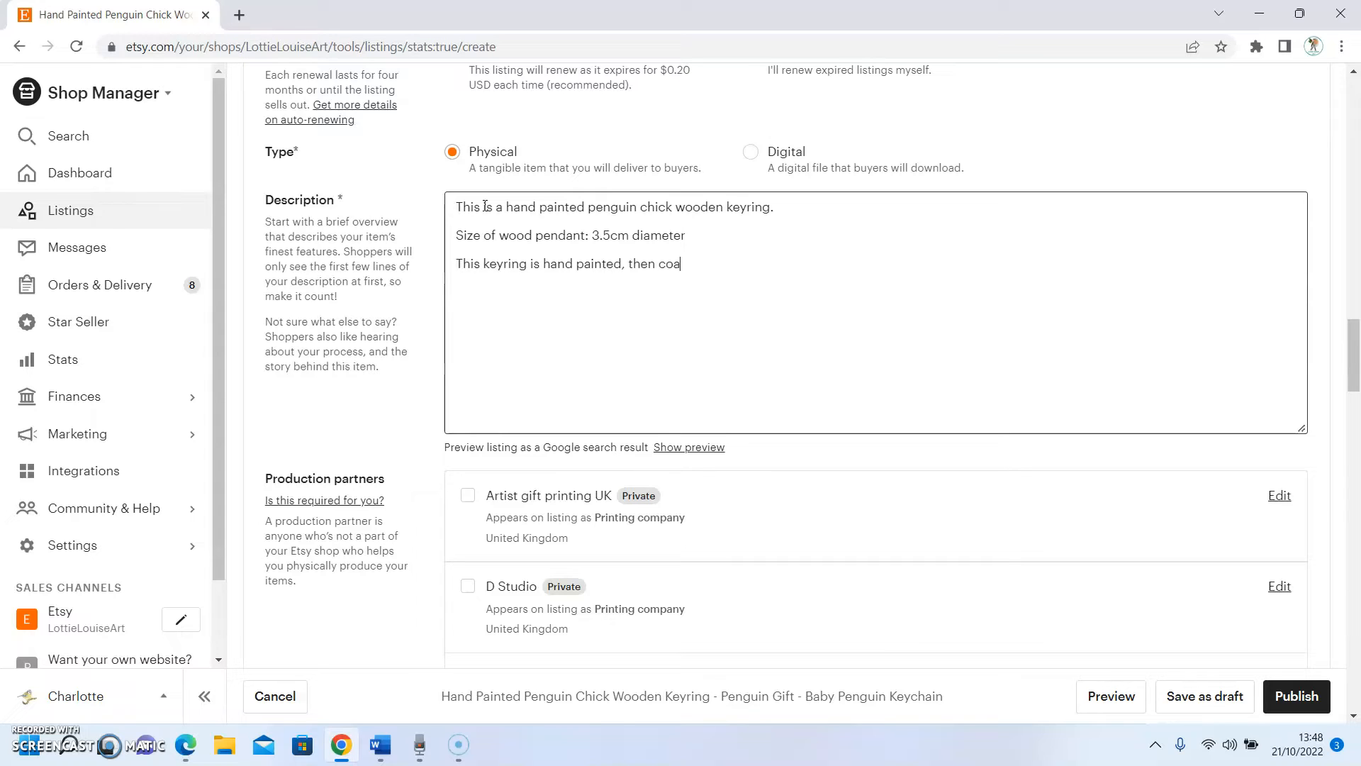
type("ted with two layers of satin varnish to s")
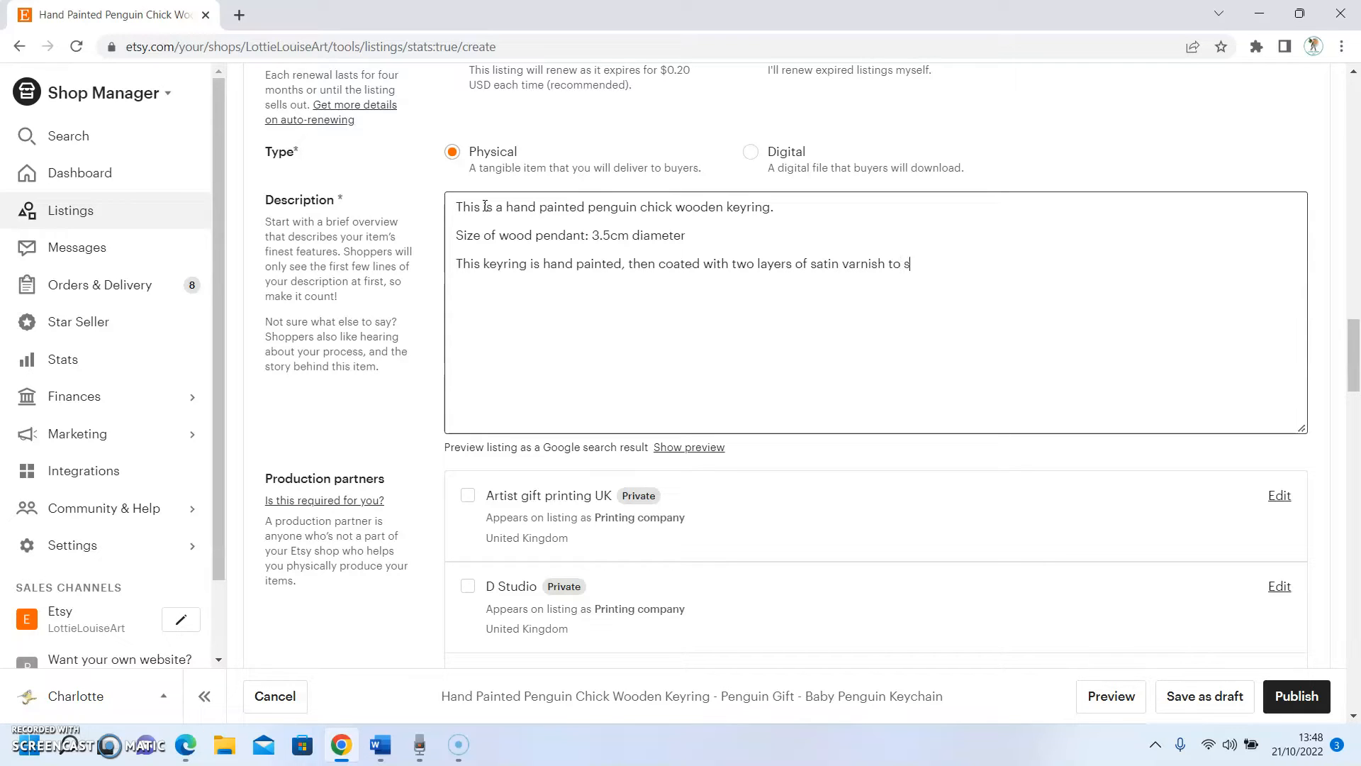
type("eal the design onto the wood.")
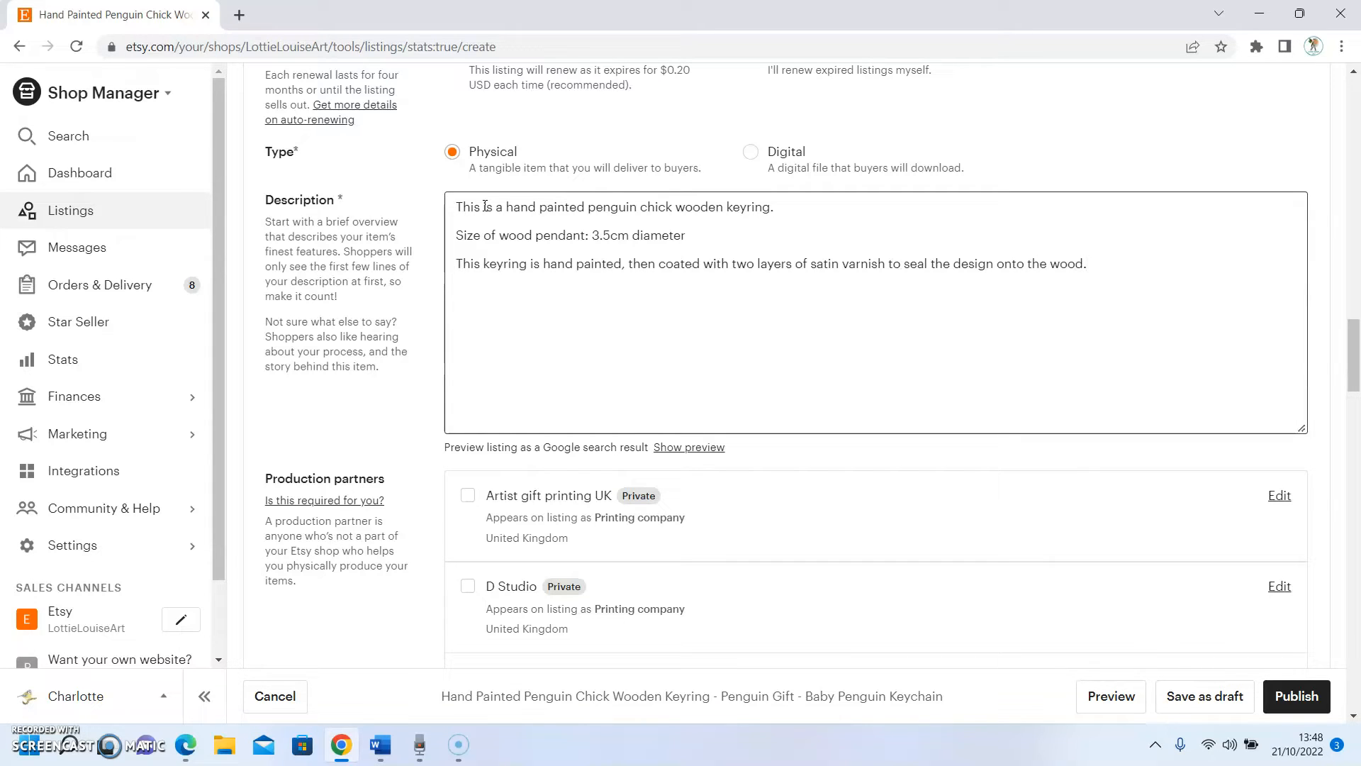
left_click(1105, 263)
left_click(1105, 264)
left_click(1104, 265)
left_click(1102, 263)
left_click(1103, 261)
Review the list of production partners offered for the listing, without selecting any.
scroll(1006, 273, "down", 4)
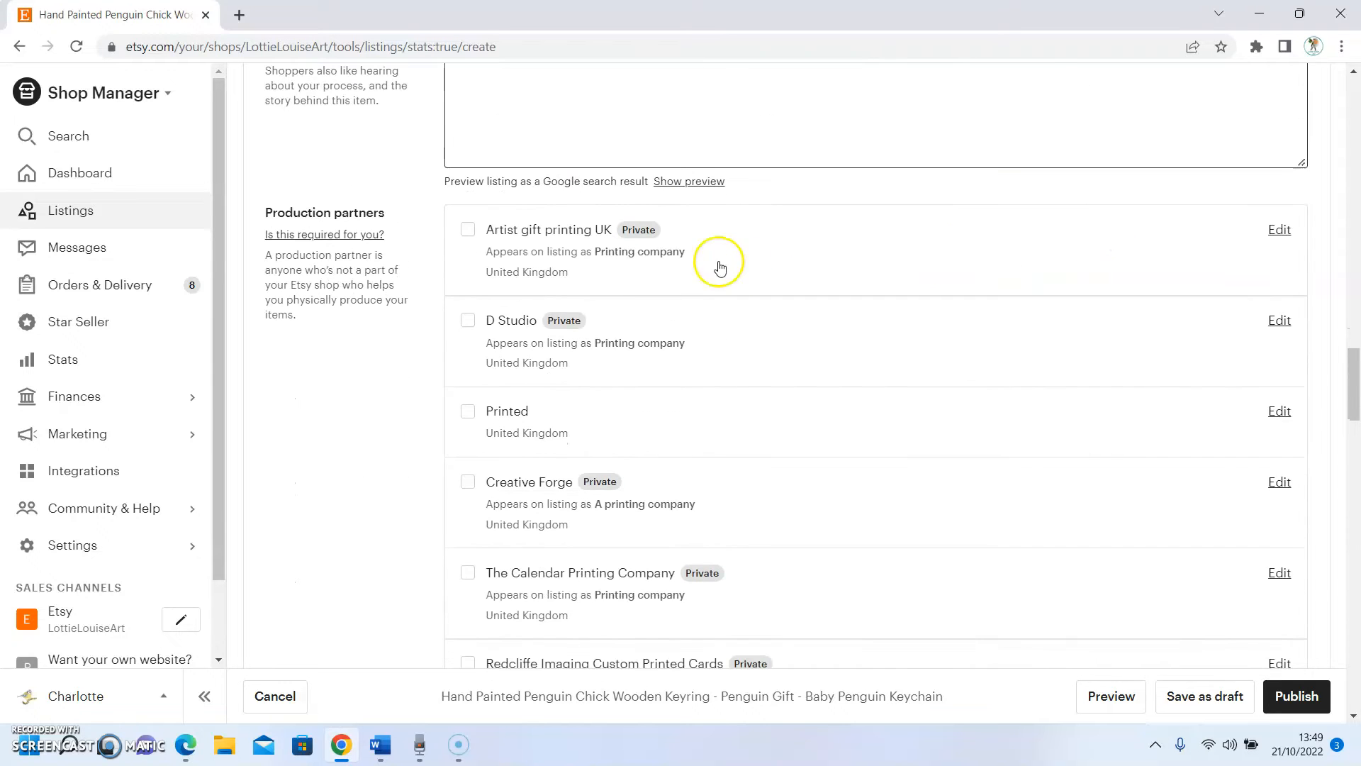
scroll(374, 182, "up", 1)
scroll(364, 189, "down", 1)
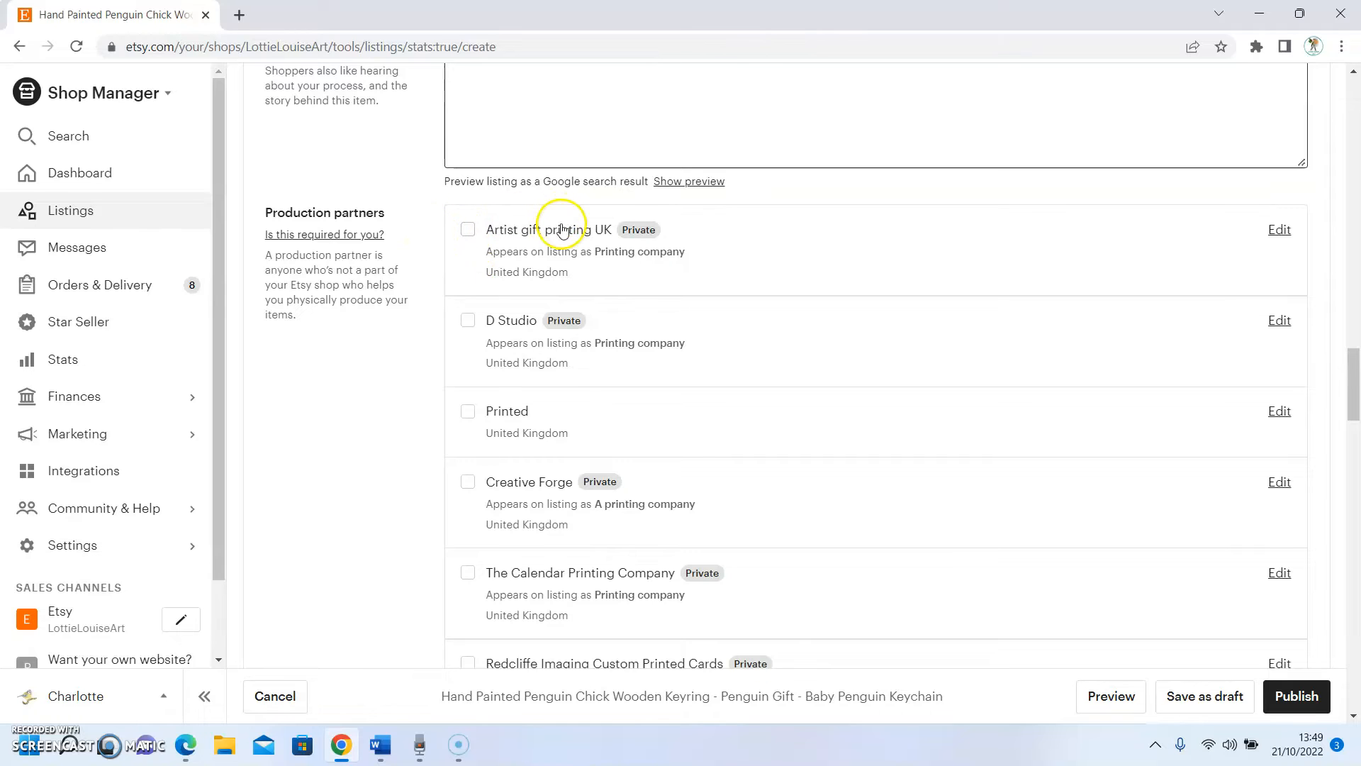
scroll(354, 433, "down", 2)
scroll(352, 421, "up", 2)
scroll(453, 412, "down", 3)
scroll(459, 411, "down", 2)
Assign the listing to the shop's Keyrings section.
left_click(502, 372)
left_click(500, 372)
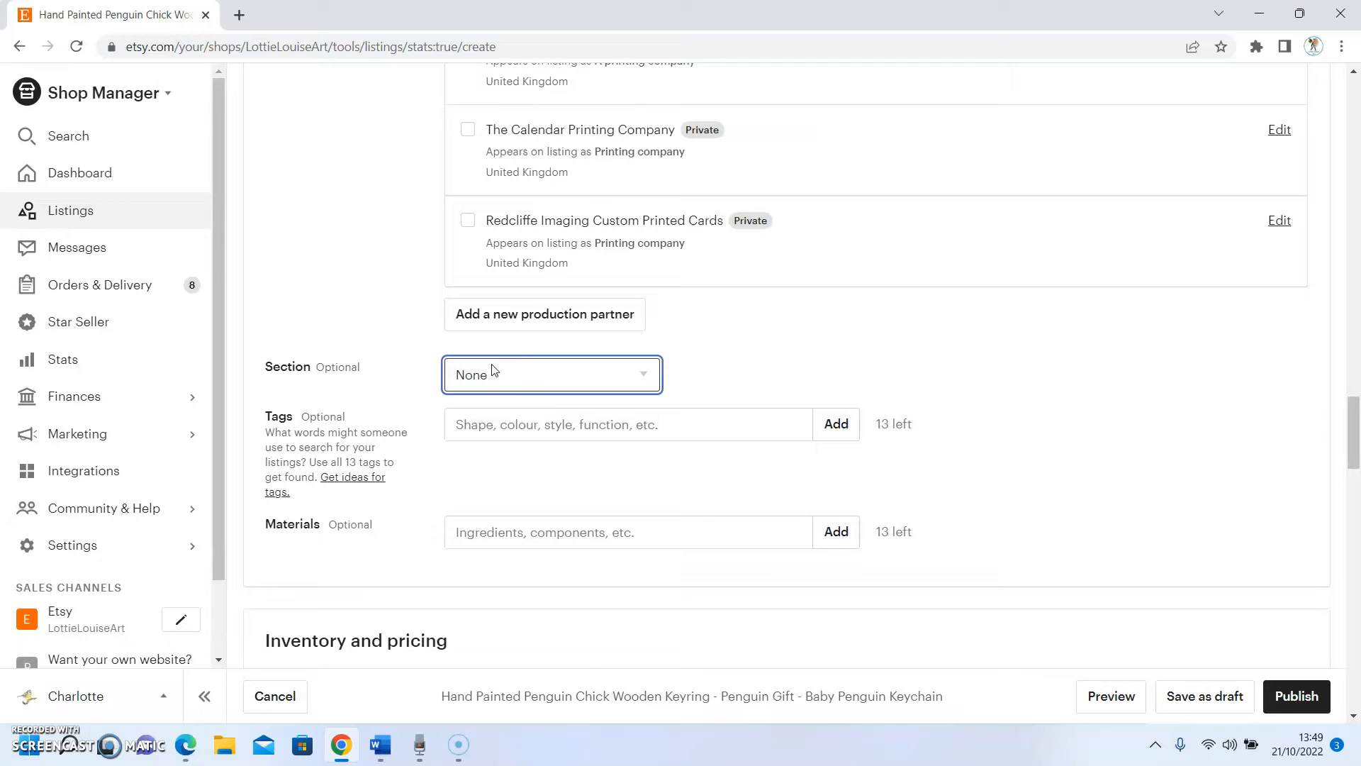
left_click(494, 370)
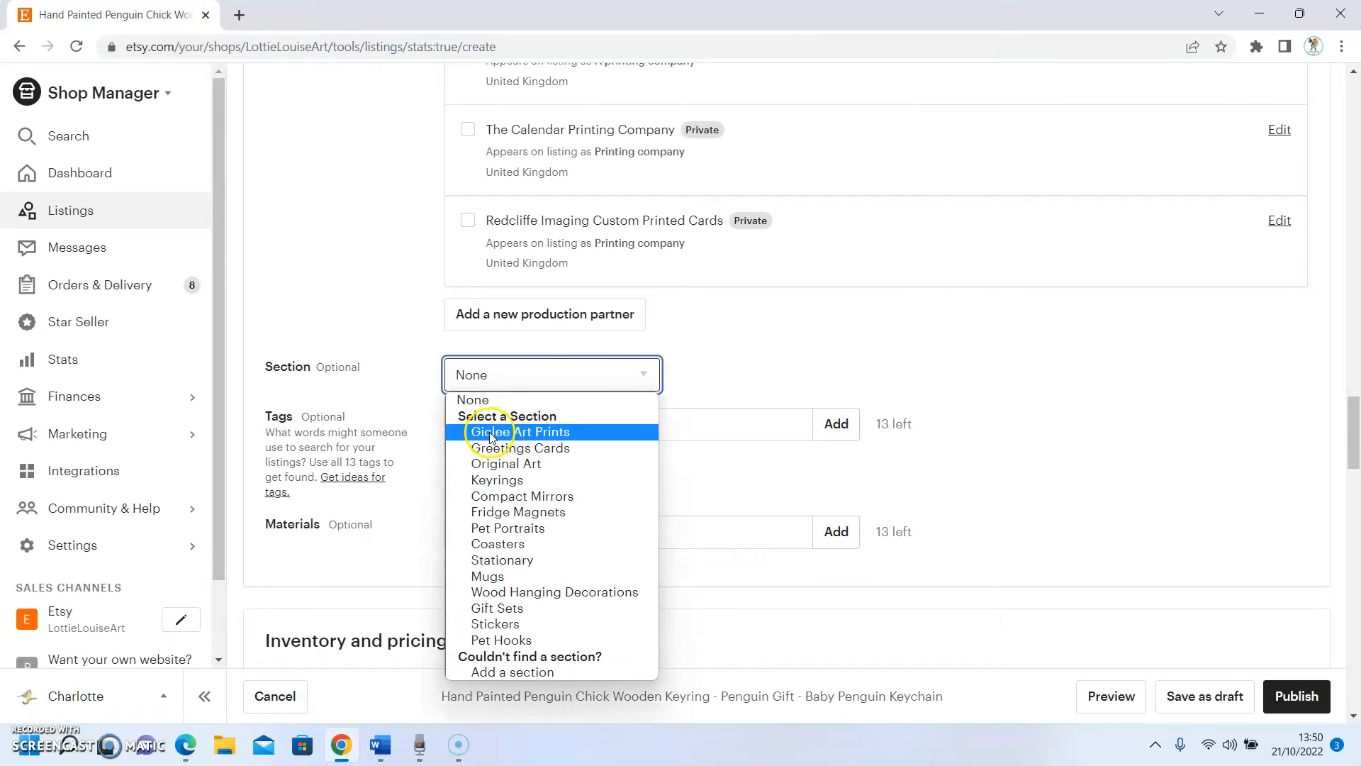
left_click(550, 483)
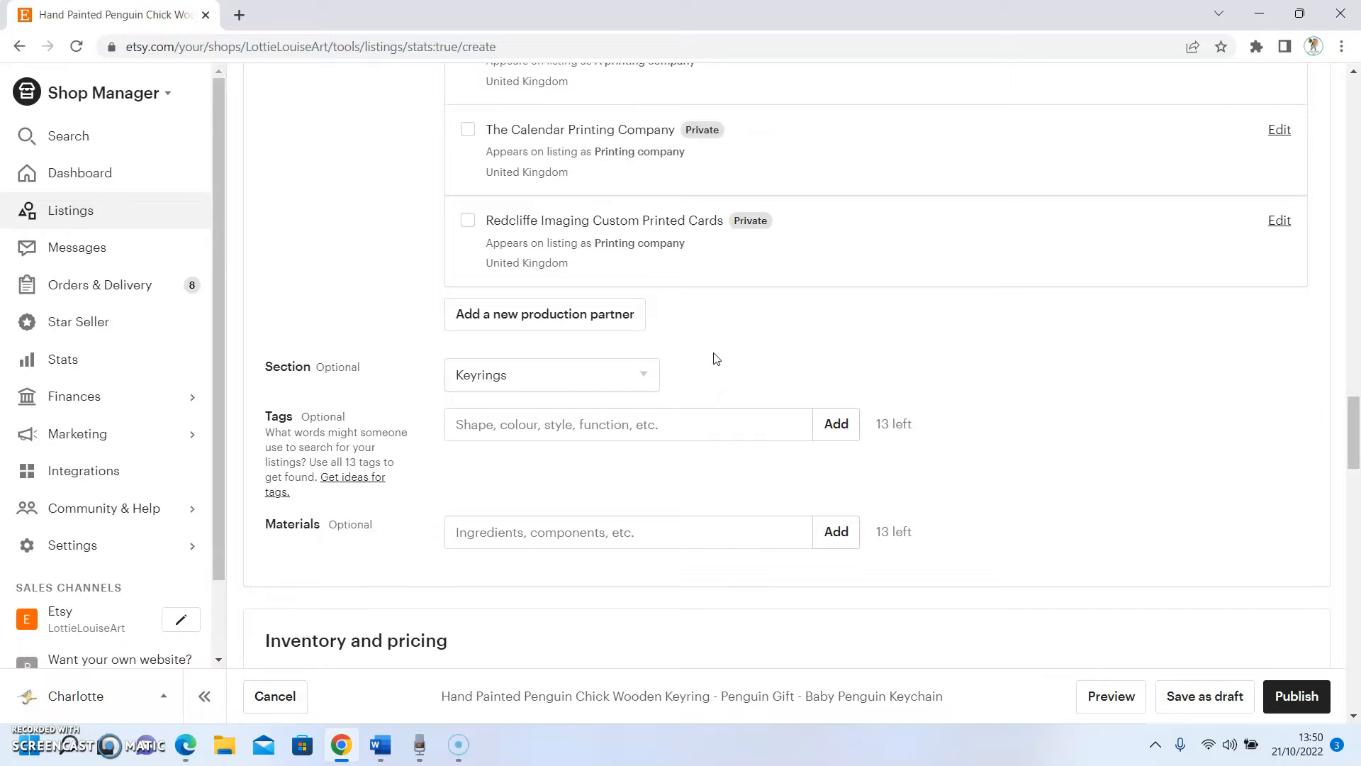
left_click(534, 376)
left_click(523, 482)
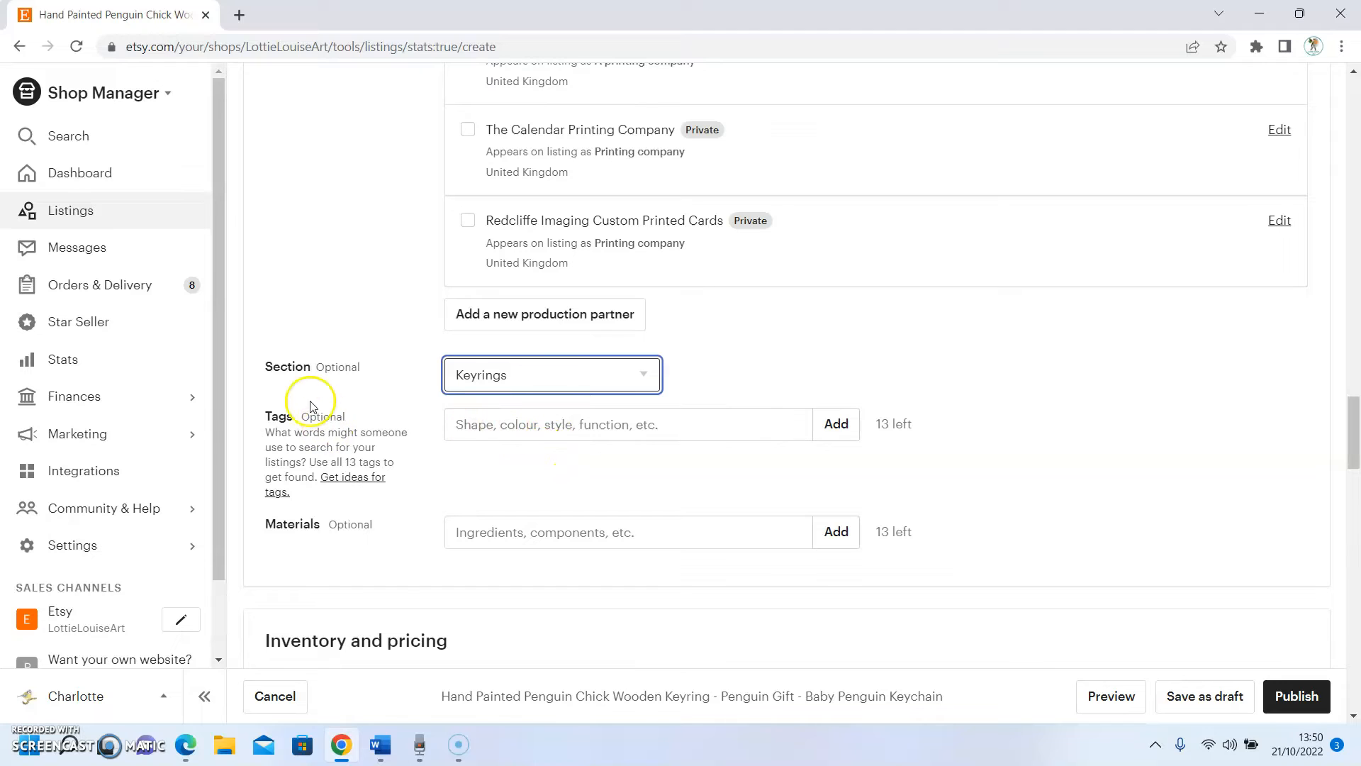
Add "penguin gift" as the listing's first tag.
scroll(461, 422, "down", 1)
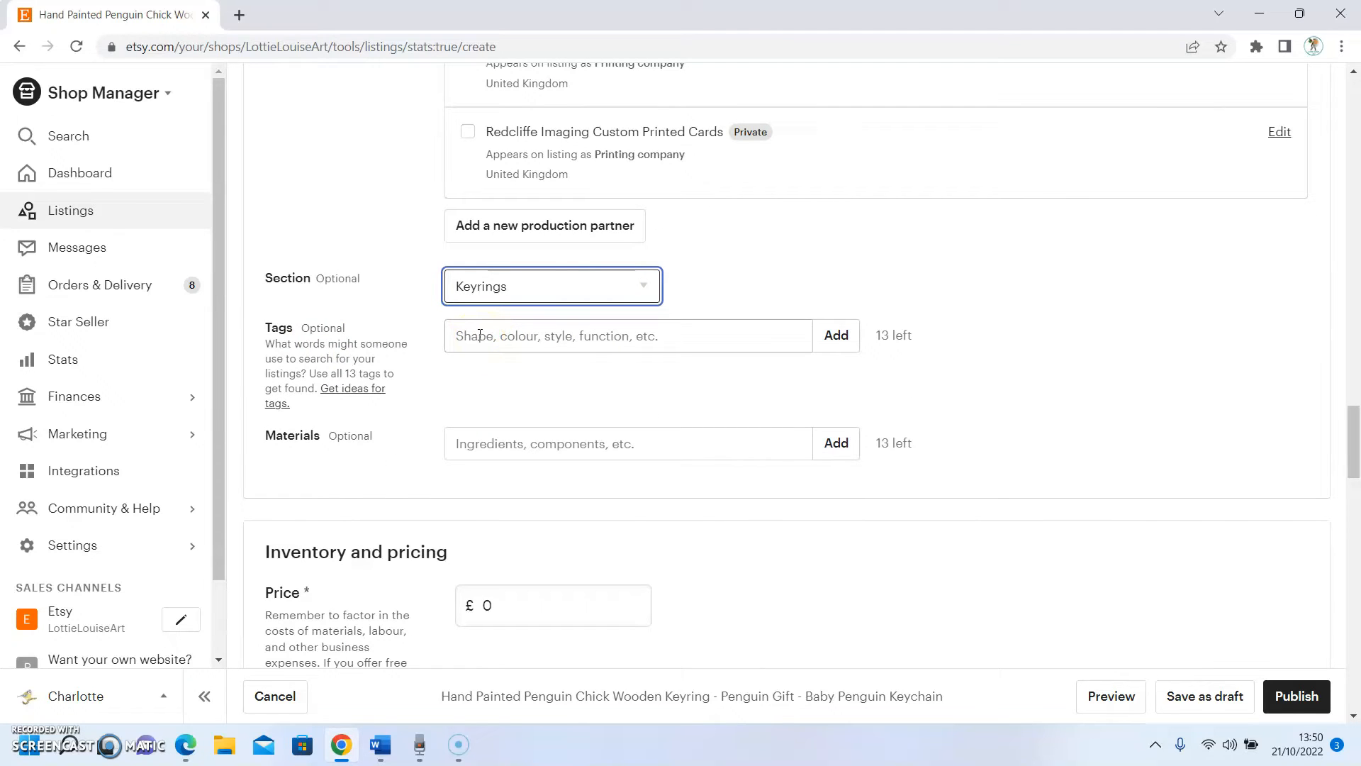
left_click(480, 336)
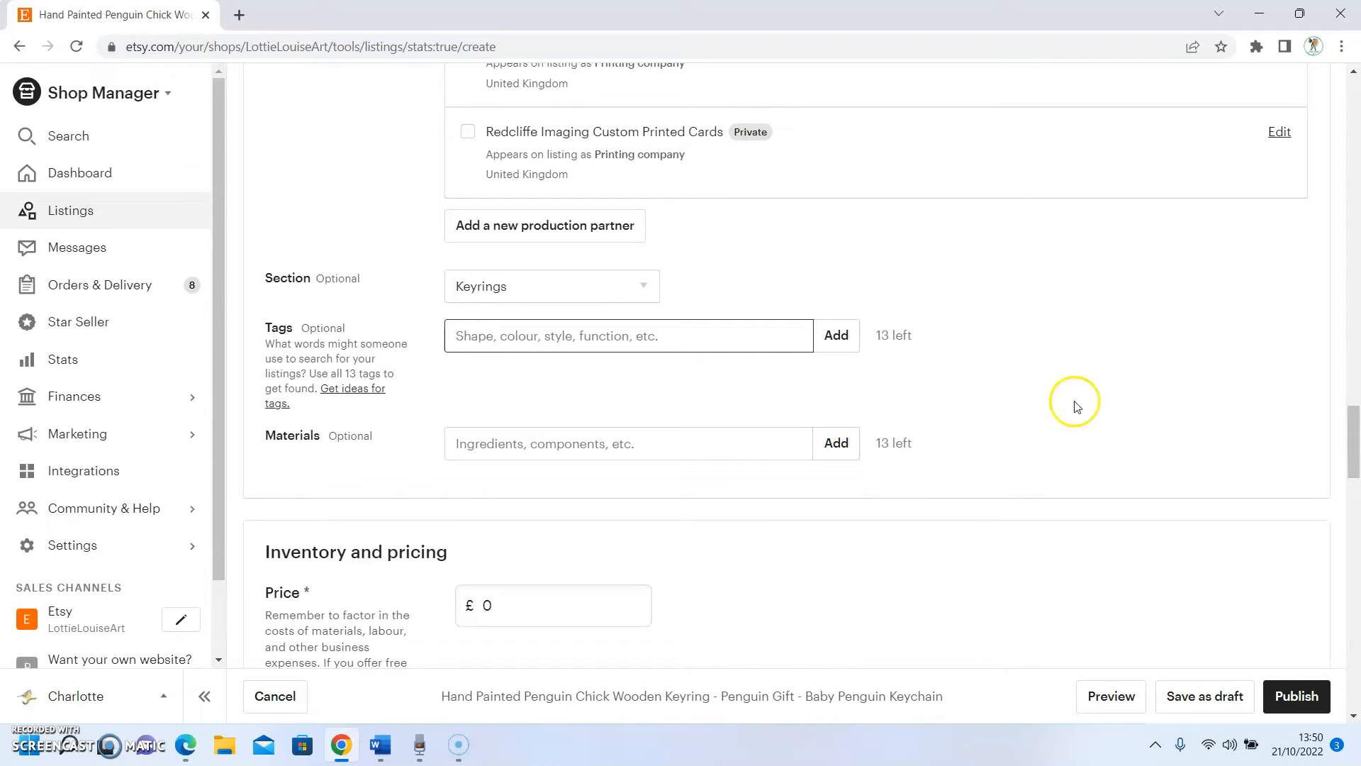
left_click(613, 321)
left_click(582, 331)
left_click(569, 332)
left_click(566, 332)
left_click(563, 331)
left_click(553, 333)
type("penguin gift")
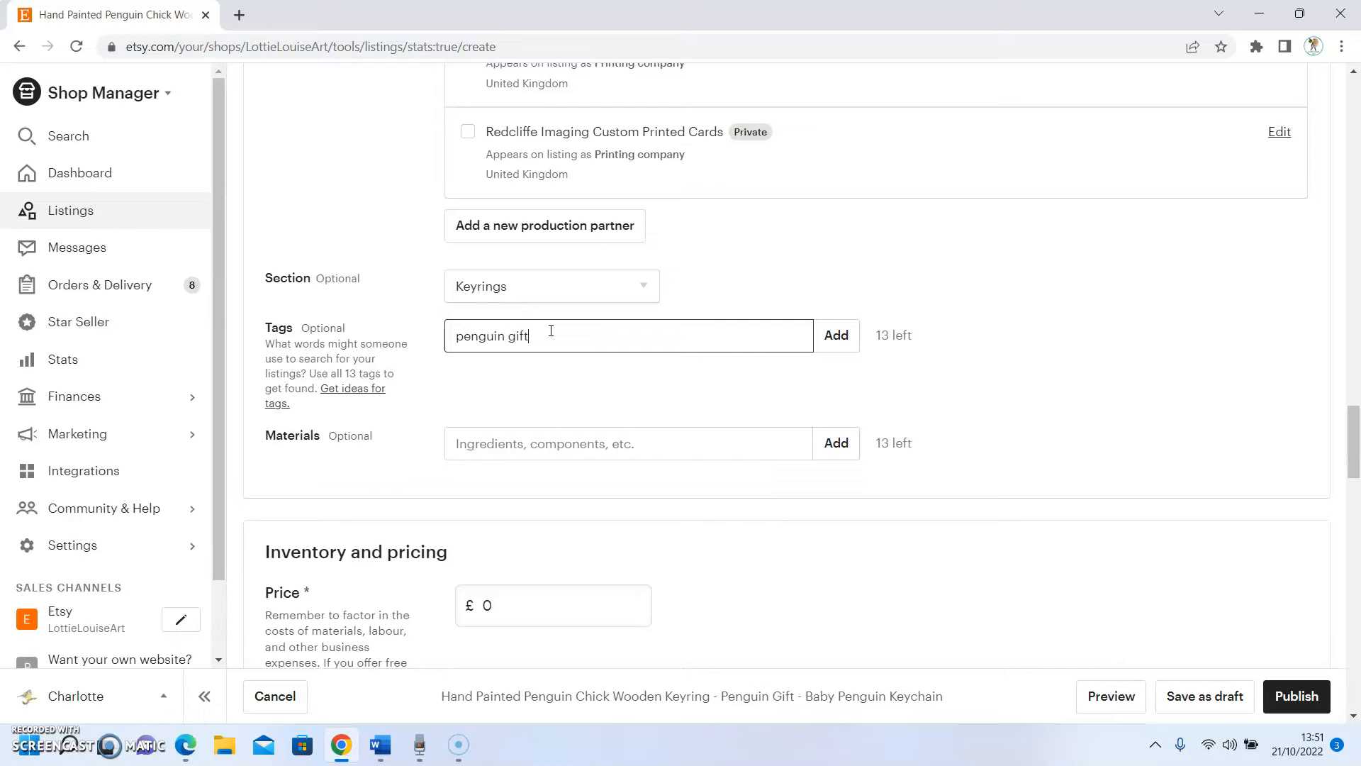
key("Return")
type("peng")
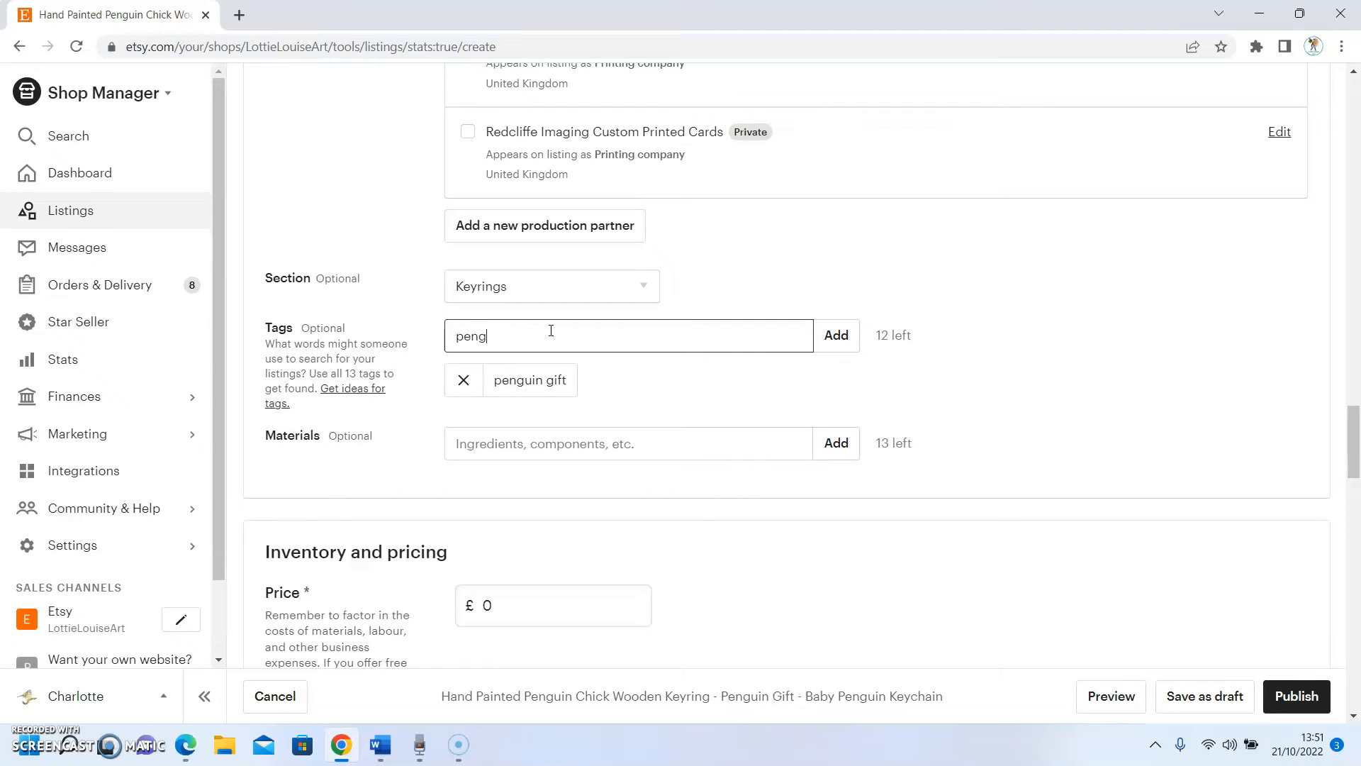
type("uin ornamant")
key("Return")
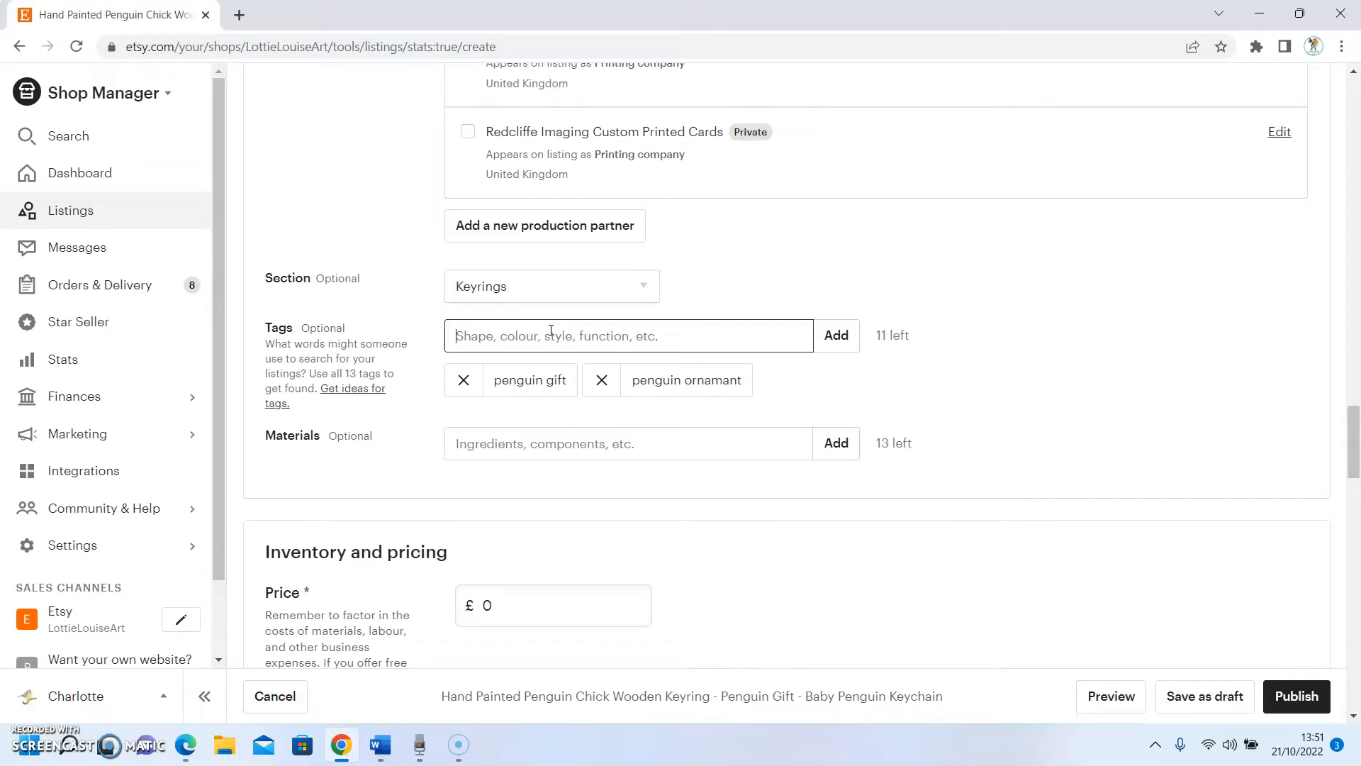
left_click(601, 380)
Add the tags "penguin ornament", "penguin lover", "penguin chick" and "baby penguin" to the listing.
left_click(609, 337)
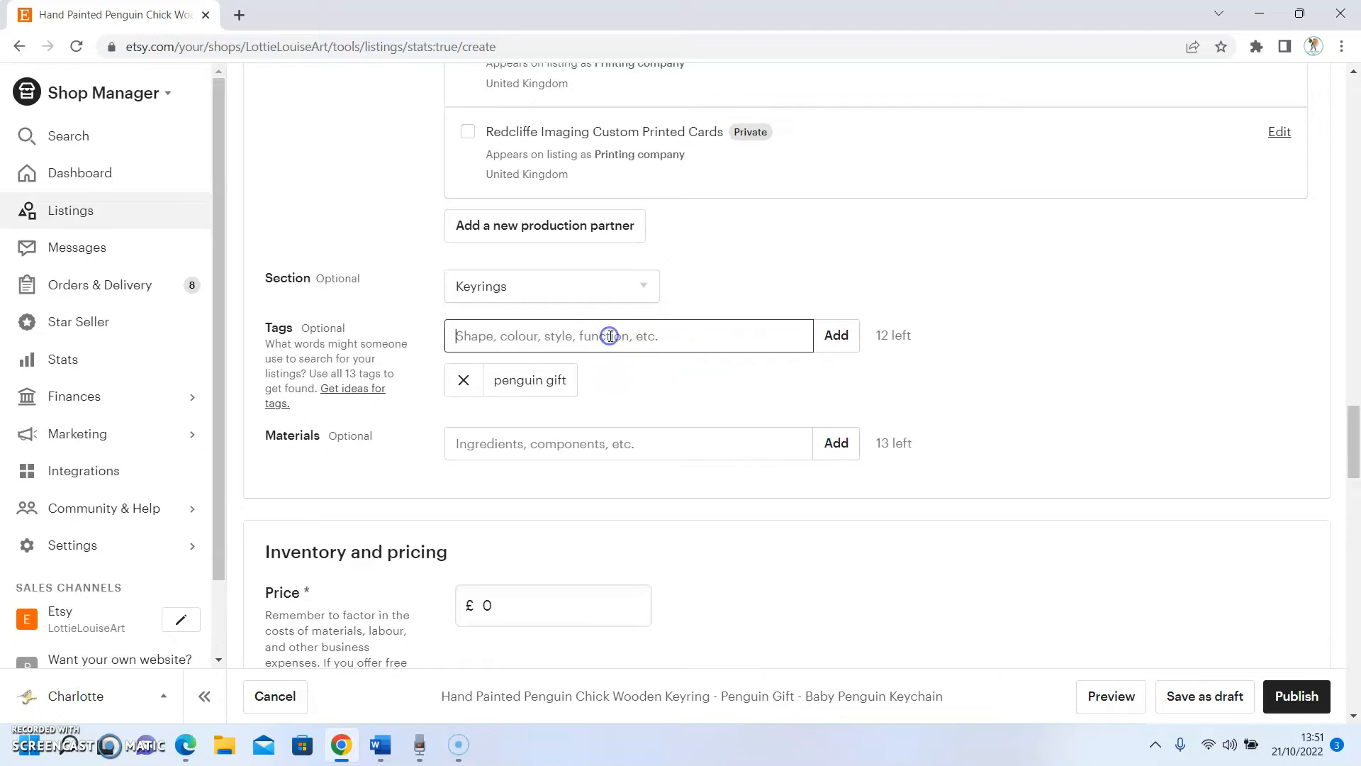
type("penguin ornament")
key("Return")
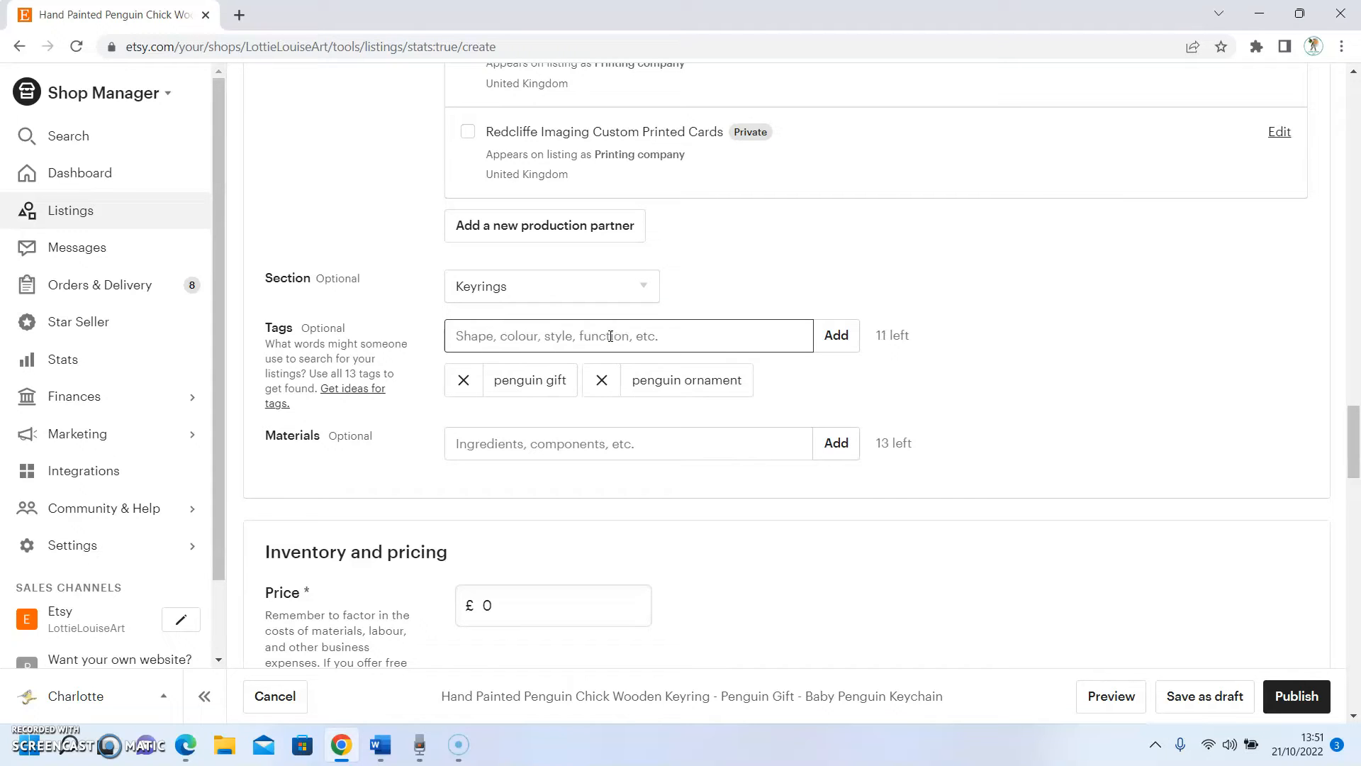
type("penguin lover")
key("Return")
type("penguin chick")
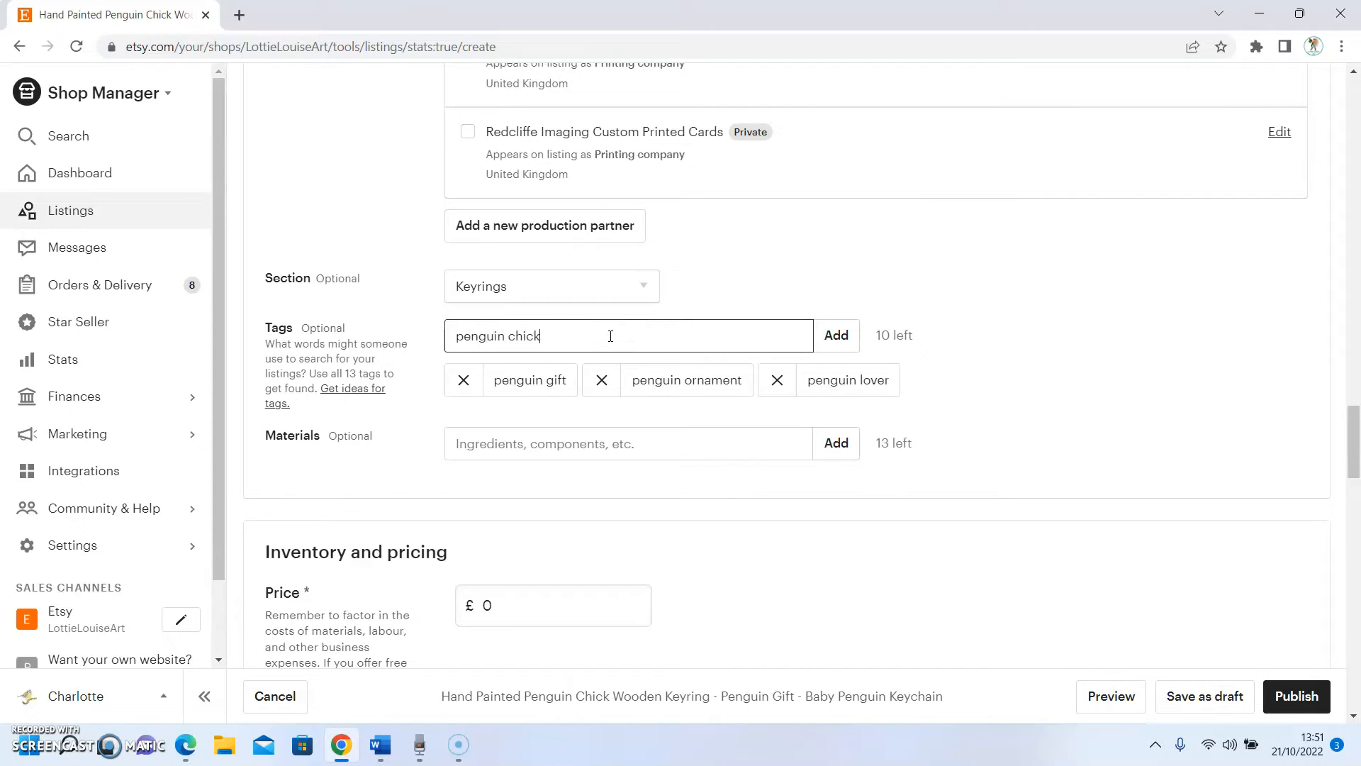
key("Return")
type("baby penguin")
key("Return")
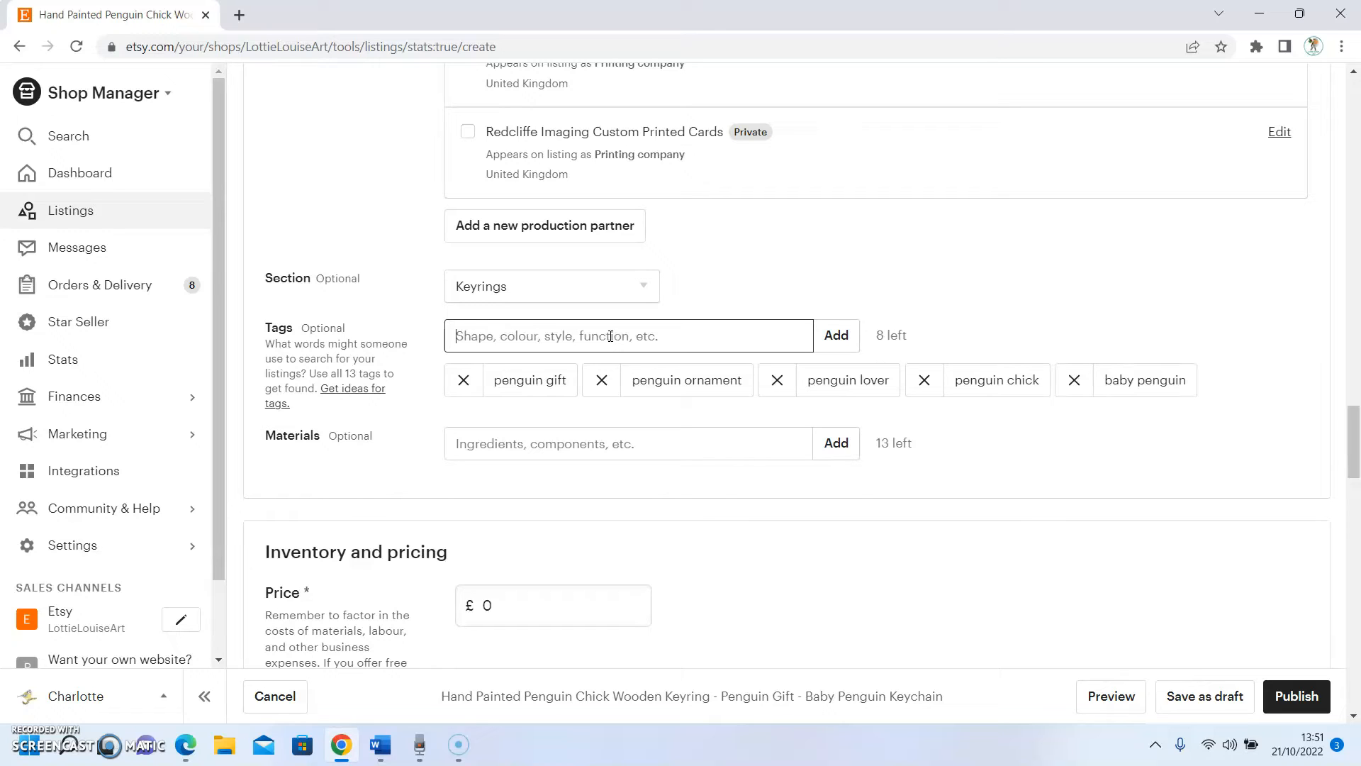
Add the tags "penguin keyring", "penguin keychain", "wildlife keyring" and "wooden keyring" to the listing.
type("penguin keyring")
key("Return")
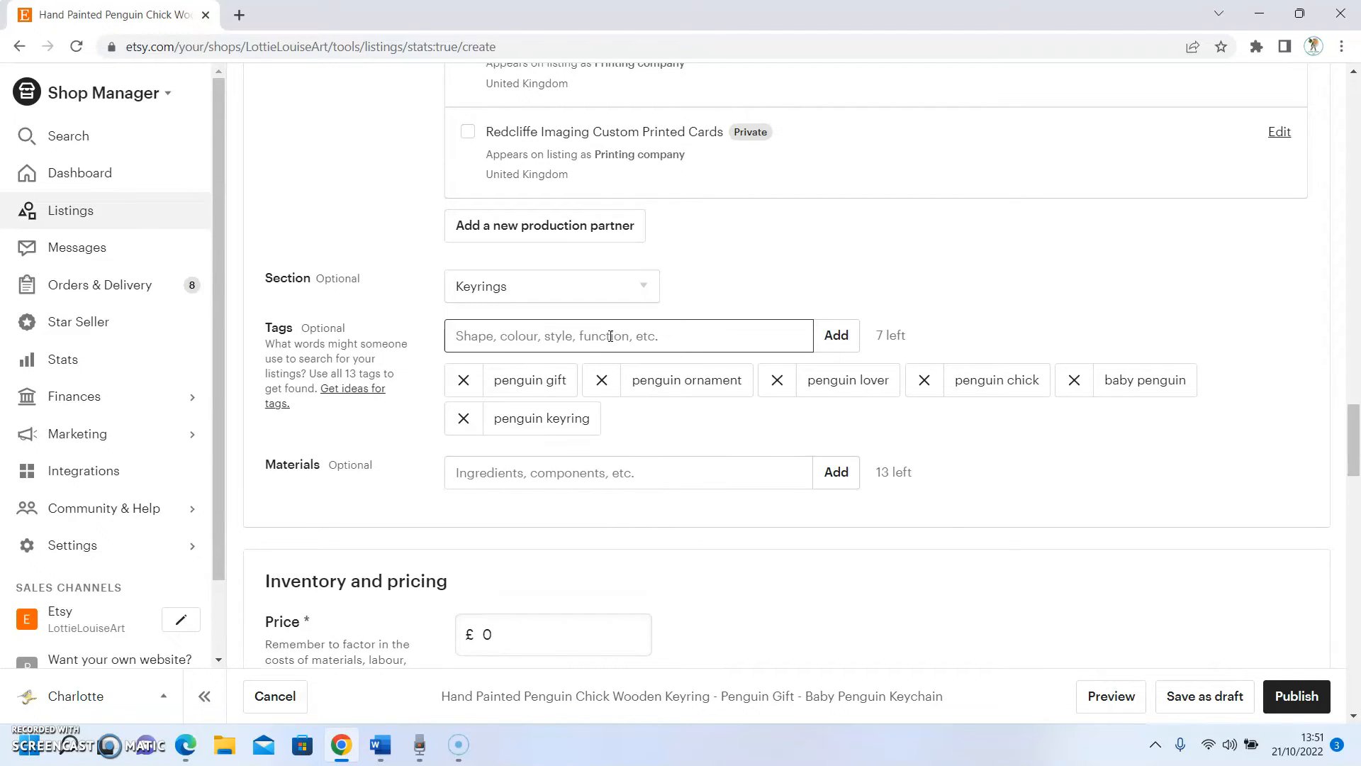
type("penguin keychain")
key("Return")
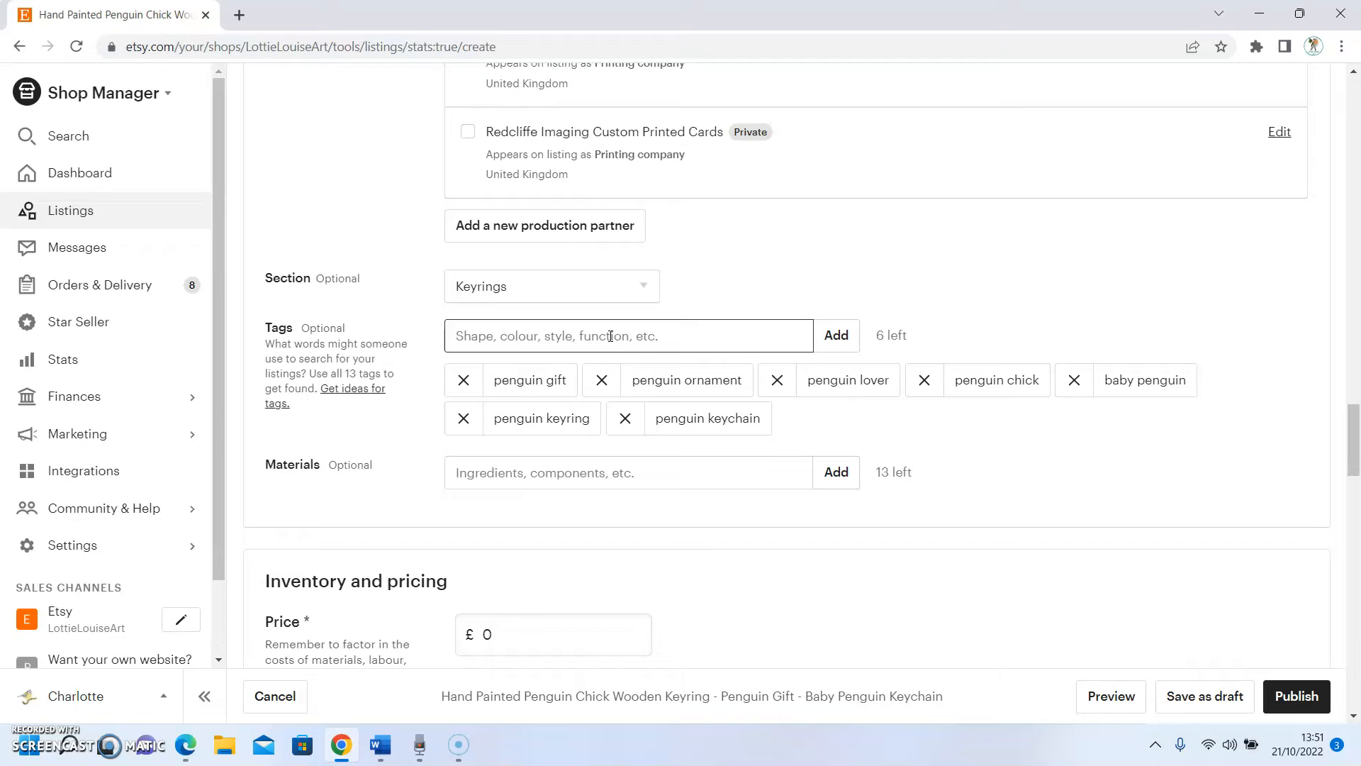
type("wildlife keyring")
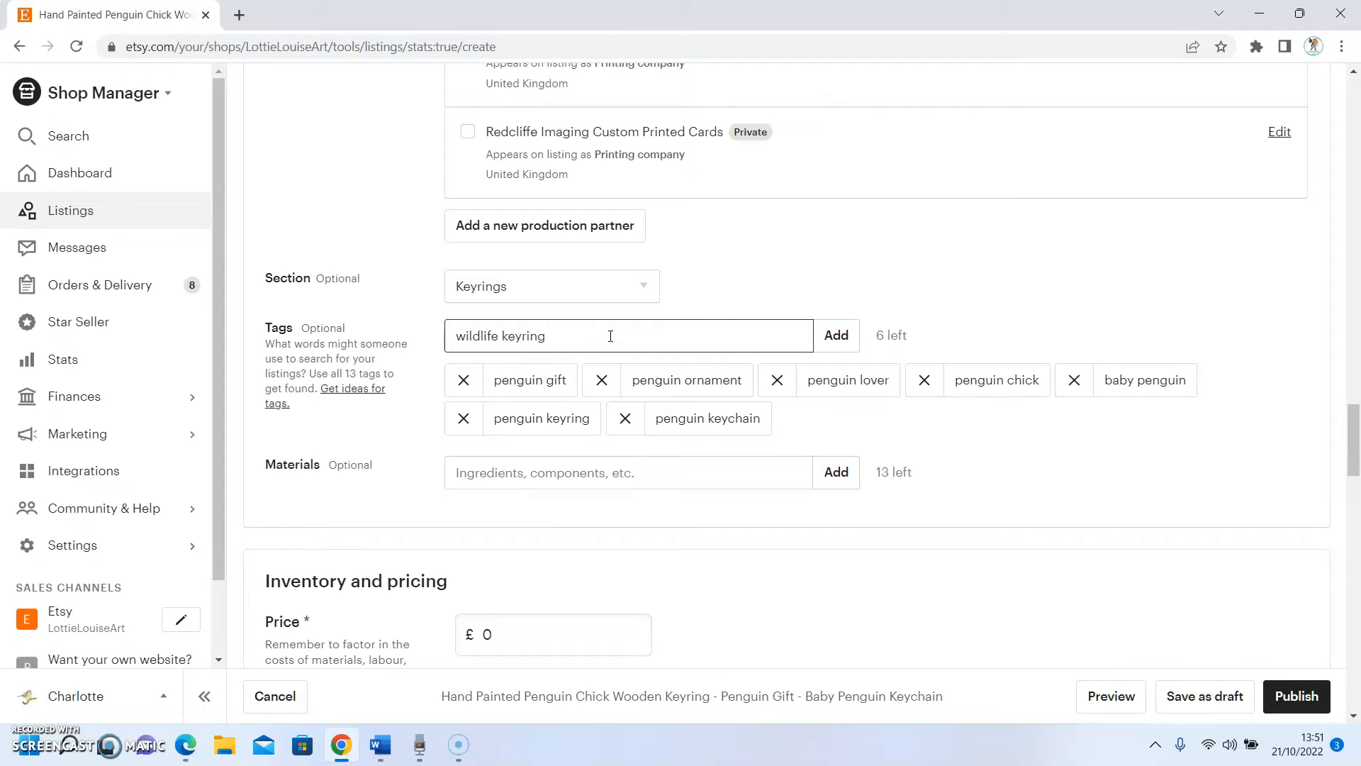
key("Return")
type("wooden")
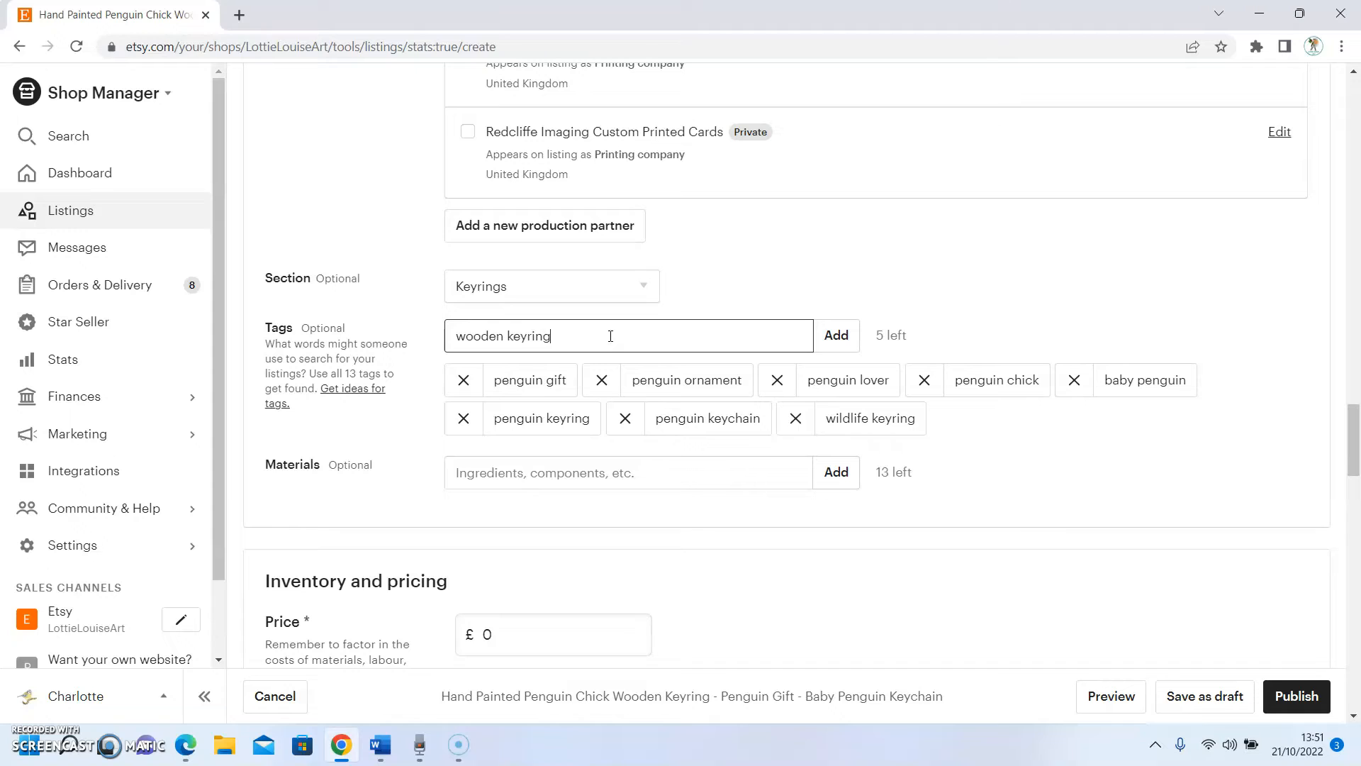
type(" keyring")
key("Return")
Complete the tags with "penguin pendant", "penguin decoration", "christmas gift" and "bird keyring".
type("penguin pendant")
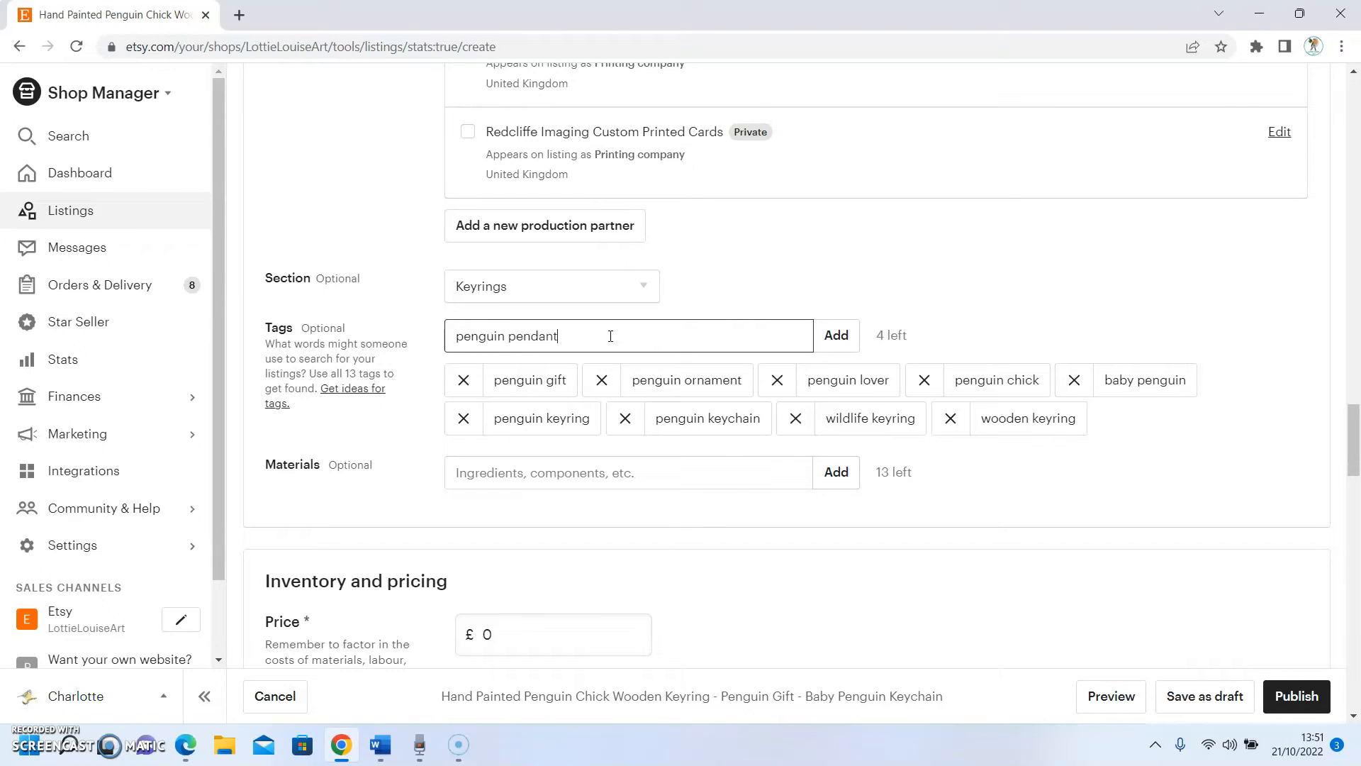
key("Return")
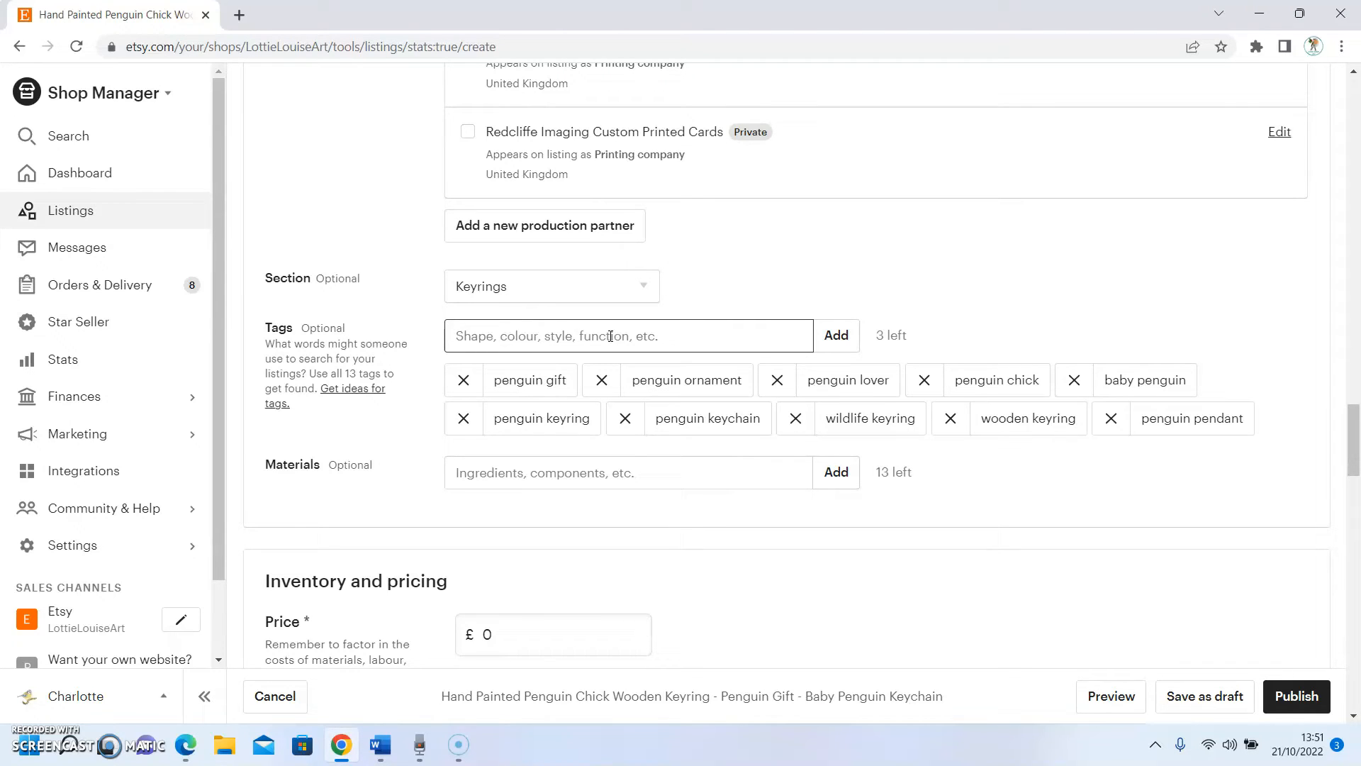
type("penguin decoration")
key("Return")
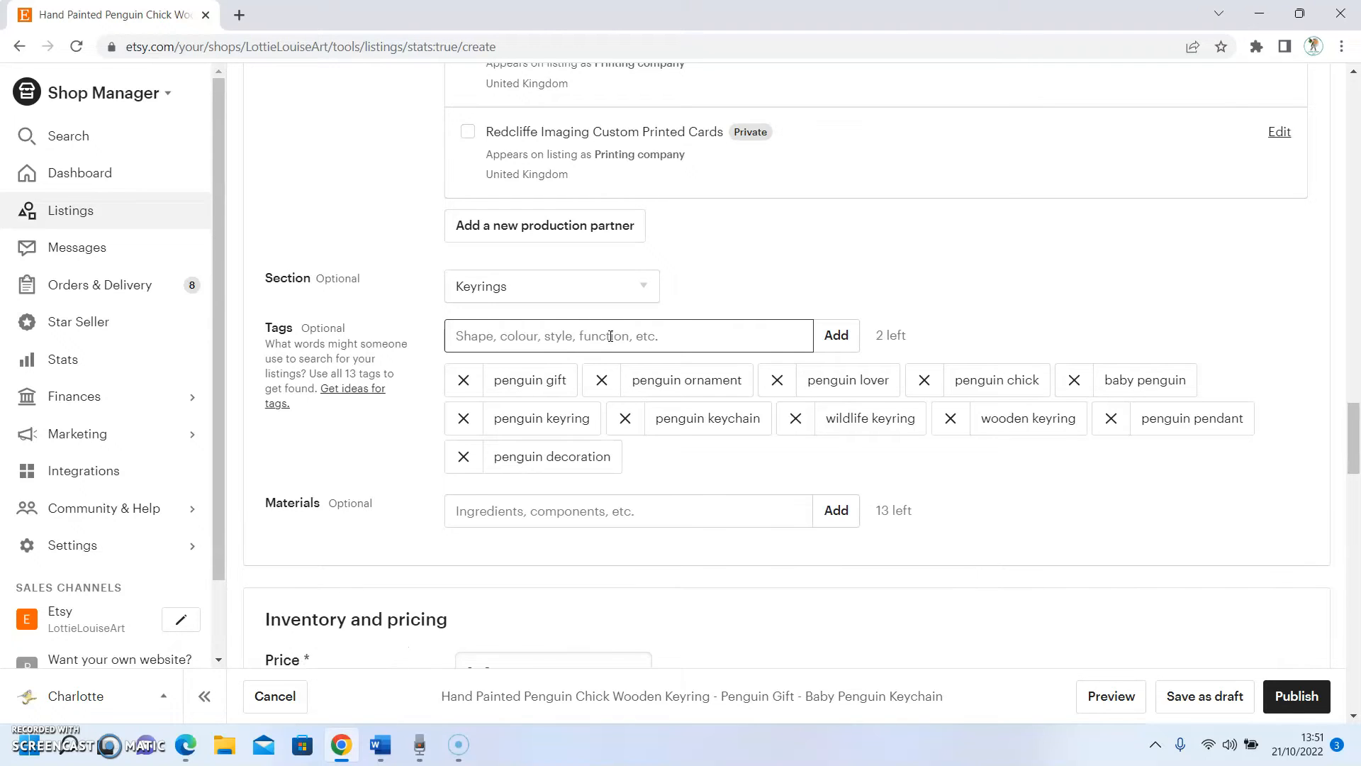
type("christmas gift")
key("Return")
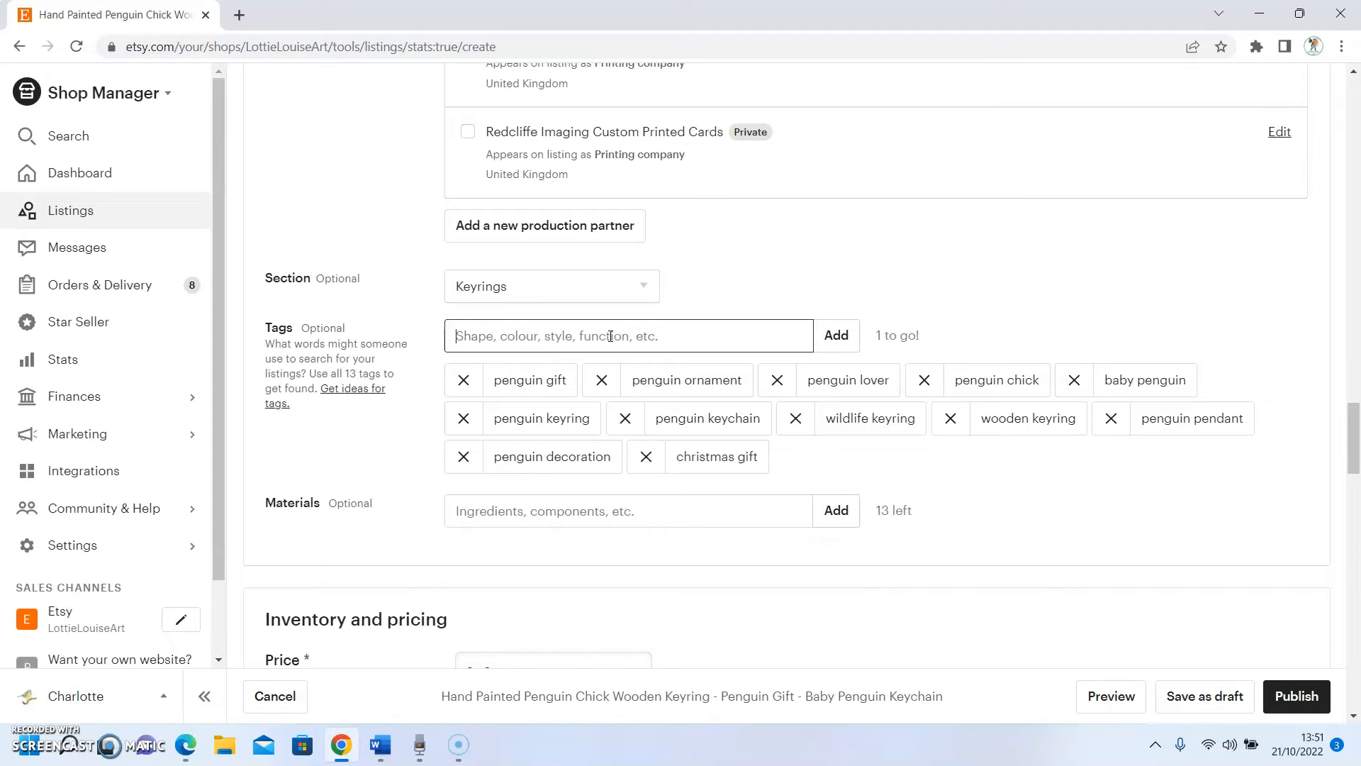
type("bird keyring")
key("Return")
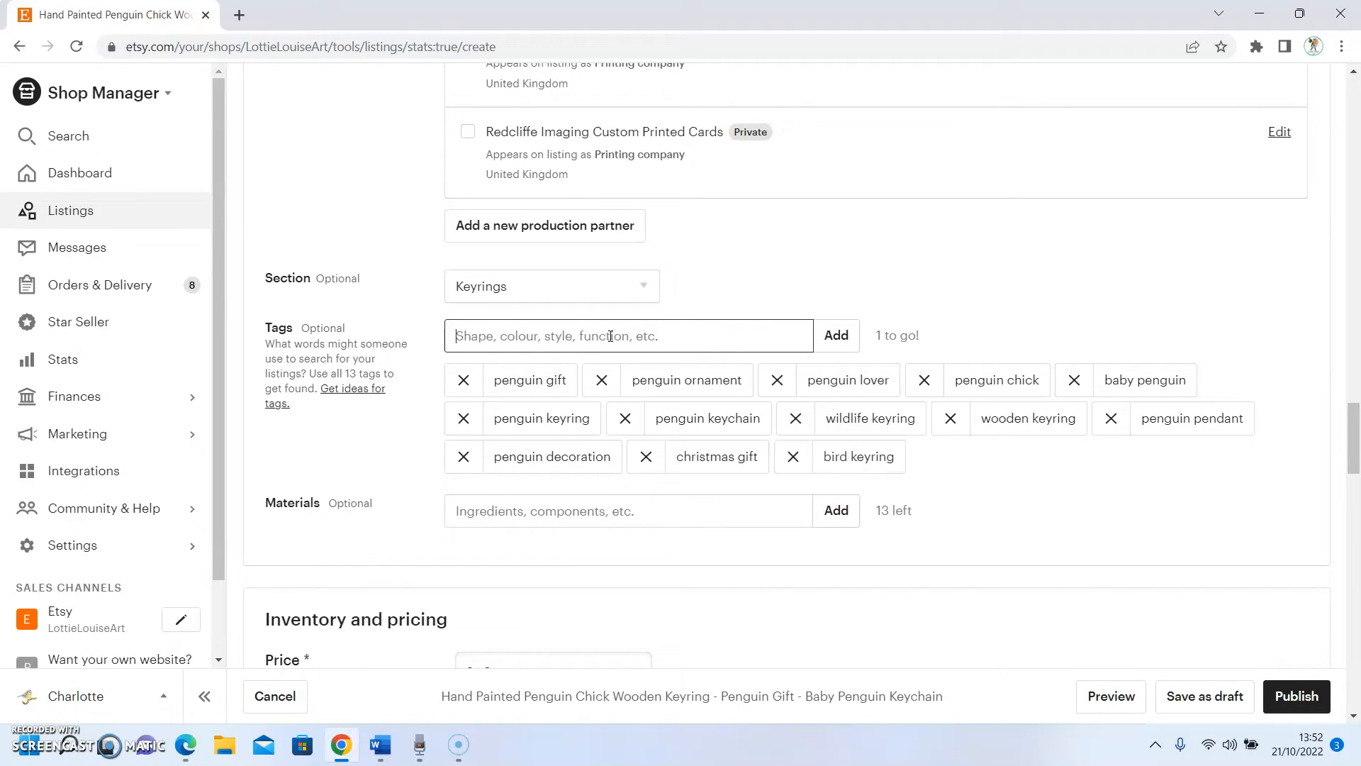
left_click(660, 338)
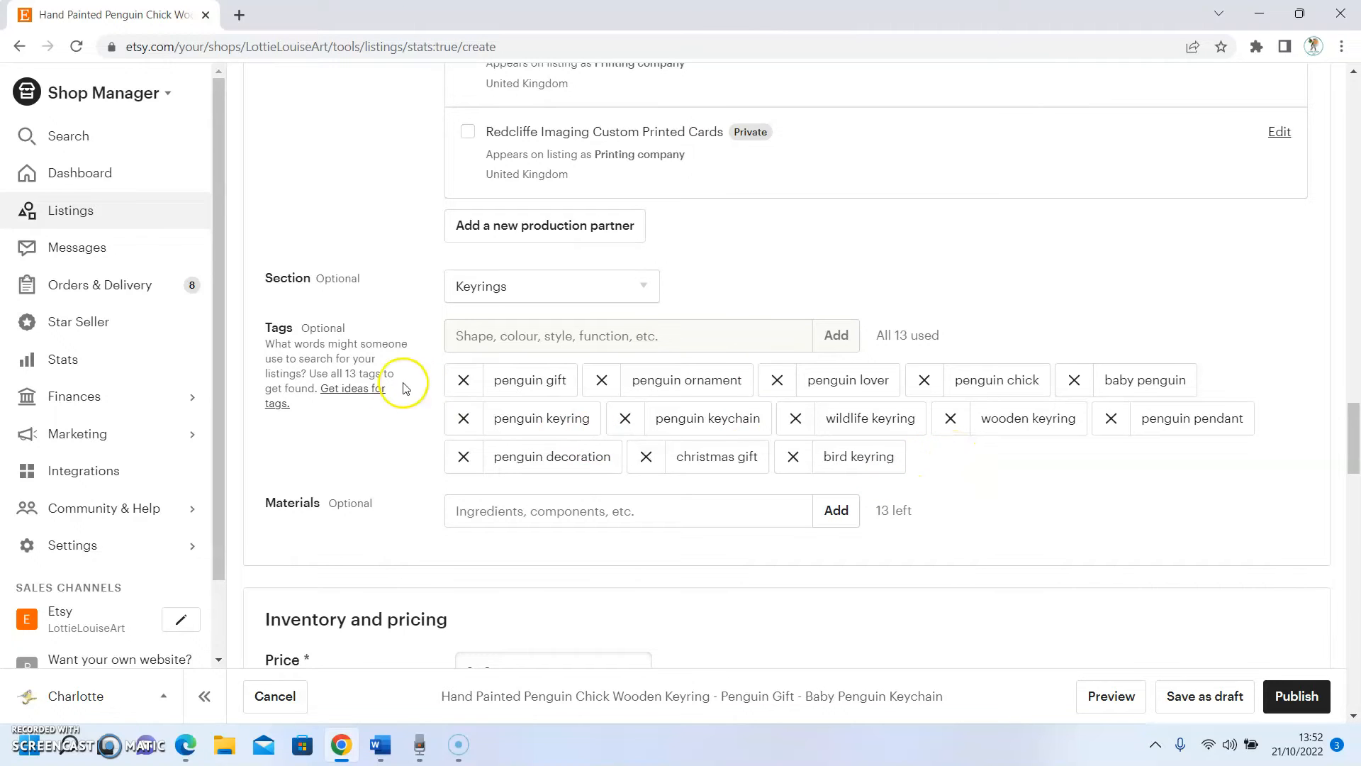
Add "wood", "acrylic paint" and "satin varnish" as the item's materials.
scroll(395, 394, "down", 1)
left_click(488, 420)
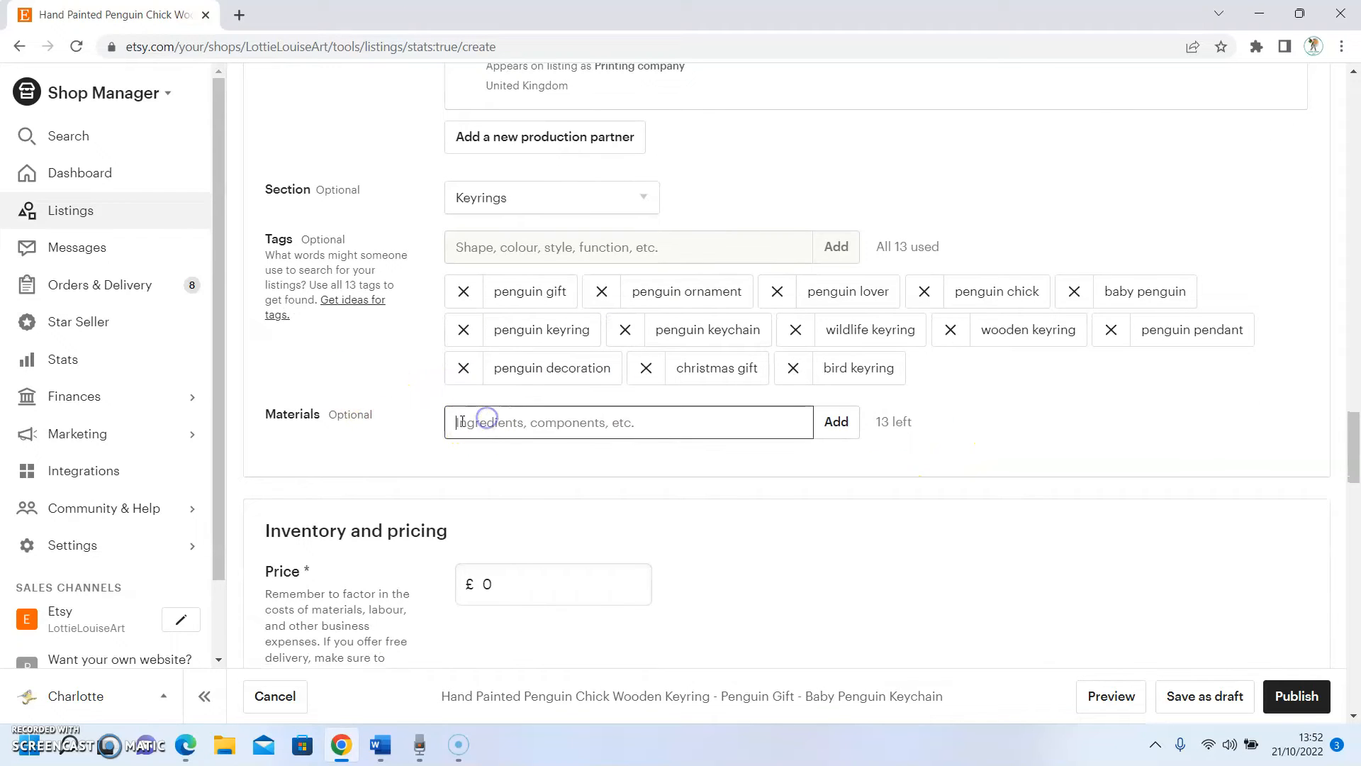
left_click(484, 424)
type("wood")
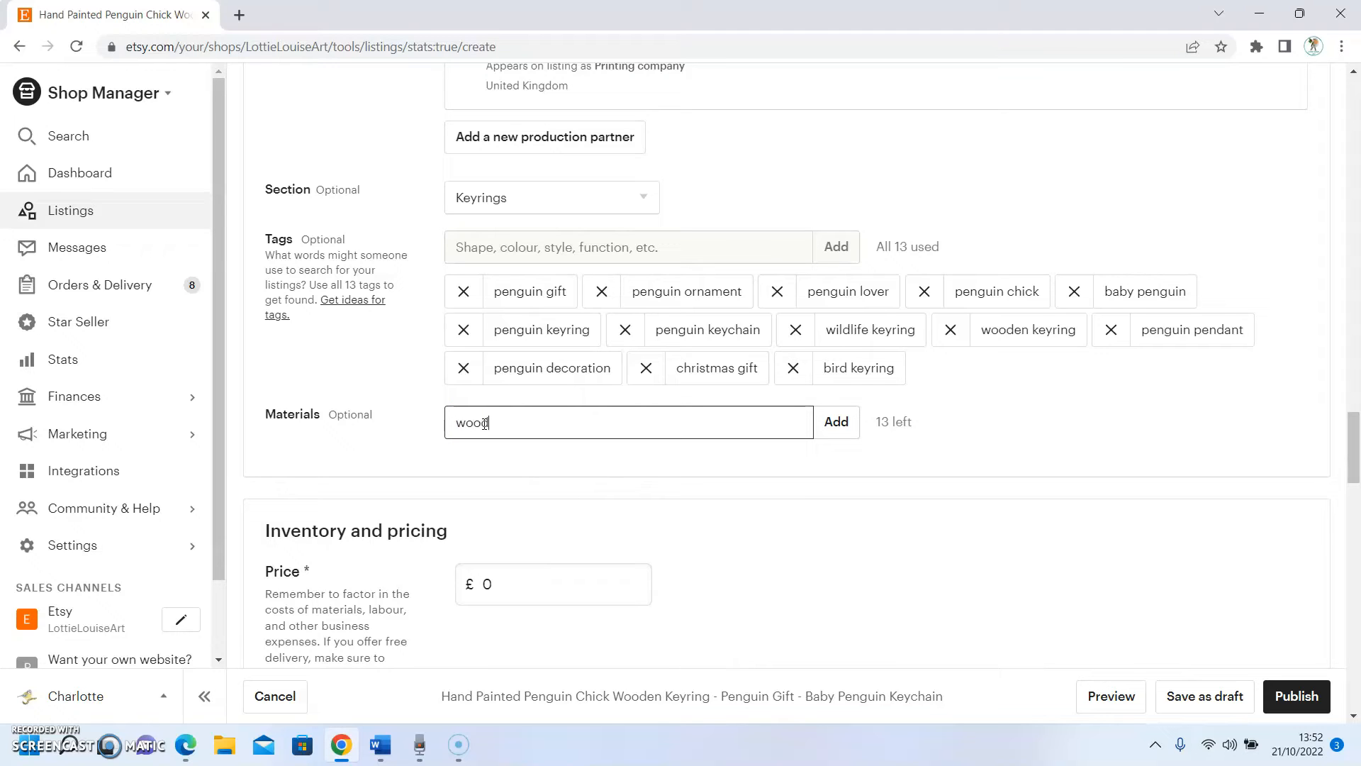
key("Return")
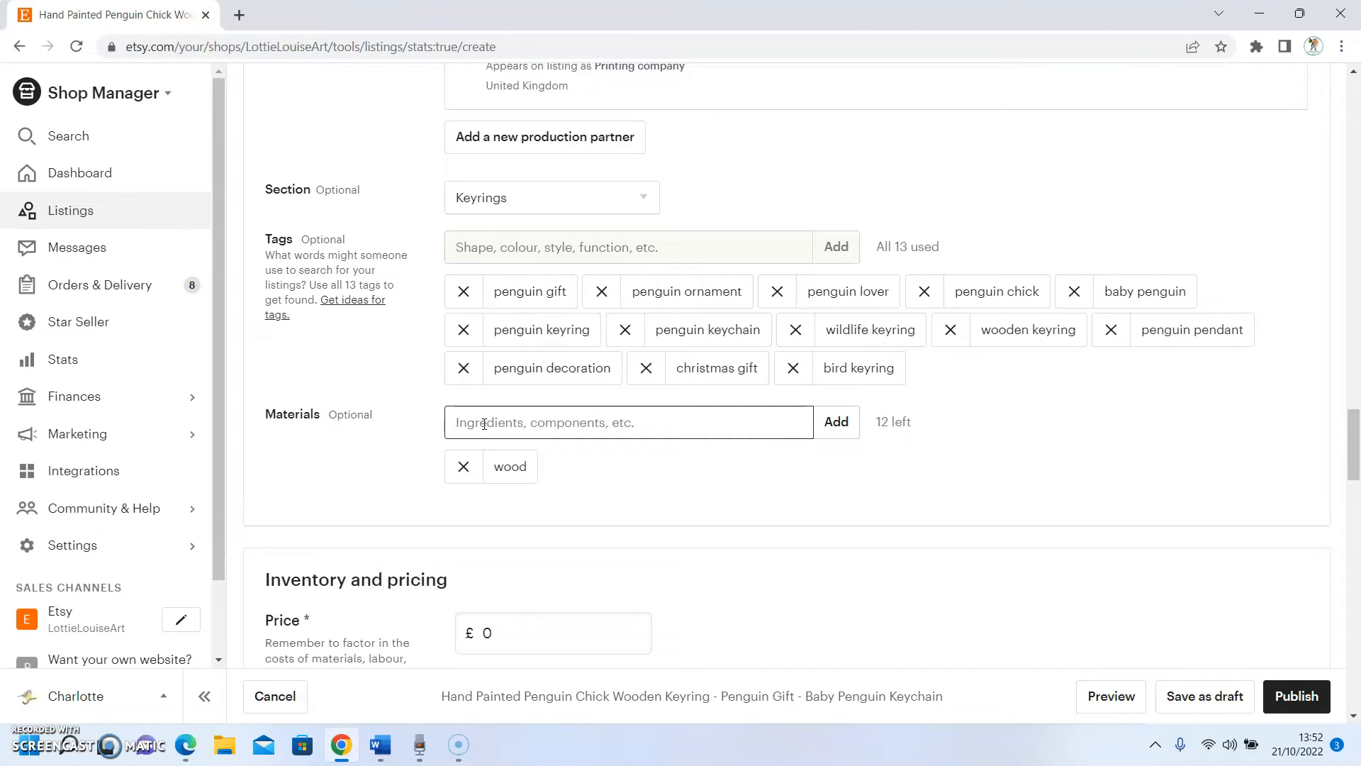
type("acrylic paint")
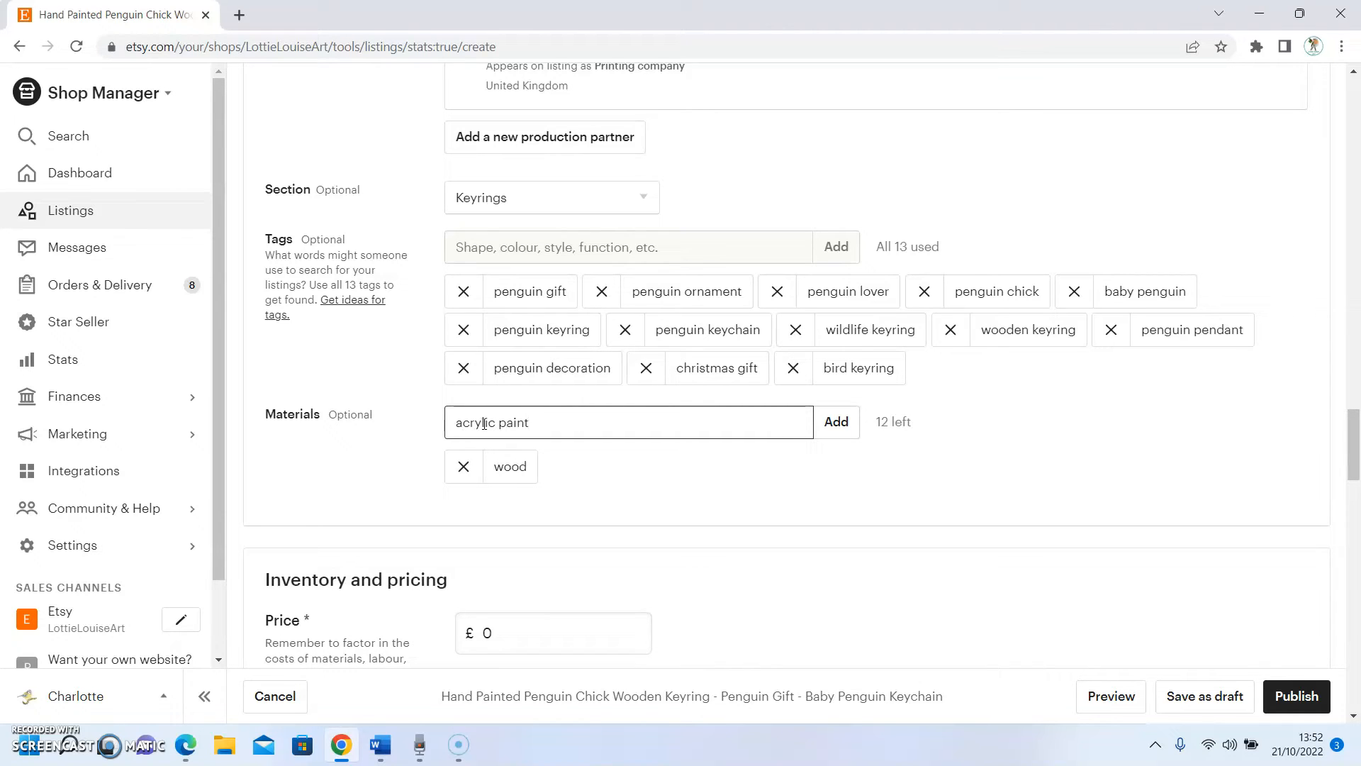
key("Return")
type("satin varnish")
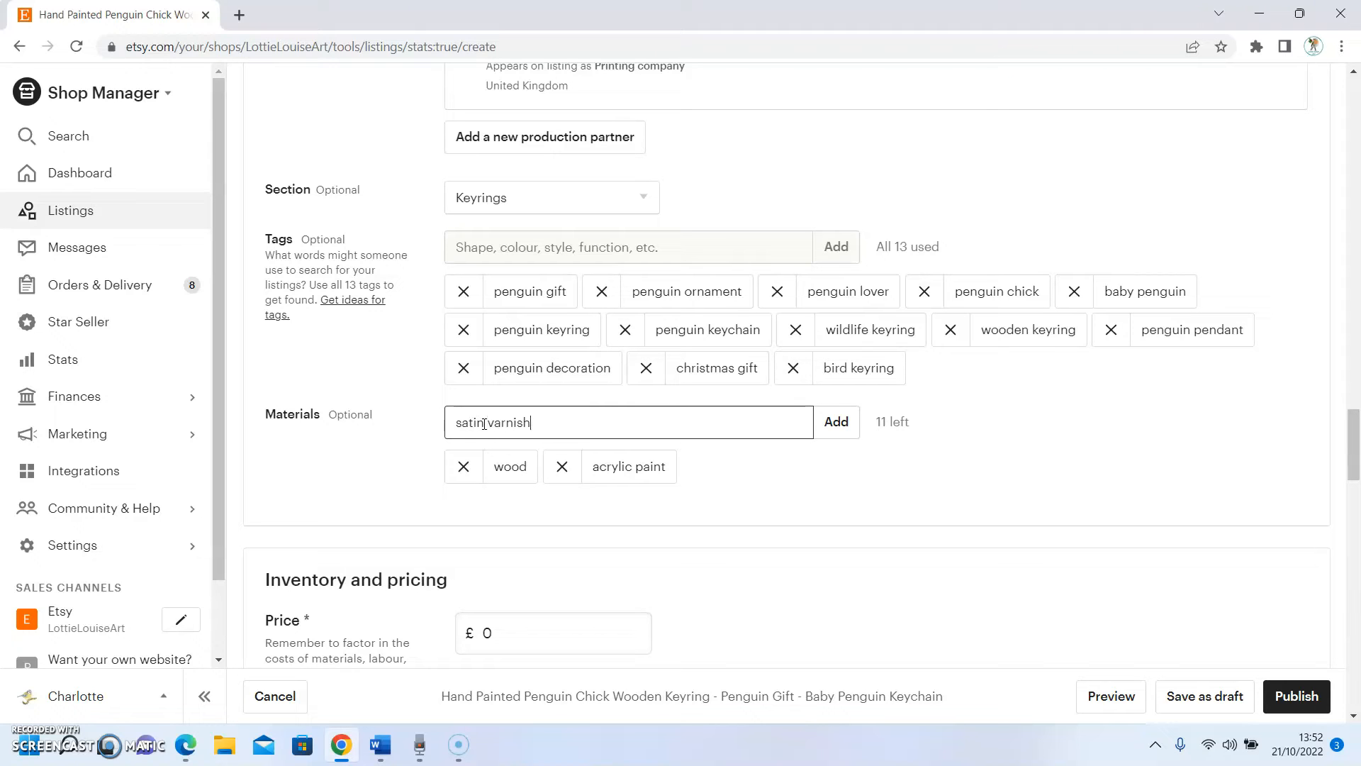
key("Return")
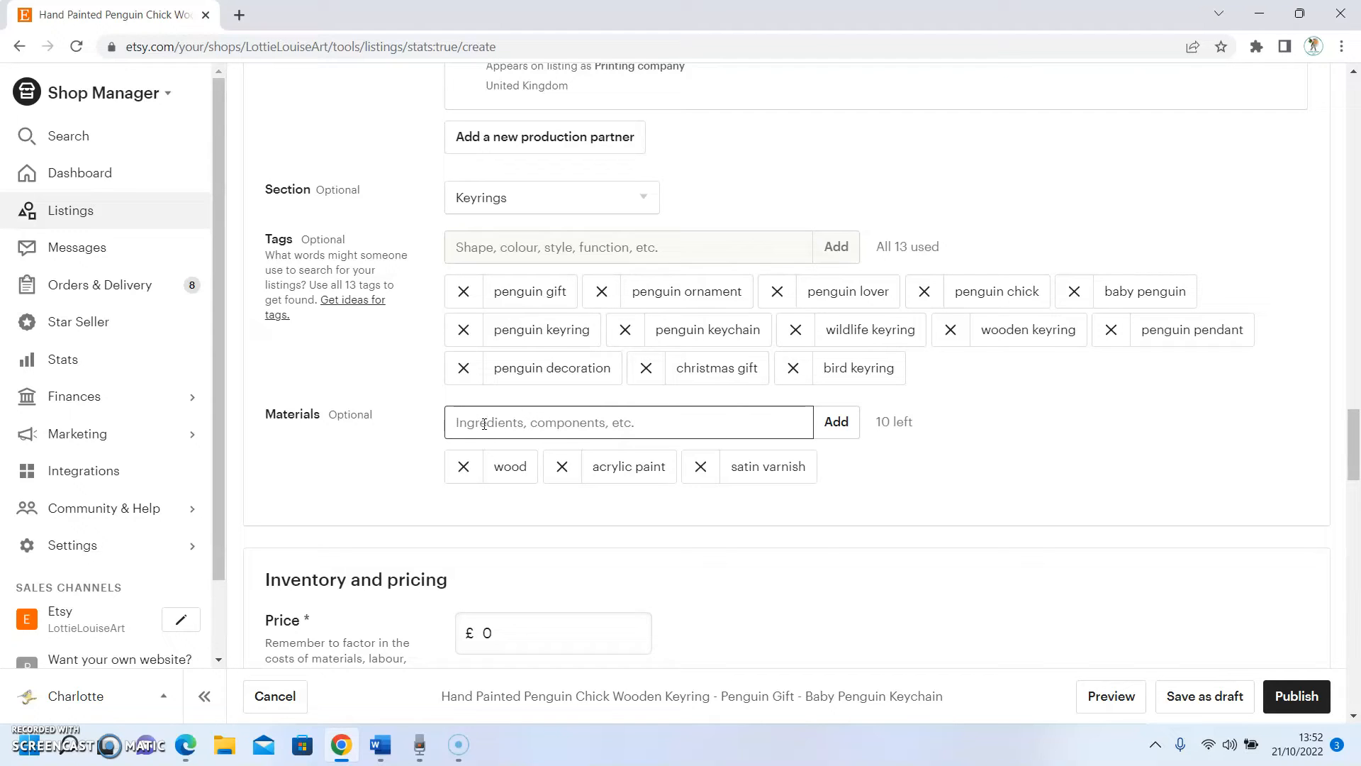
scroll(814, 523, "down", 1)
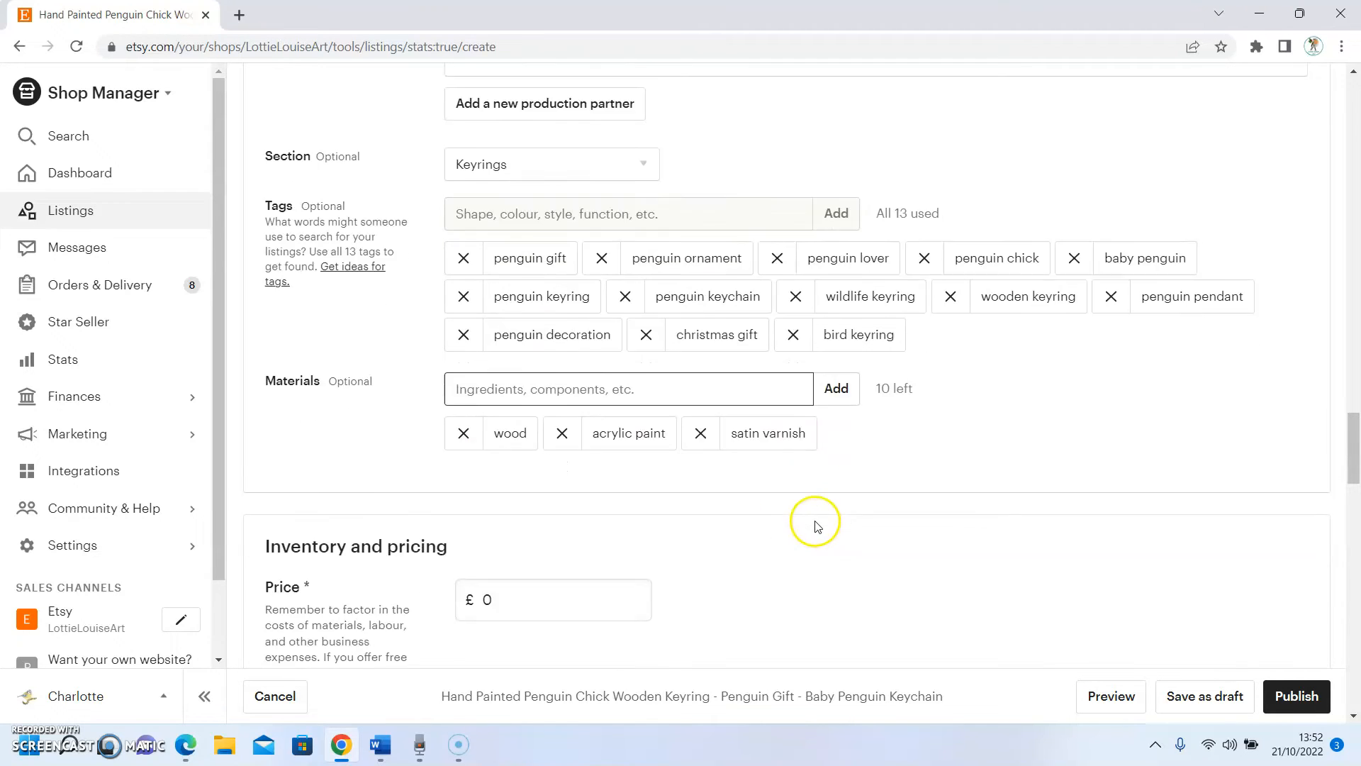
Set the listing's price to £8.00.
scroll(780, 517, "down", 1)
left_click(517, 454)
type("8.00")
left_click(517, 496)
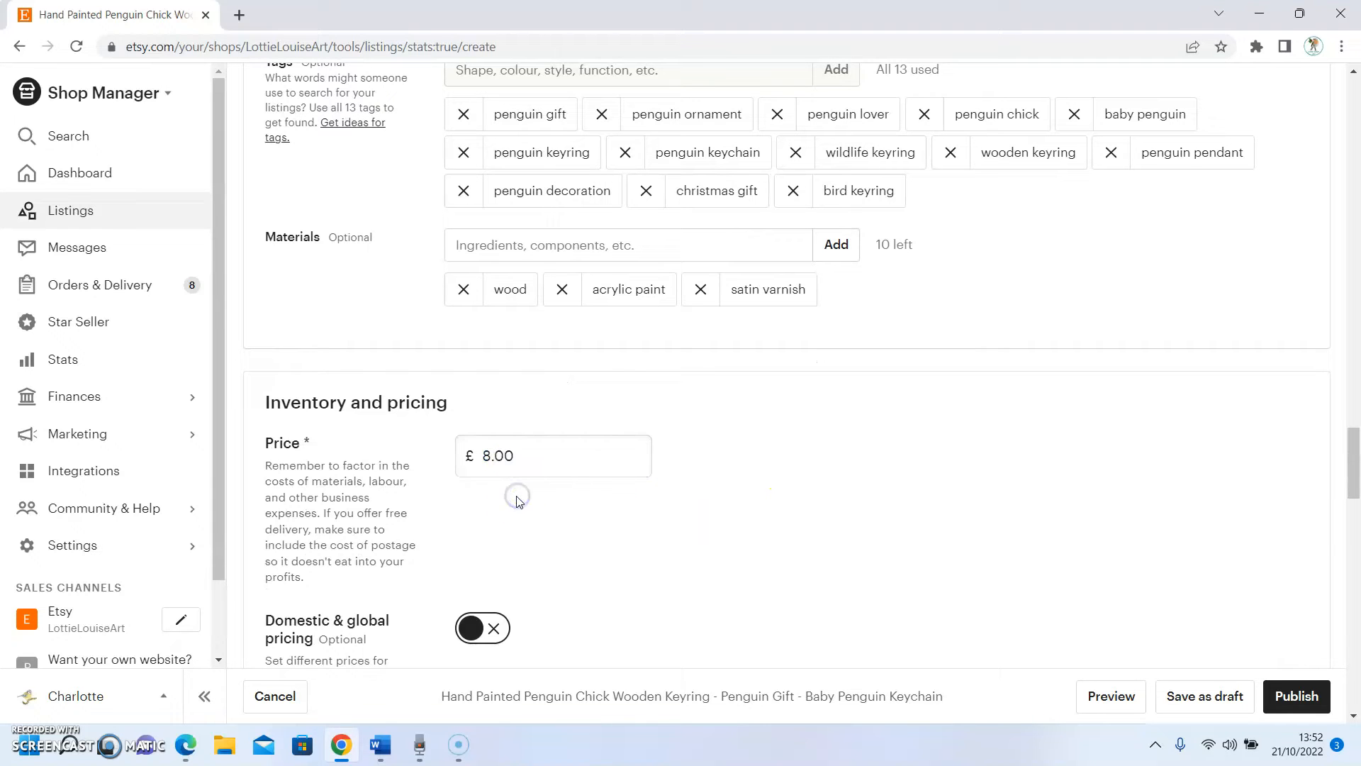
Try out separate domestic and global pricing and switch it off again.
scroll(516, 501, "down", 1)
scroll(515, 501, "down", 1)
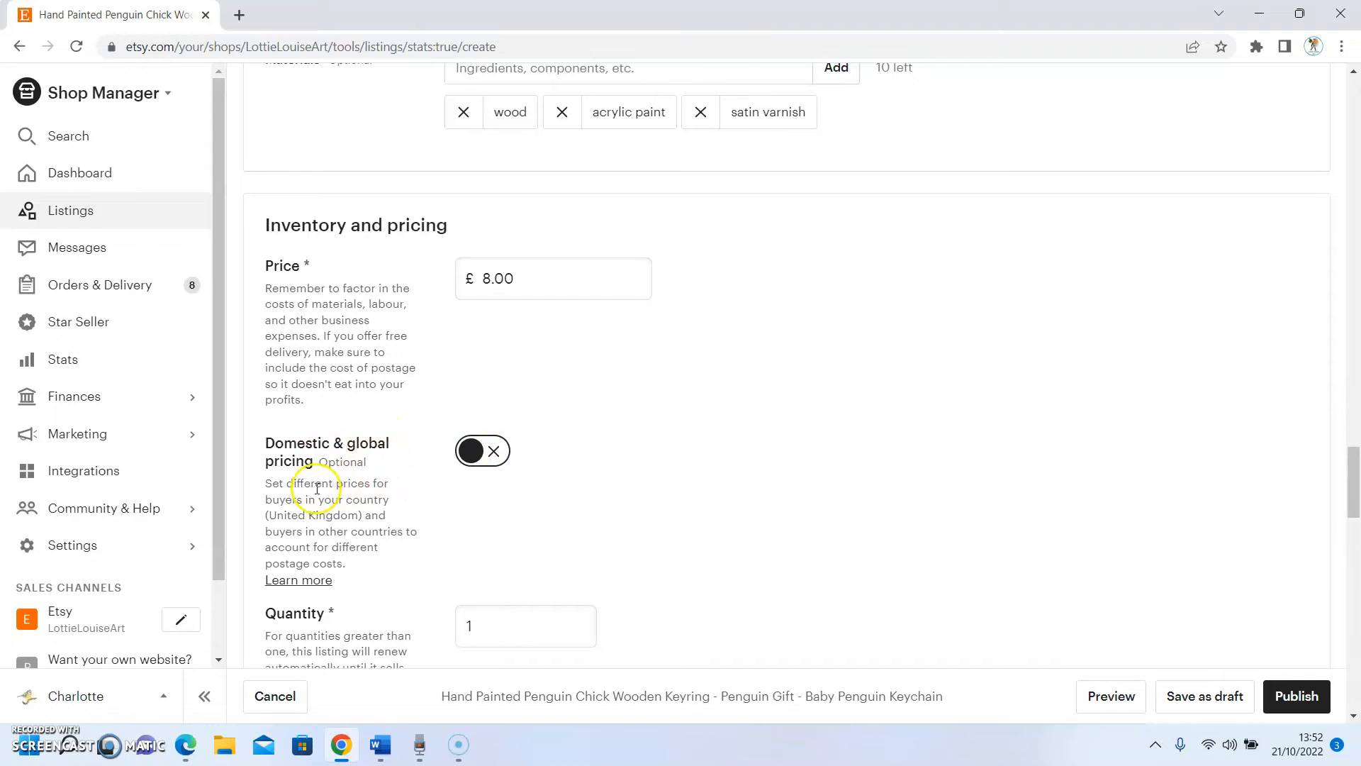
left_click(469, 452)
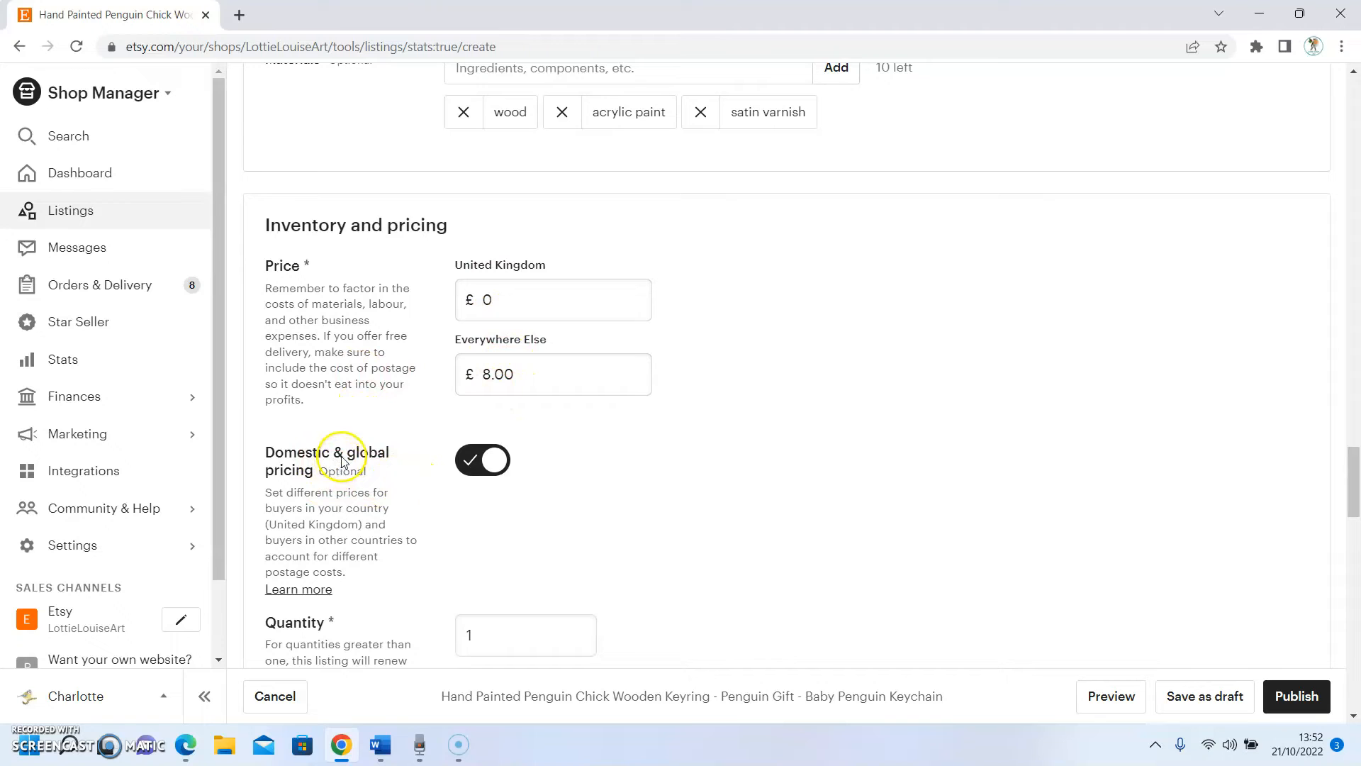
left_click(485, 461)
Set the listing's quantity to 1.
scroll(613, 464, "down", 1)
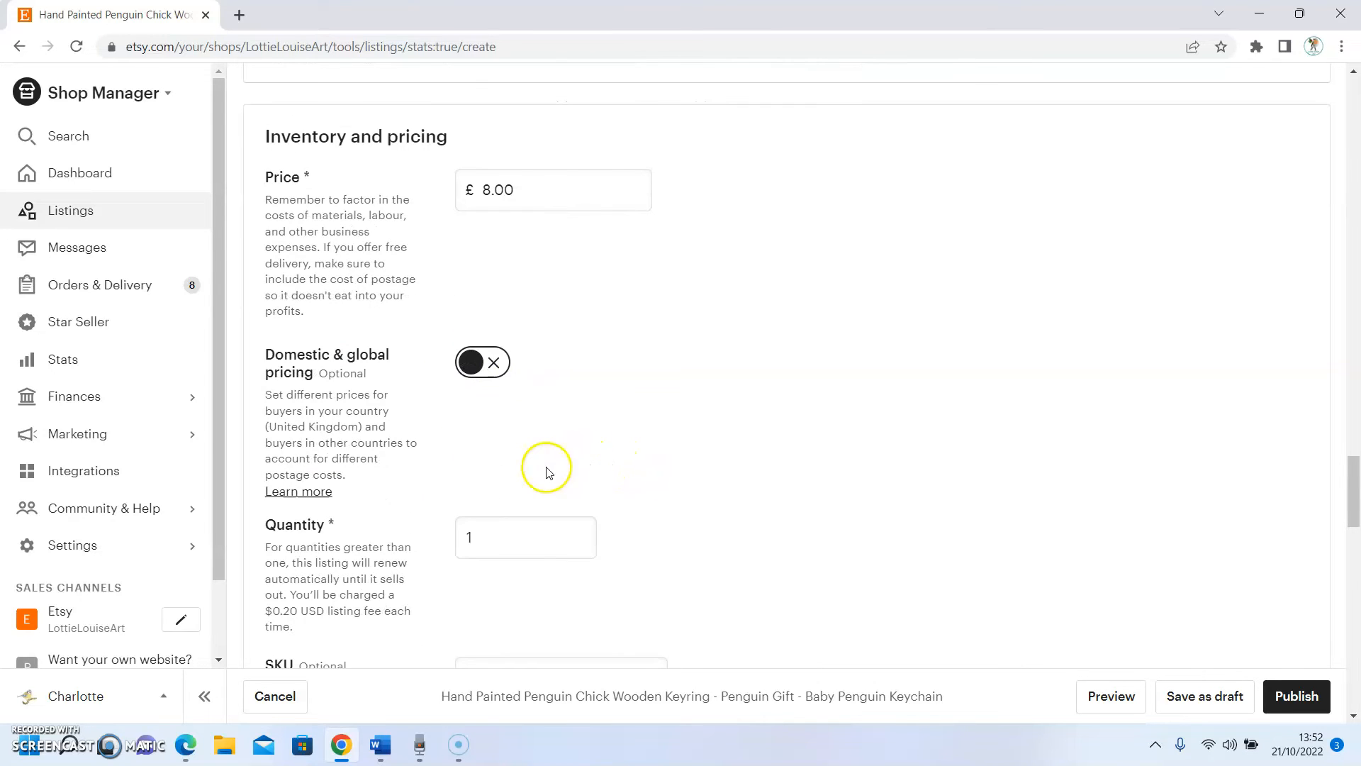
left_click(471, 539)
type("1")
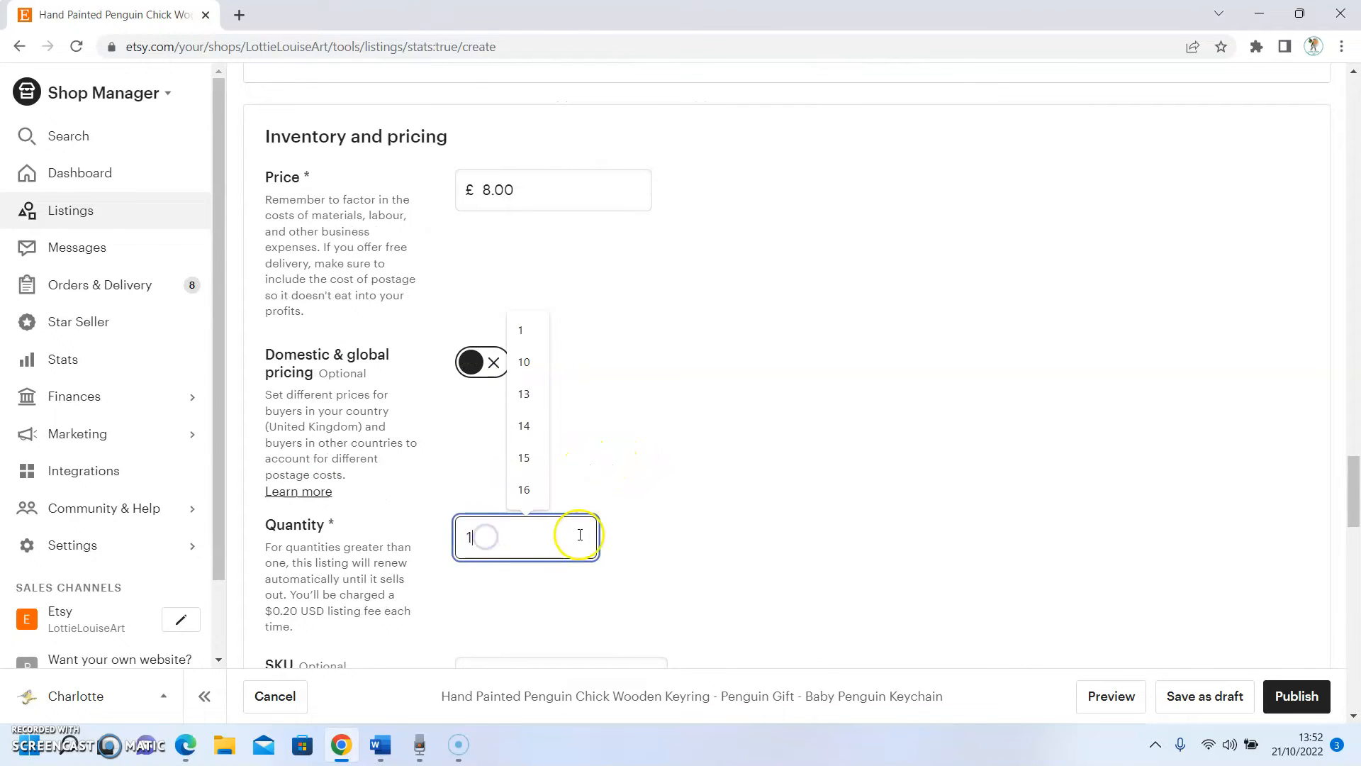
left_click(665, 539)
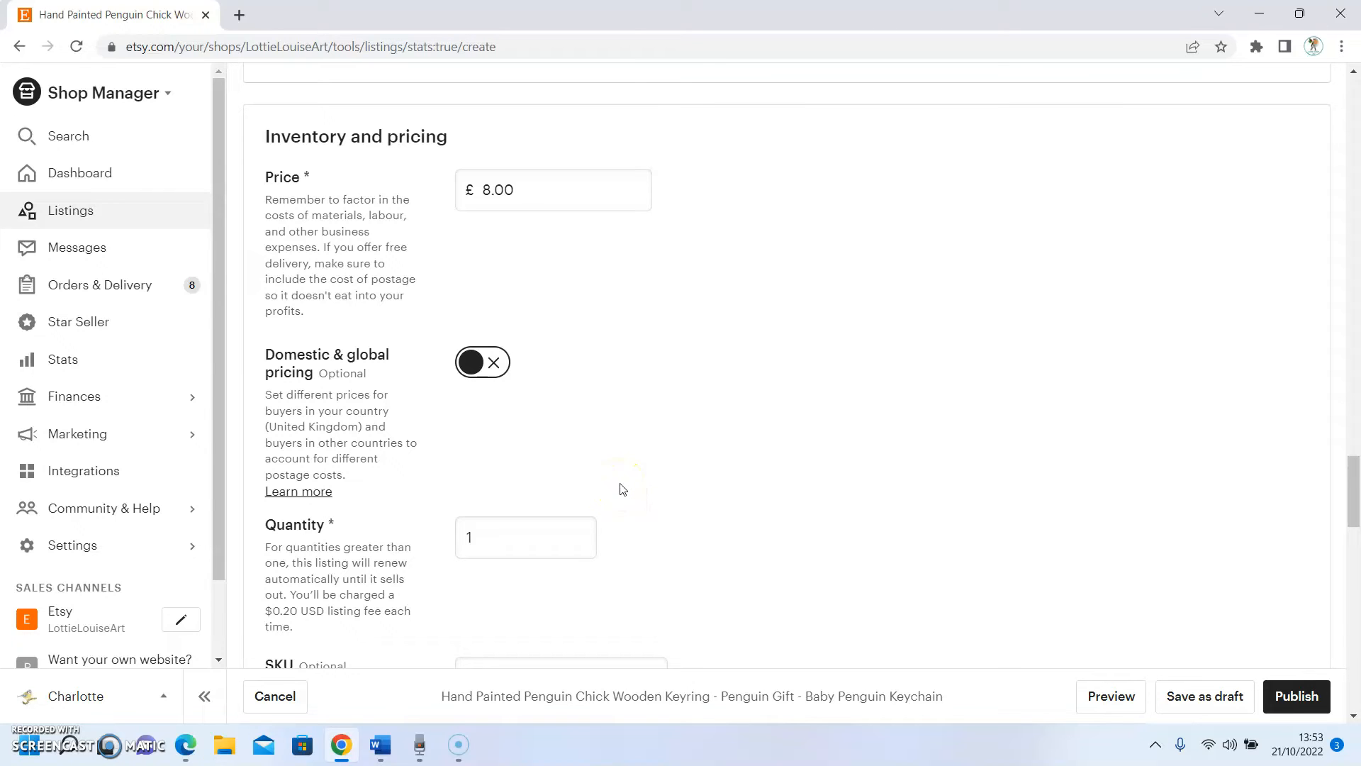
Examine the optional SKU field with its explanation and the Variations section.
scroll(581, 482, "down", 1)
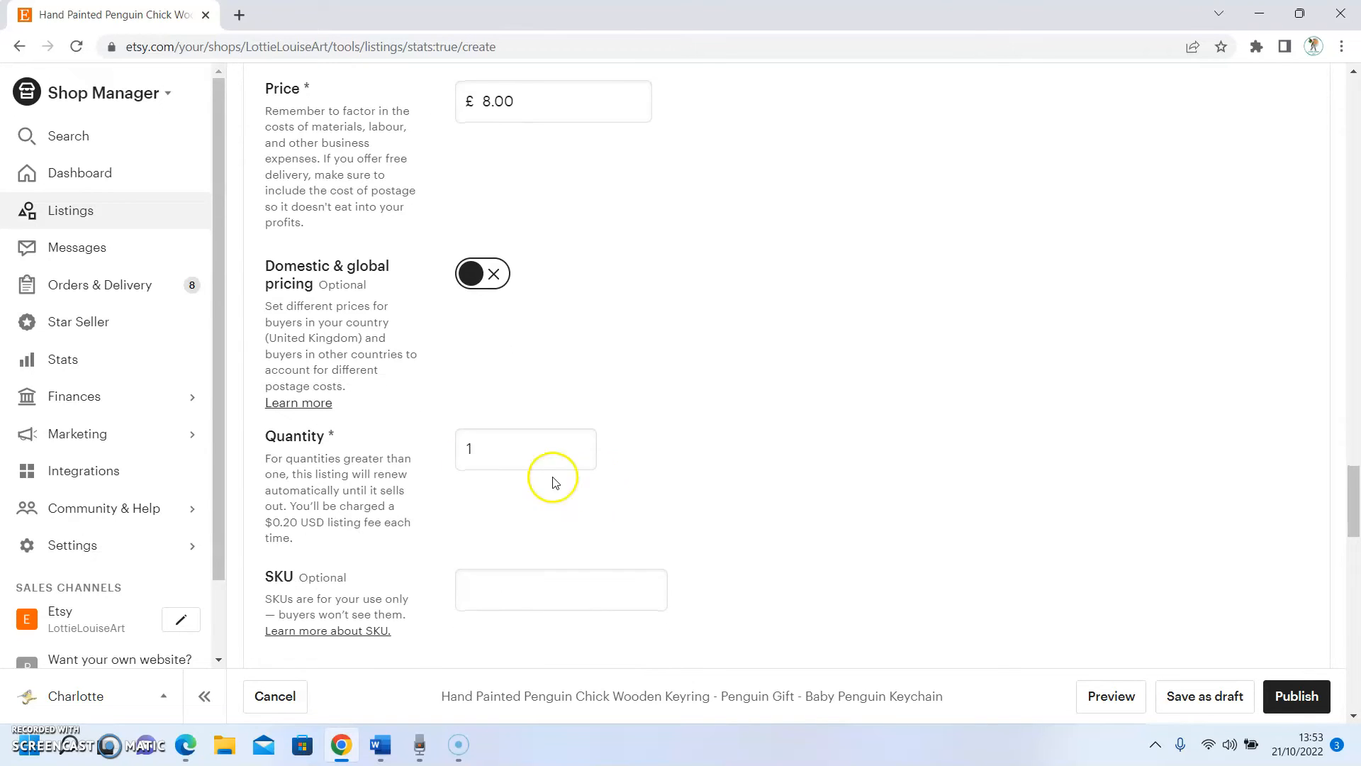
scroll(445, 505, "down", 1)
left_click_drag(292, 489, 370, 508)
left_click(413, 492)
scroll(482, 479, "down", 1)
scroll(481, 479, "down", 1)
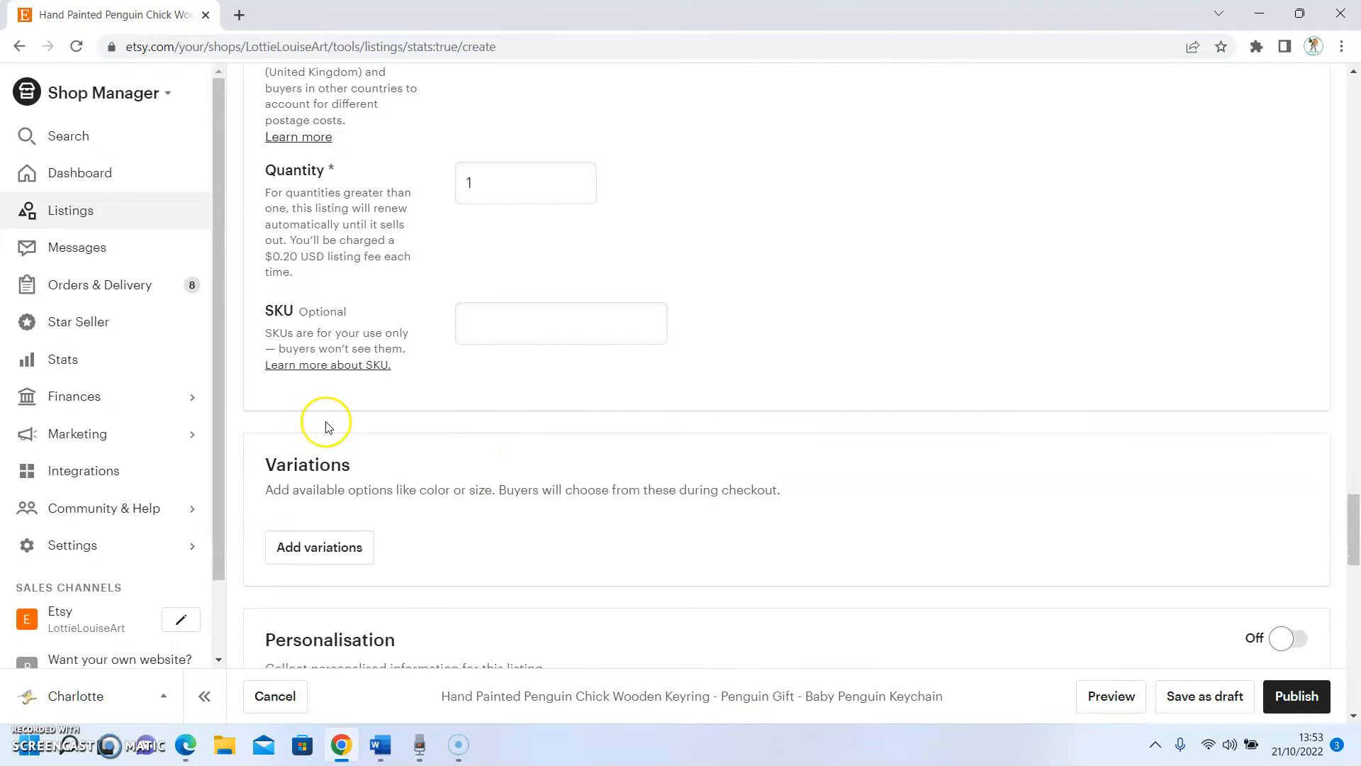
mouse_move(277, 330)
left_mouse_down()
mouse_move(395, 333)
mouse_move(257, 334)
left_mouse_up()
left_click(400, 339)
left_click(415, 343)
scroll(417, 342, "down", 1)
scroll(418, 339, "down", 1)
left_click(420, 333)
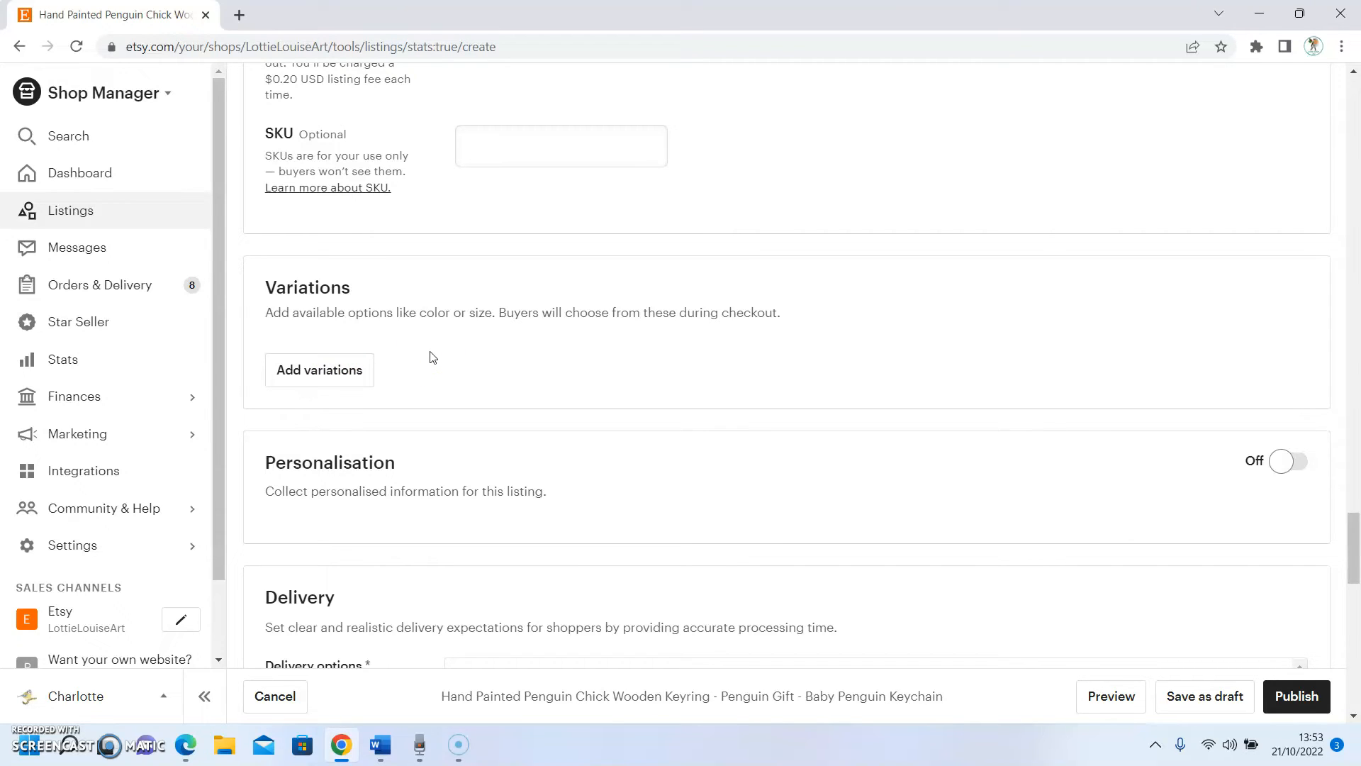
Start a Size variation and try the options for letting prices and SKUs vary for each size.
left_click(374, 365)
left_click(486, 401)
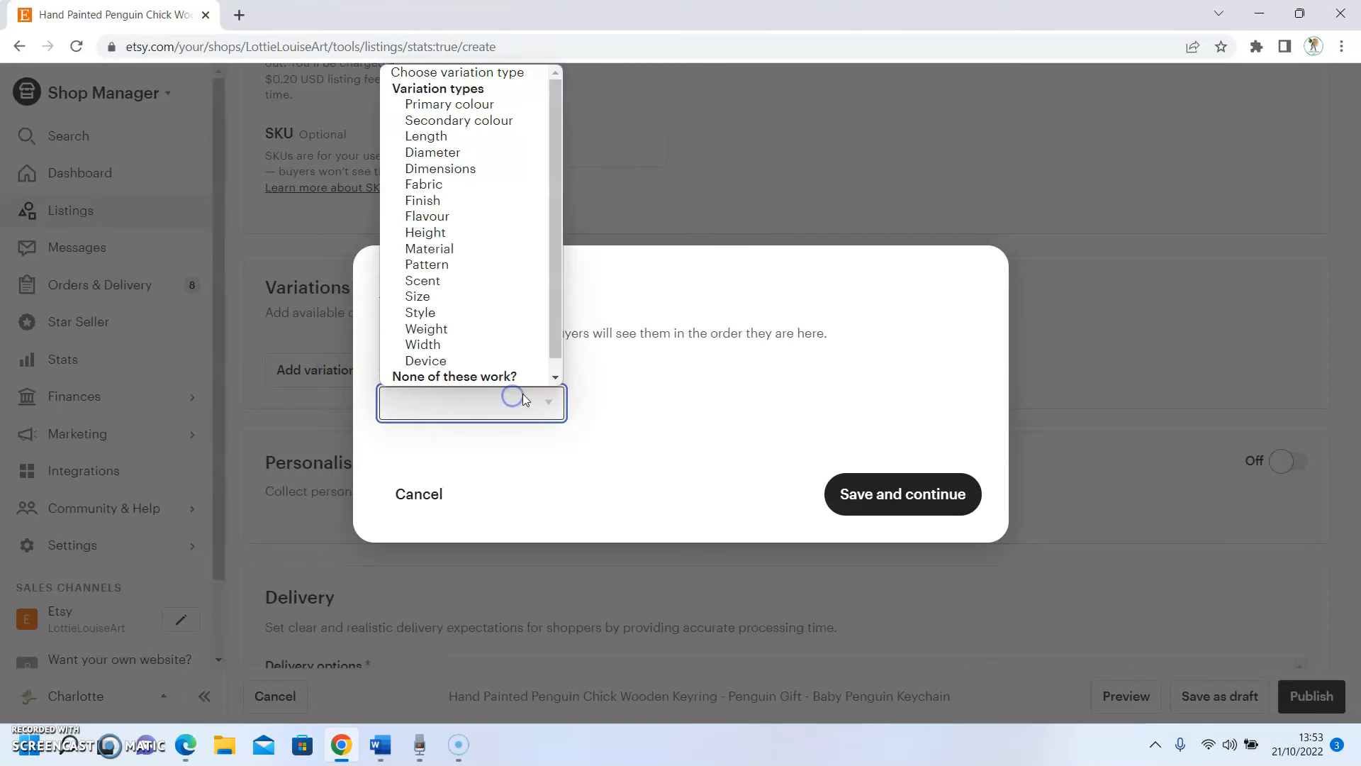
left_click(457, 297)
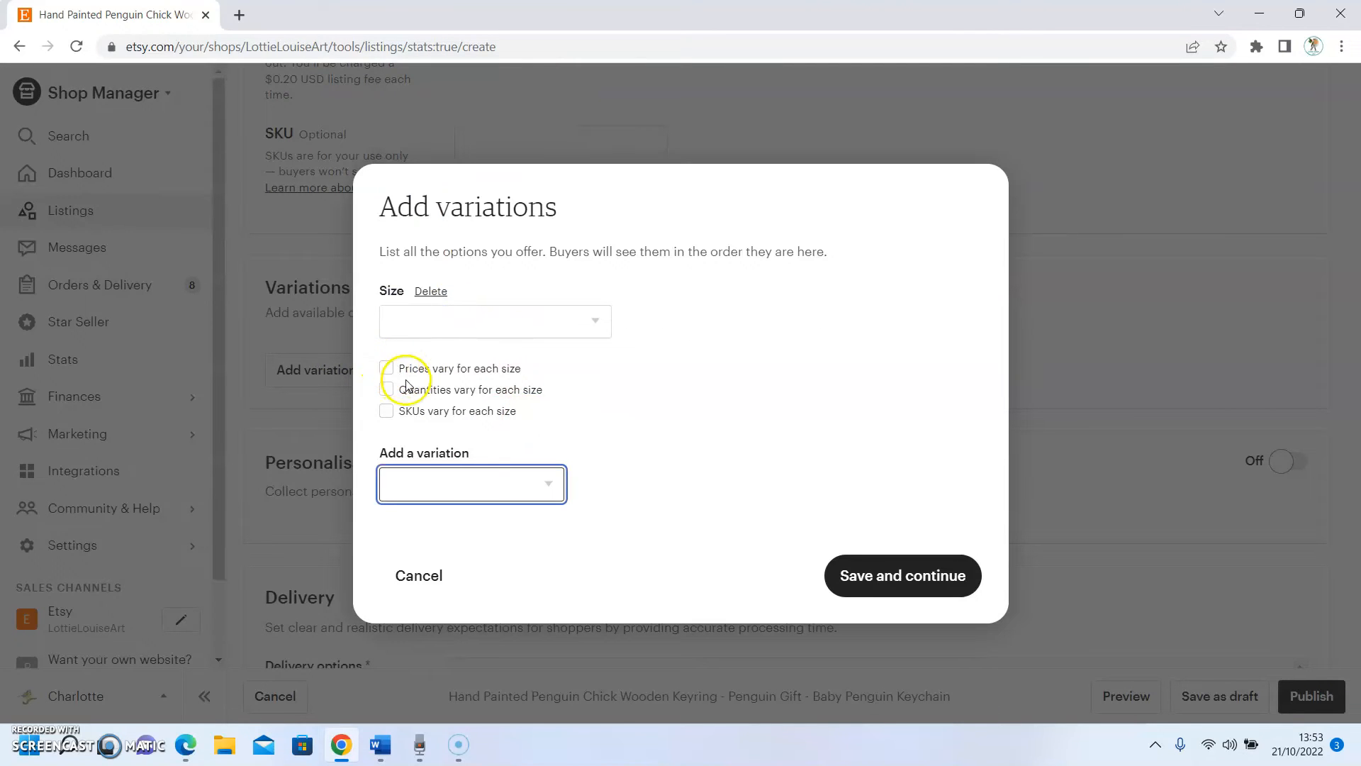
left_click_drag(401, 369, 526, 368)
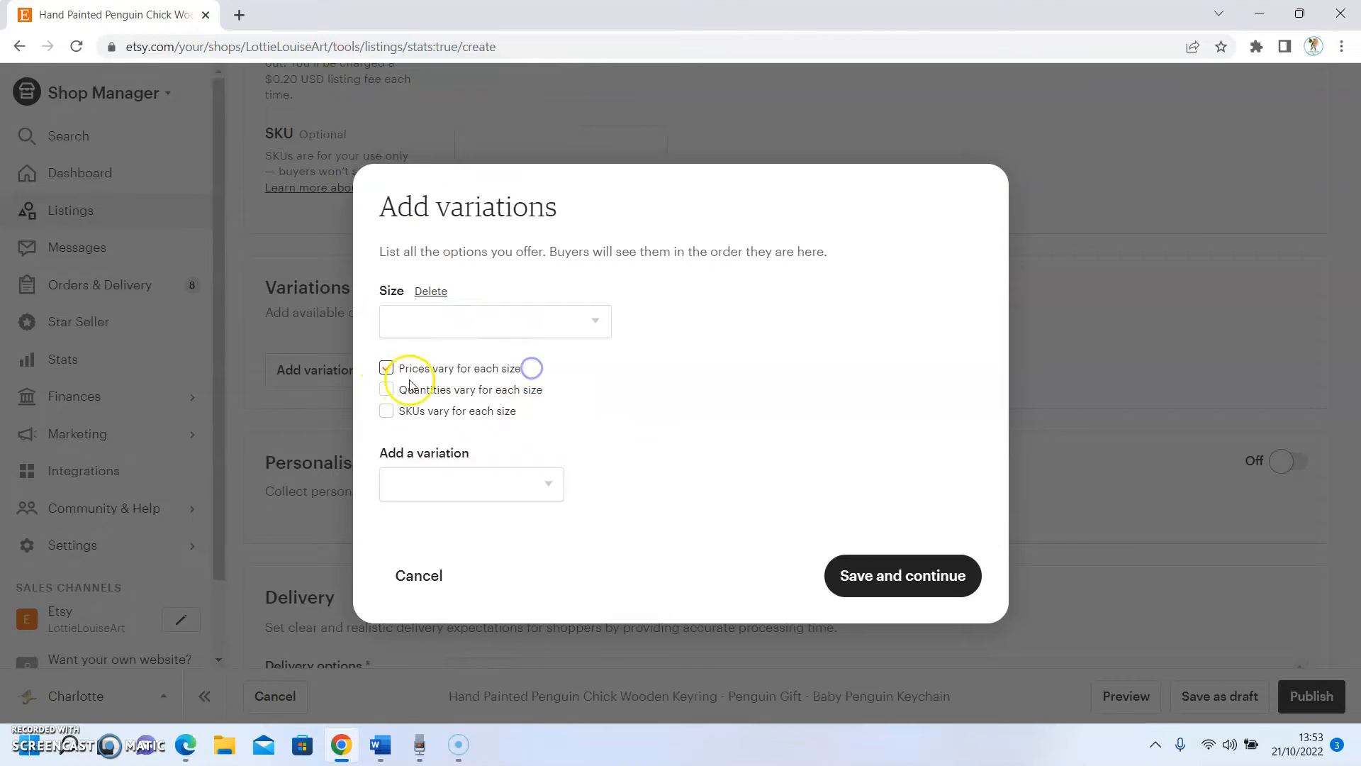
left_click(386, 368)
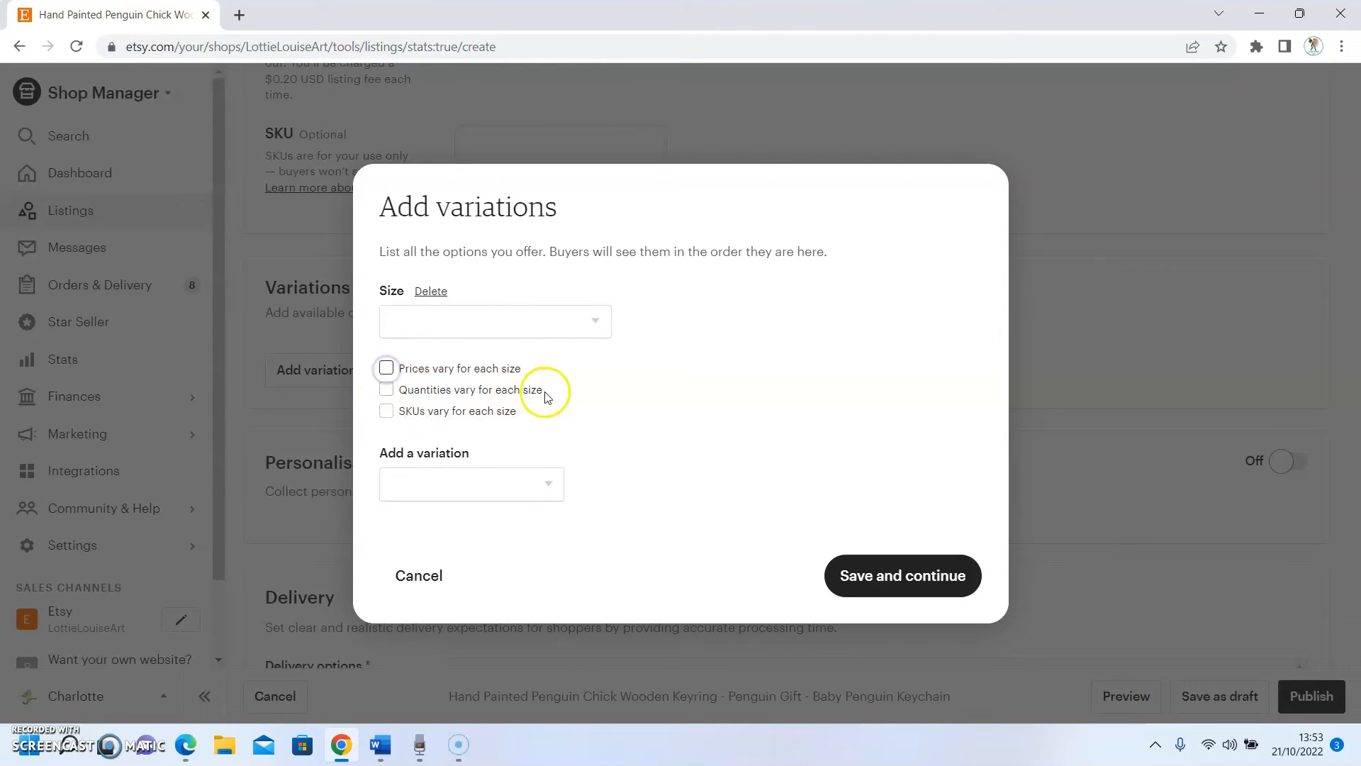
left_click(429, 415)
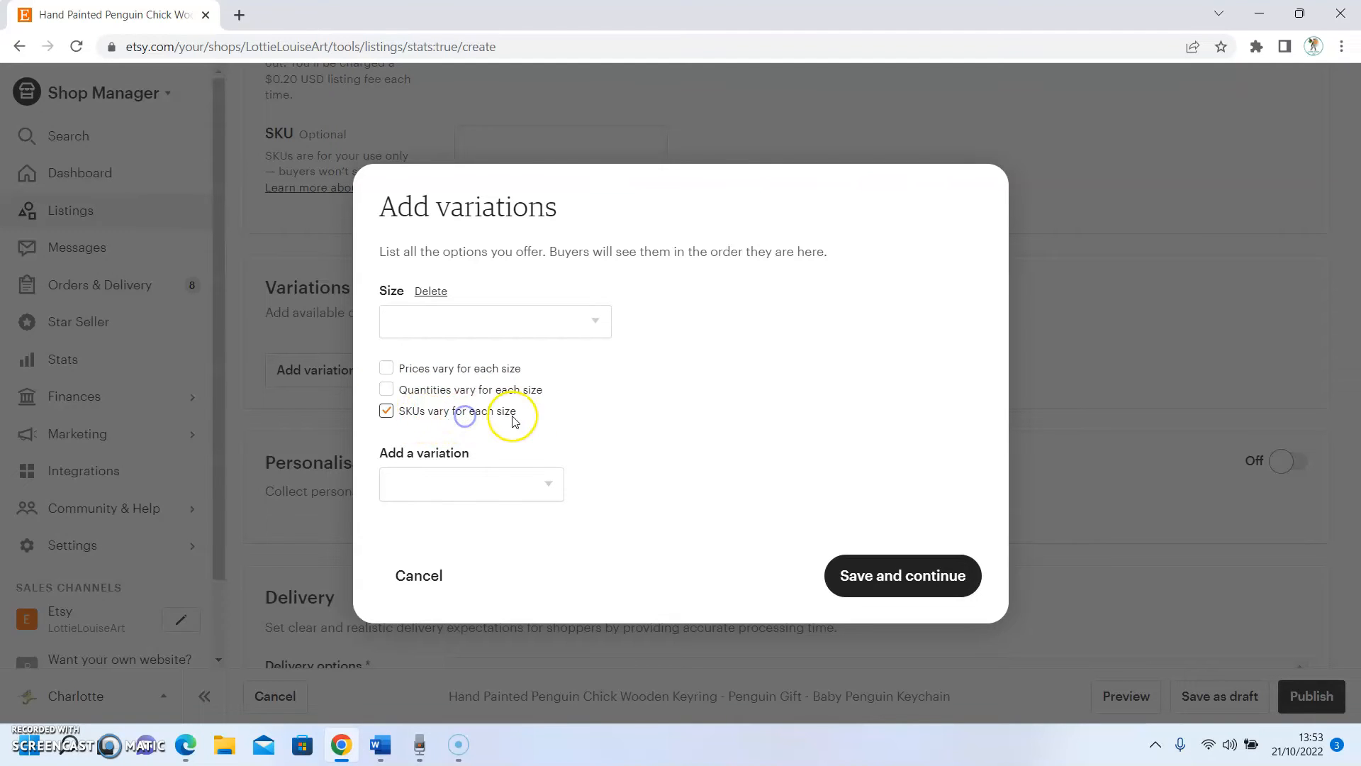
Try out the size scale and option name for the variation, and cancel adding variations.
left_click(553, 478)
left_click(649, 444)
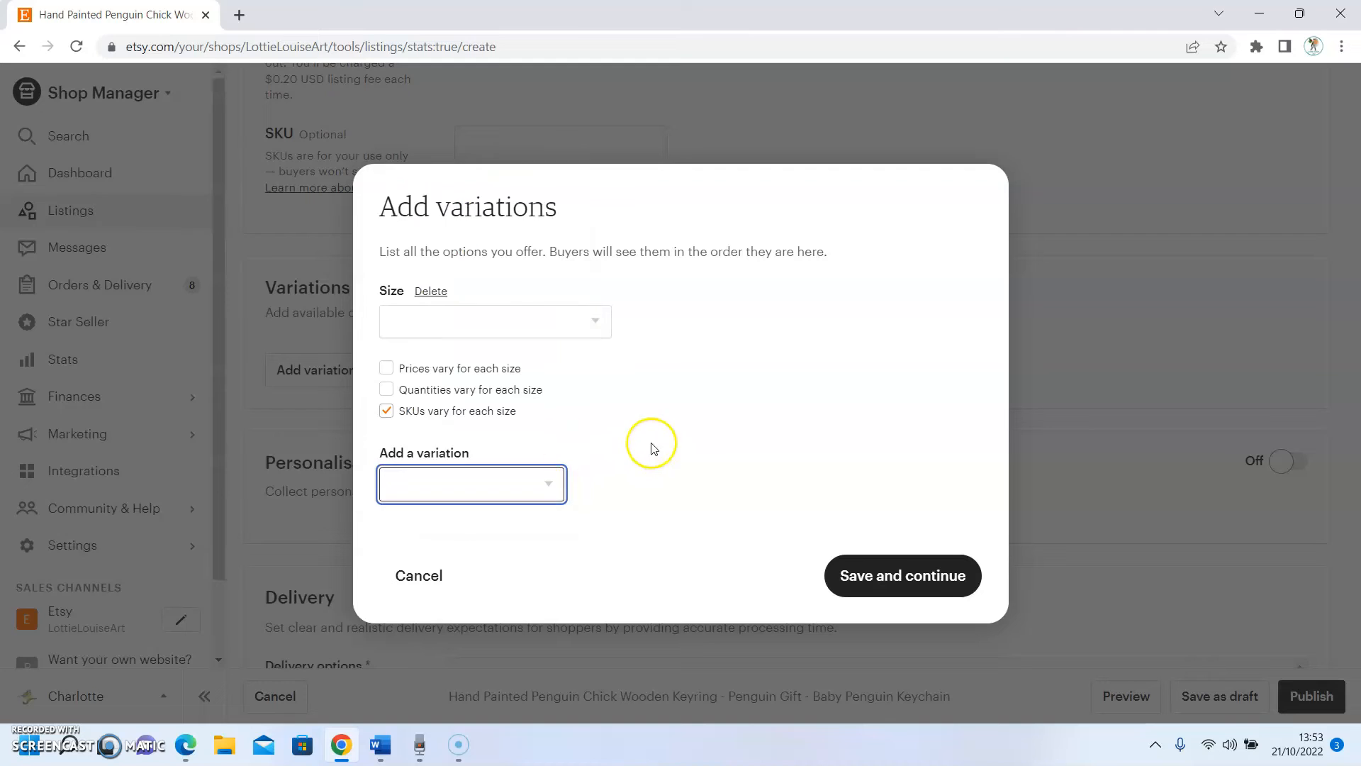
left_click(522, 490)
left_click(627, 466)
left_click(456, 321)
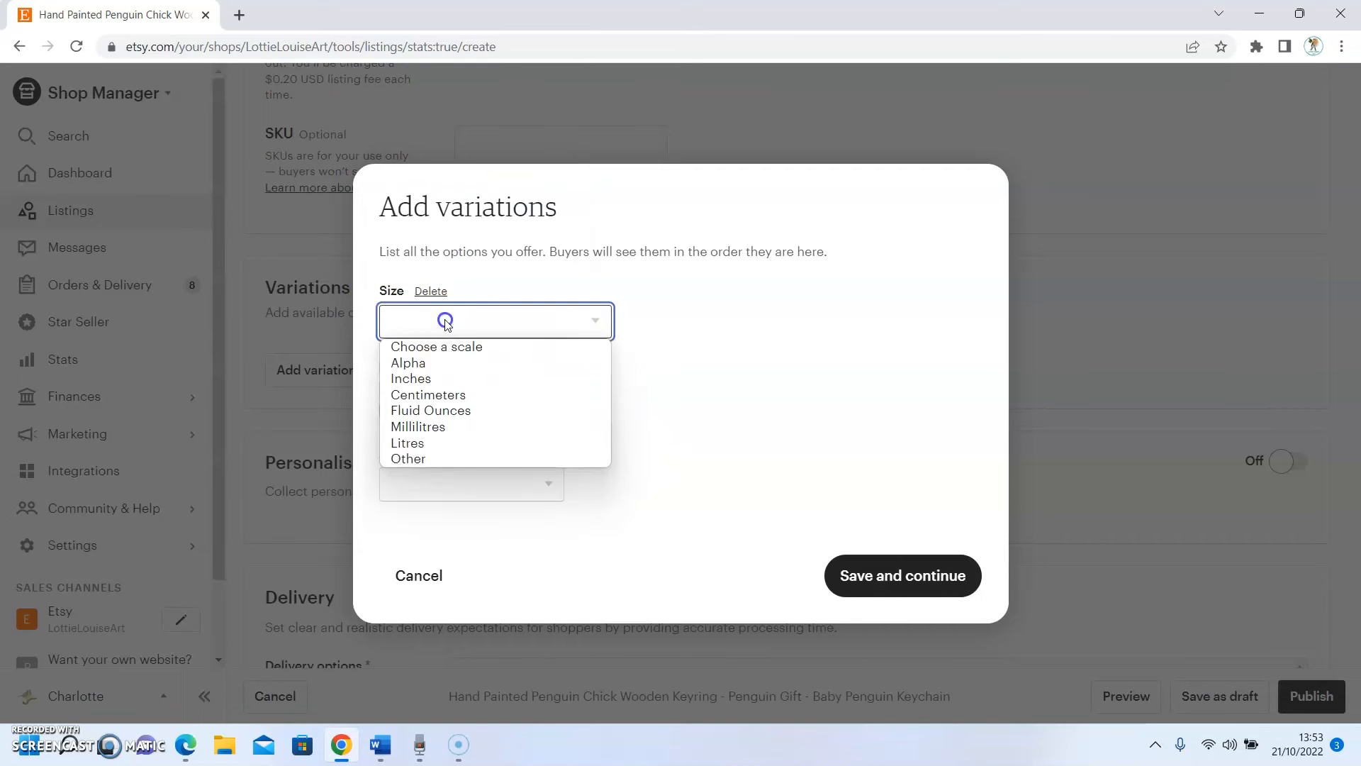
left_click(454, 379)
left_click(802, 319)
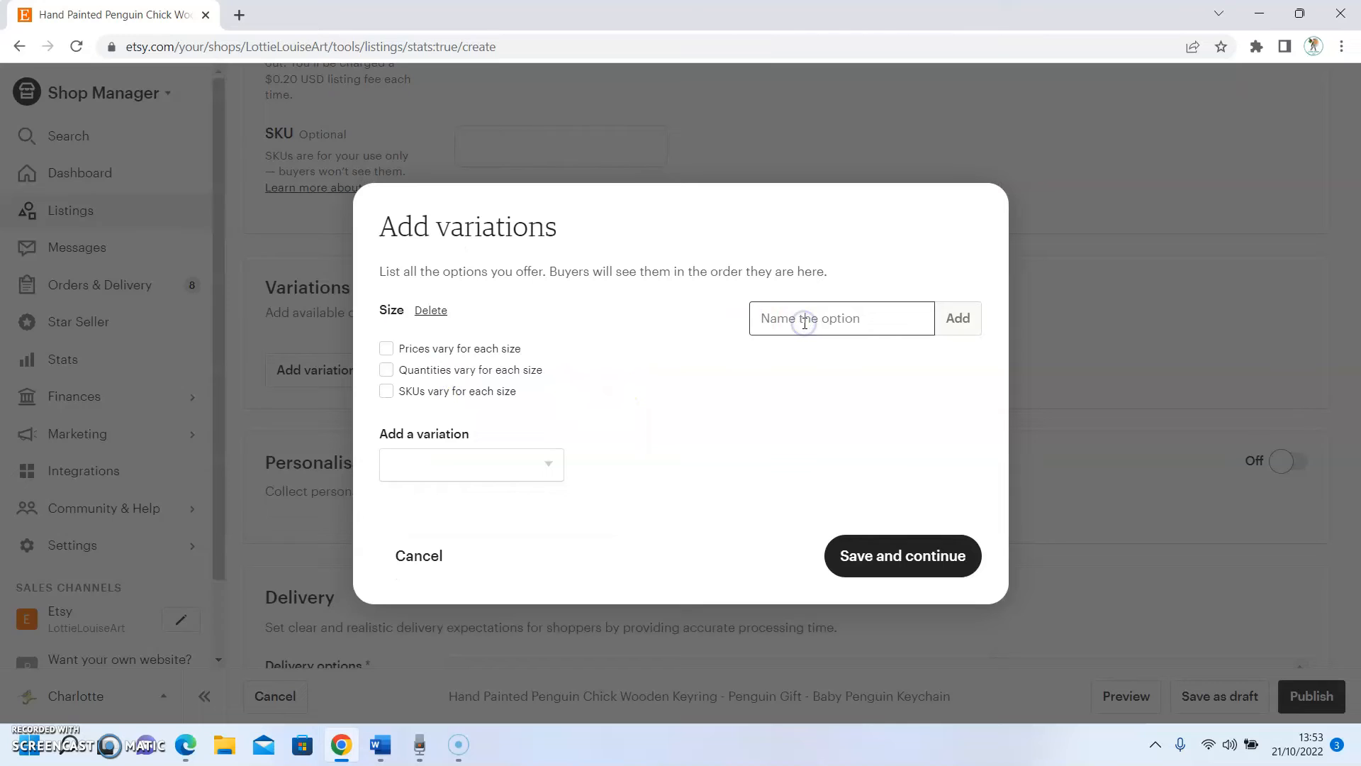
left_click(767, 379)
left_click(796, 317)
left_click(780, 393)
left_click(443, 557)
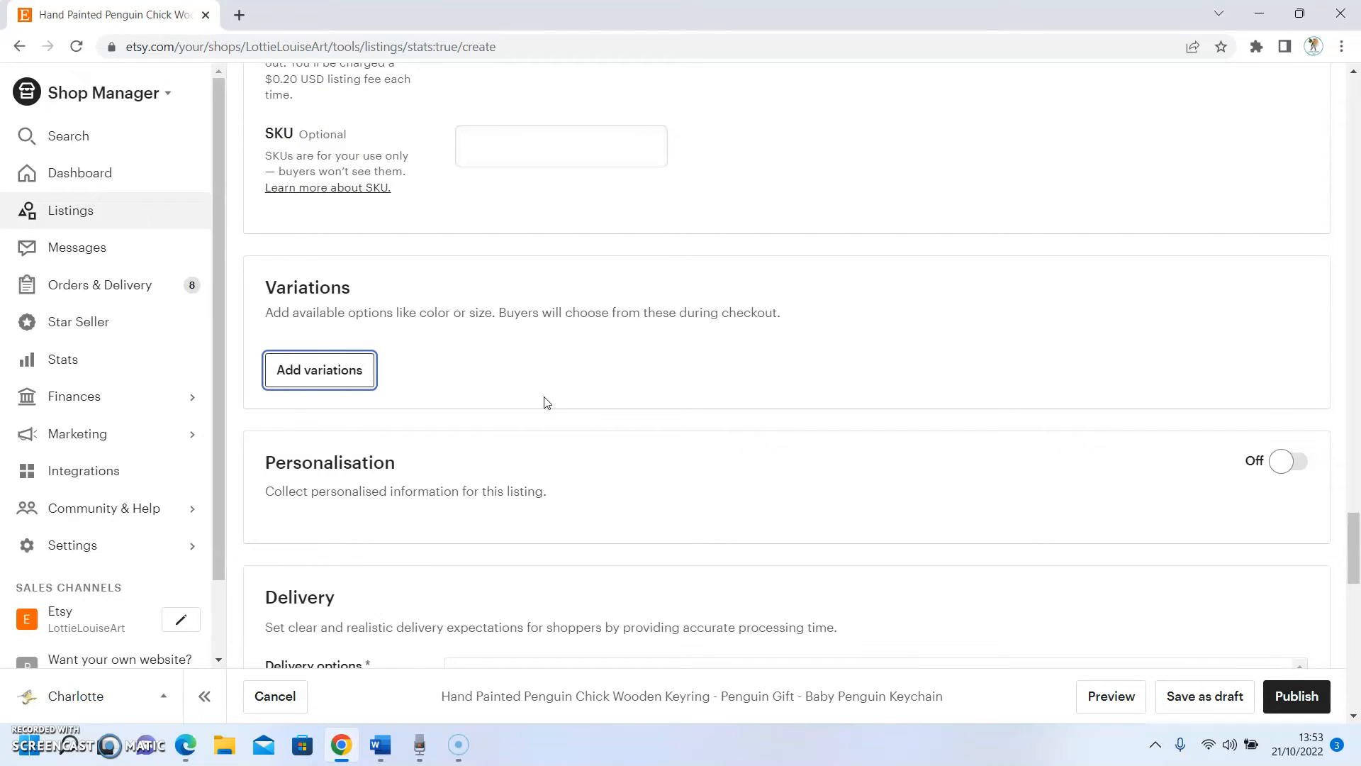
Turn on personalisation for the listing.
left_click(551, 403)
scroll(553, 411, "down", 2)
scroll(553, 418, "down", 2)
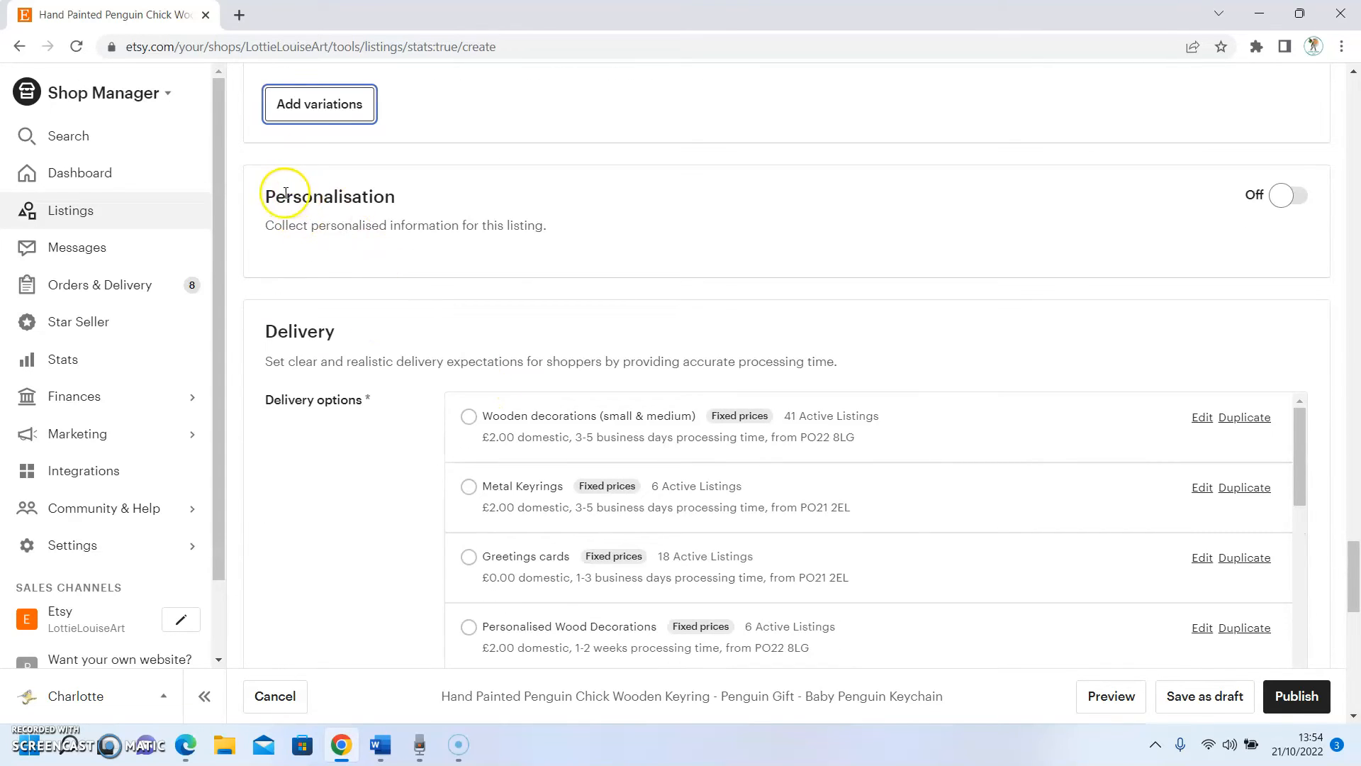
left_click_drag(263, 197, 472, 195)
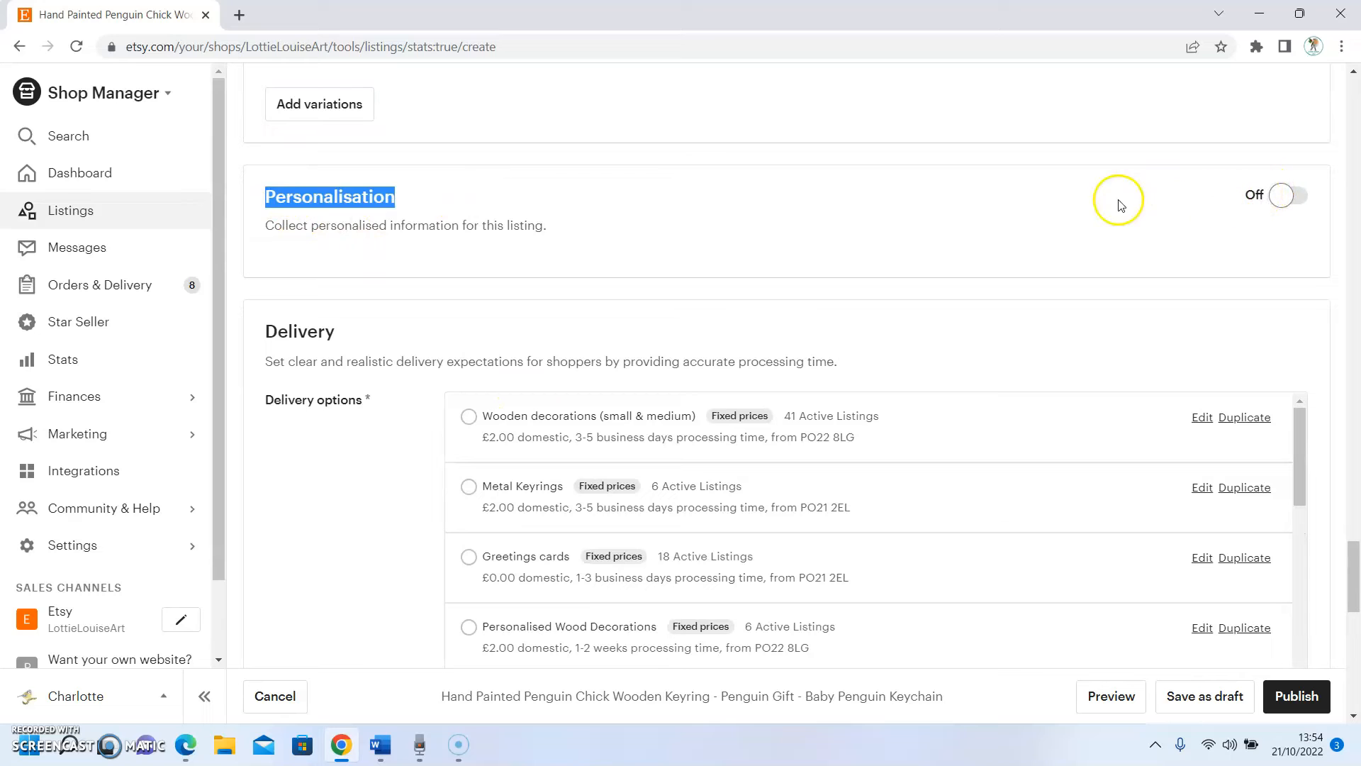
scroll(1280, 202, "up", 2)
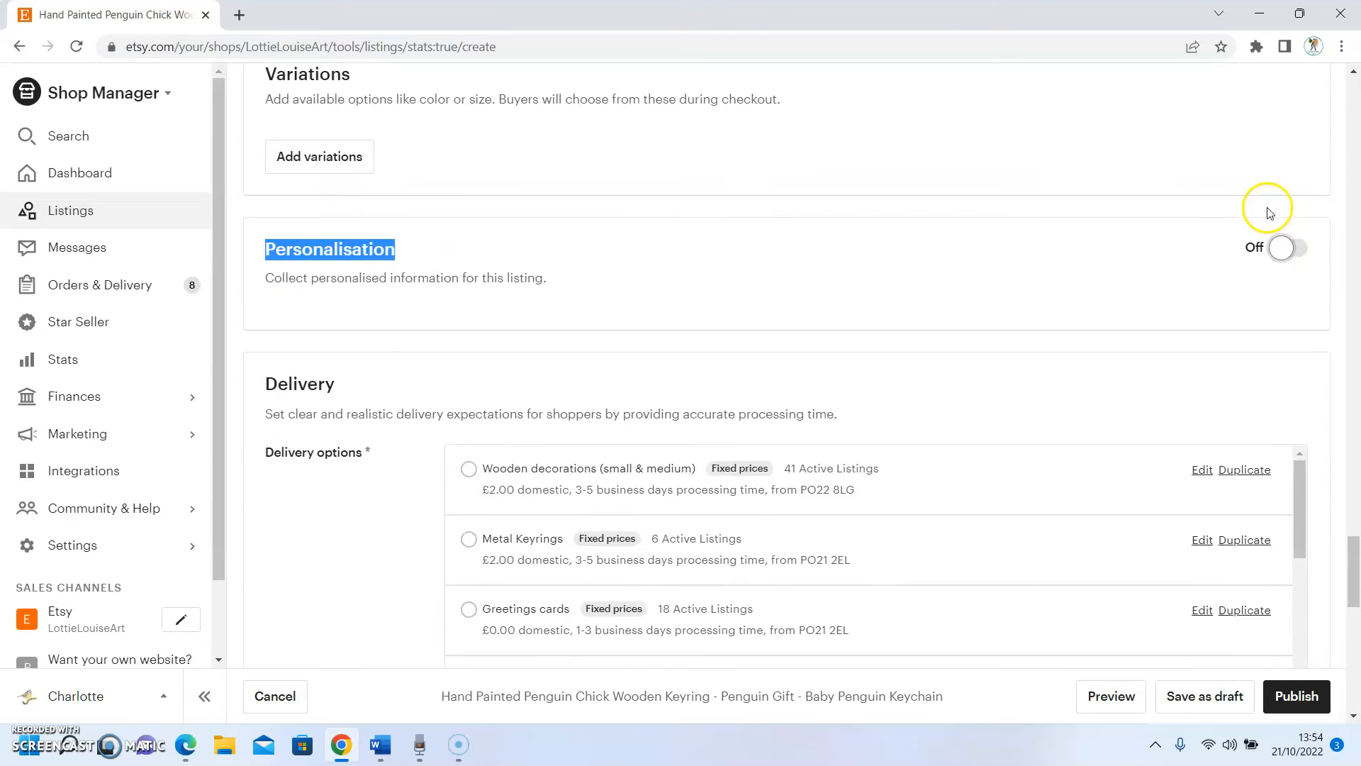
left_click(1284, 286)
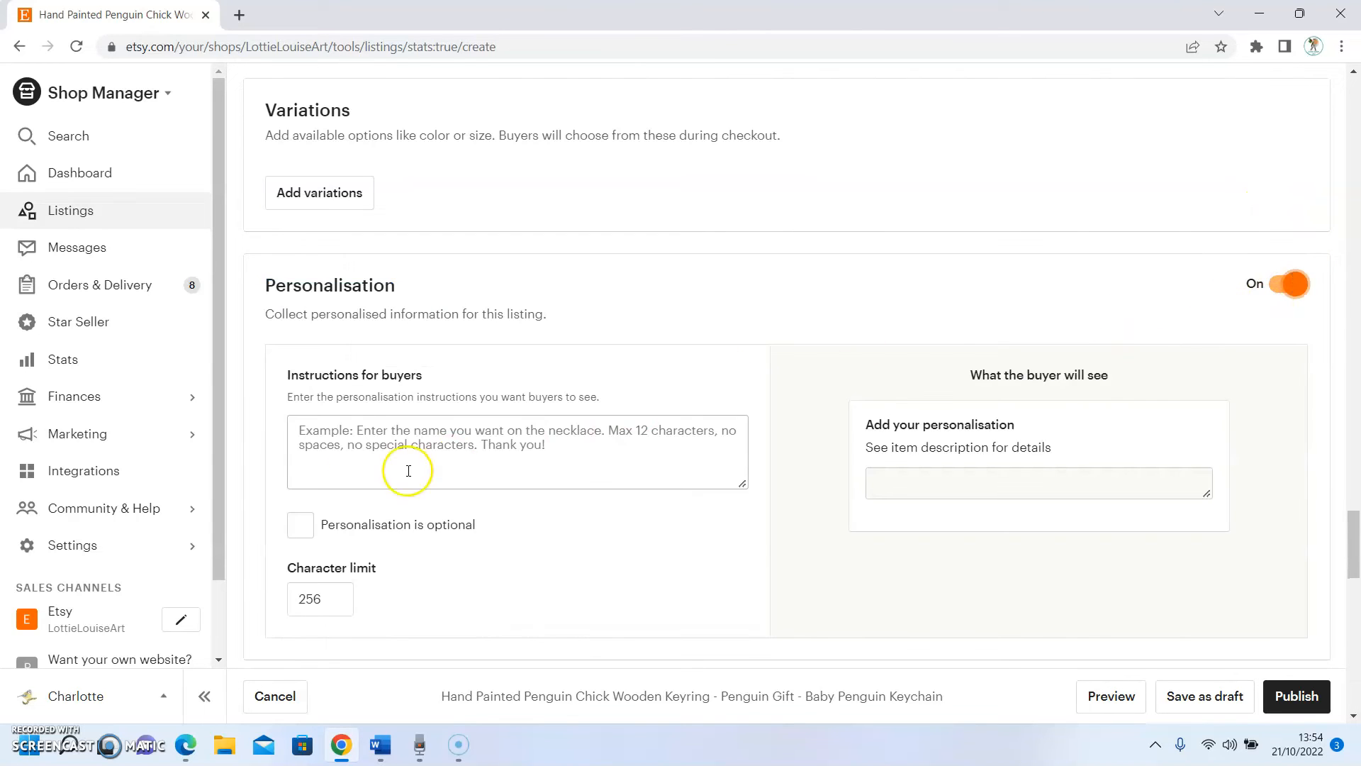
Try entering buyer instructions that begin "Please type the name", and erase them.
left_click(374, 433)
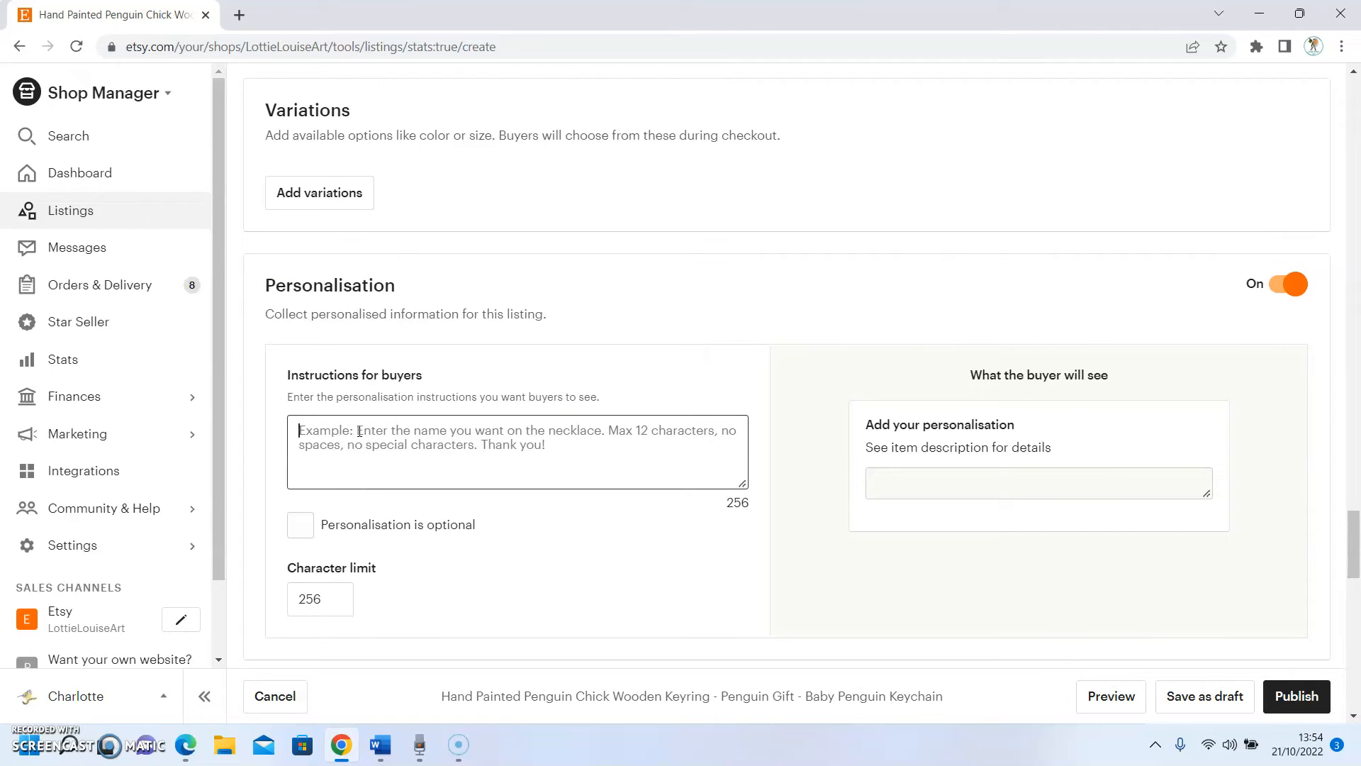
type("Please ")
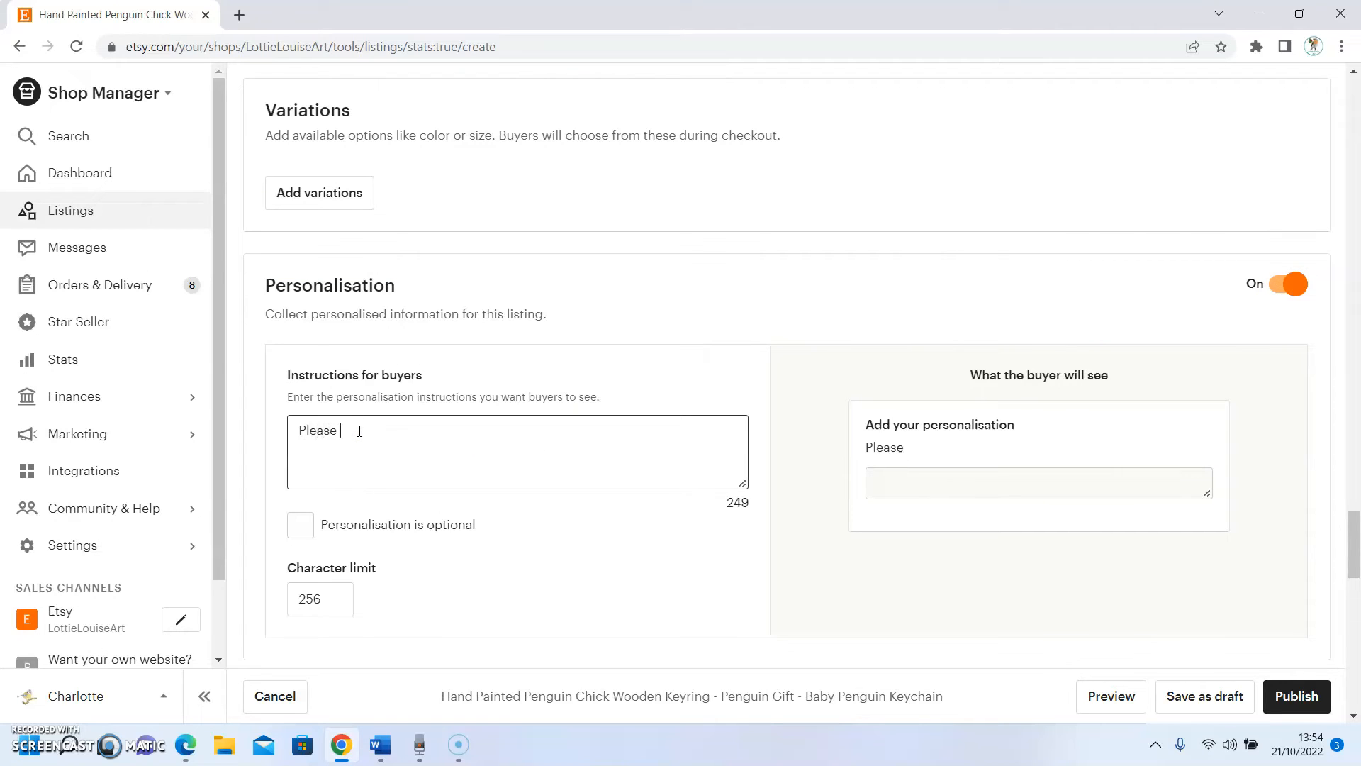
type("w")
key("BackSpace")
type("type the name here that wo")
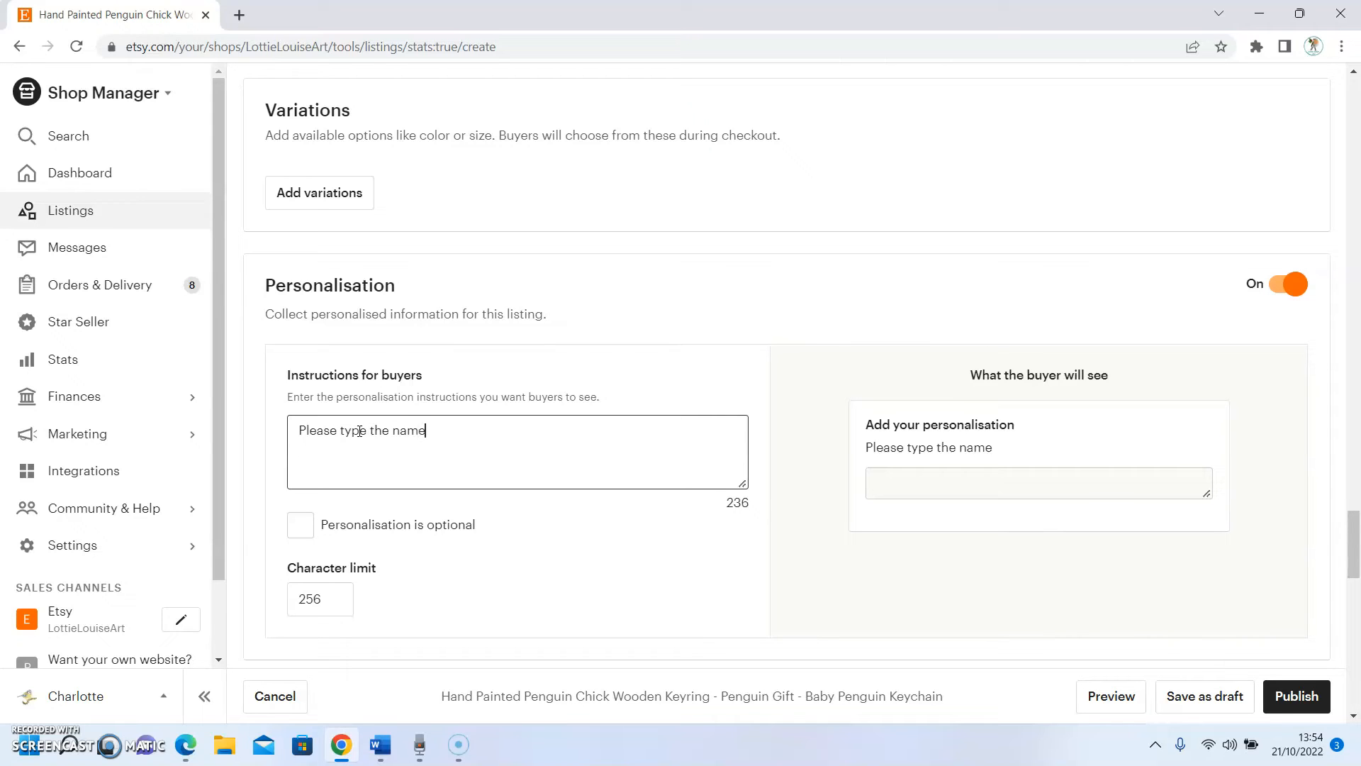
key("BackSpace")
key("BackSpace")
type("you..")
key("BackSpace")
key("BackSpace")
key("BackSpace")
key("BackSpace")
key("BackSpace")
key("BackSpace")
key("BackSpace")
key("BackSpace")
key("BackSpace")
key("BackSpace")
key("BackSpace")
key("BackSpace")
key("BackSpace")
key("BackSpace")
key("BackSpace")
key("BackSpace")
key("BackSpace")
key("BackSpace")
key("BackSpace")
key("BackSpace")
Try the optional personalisation setting, check the character limit, and turn personalisation off.
left_click(299, 524)
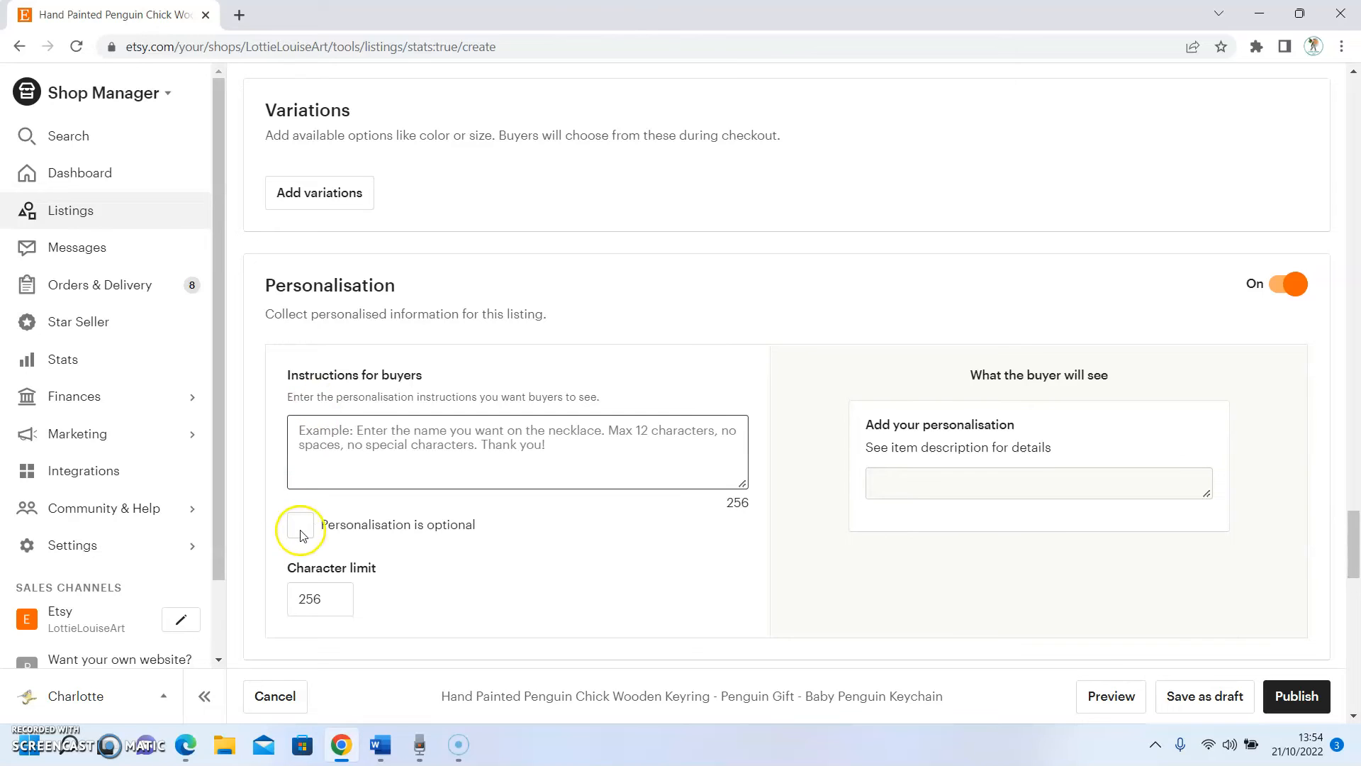
left_click(301, 525)
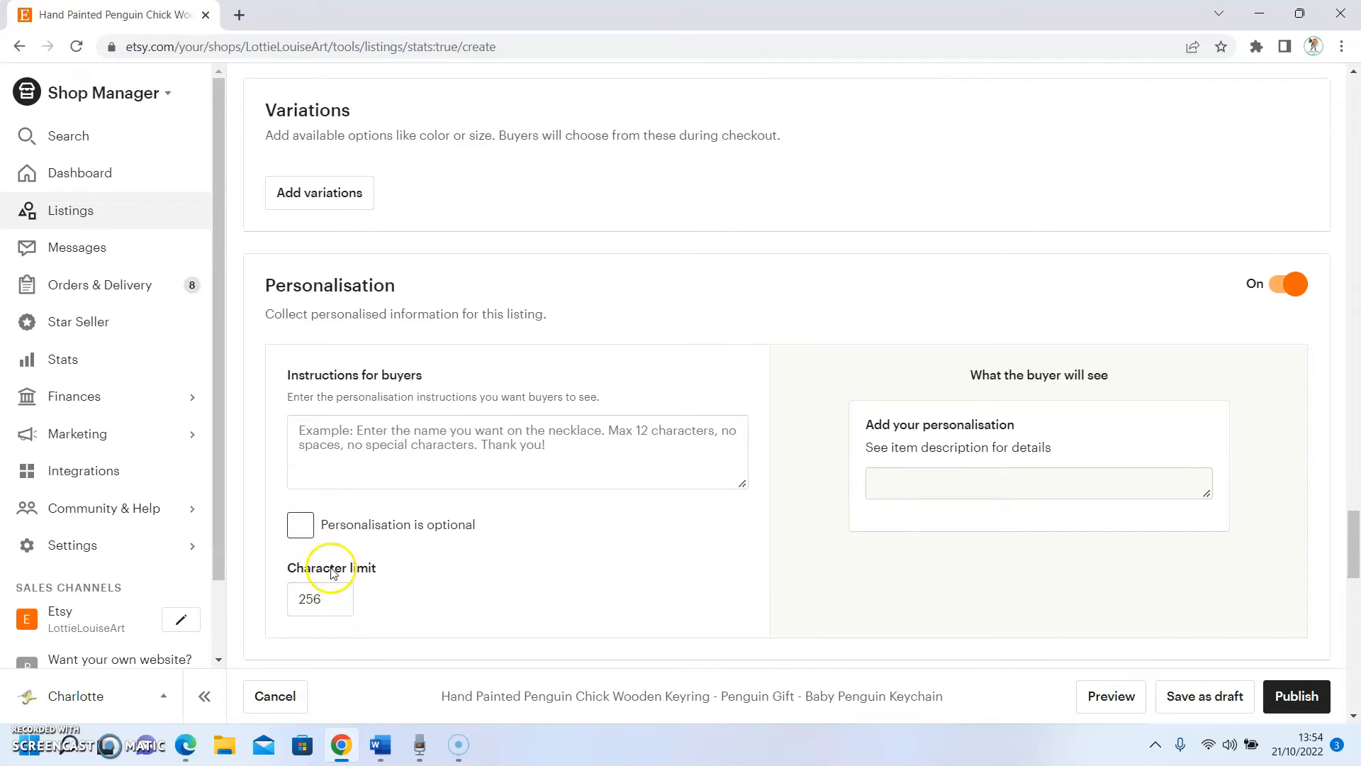
left_click_drag(288, 594, 329, 598)
left_click(329, 598)
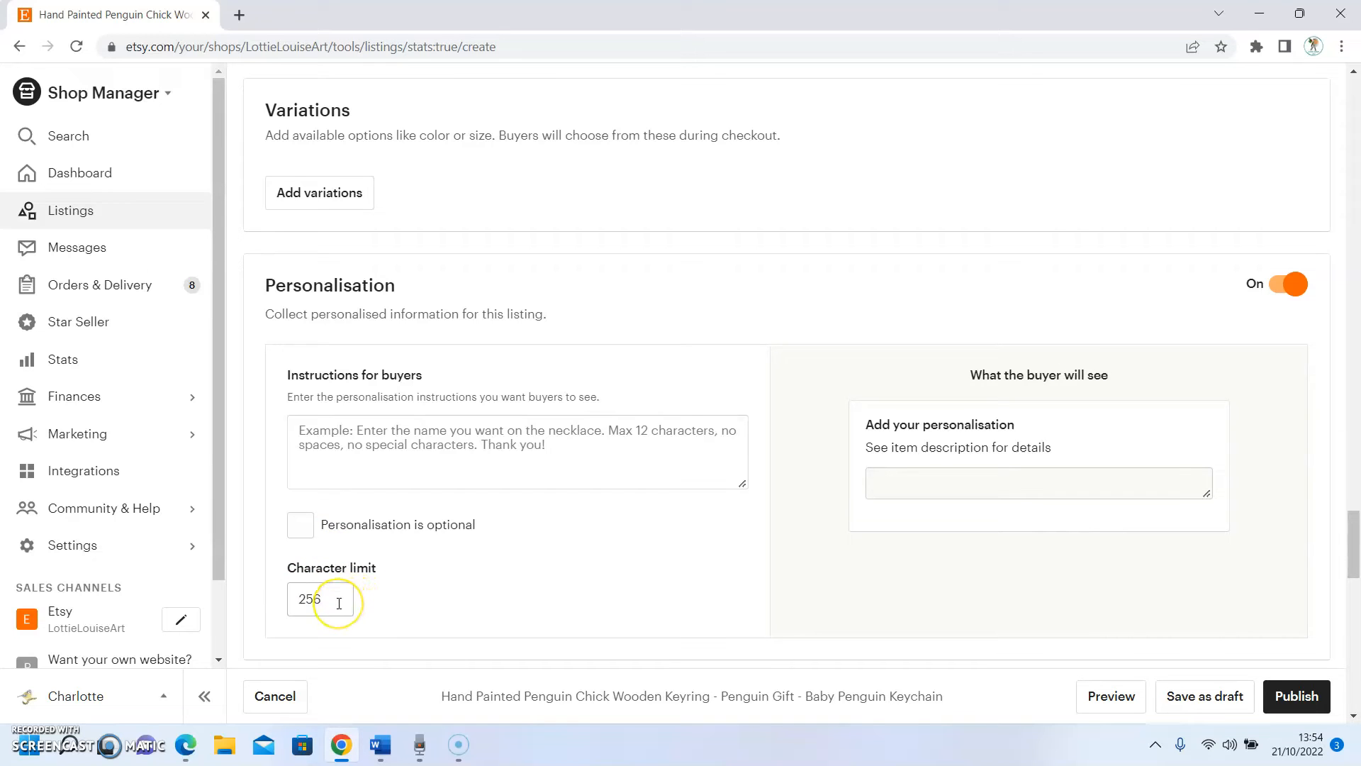
left_click_drag(336, 599, 303, 595)
left_click(401, 590)
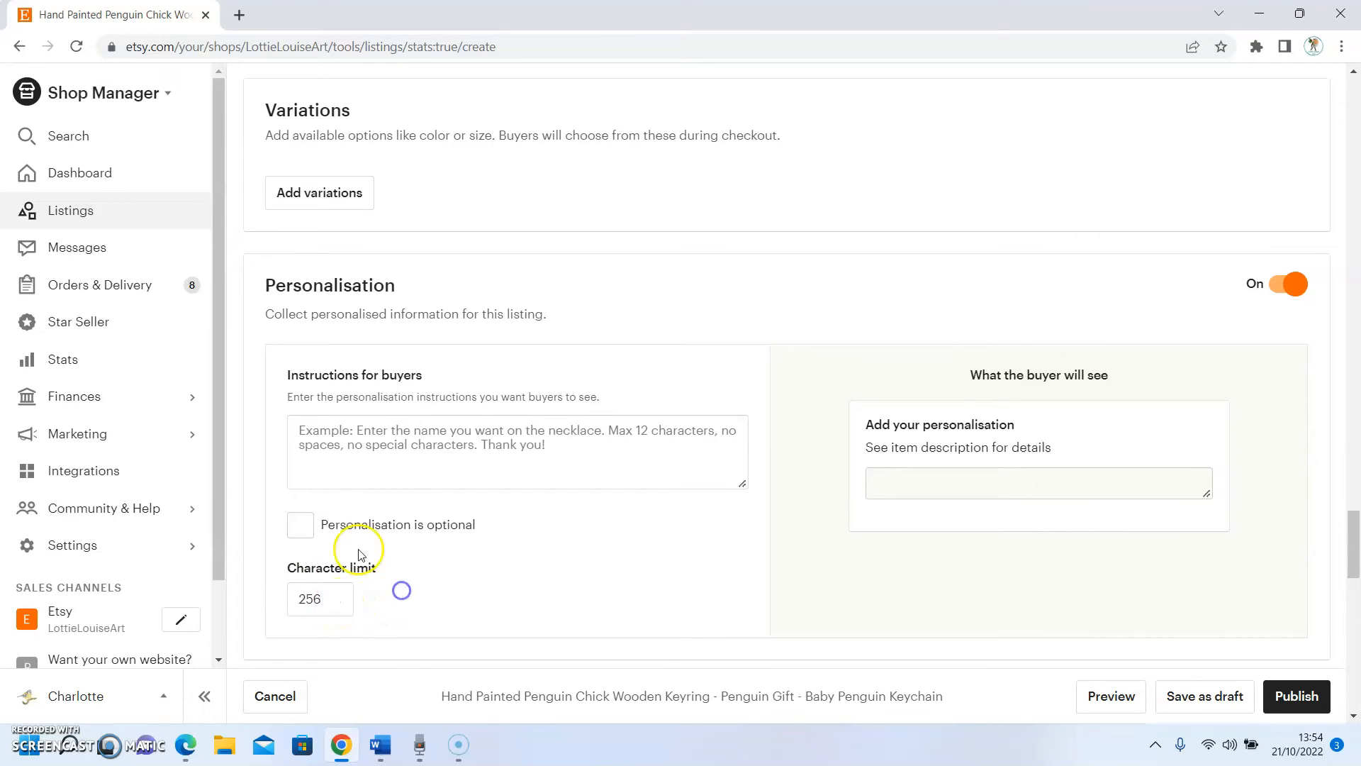
left_click(1295, 285)
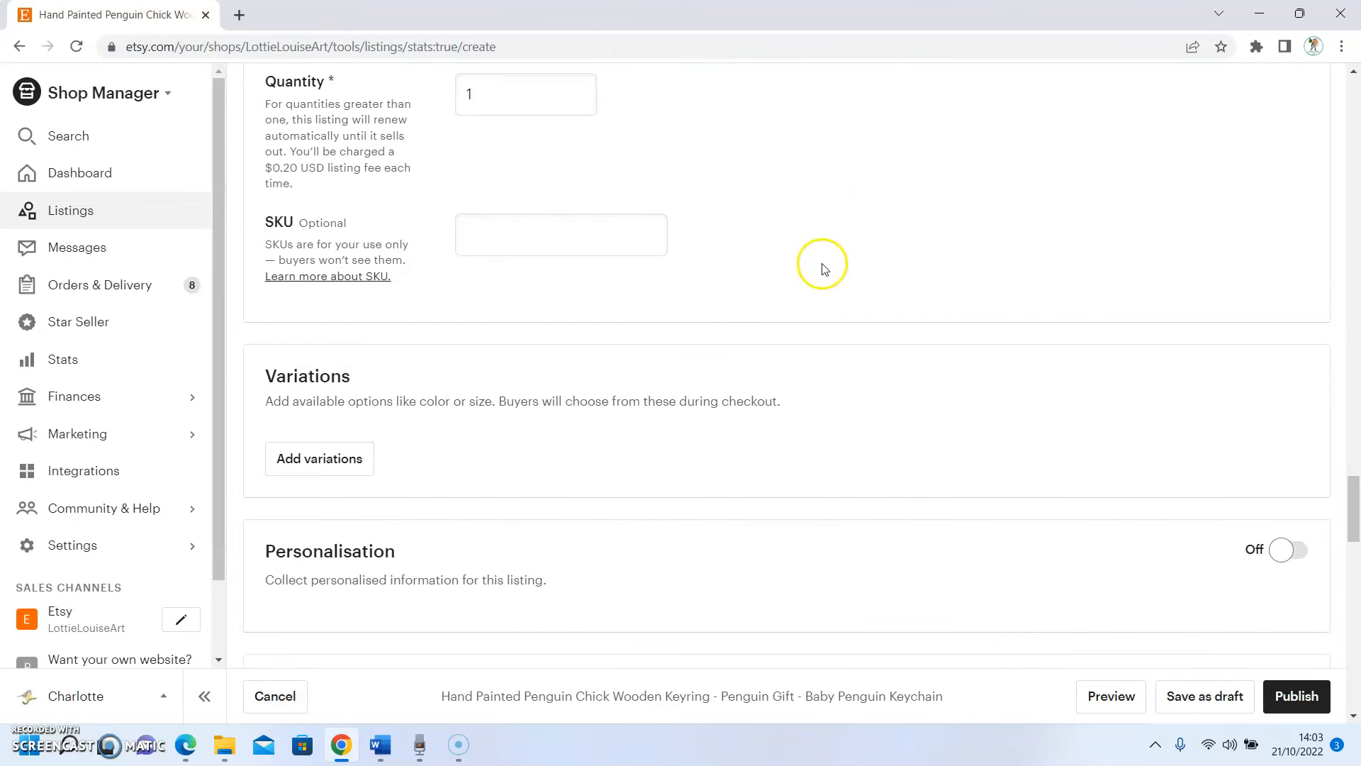
Select "Wooden decorations (small & medium)" as the listing's delivery option.
scroll(823, 268, "down", 6)
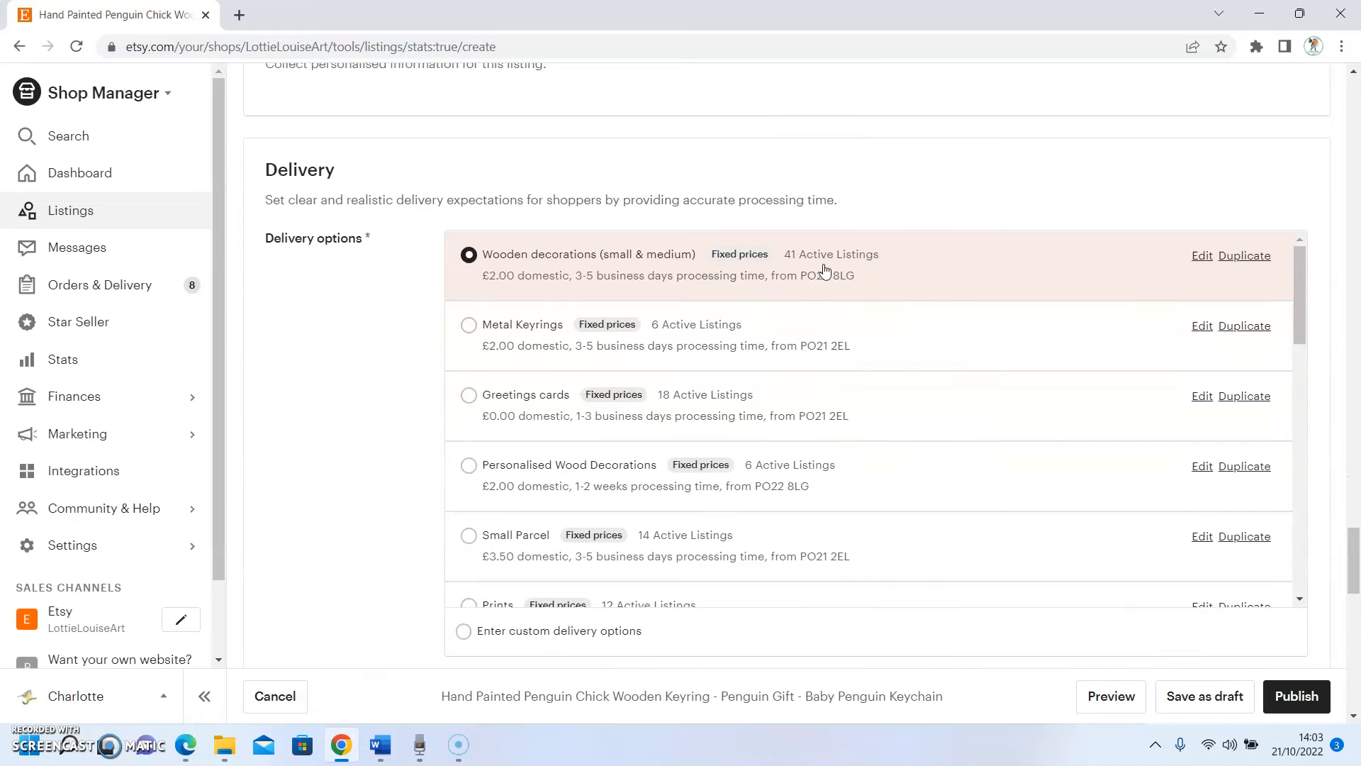
left_click(470, 240)
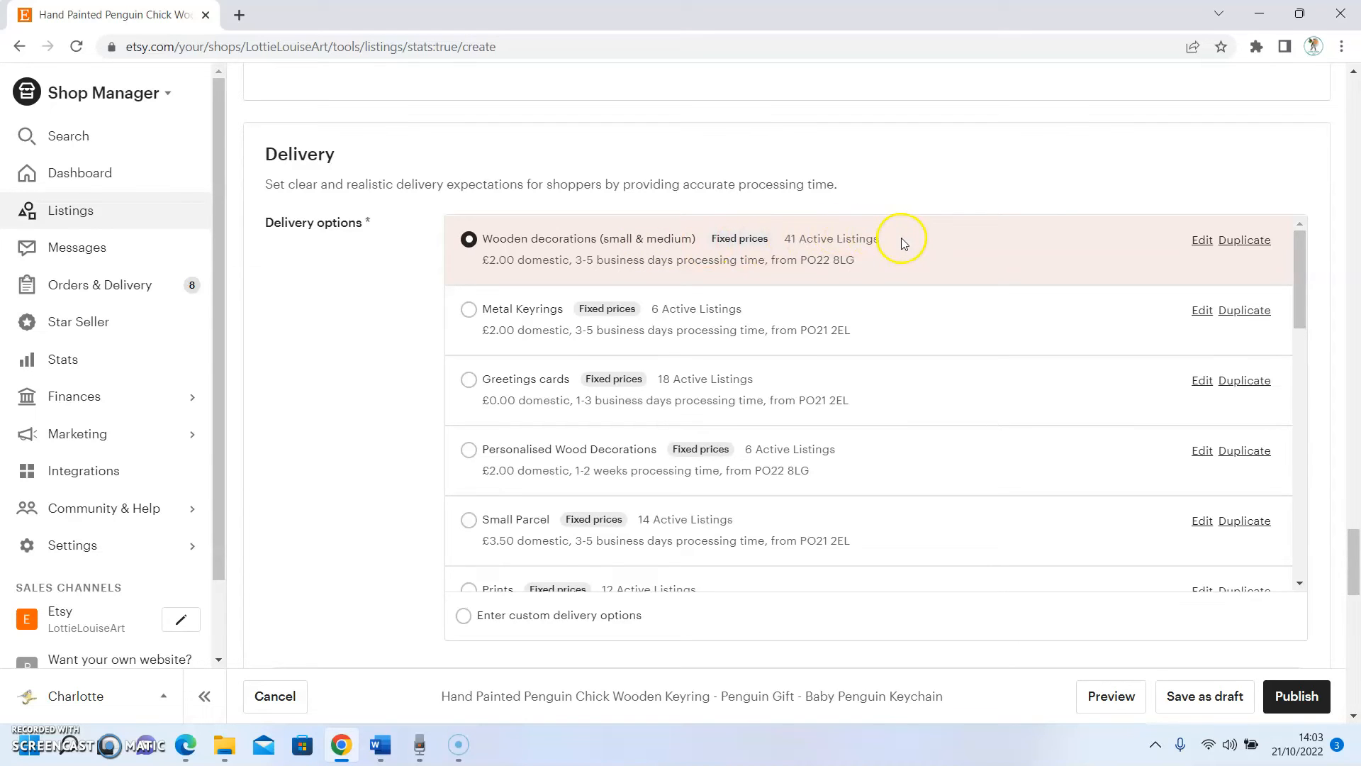
Open the "Wooden decorations (small & medium)" delivery profile for editing and examine its profile name.
left_click(1203, 244)
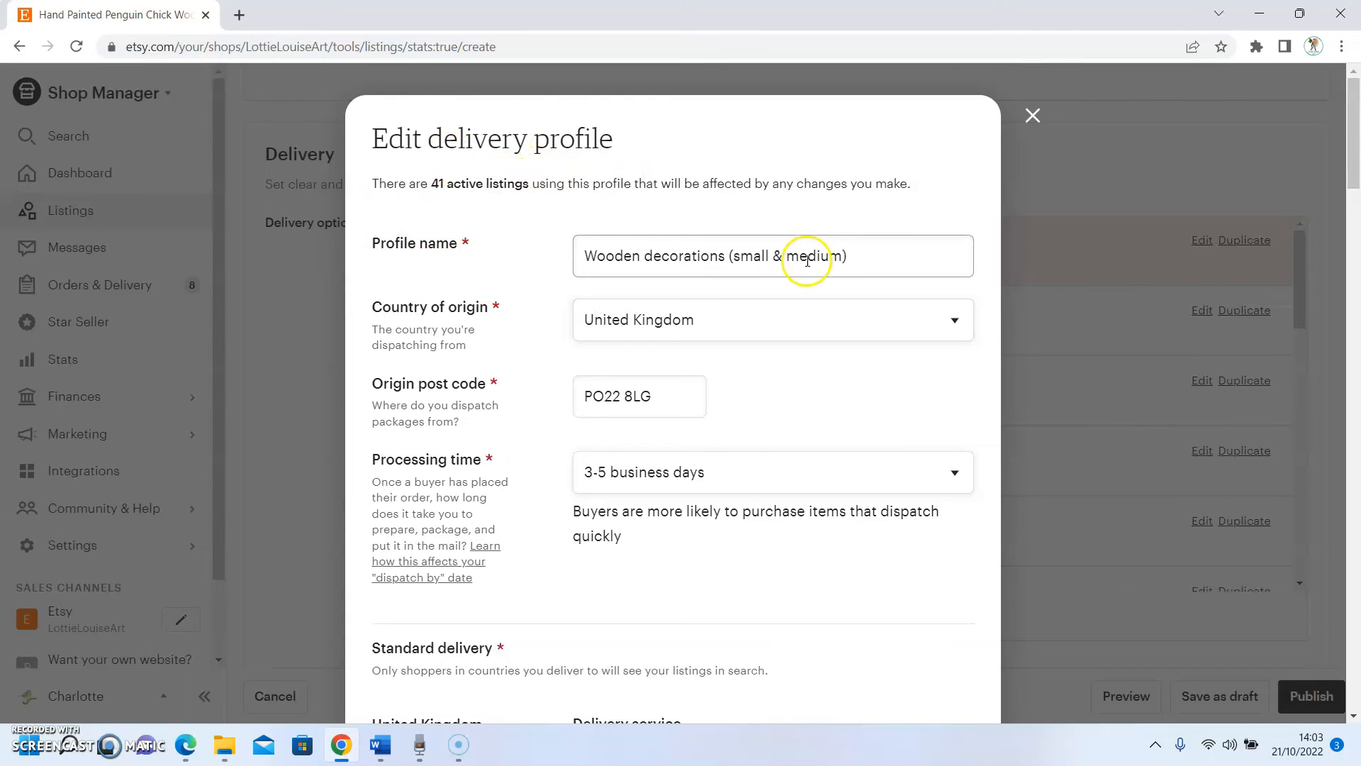
left_click_drag(574, 255, 918, 258)
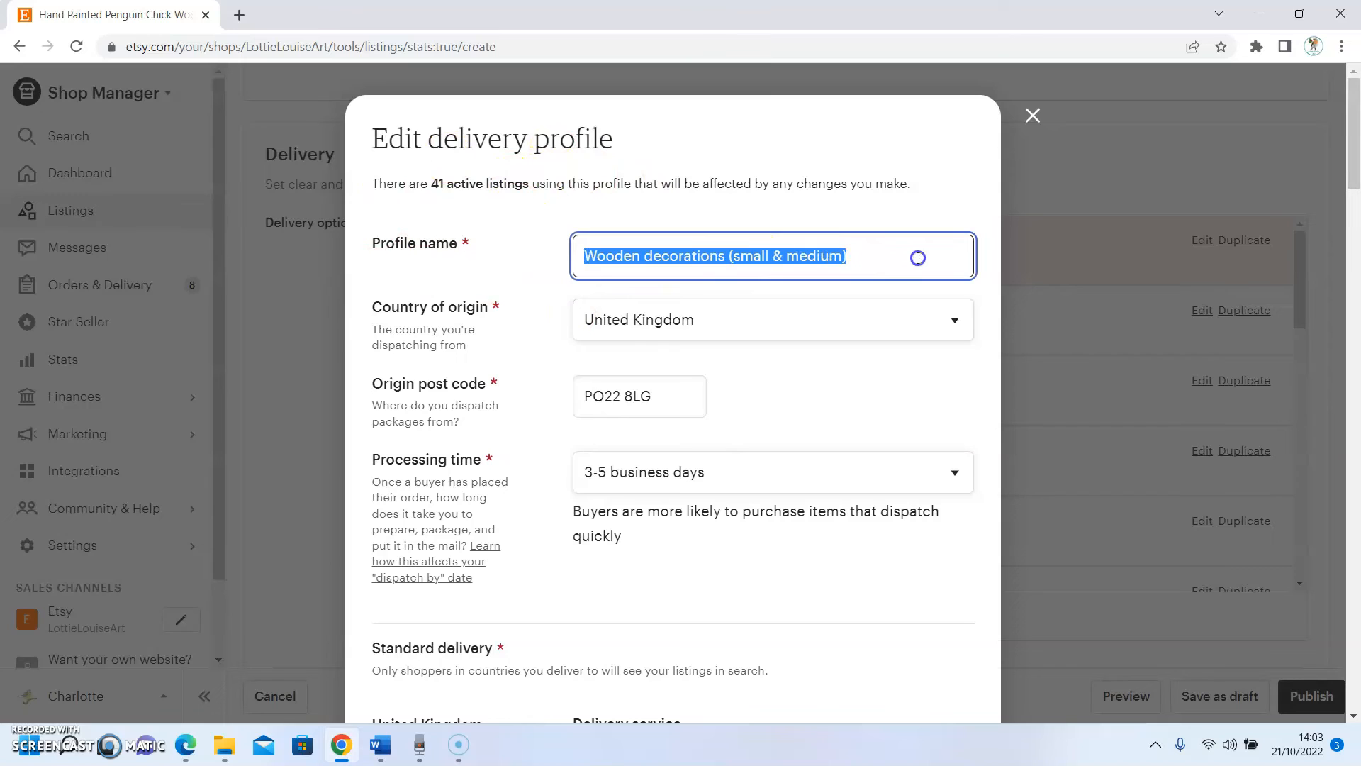
left_click(918, 259)
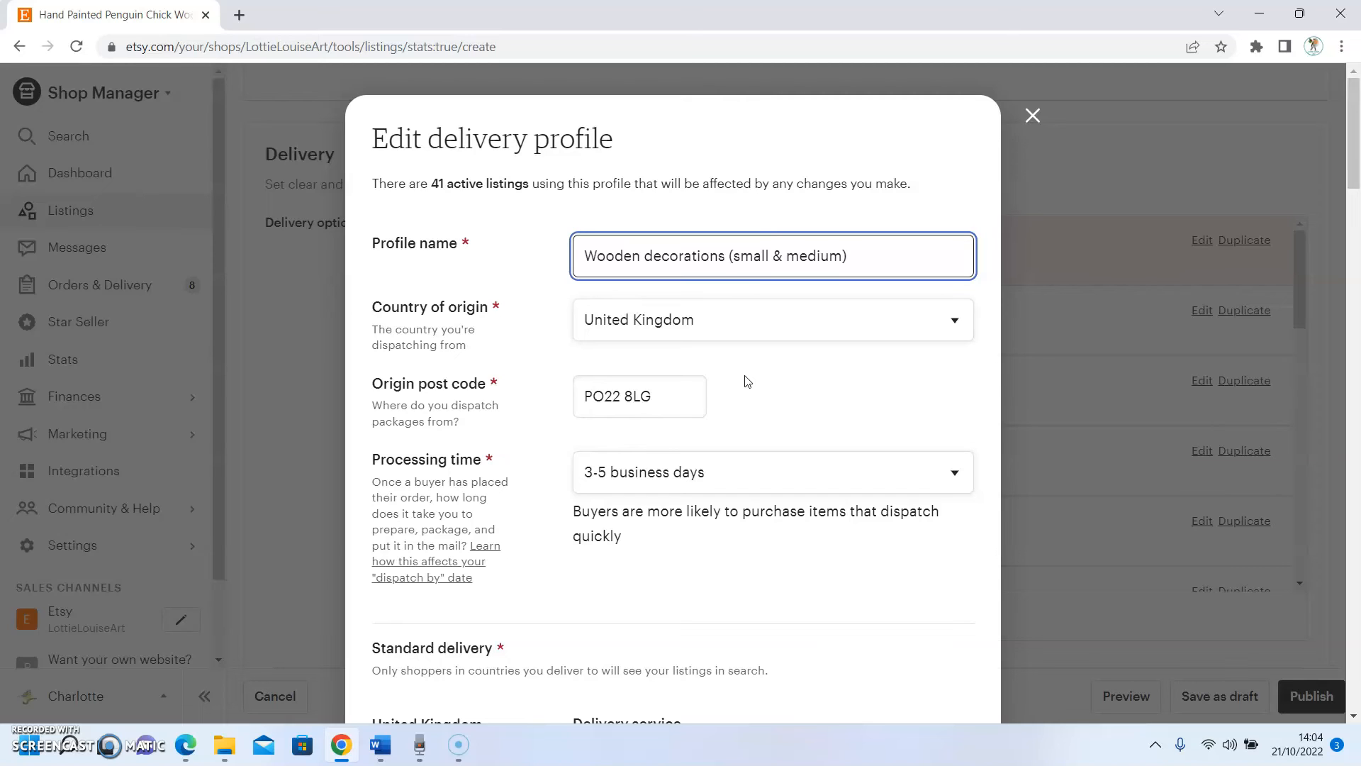
Choose United Kingdom as the delivery profile's country of origin and 3-5 business days as its processing time.
left_click(711, 325)
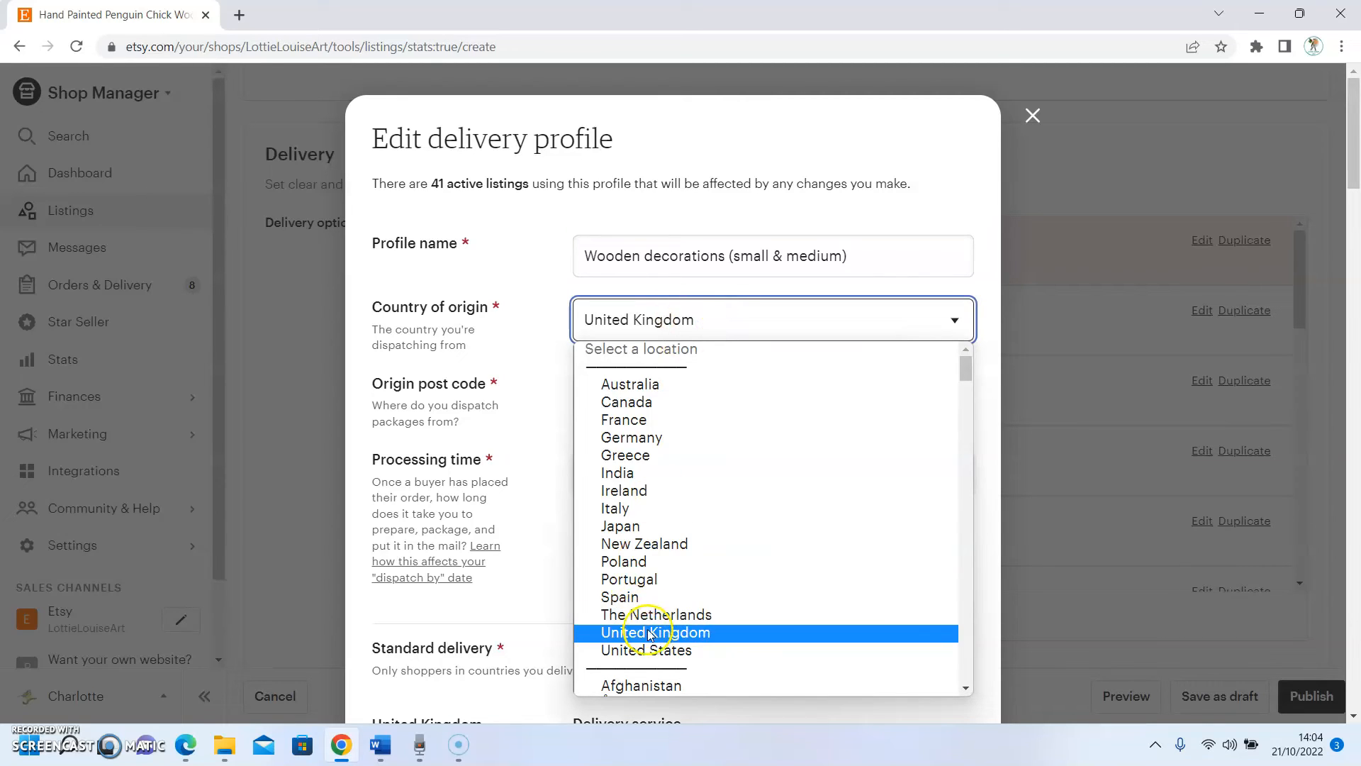
left_click(652, 632)
scroll(756, 370, "down", 5)
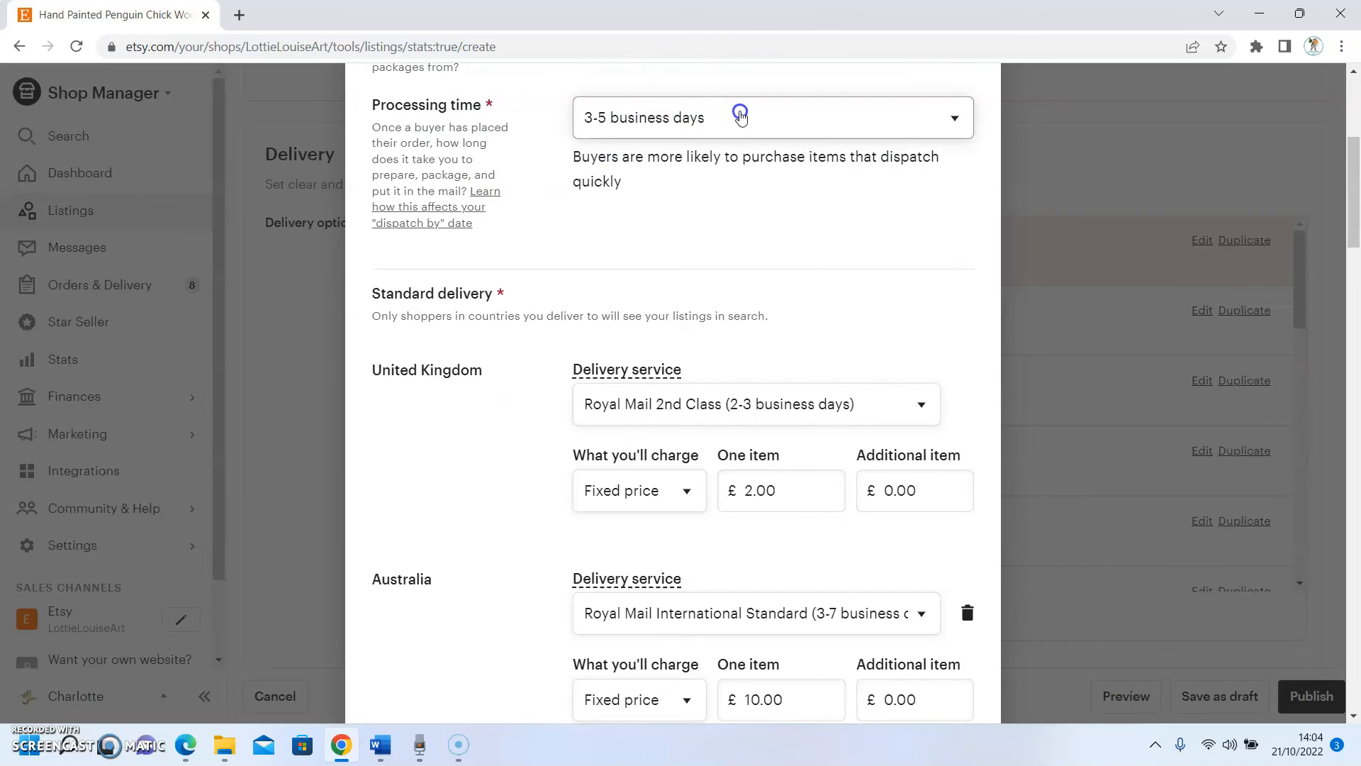
left_click(722, 120)
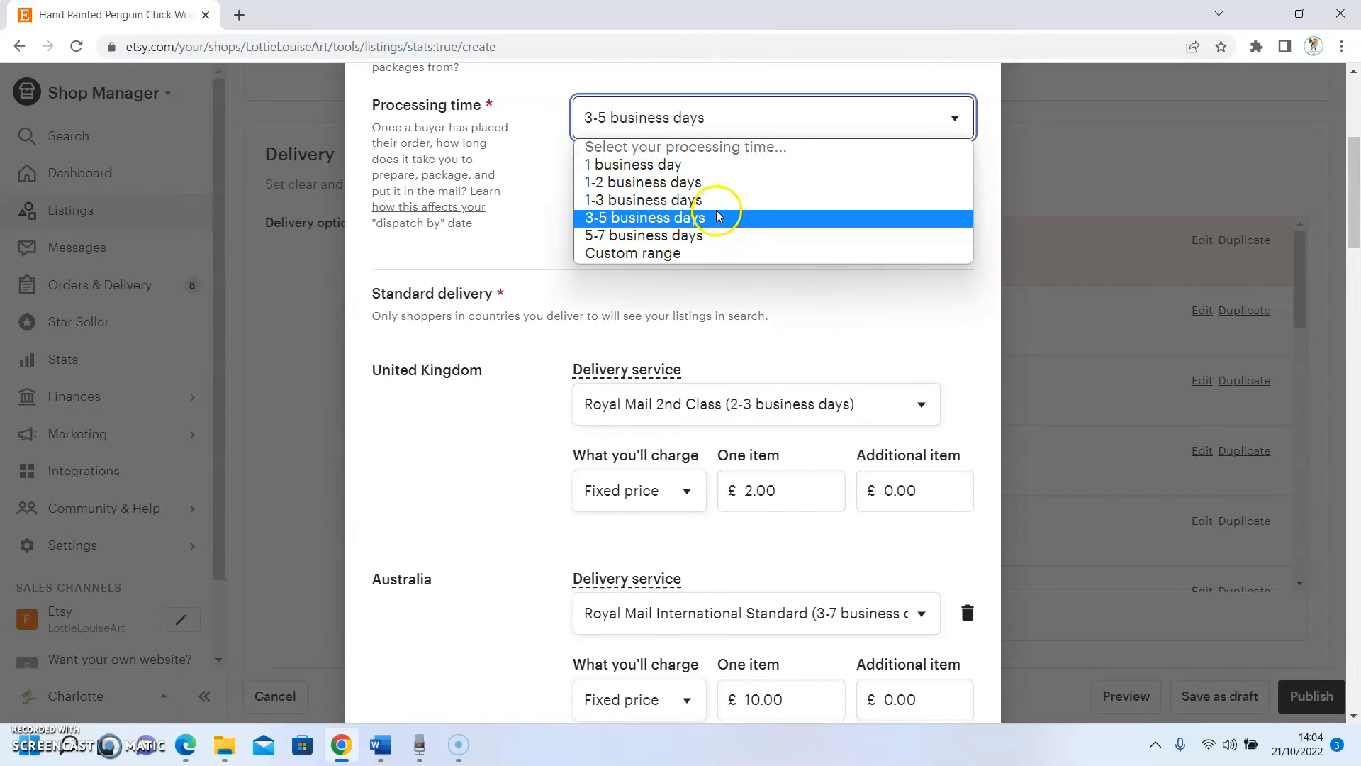
left_click(702, 207)
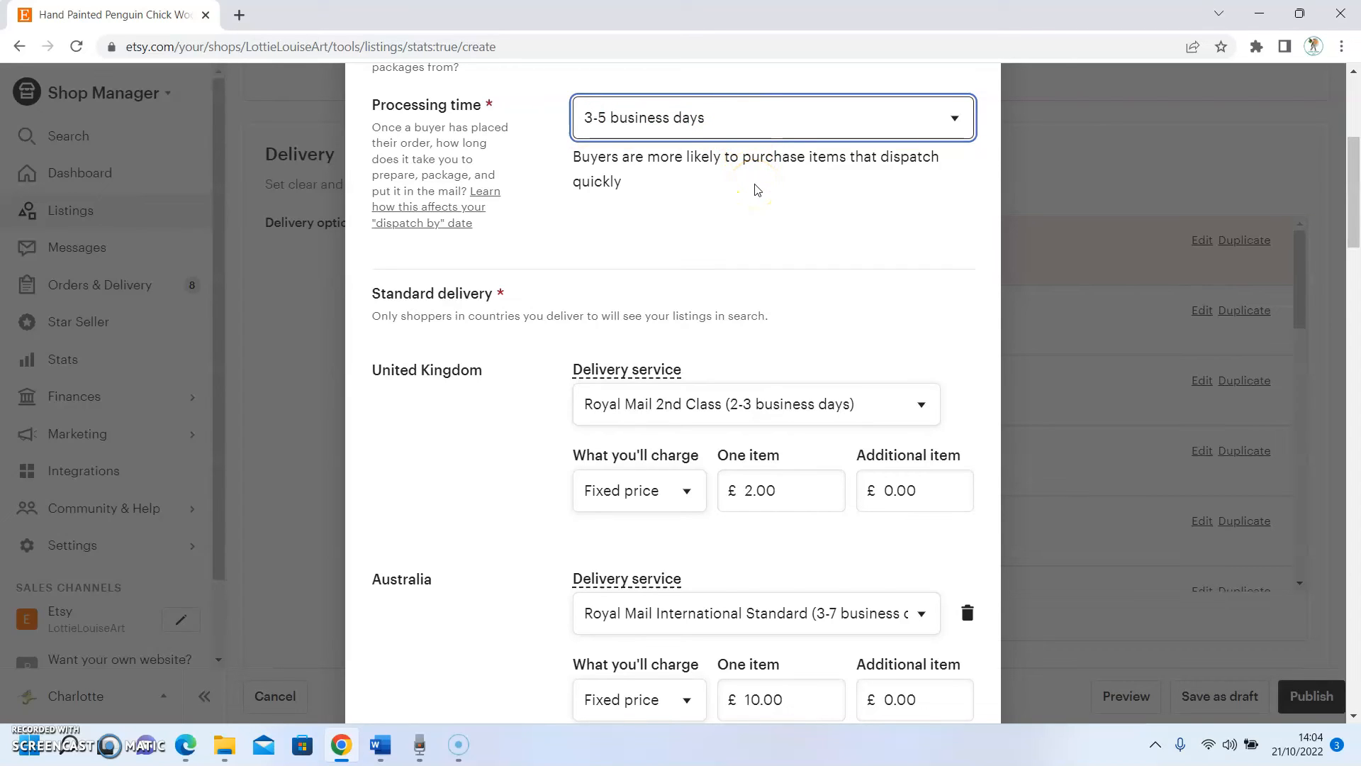
Try a custom processing time range starting at 1 and measured in weeks, and return to 3-5 business days.
left_click(743, 118)
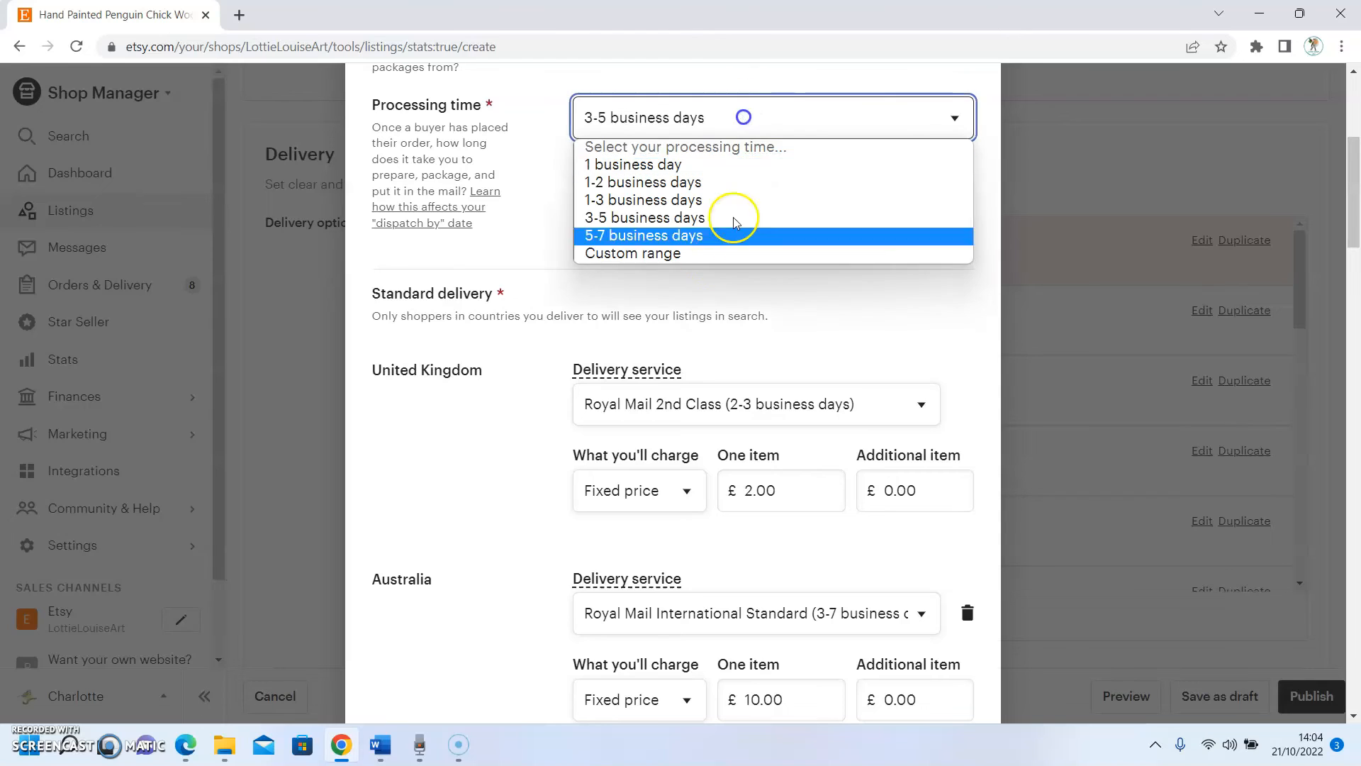
left_click(681, 259)
left_click(662, 170)
left_click(752, 176)
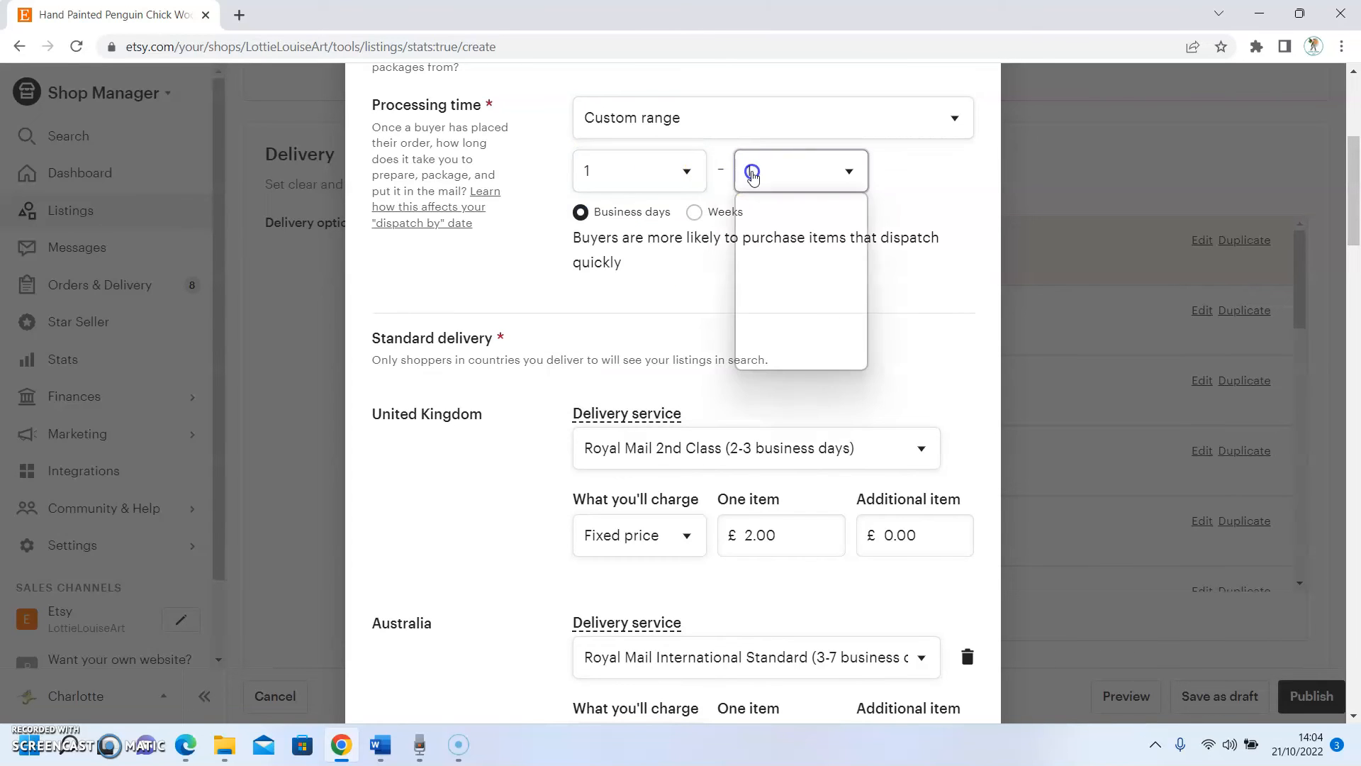
left_click(764, 222)
left_click(698, 212)
left_click(738, 101)
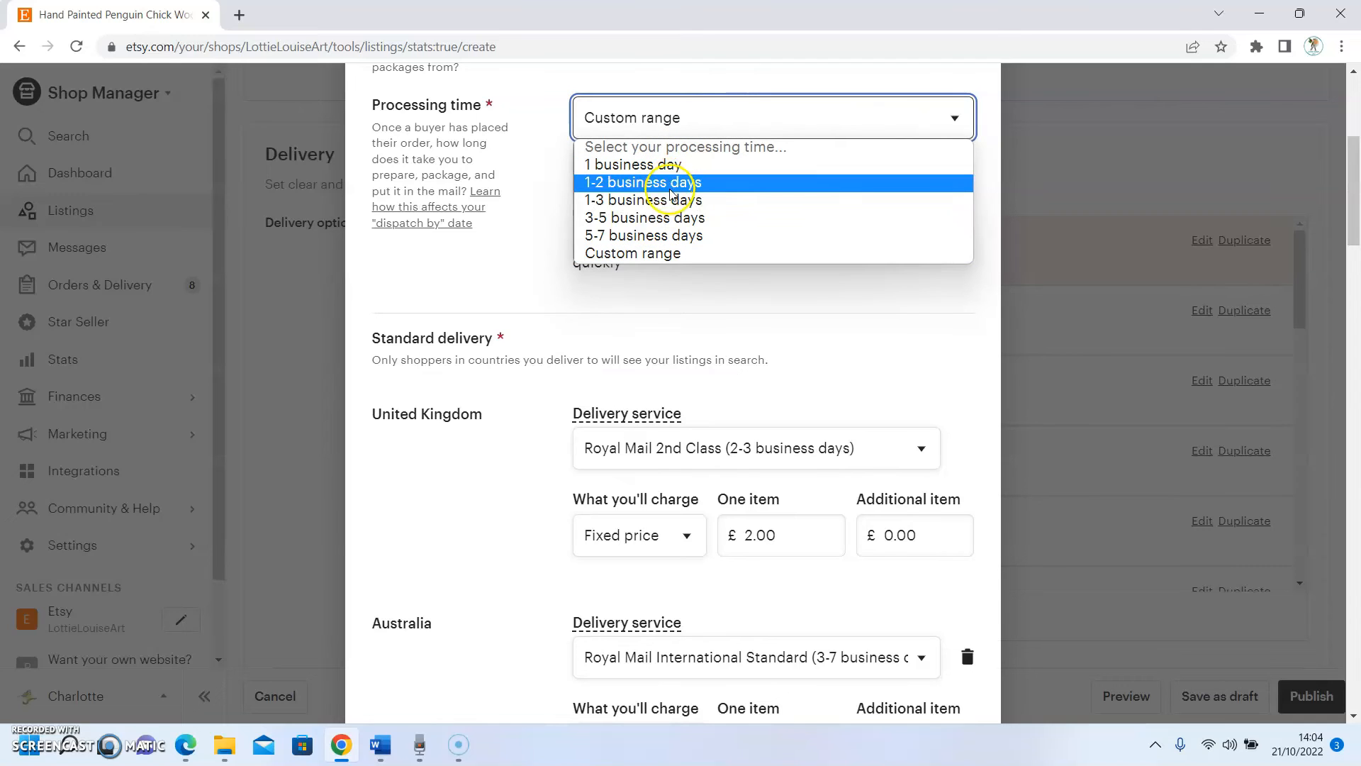
left_click(669, 217)
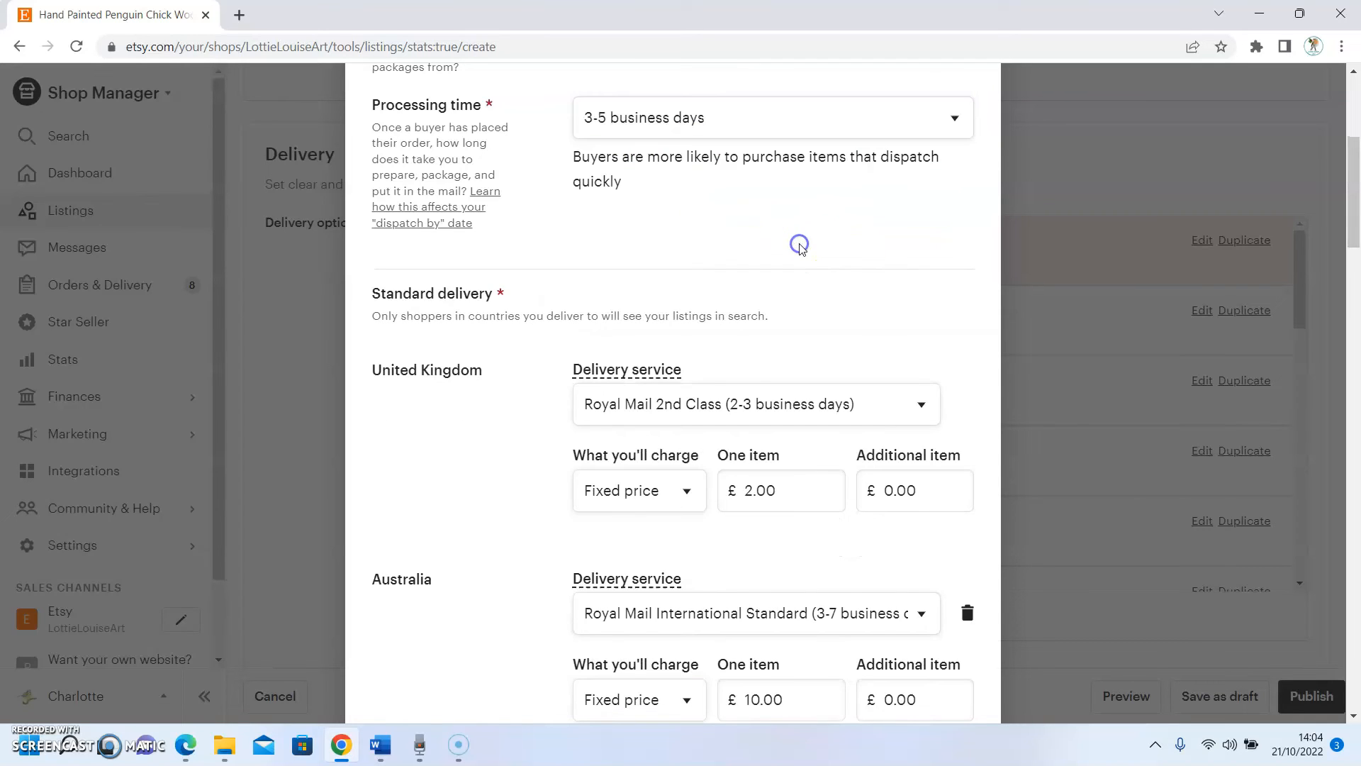
Examine the United Kingdom delivery service and its charges for one item and an additional item.
scroll(711, 225, "down", 2)
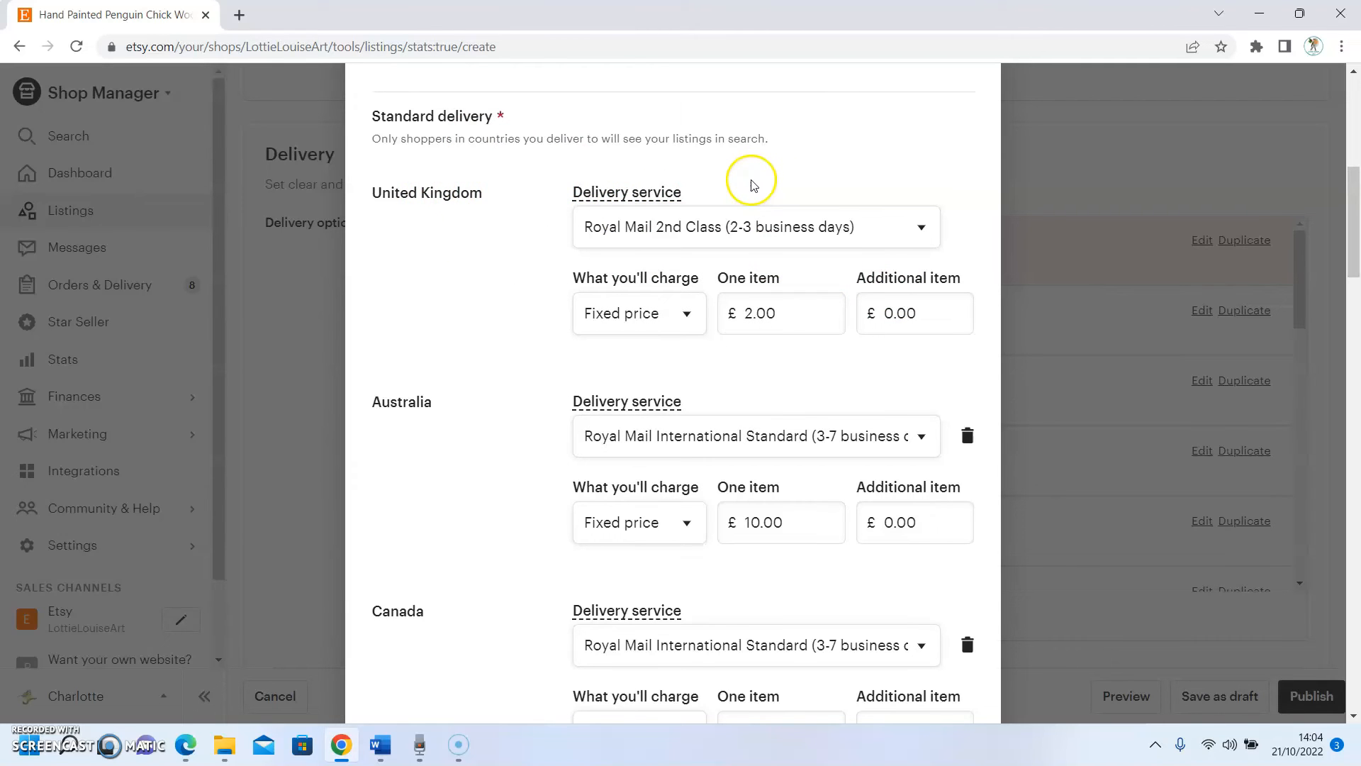
left_click(784, 313)
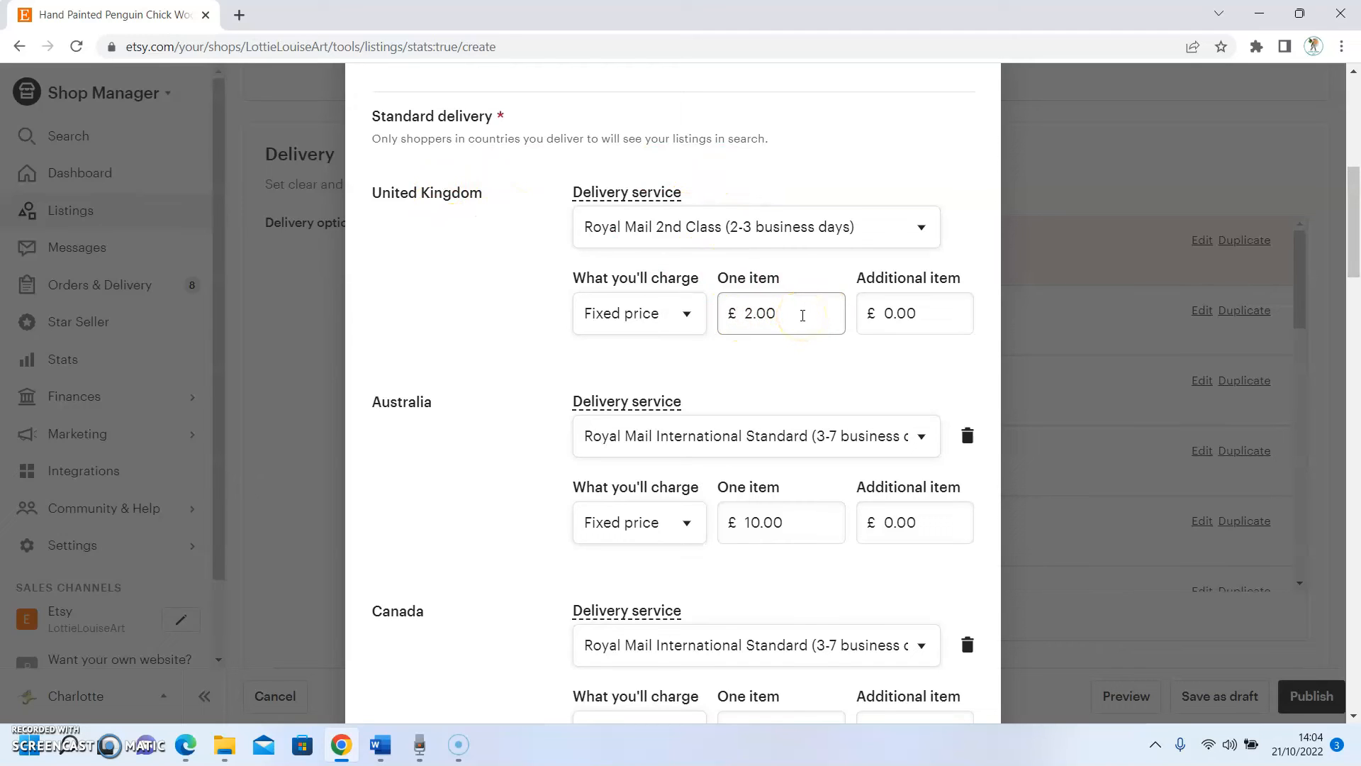
left_click(929, 318)
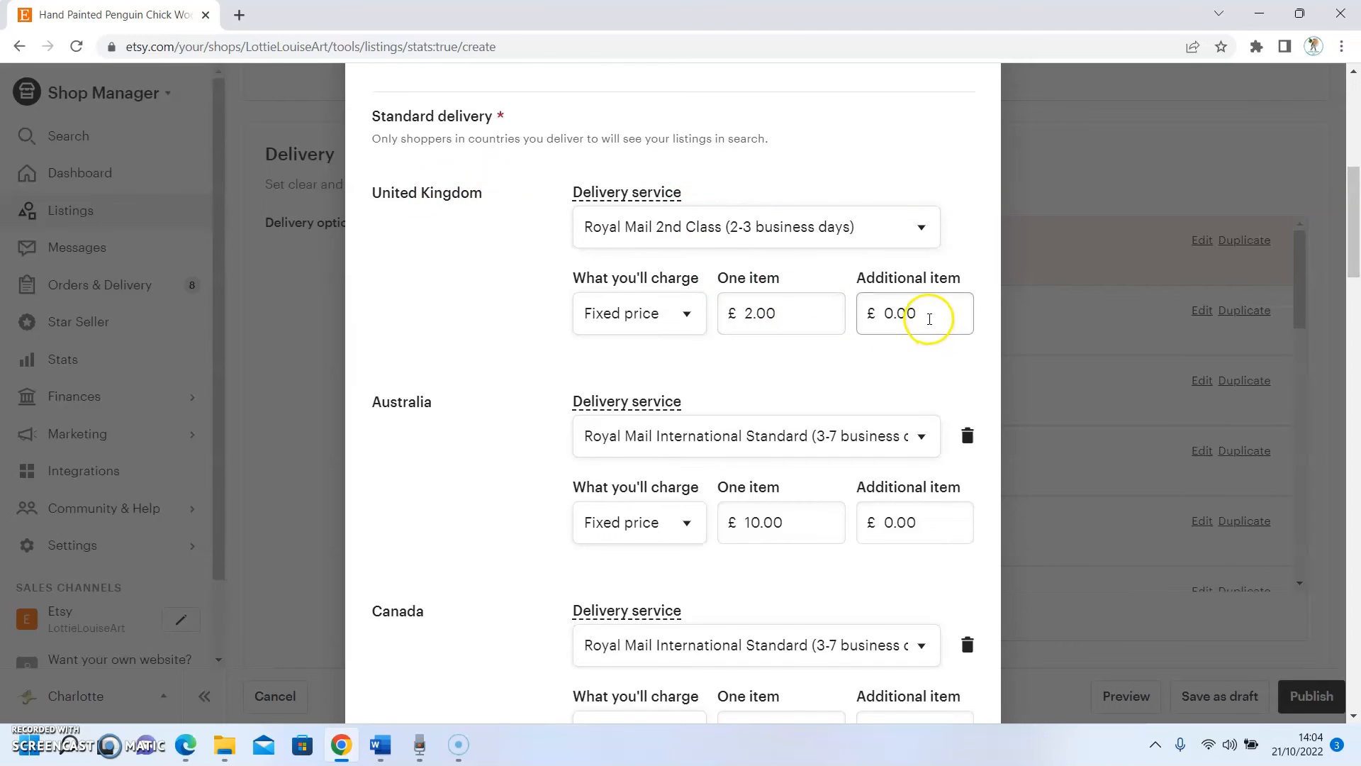
double_click(928, 314)
left_click(948, 312)
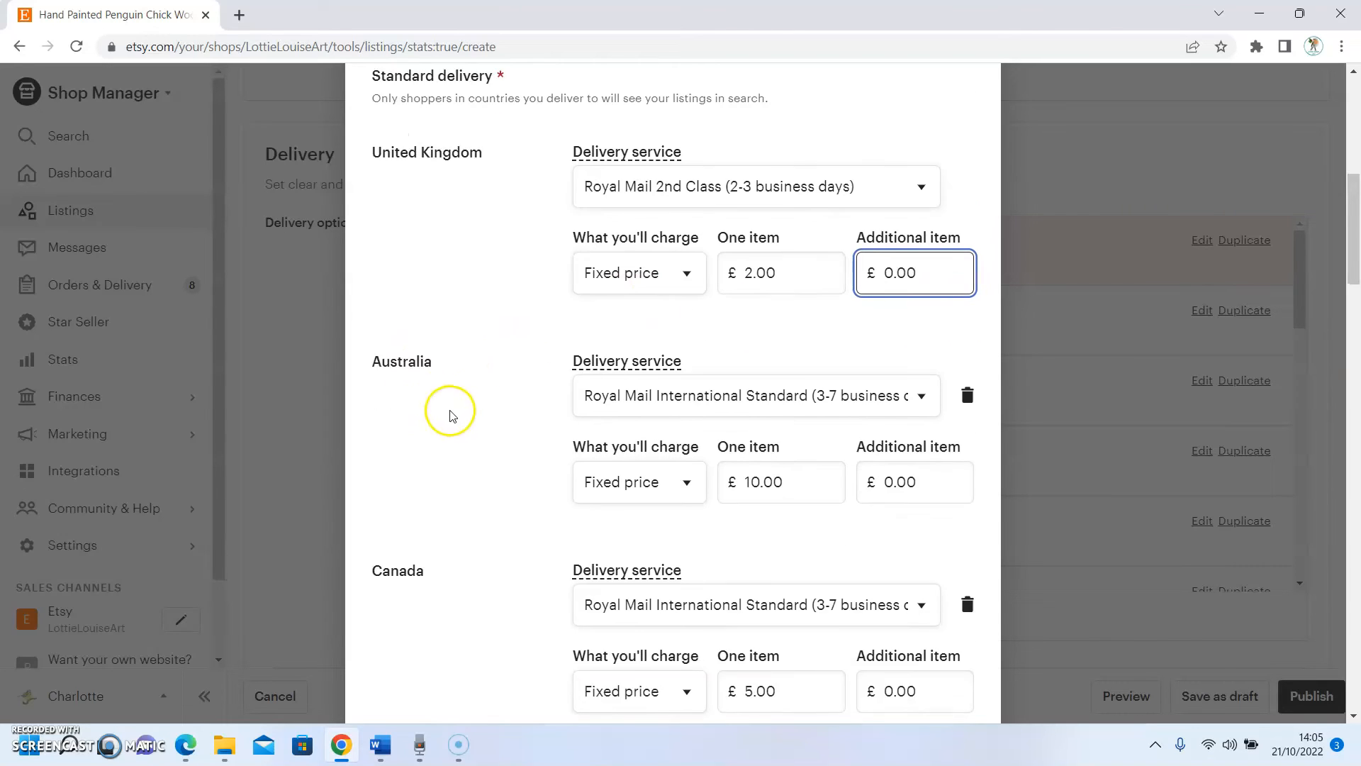
Review the delivery services and fixed charges for the destinations from Australia to the United States.
scroll(423, 405, "down", 1)
left_click(401, 312)
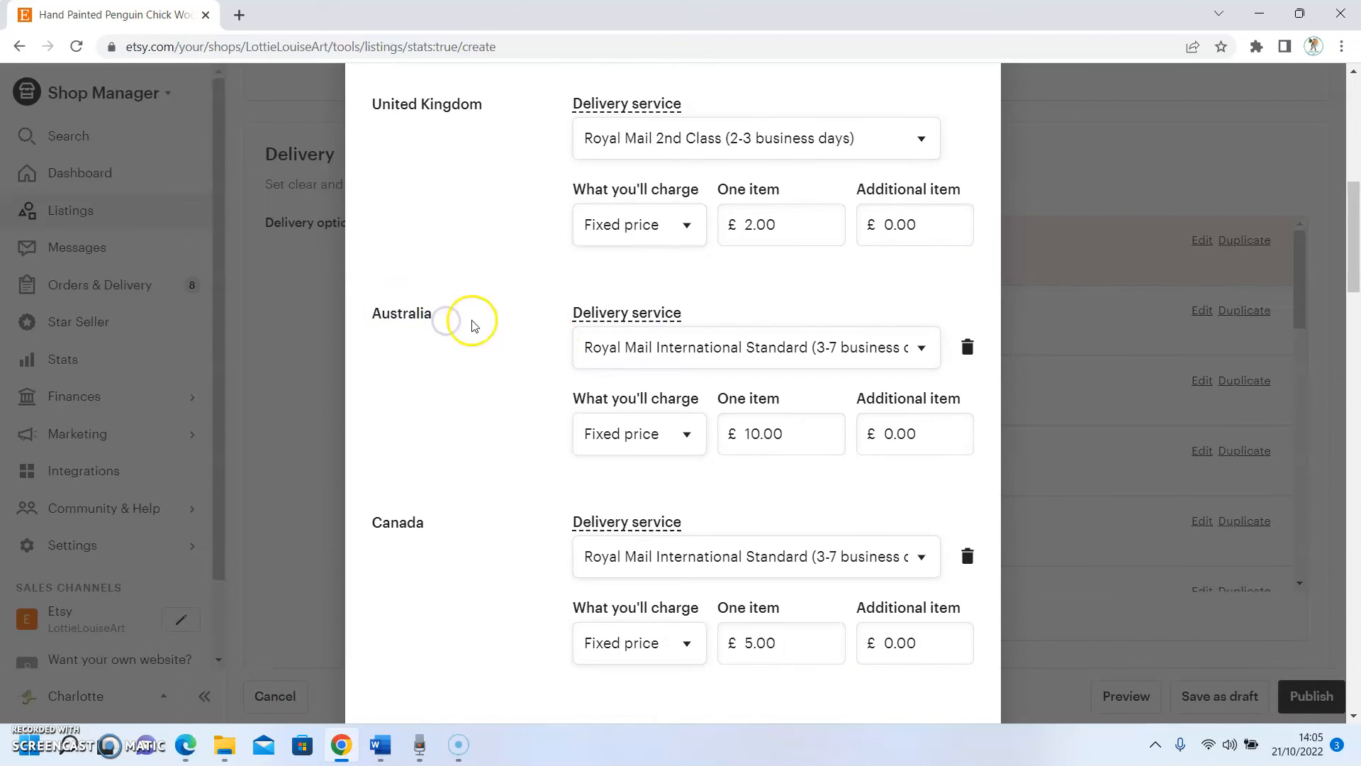
scroll(523, 316, "down", 1)
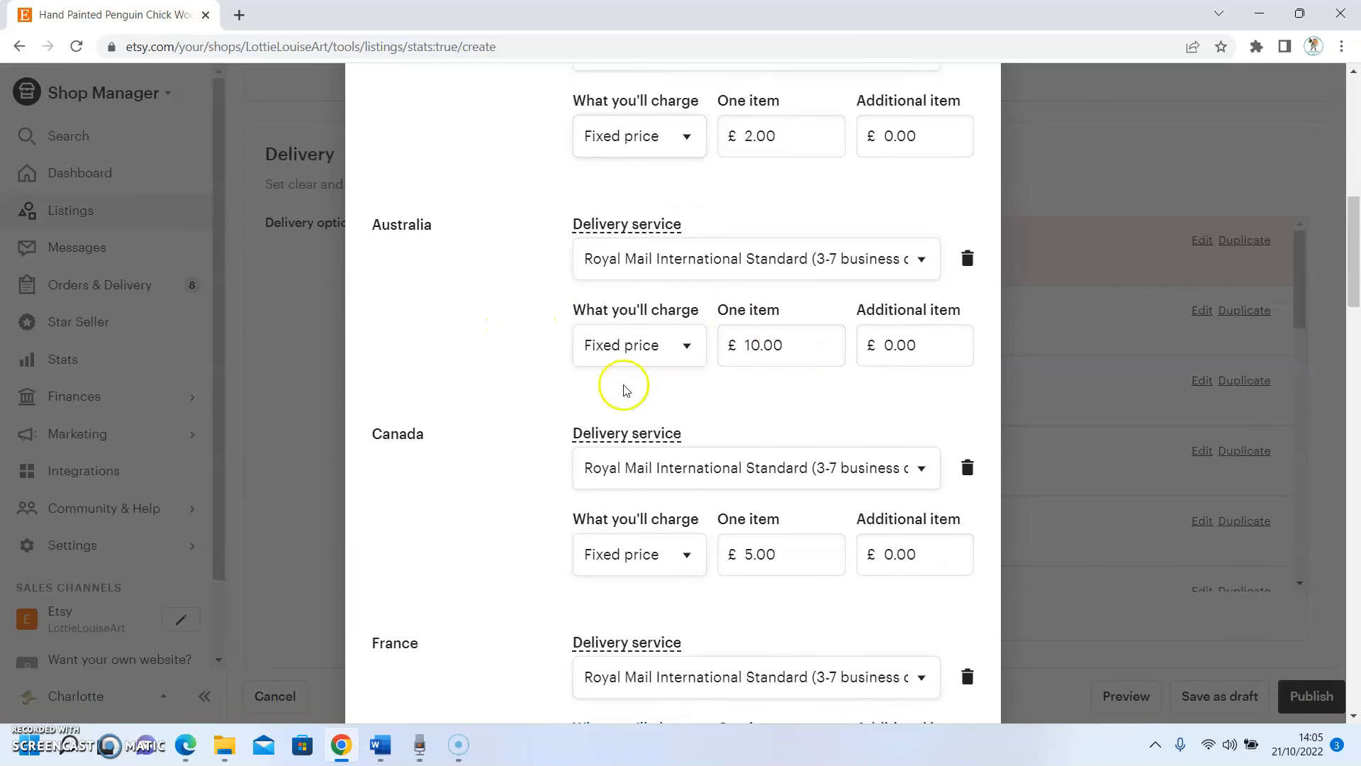
scroll(535, 441, "down", 8)
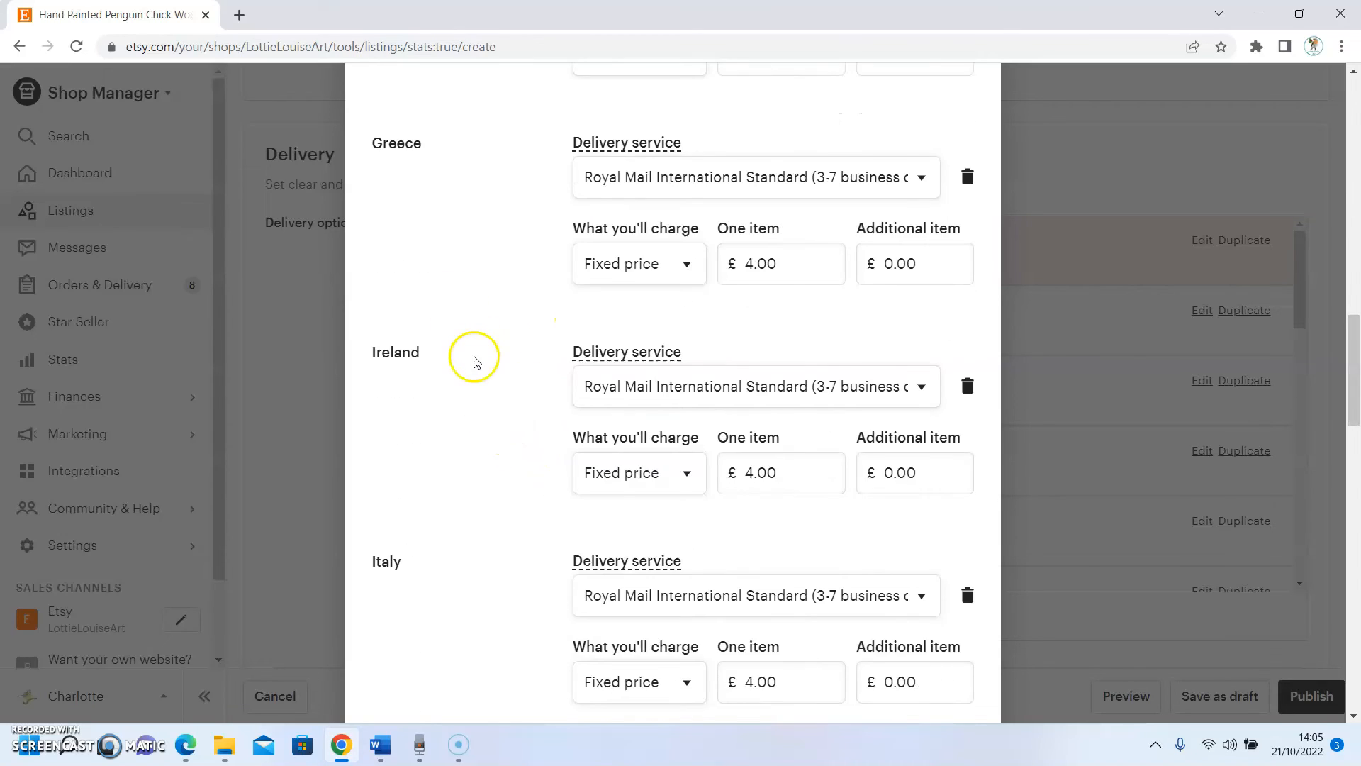
scroll(474, 361, "down", 7)
scroll(475, 365, "down", 7)
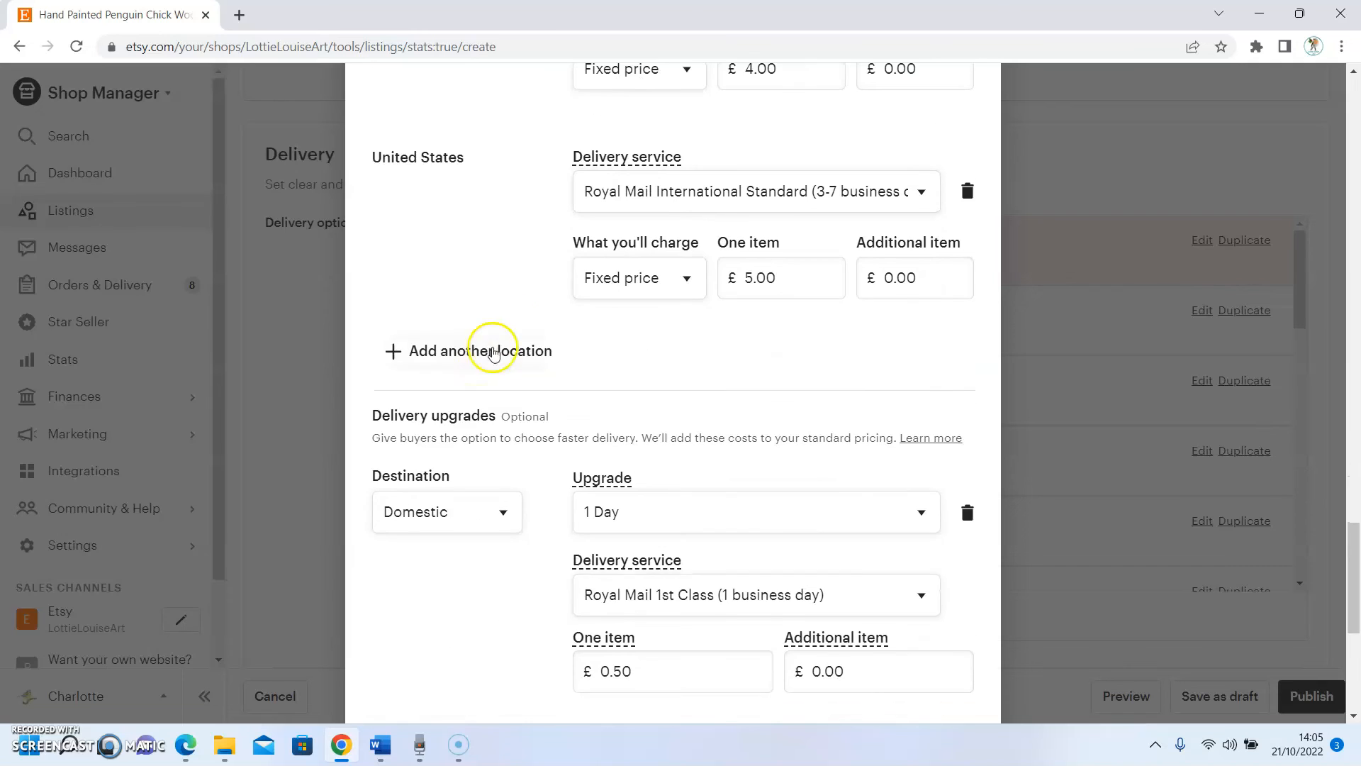
scroll(667, 382, "up", 4)
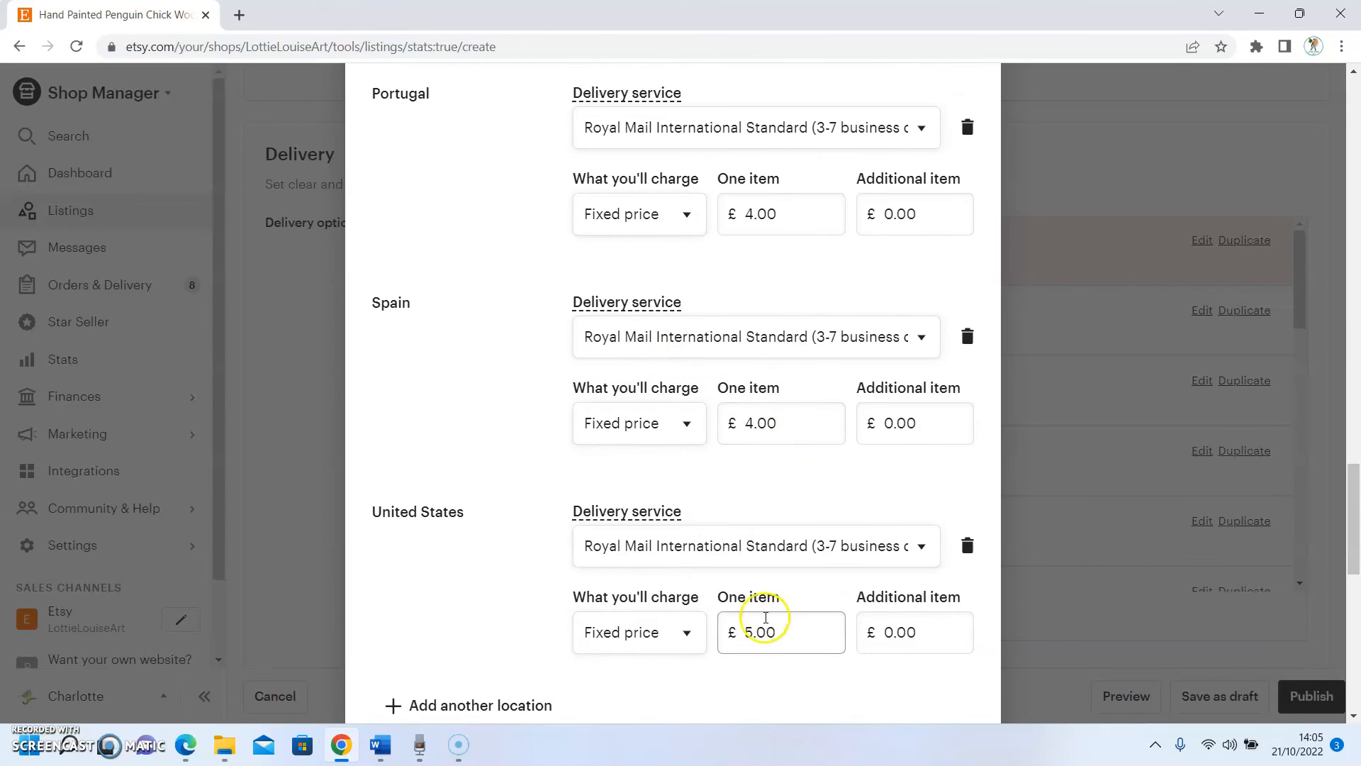
scroll(787, 418, "up", 3)
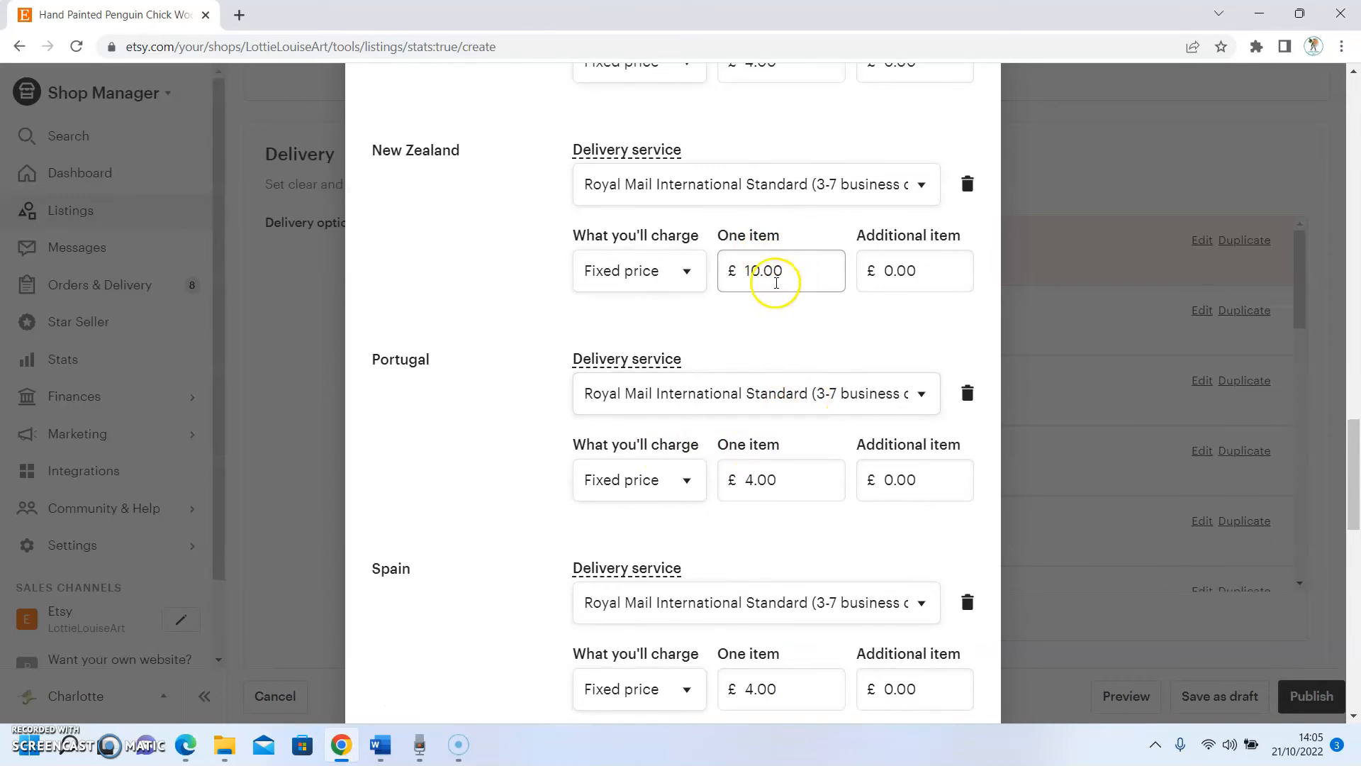
scroll(786, 297, "up", 2)
scroll(780, 284, "up", 4)
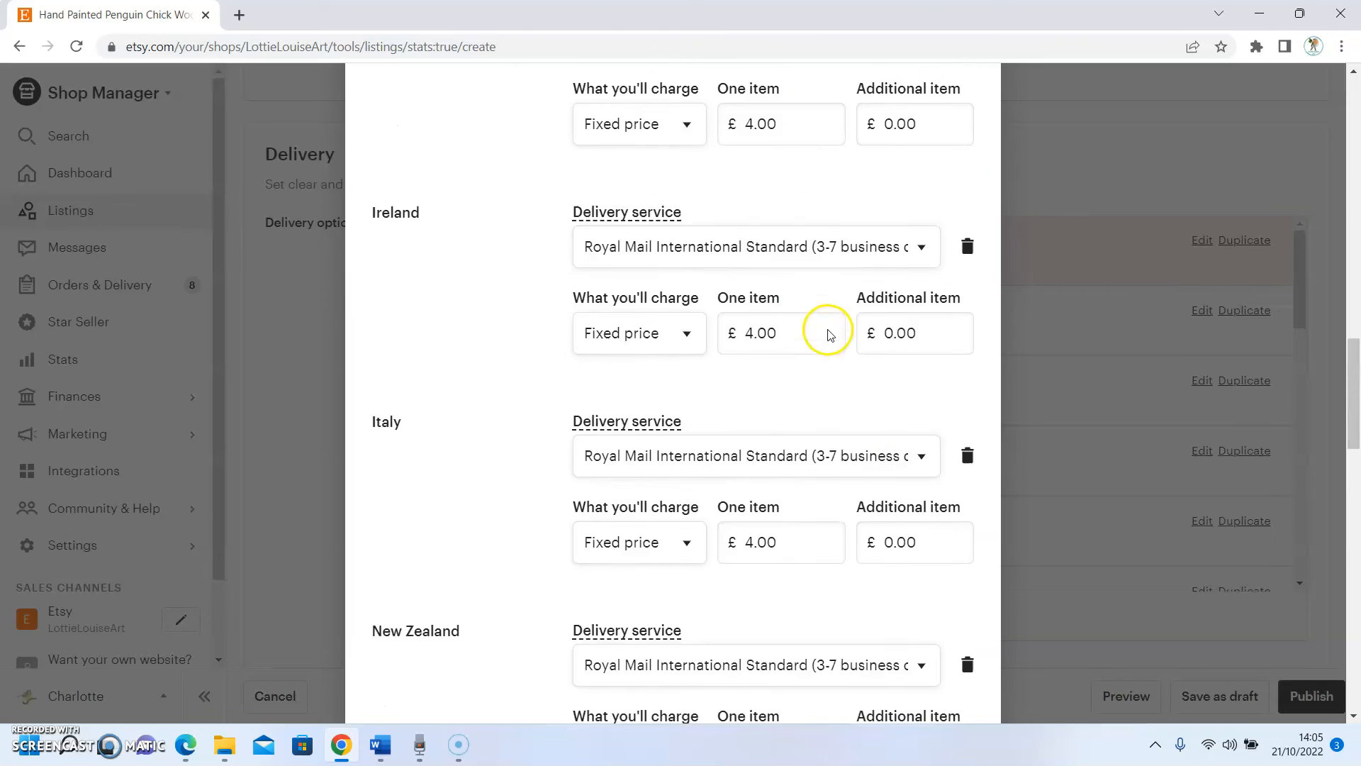
Select Royal Mail International Standard (3-7 business days) as Italy's delivery service.
left_click(739, 505)
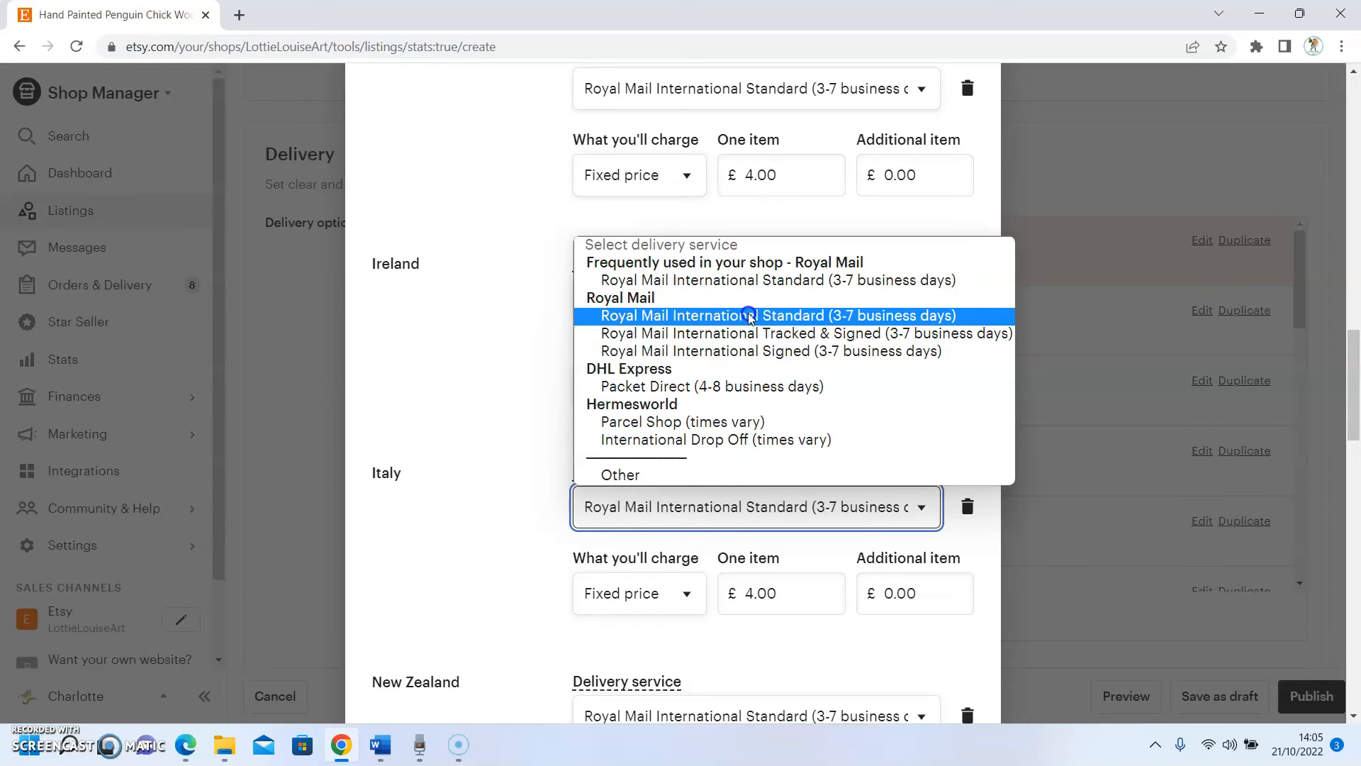
left_click(744, 280)
left_click(471, 243)
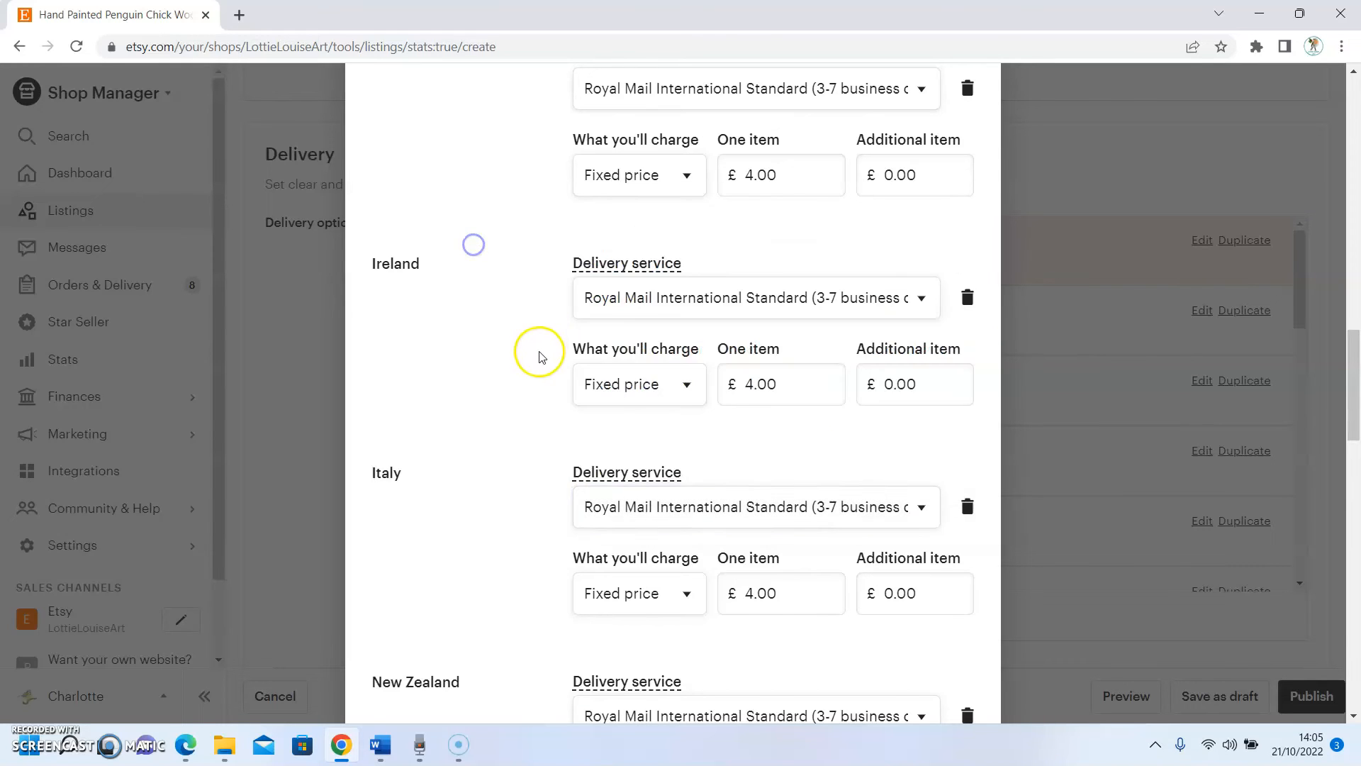
Compare the fixed delivery charges across the international destinations and check the optional delivery upgrades below them.
scroll(536, 355, "down", 5)
scroll(530, 340, "down", 5)
scroll(517, 309, "up", 11)
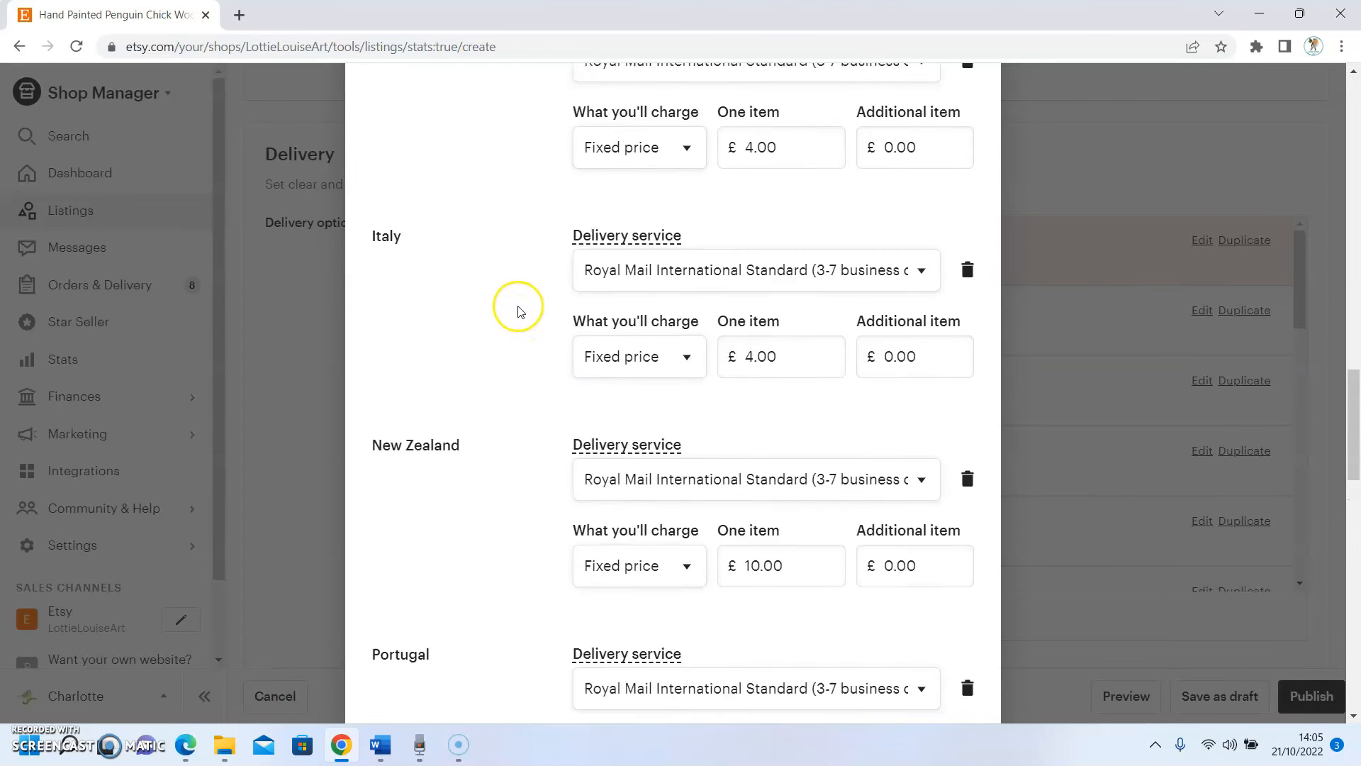
scroll(518, 312, "up", 5)
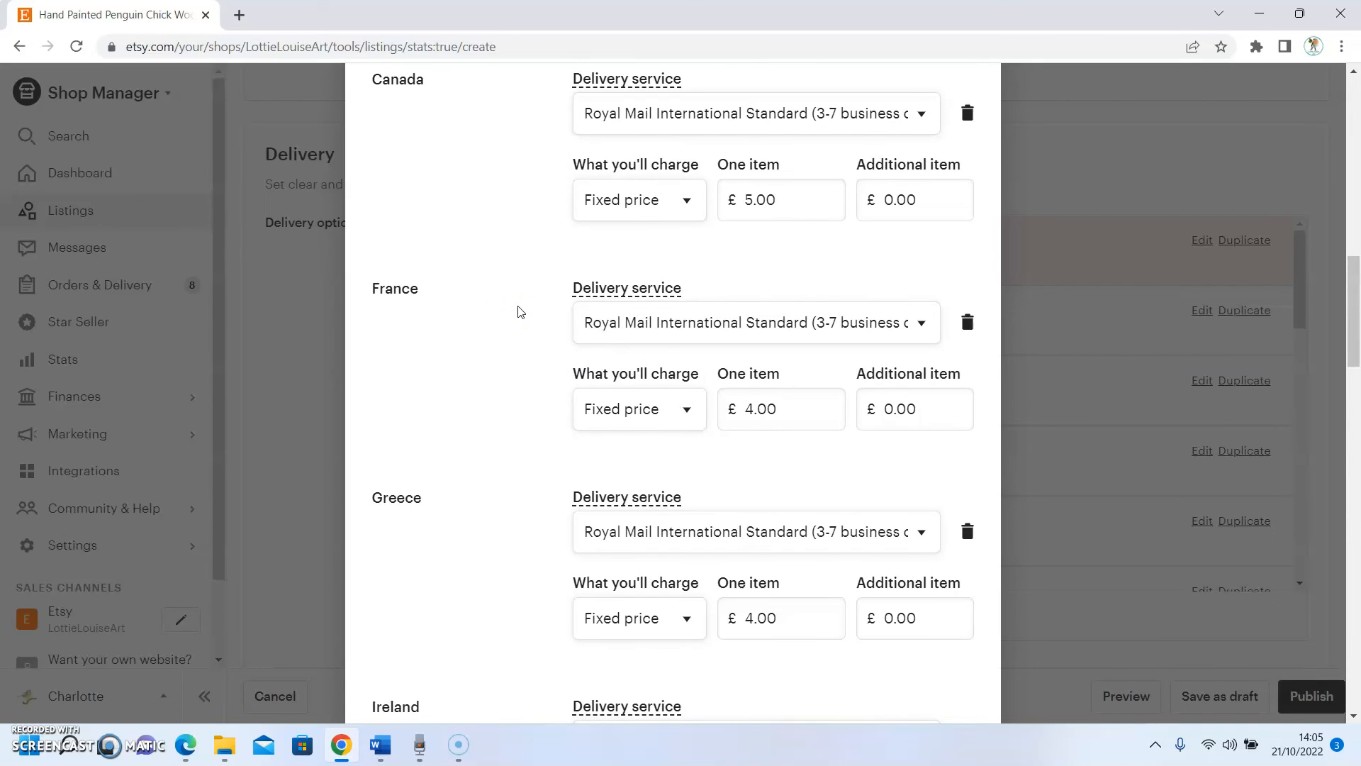
scroll(531, 319, "up", 1)
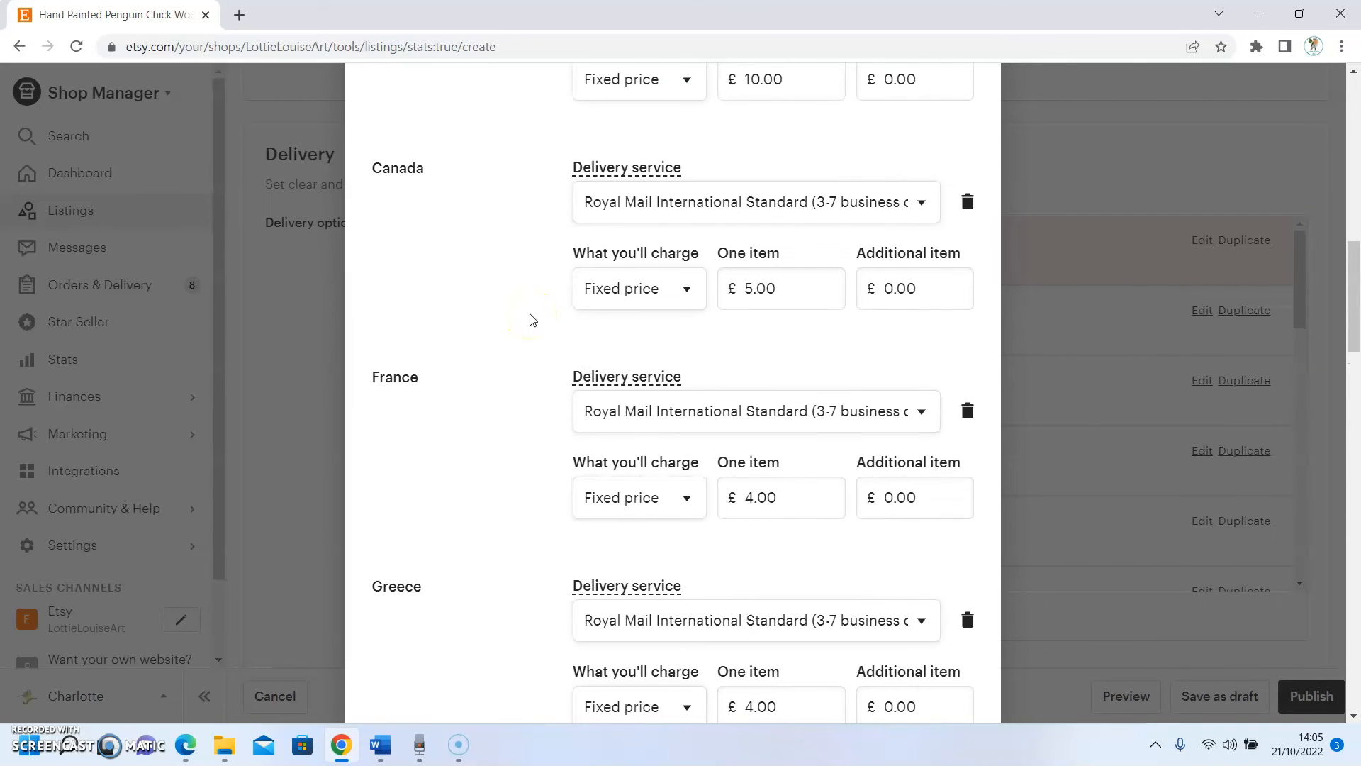
scroll(532, 319, "up", 2)
scroll(532, 319, "down", 11)
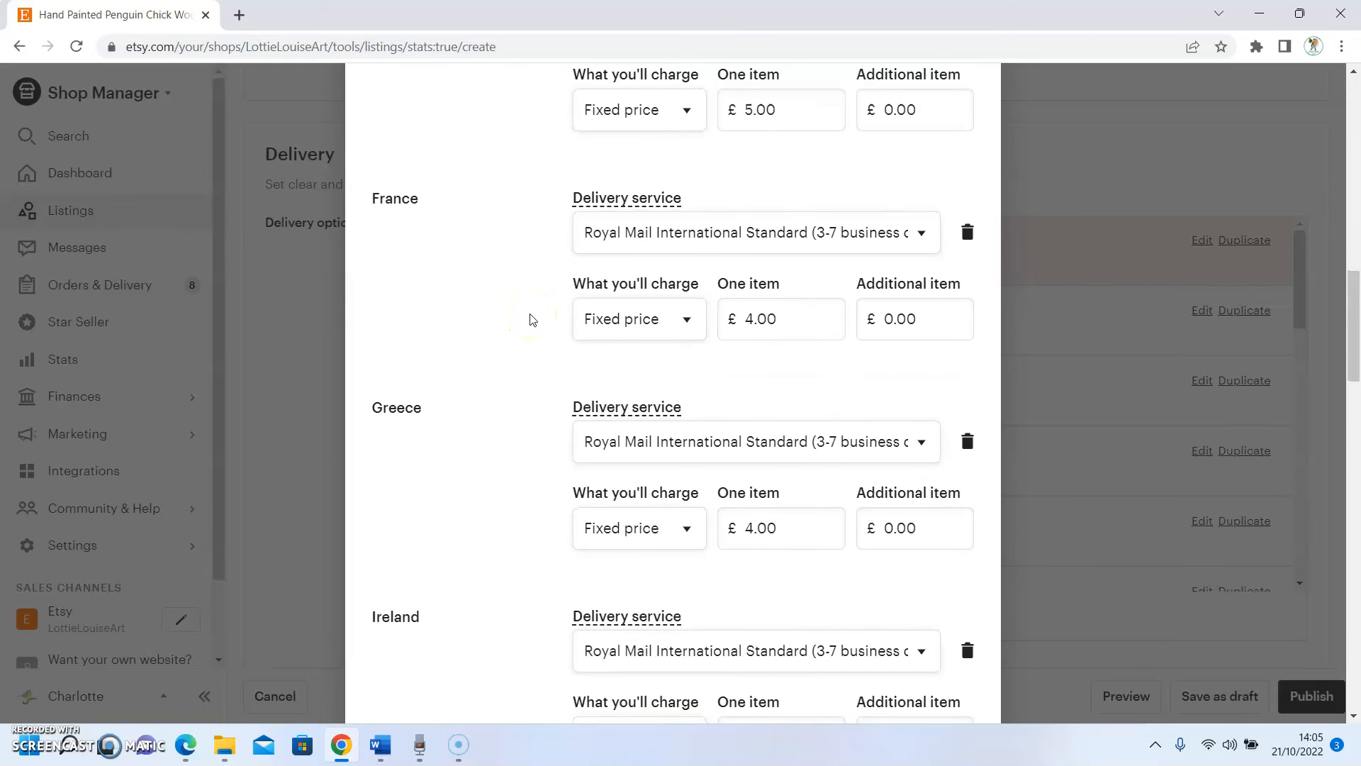
scroll(531, 319, "down", 9)
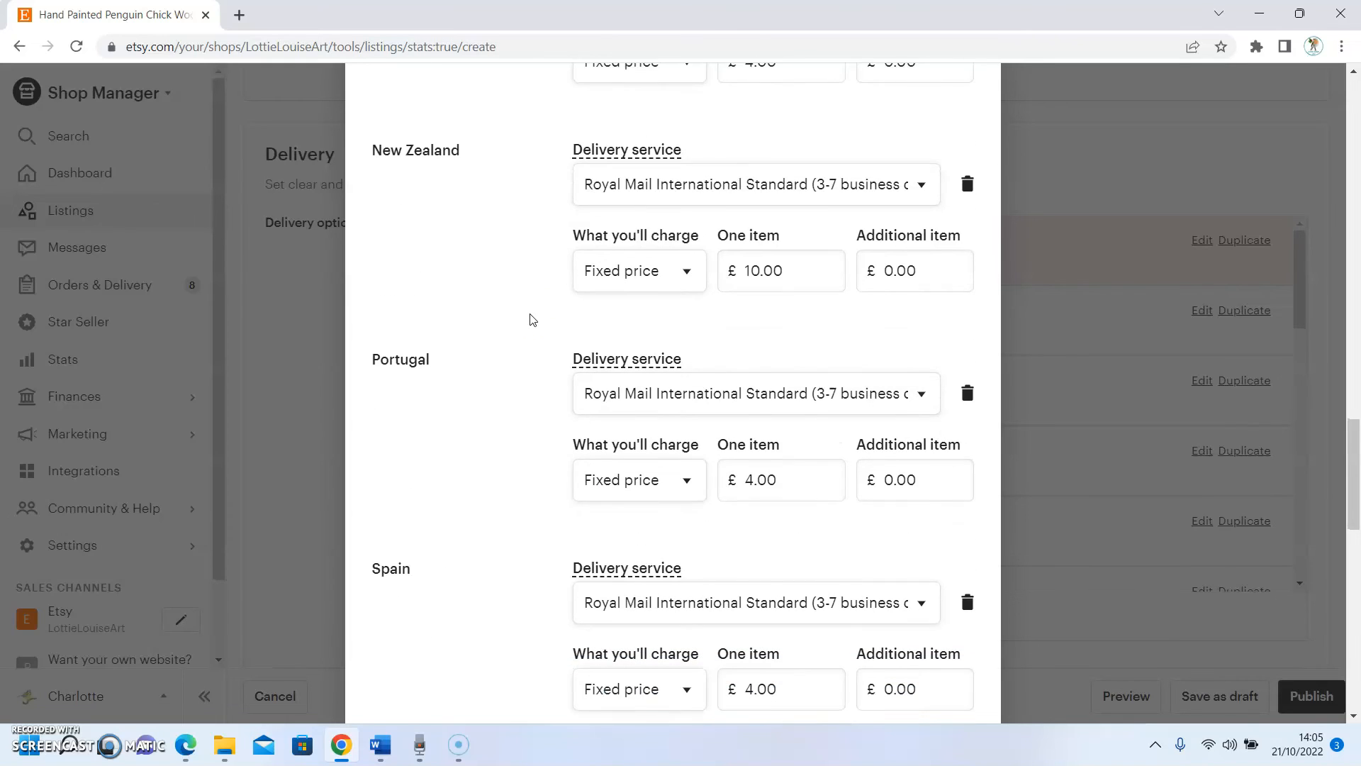
scroll(532, 320, "down", 1)
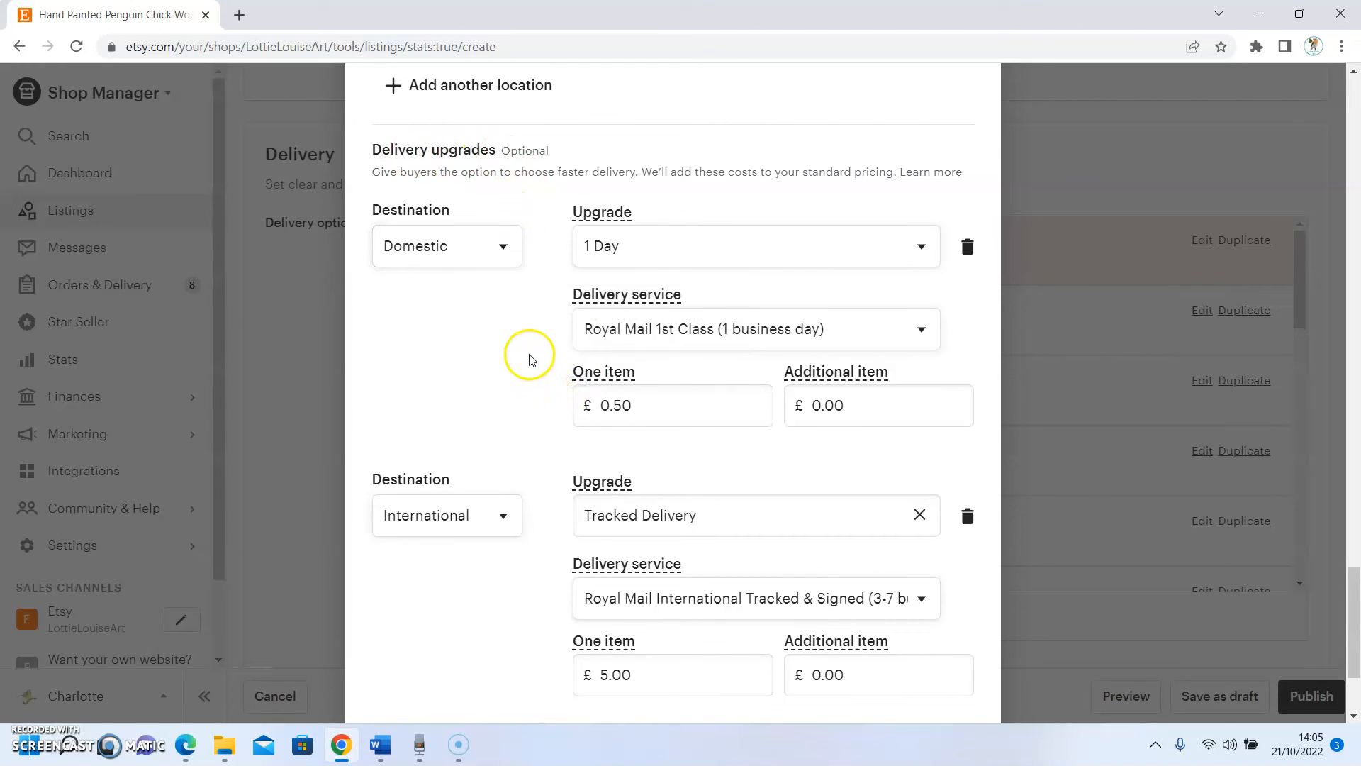
Select 1 Day as the domestic delivery upgrade and save the delivery profile.
left_click(628, 249)
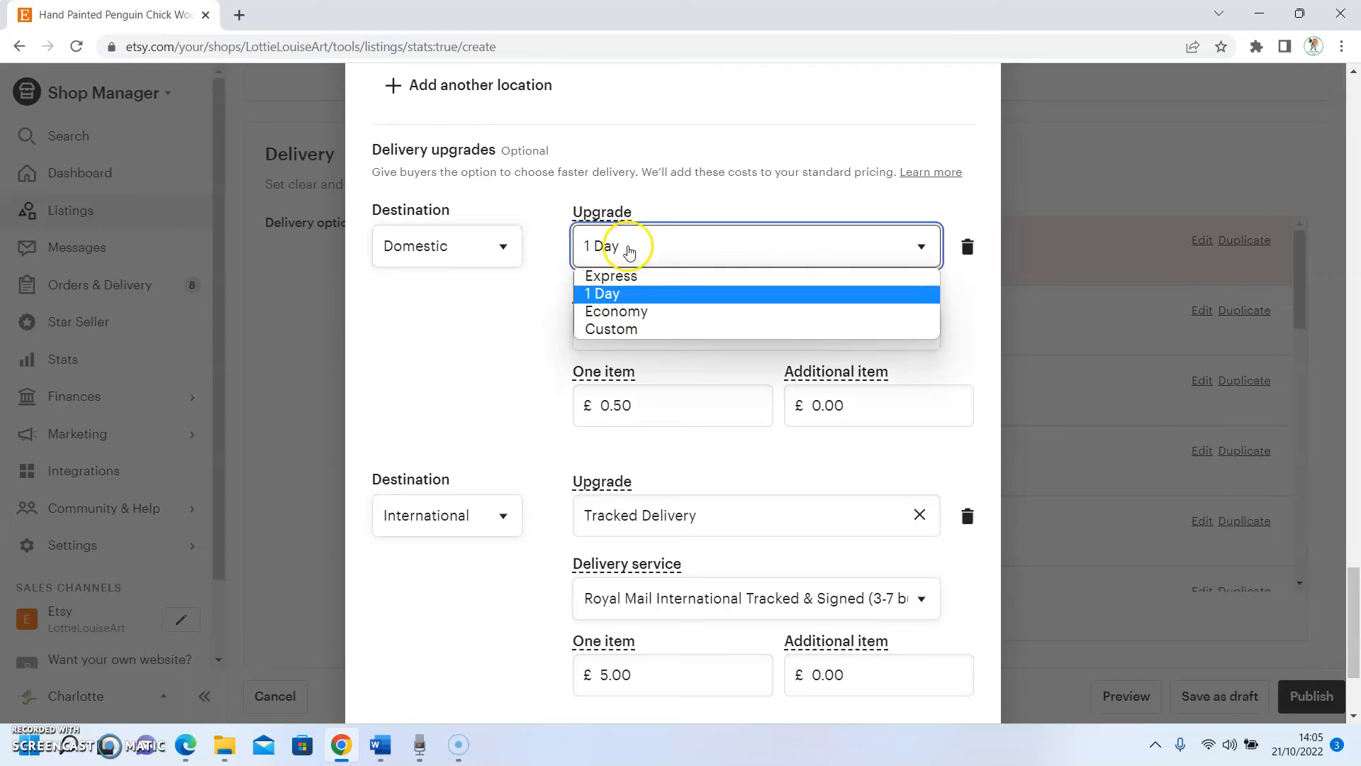
left_click(627, 296)
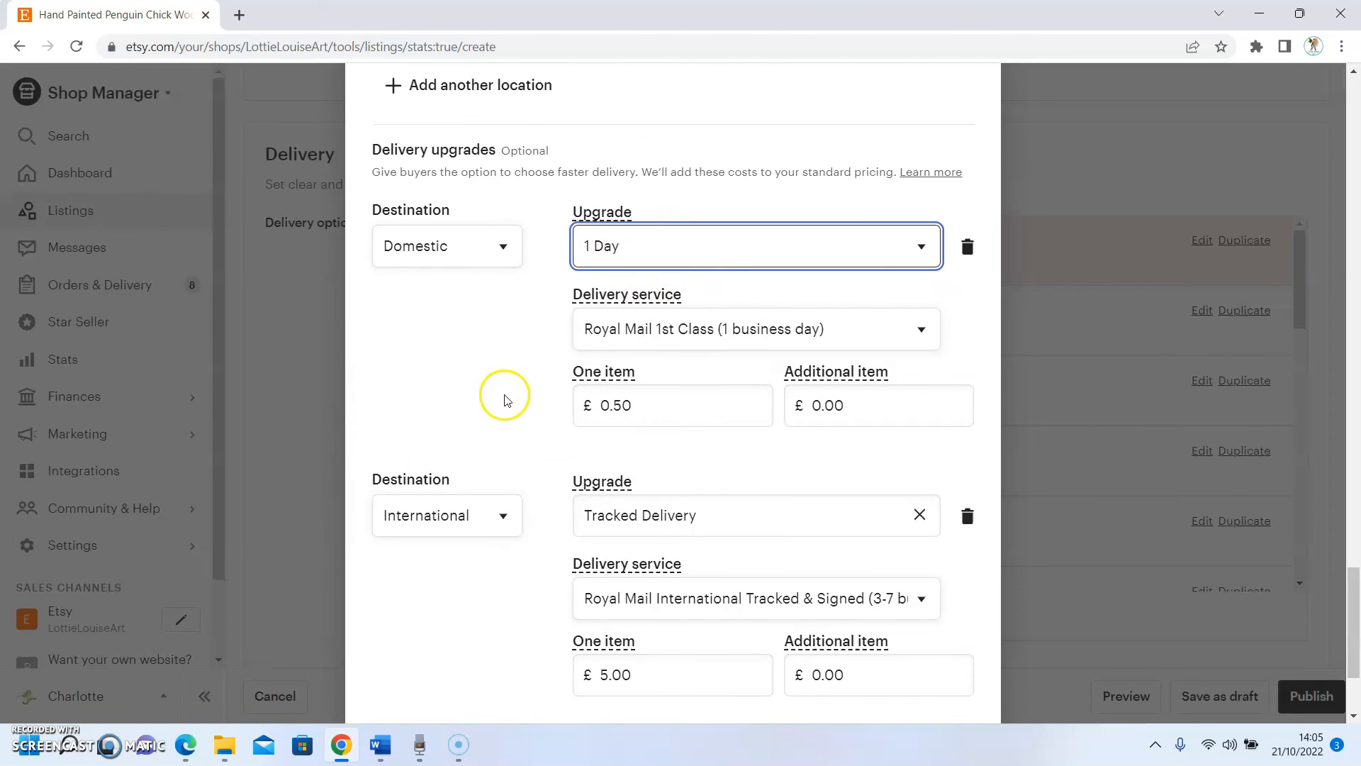
scroll(513, 401, "down", 1)
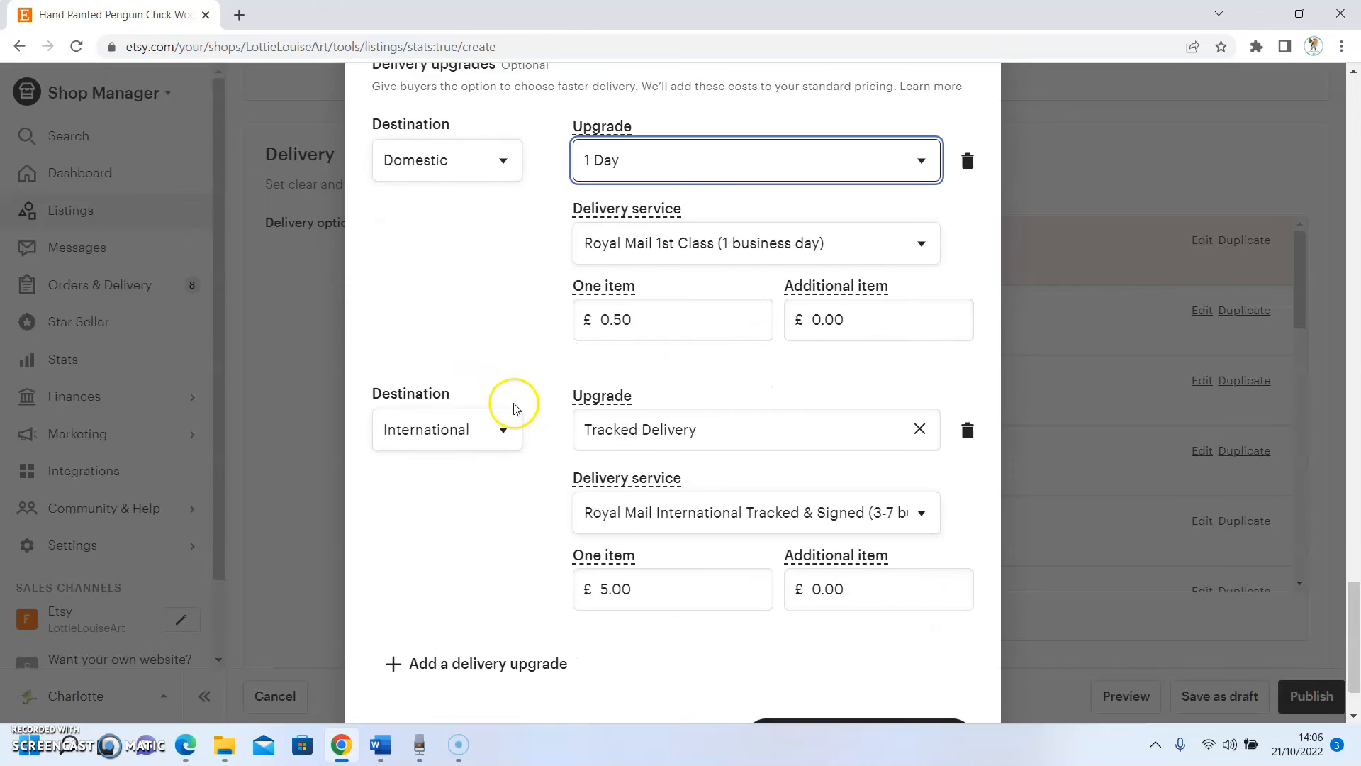
scroll(504, 322, "down", 1)
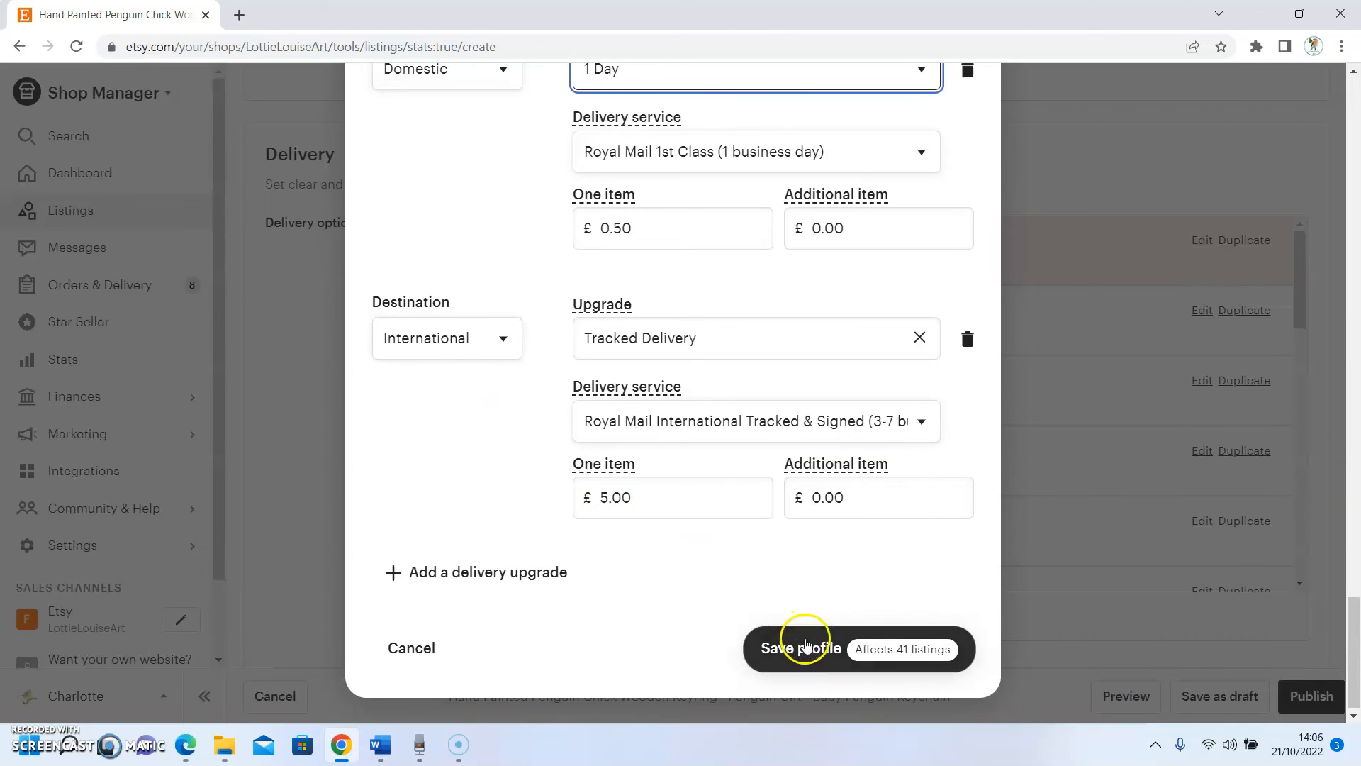
left_click(810, 649)
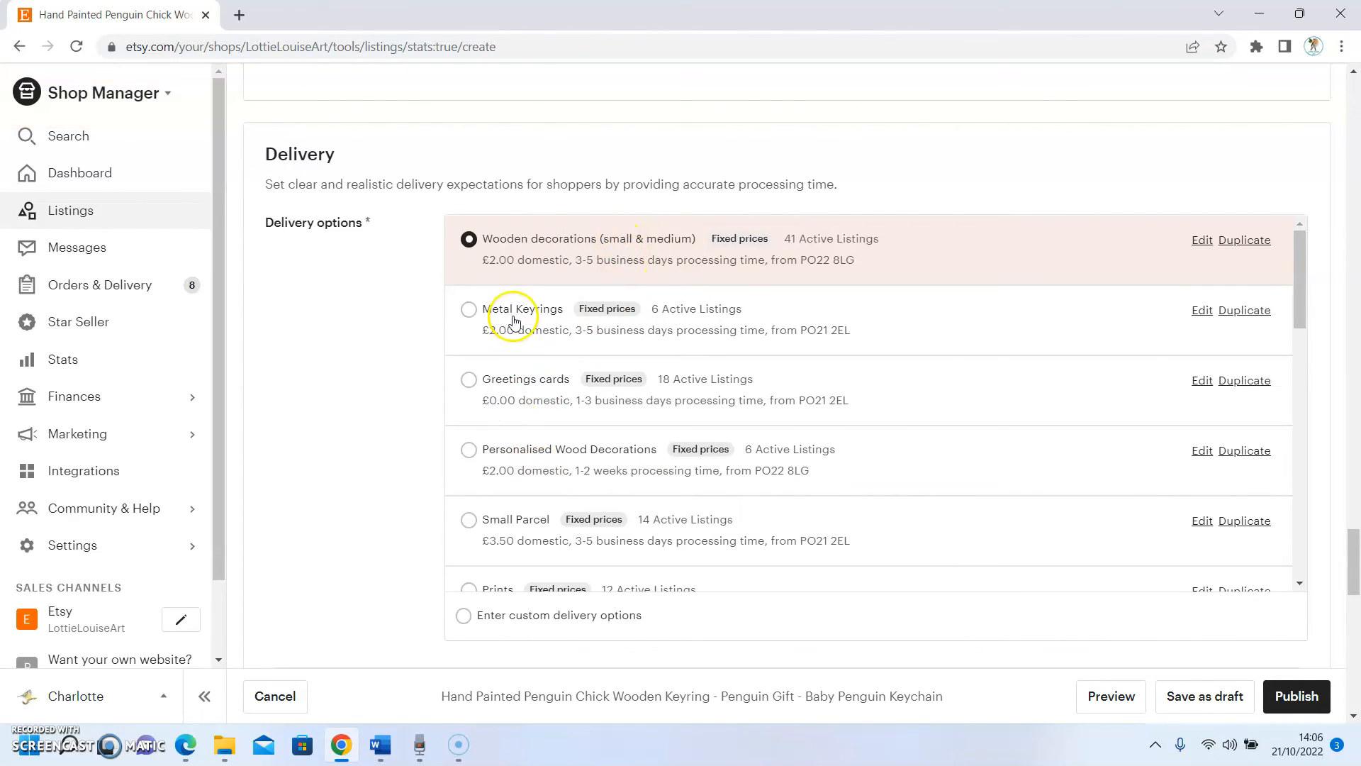
Examine the other saved delivery profiles available for the listing, such as Personalised Wood Decorations, Small Parcel and Prints.
scroll(582, 368, "down", 4)
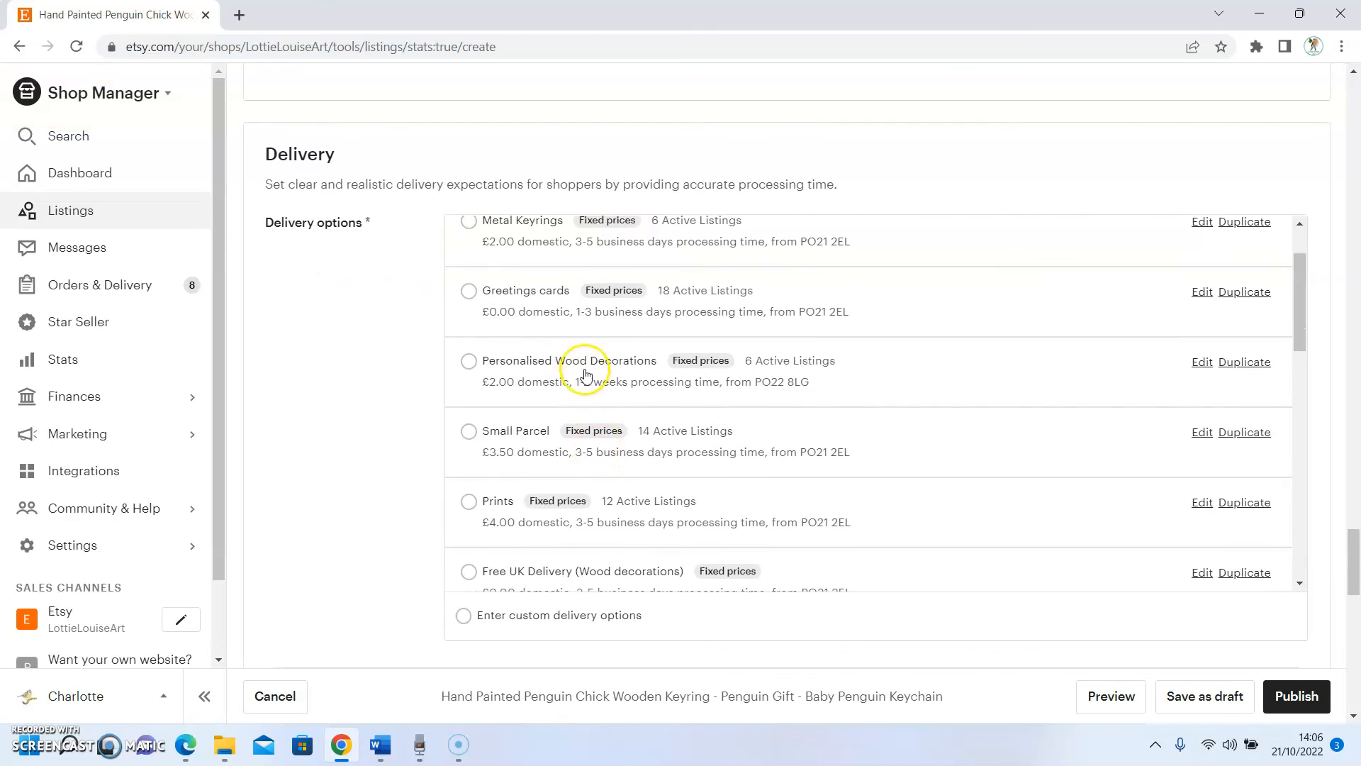
scroll(576, 364, "up", 3)
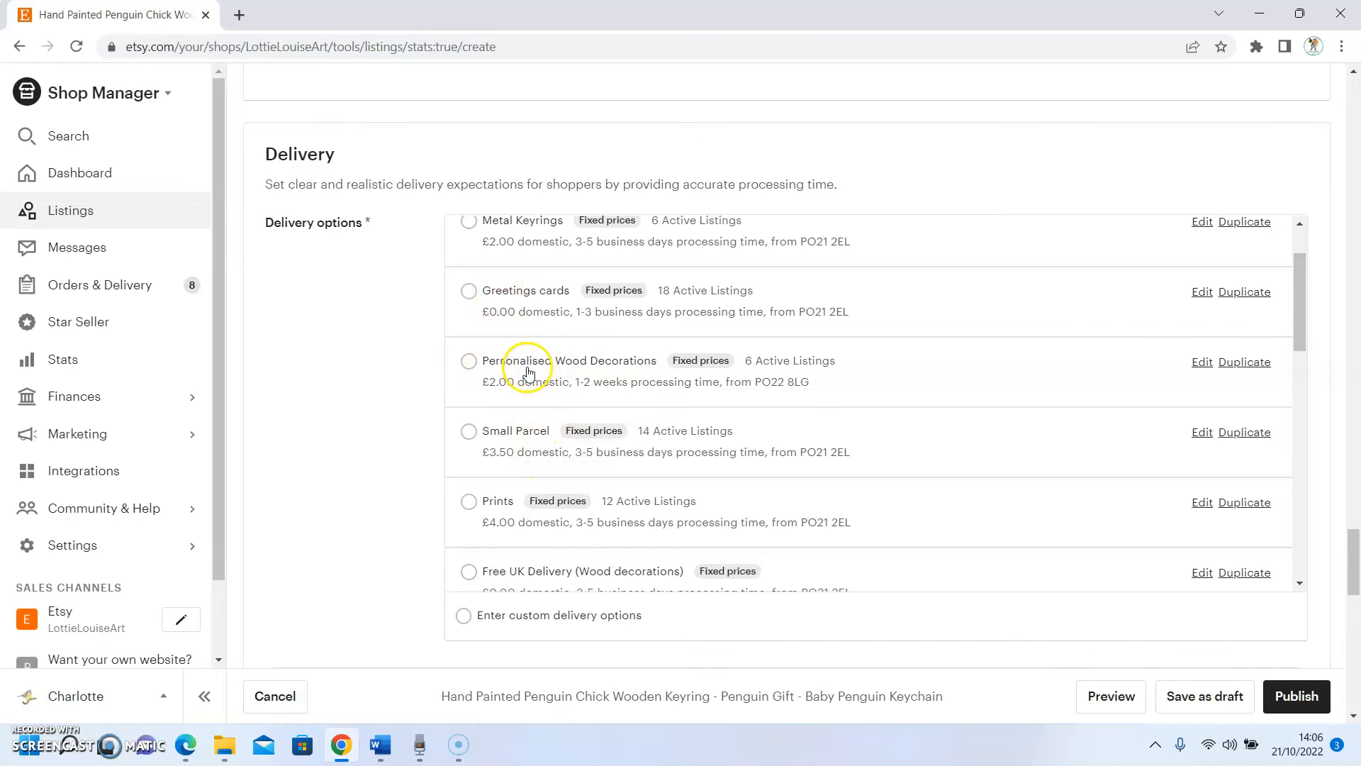
scroll(504, 456, "down", 1)
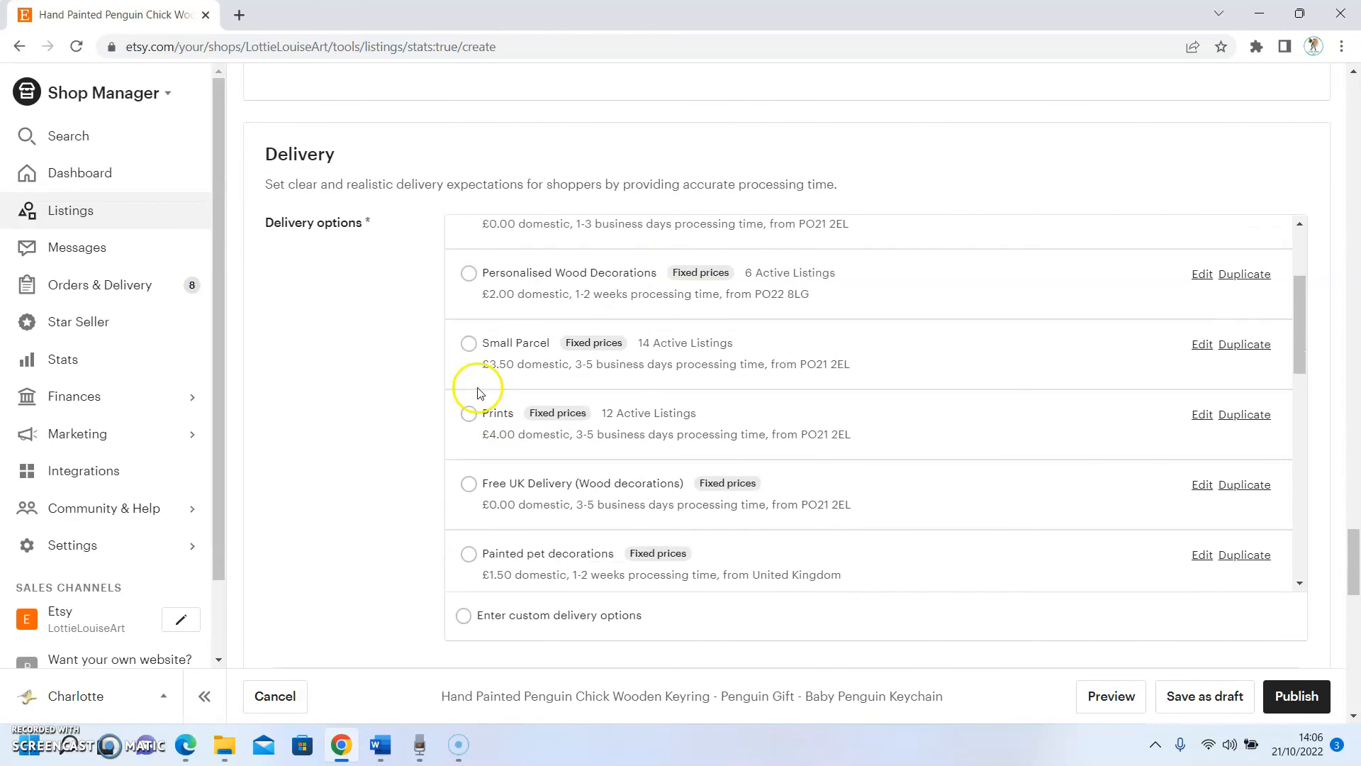
Set the customs tariff number to 7326.90 from the previously used tariff numbers.
scroll(386, 443, "down", 1)
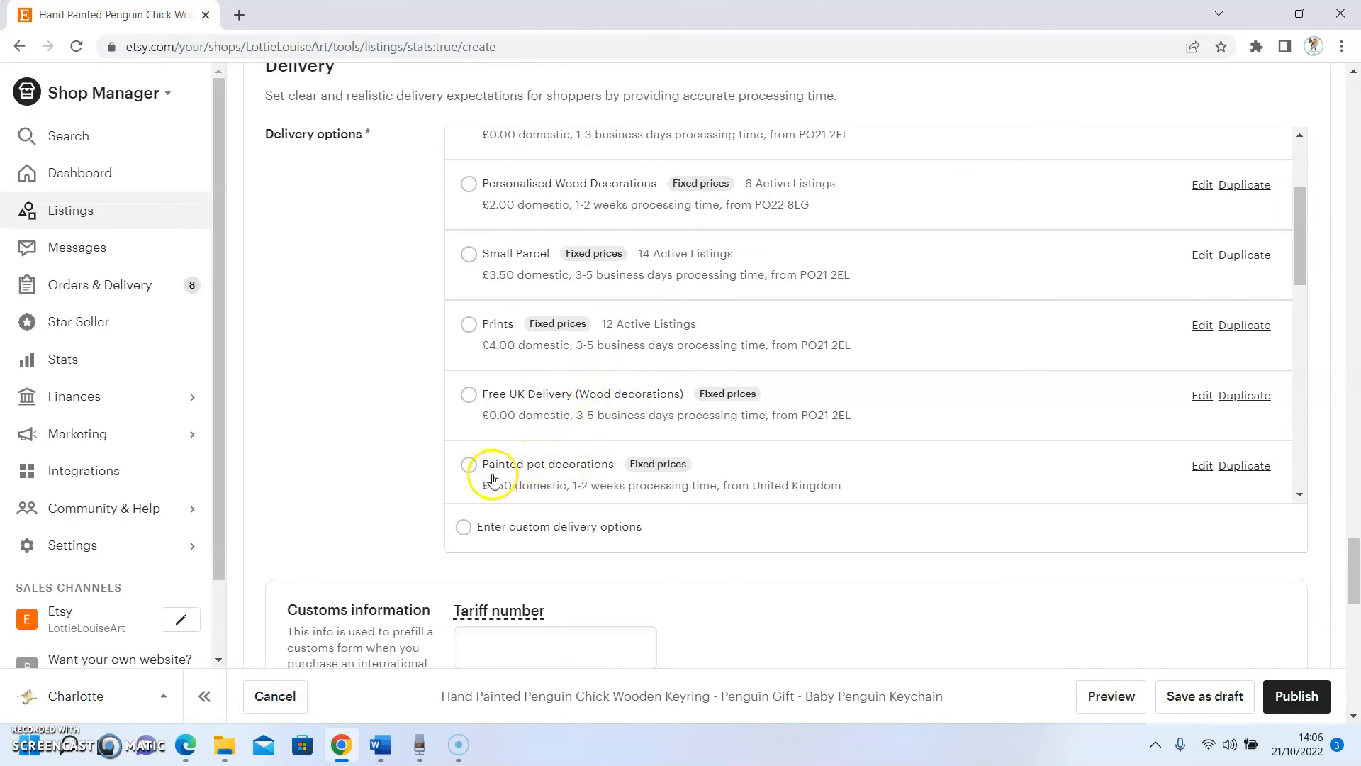
scroll(410, 426, "down", 4)
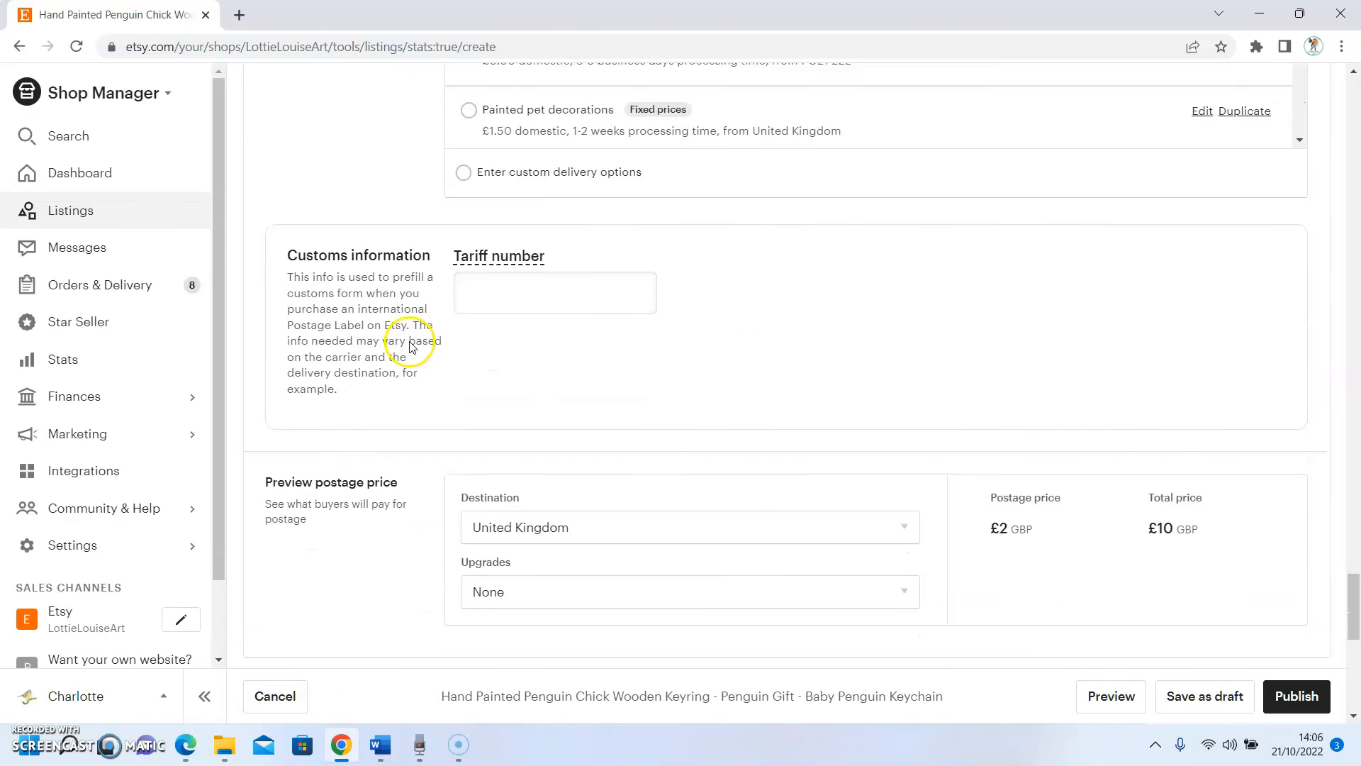
scroll(410, 346, "down", 1)
mouse_move(513, 211)
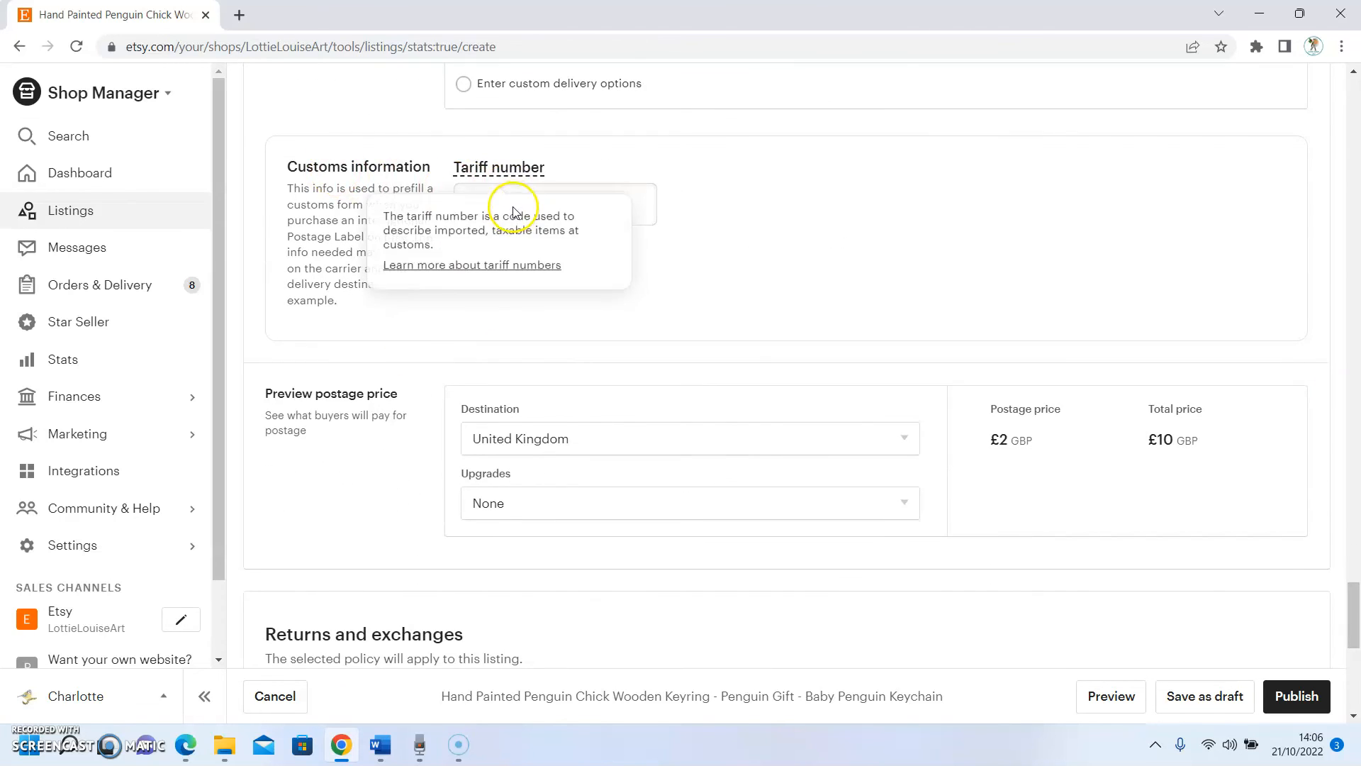
left_click(638, 201)
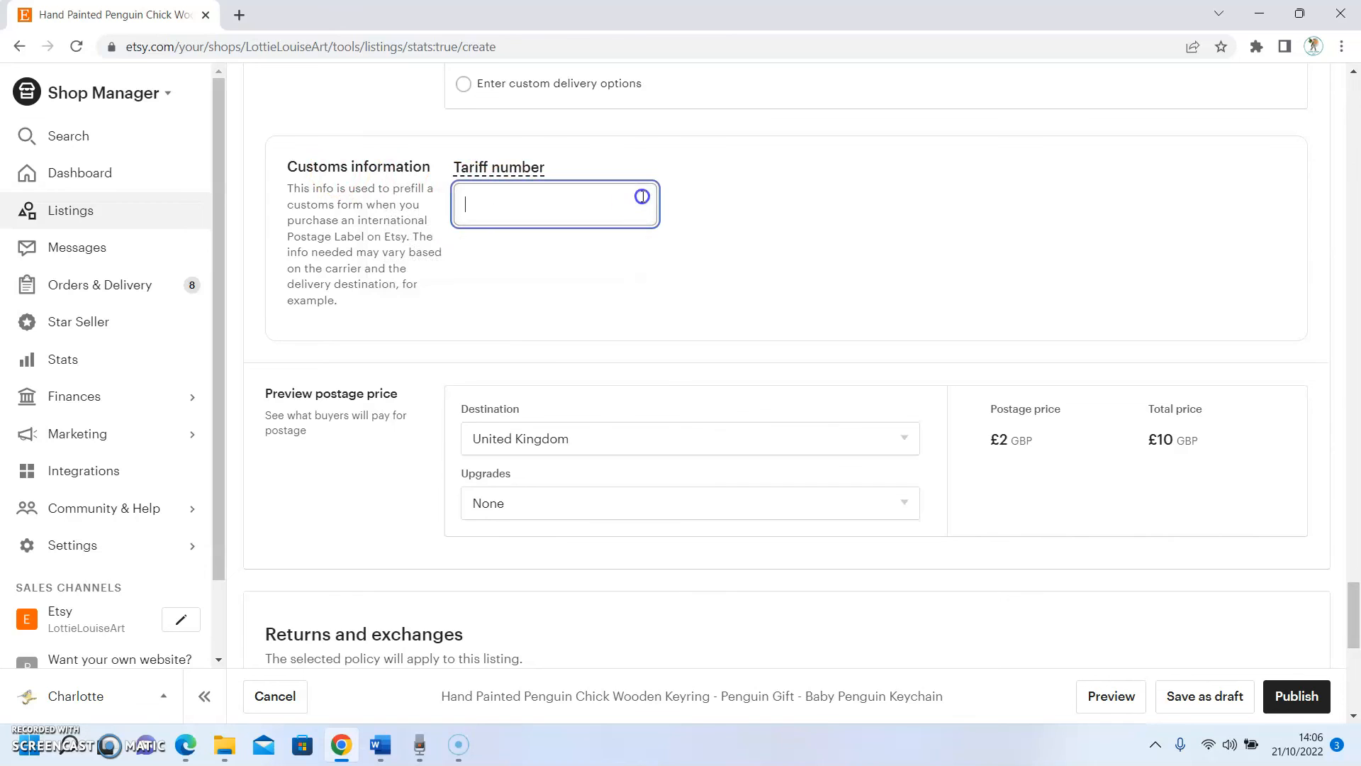
left_click(700, 204)
left_click(567, 200)
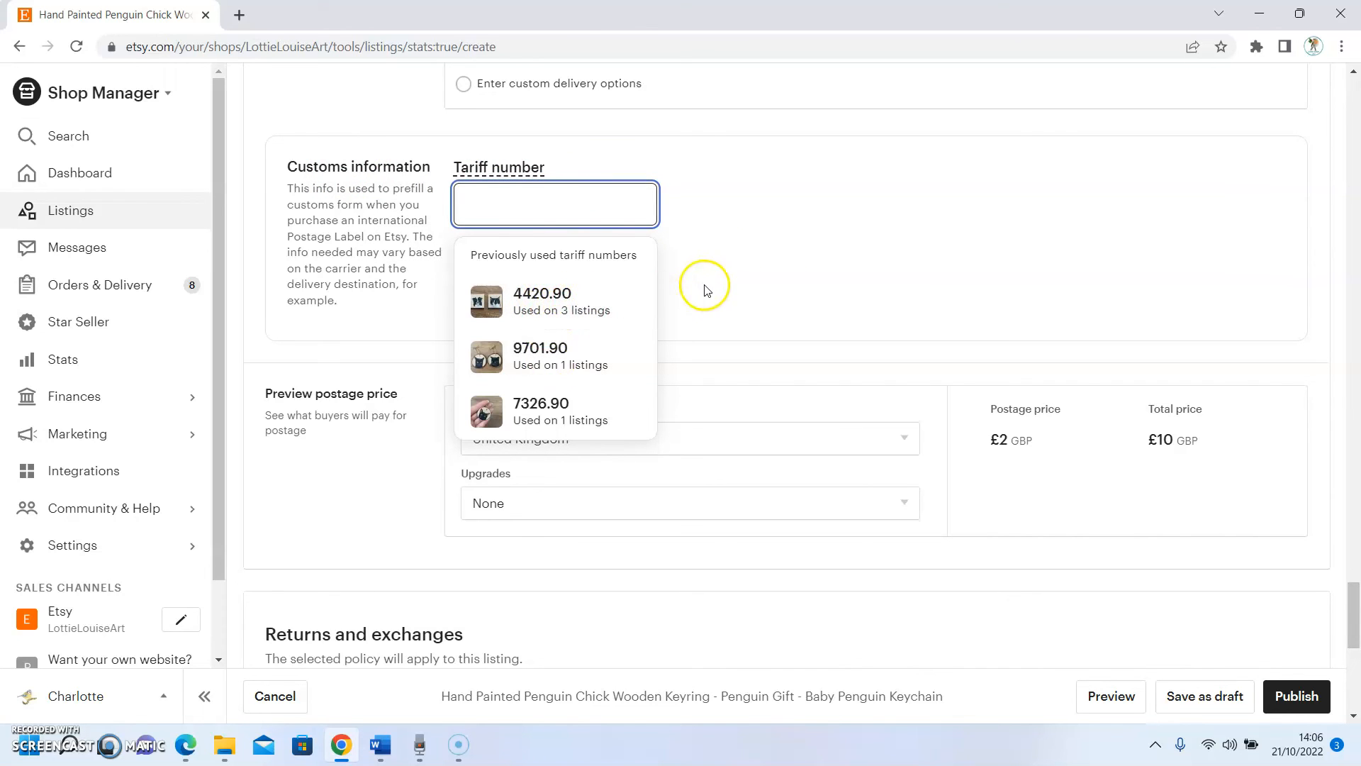
left_click(578, 411)
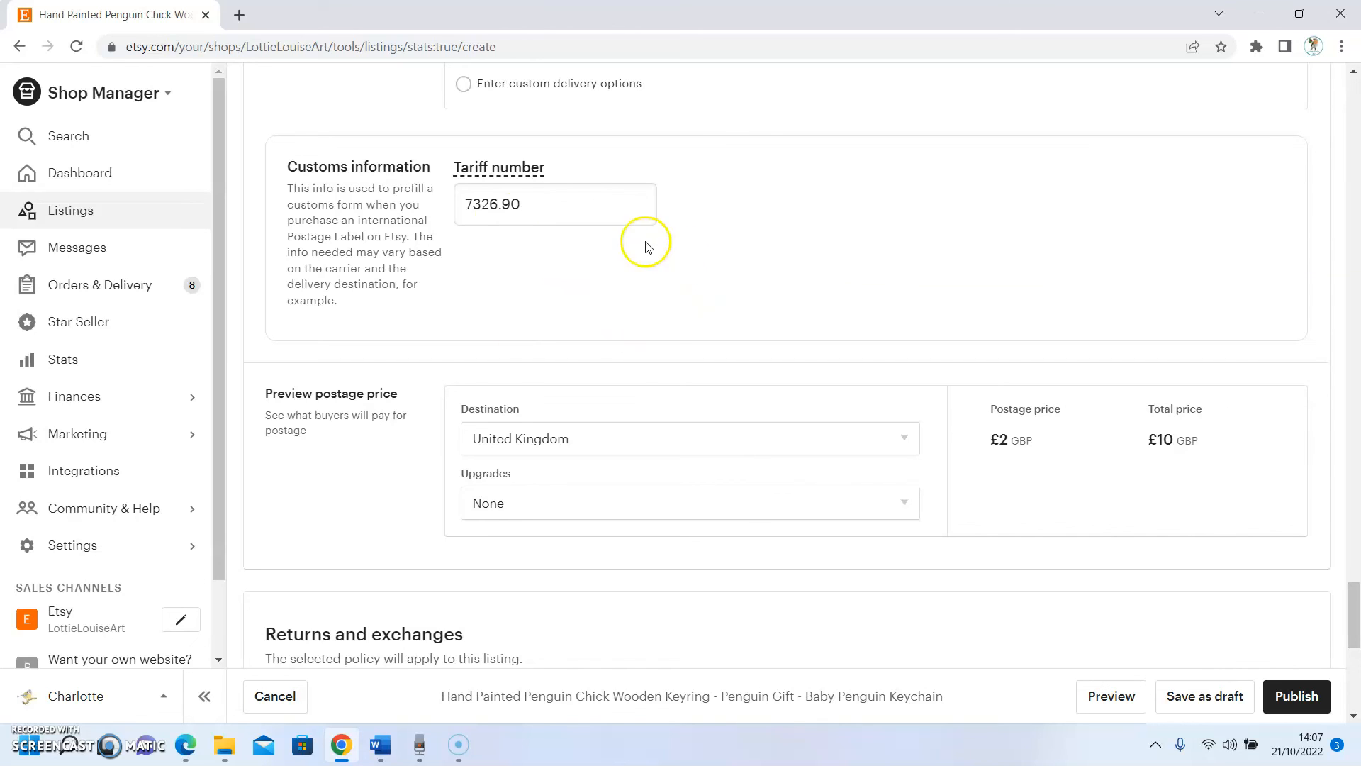
Check the previewed postage and total price for the United Kingdom destination.
scroll(580, 265, "down", 1)
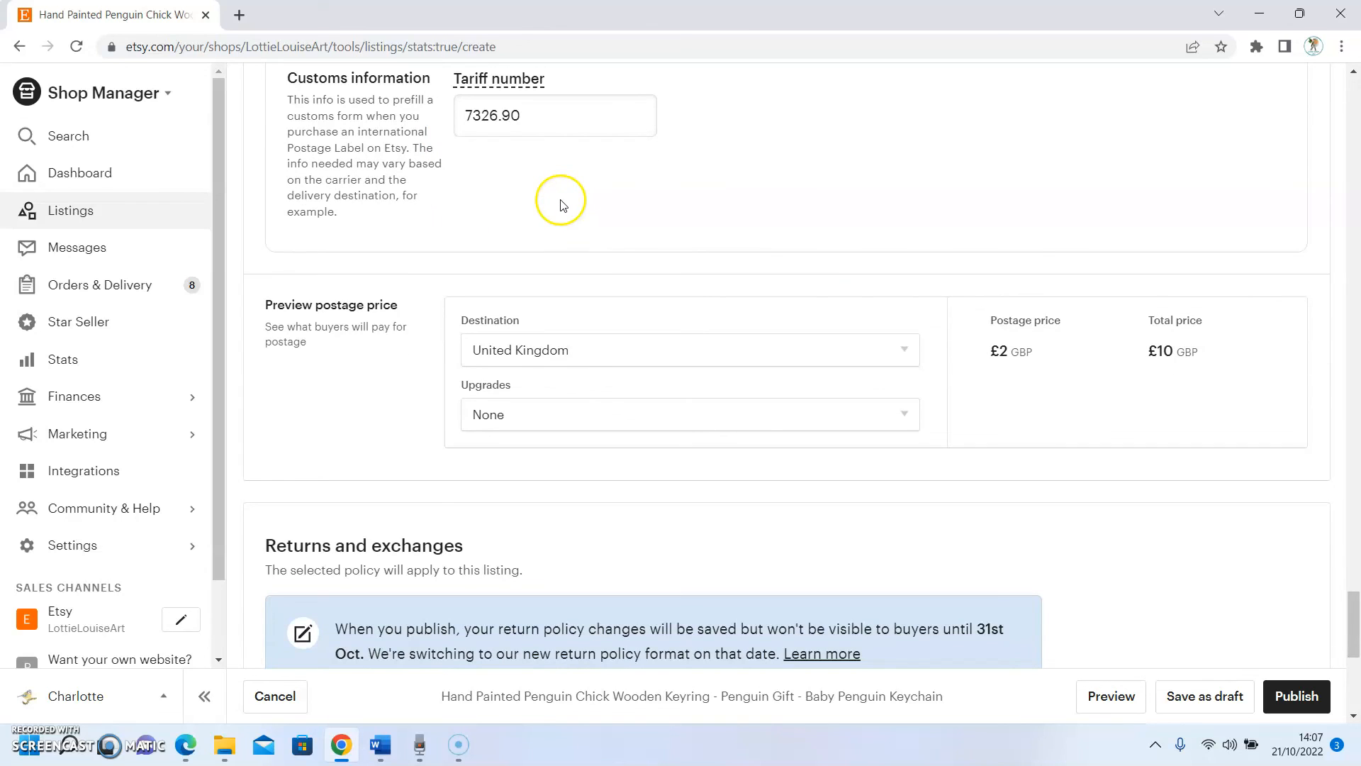
left_click(556, 195)
scroll(556, 197, "down", 1)
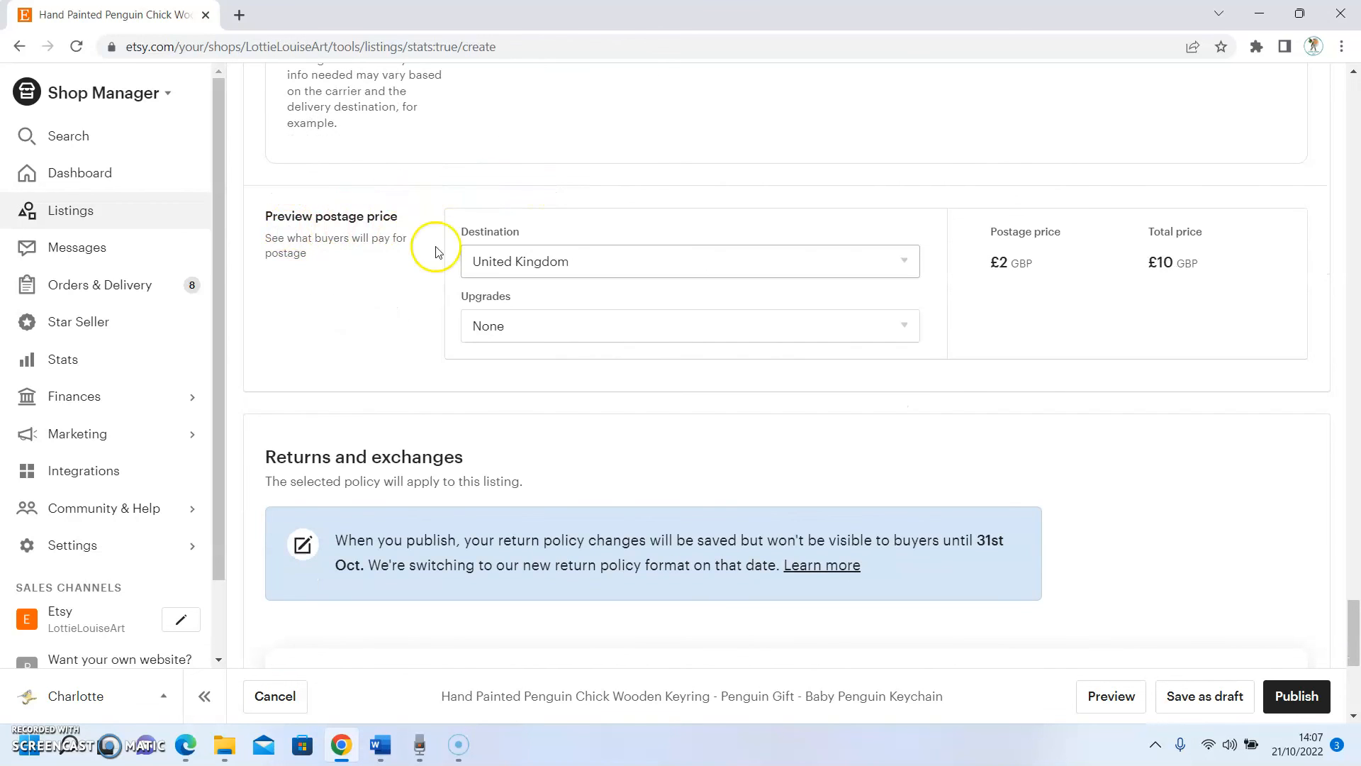
left_click(526, 264)
left_click(550, 200)
left_click(562, 262)
left_click(562, 262)
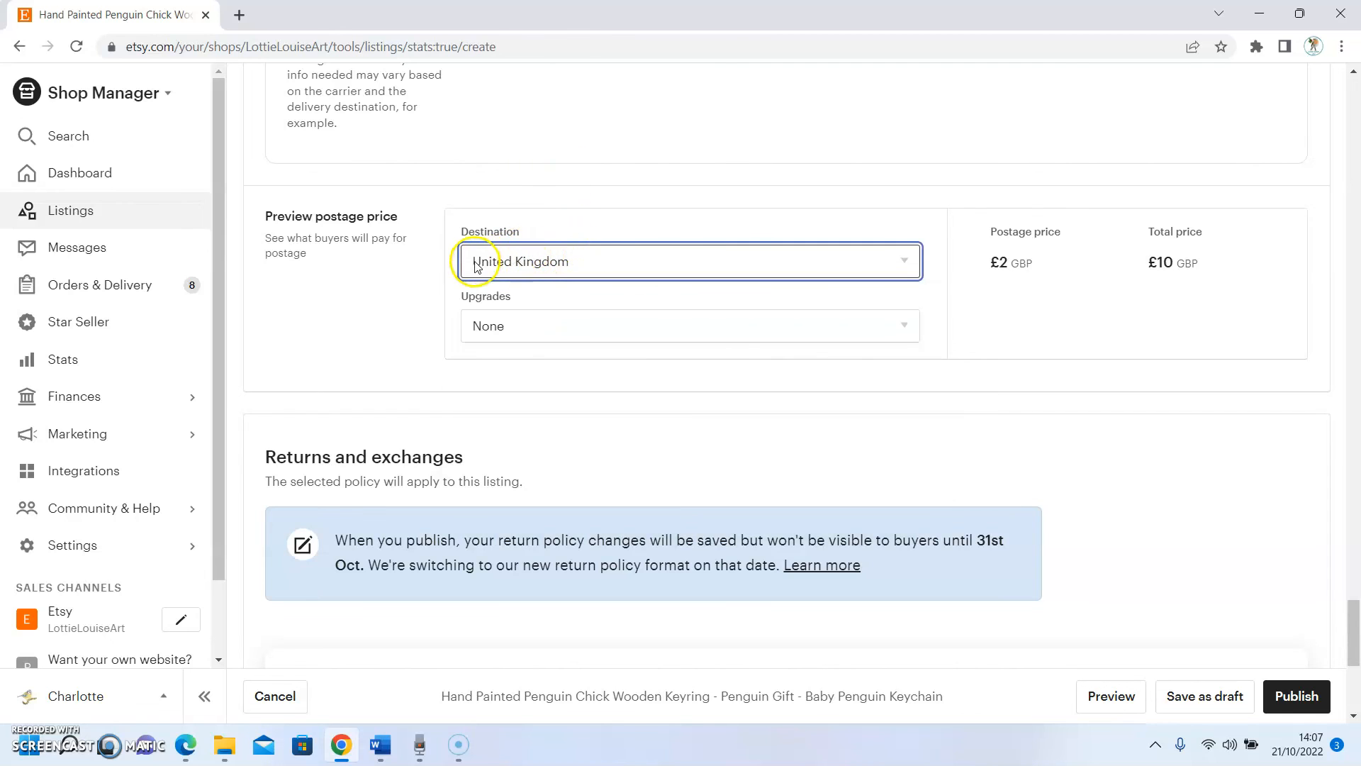
left_click(991, 261)
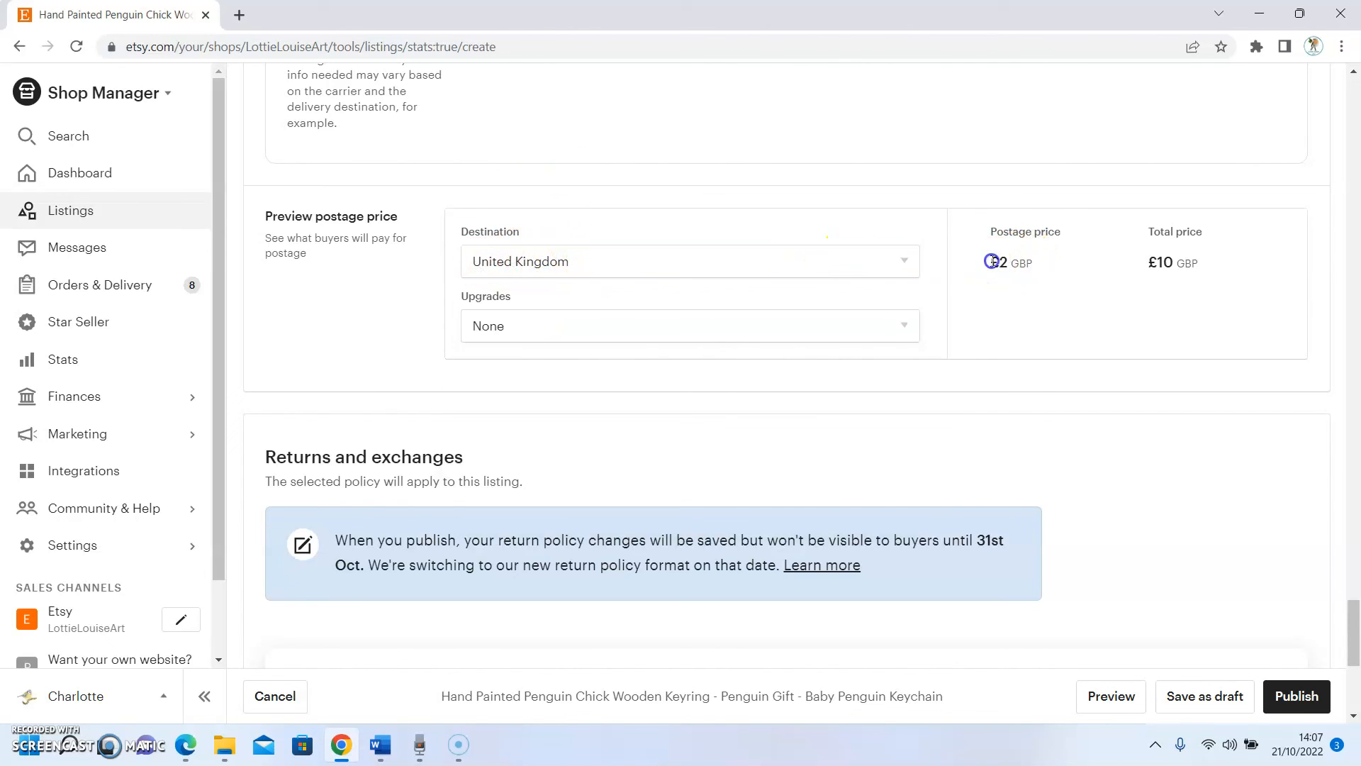
left_click(1038, 271)
left_click(1107, 268)
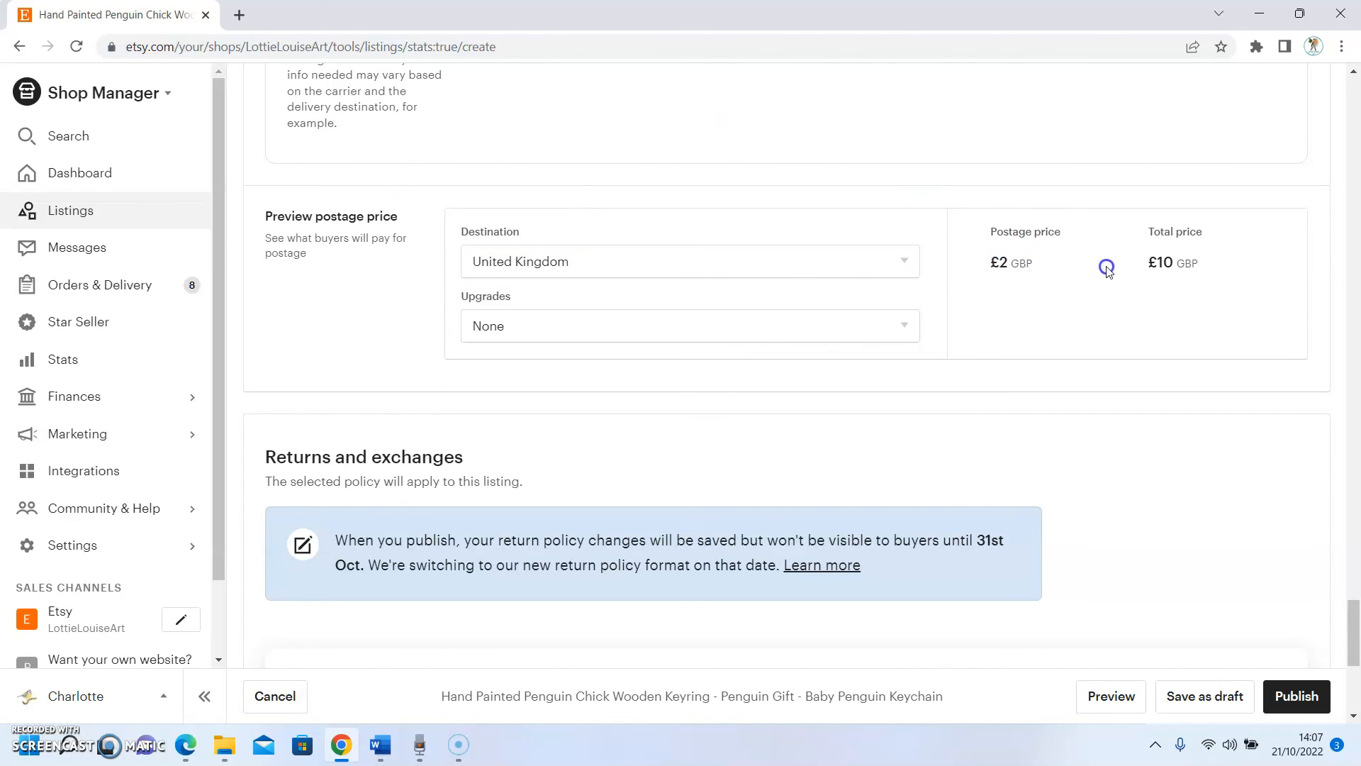
Preview the postage price for Australia and return the preview destination to United Kingdom.
left_click(574, 268)
left_click(547, 332)
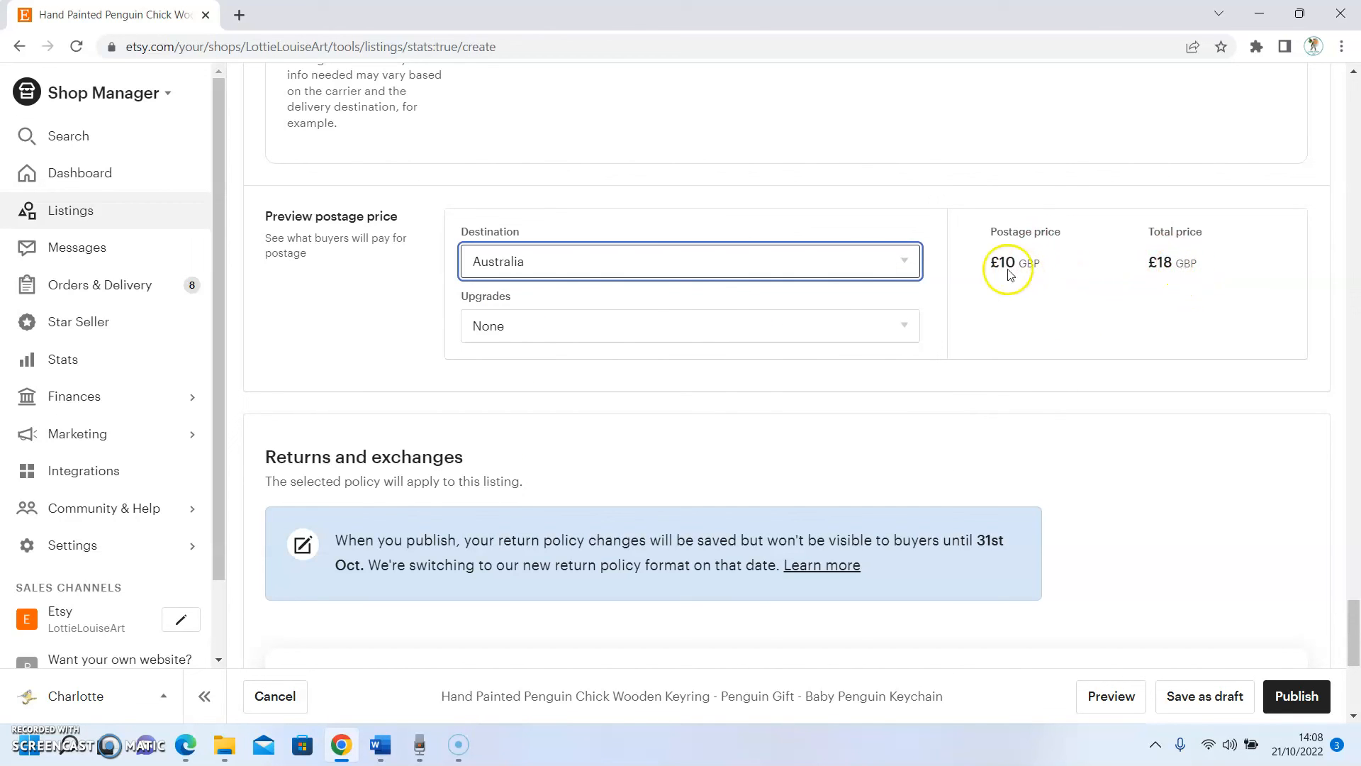
left_click(684, 260)
left_click(539, 299)
Preview the United Kingdom postage price with the 1 Day upgrade and set the preview upgrade back to None.
left_click(606, 326)
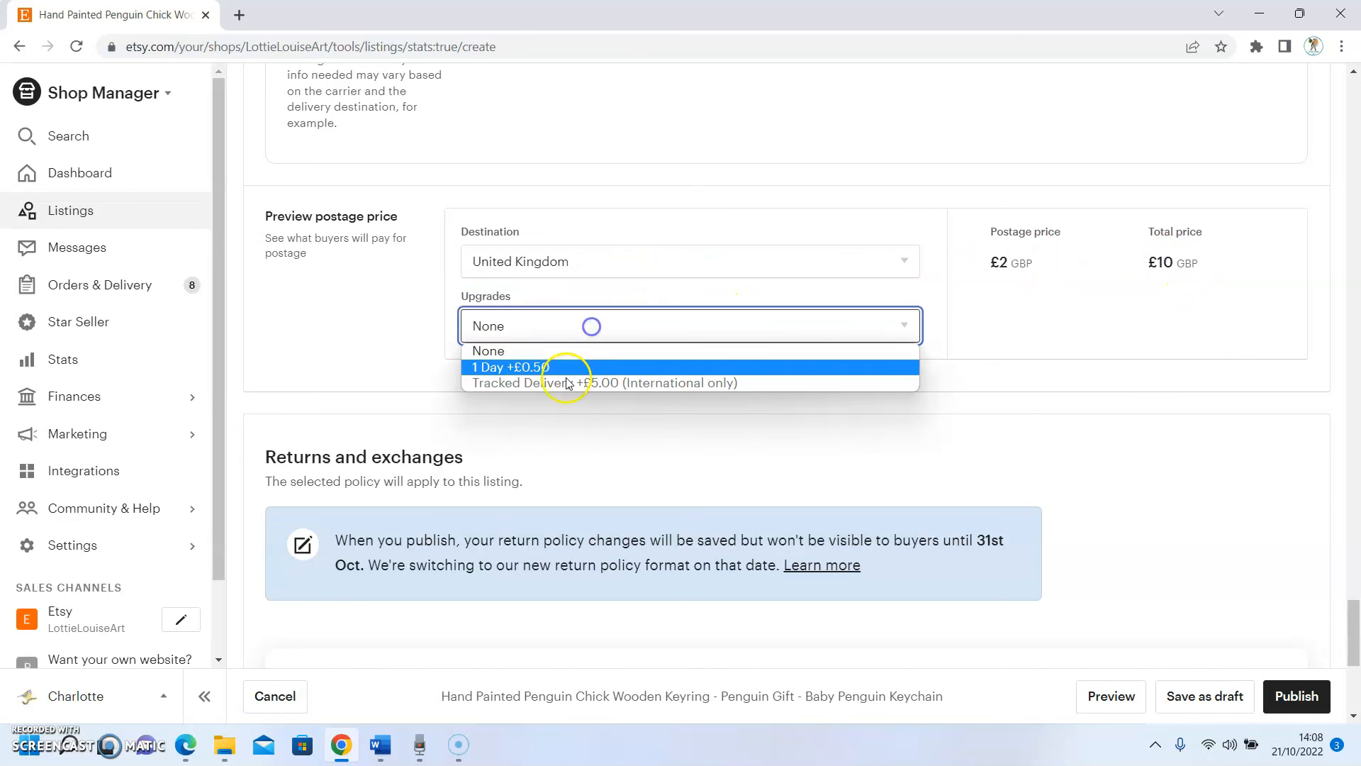
left_click(565, 364)
left_click(584, 319)
left_click(1016, 343)
scroll(695, 360, "down", 2)
scroll(615, 241, "up", 2)
left_click(566, 323)
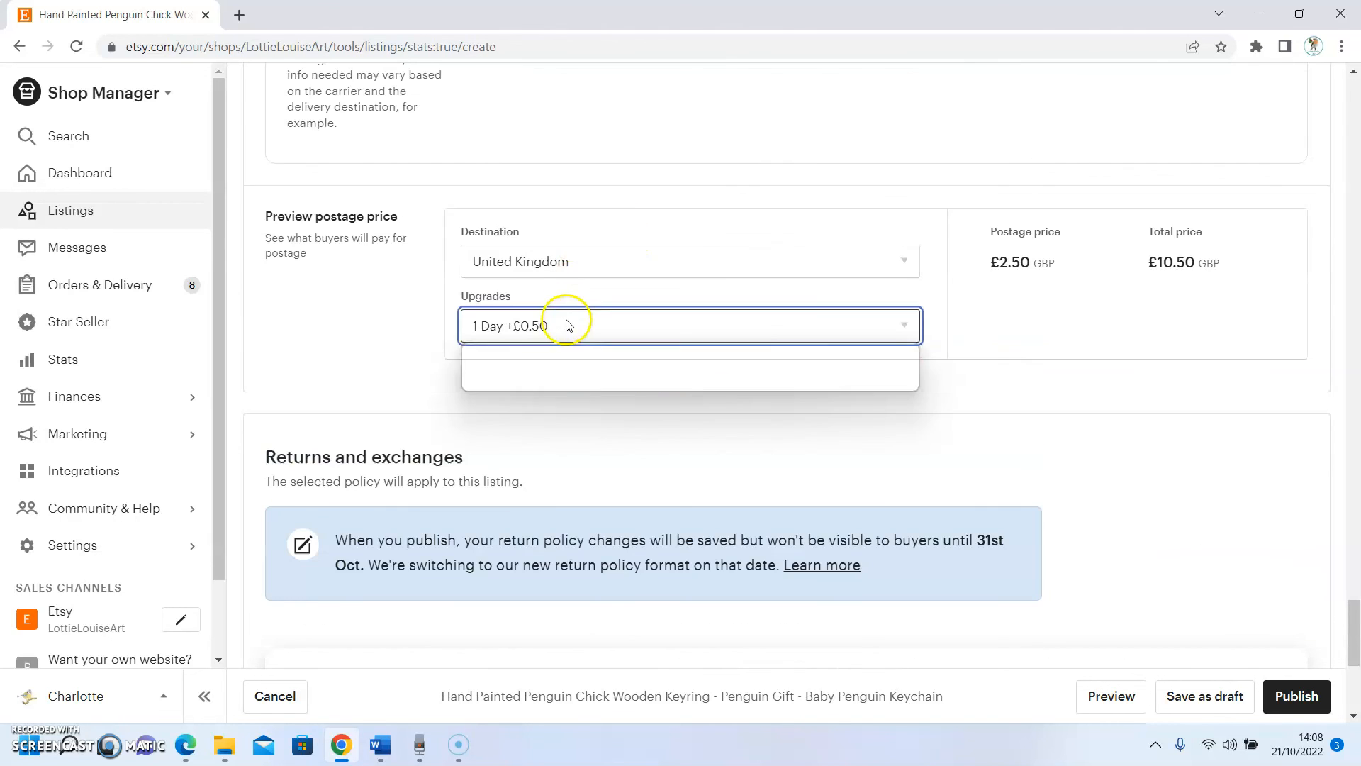
left_click(566, 351)
Publish the penguin chick keyring listing and agree to the US$0.20 listing fee.
scroll(646, 383, "down", 5)
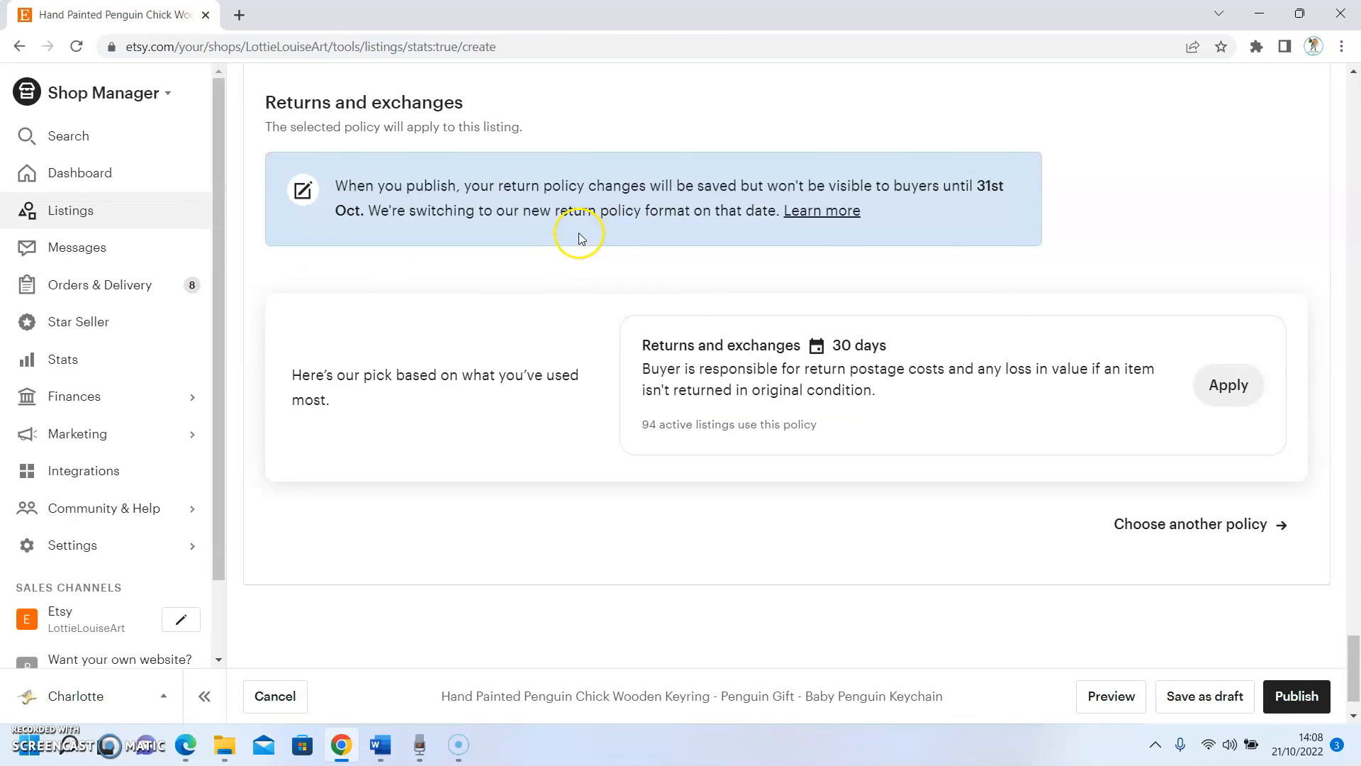
scroll(610, 261, "down", 1)
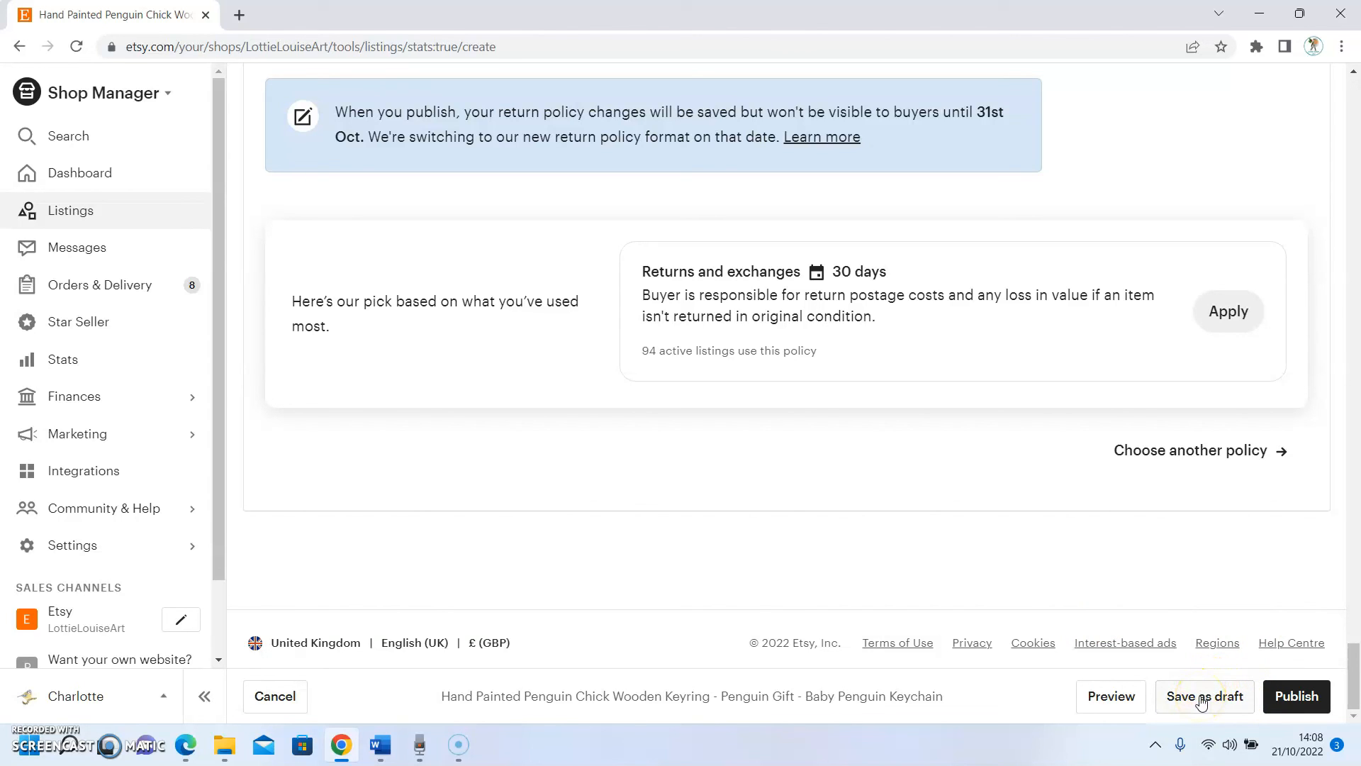
left_click(1299, 697)
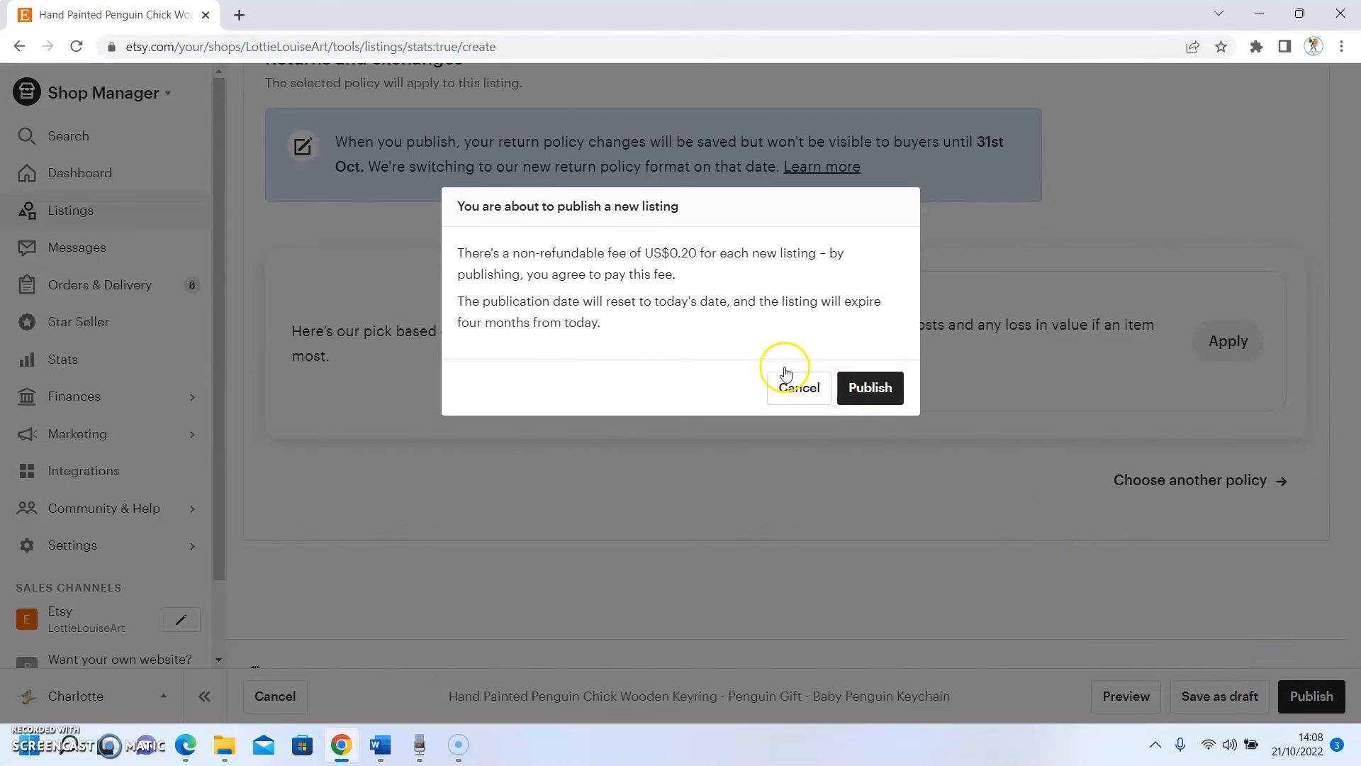
left_click(869, 388)
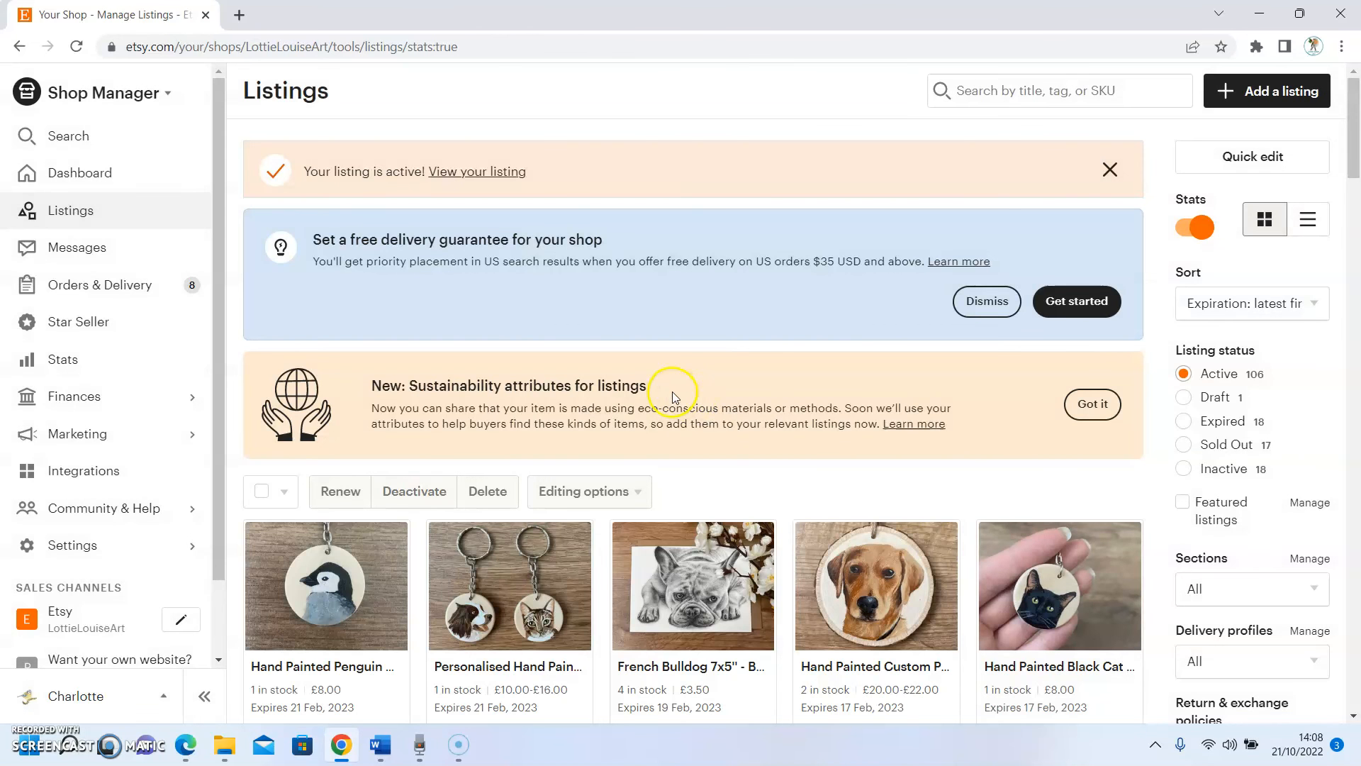
scroll(258, 425, "down", 2)
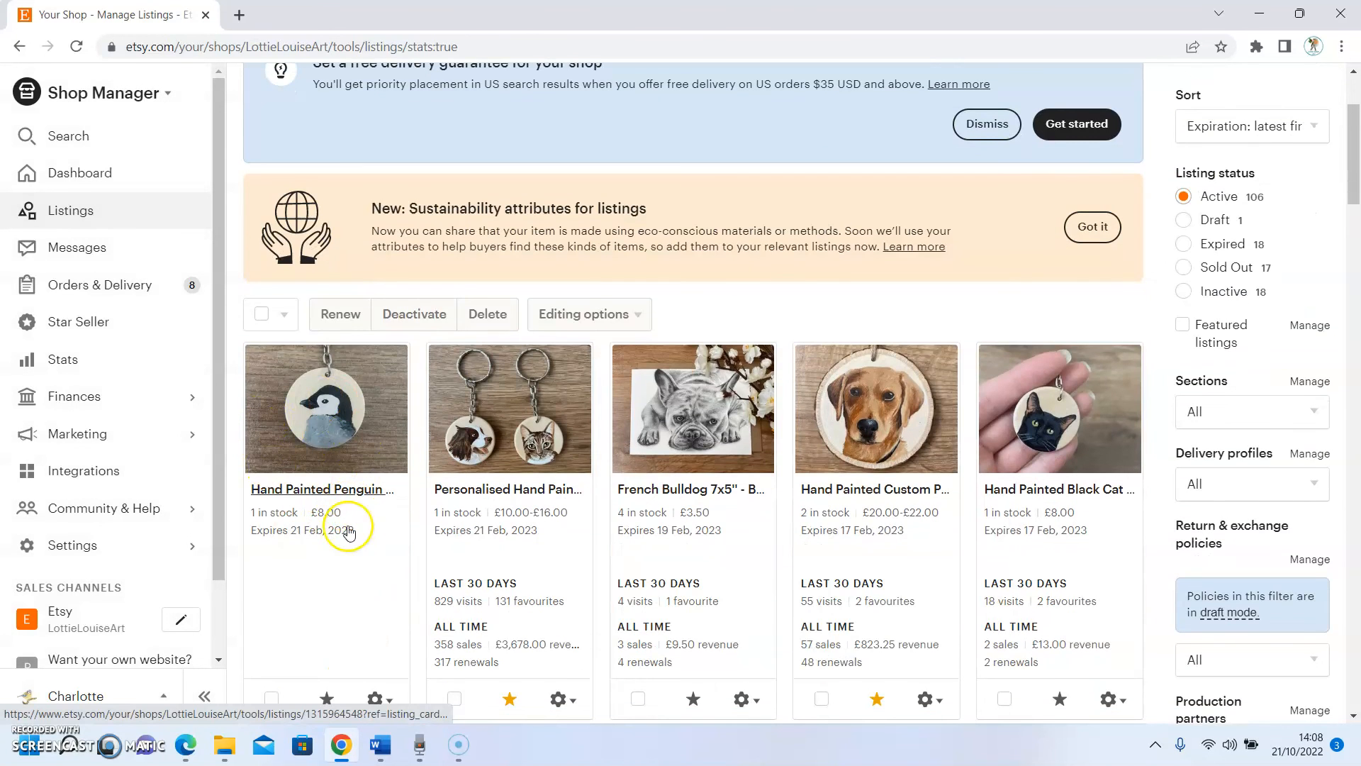
Search the web for "etsy lottielouiseart" in a new browser tab and open the shop's public Etsy page.
left_click(239, 14)
type("etsy ")
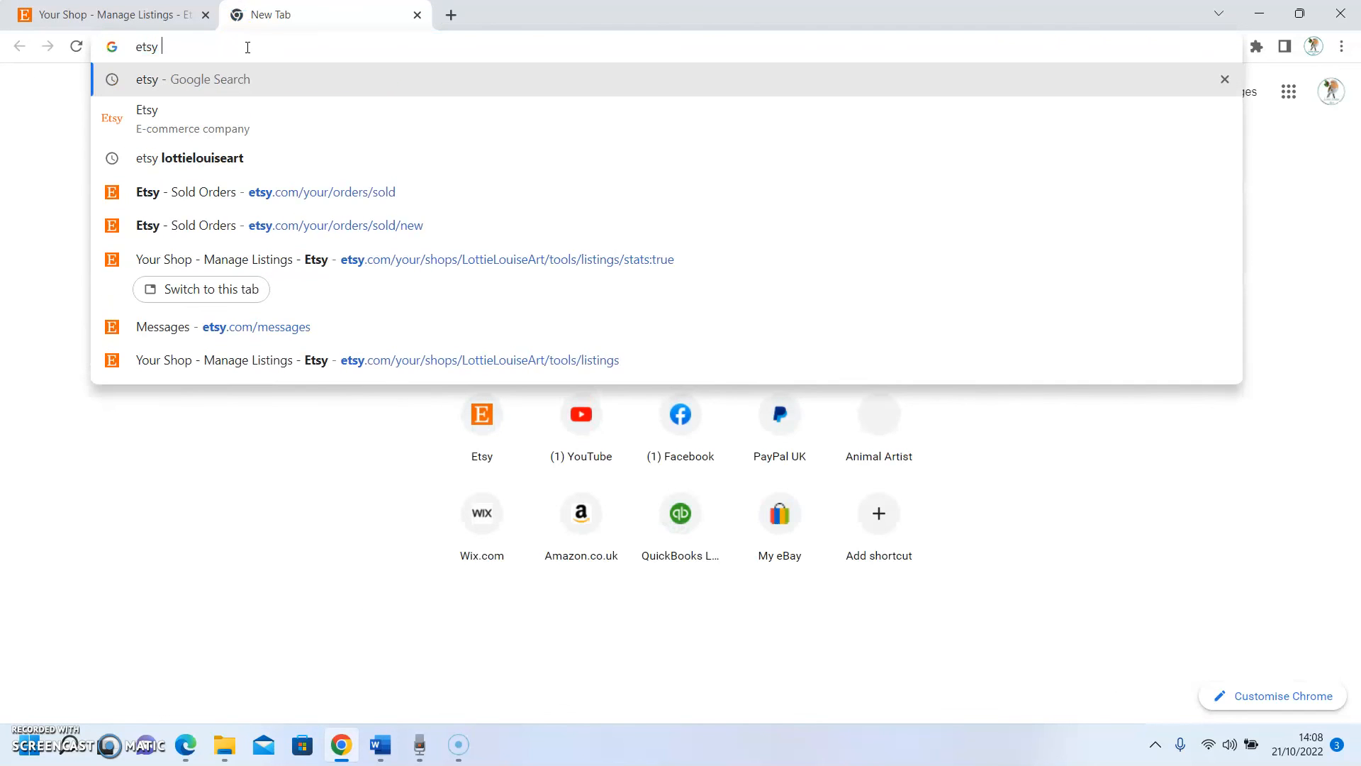
type("lottielouisea")
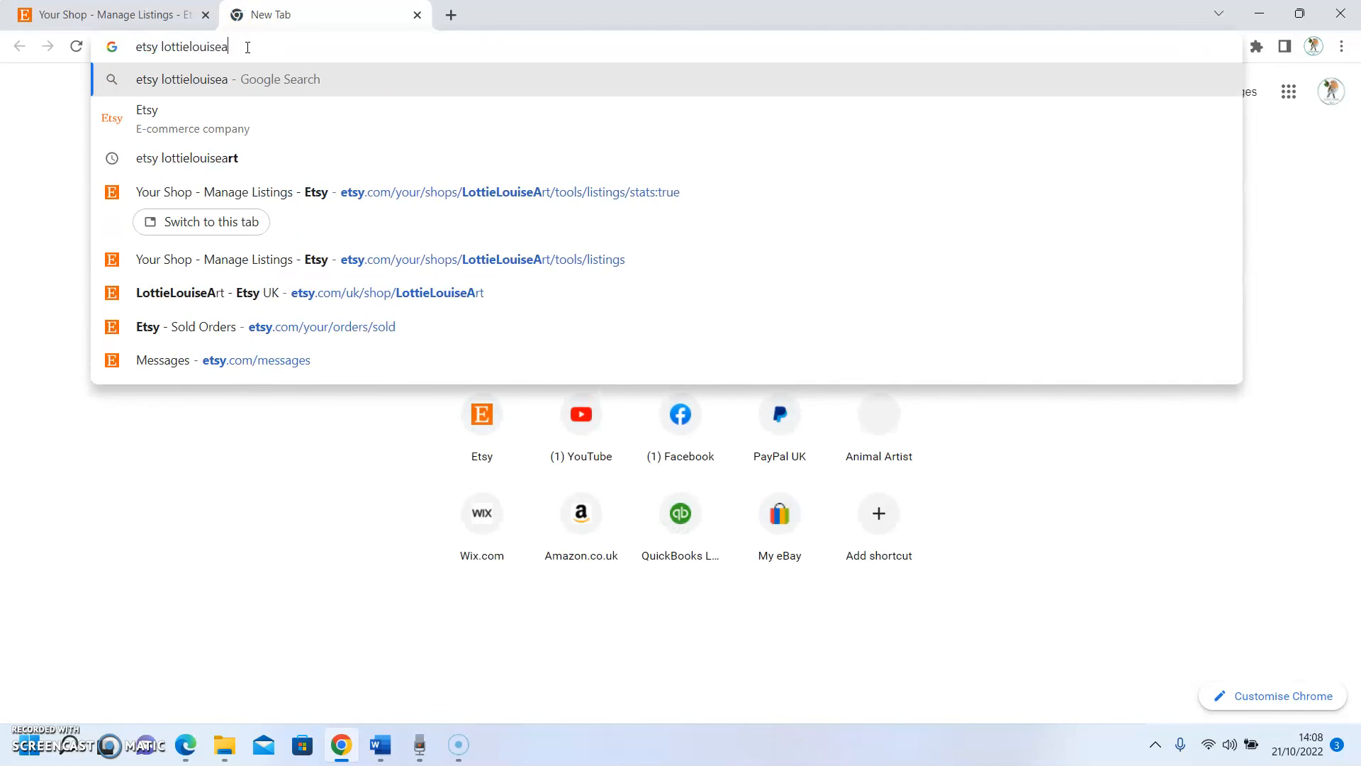
type("rt")
key("Return")
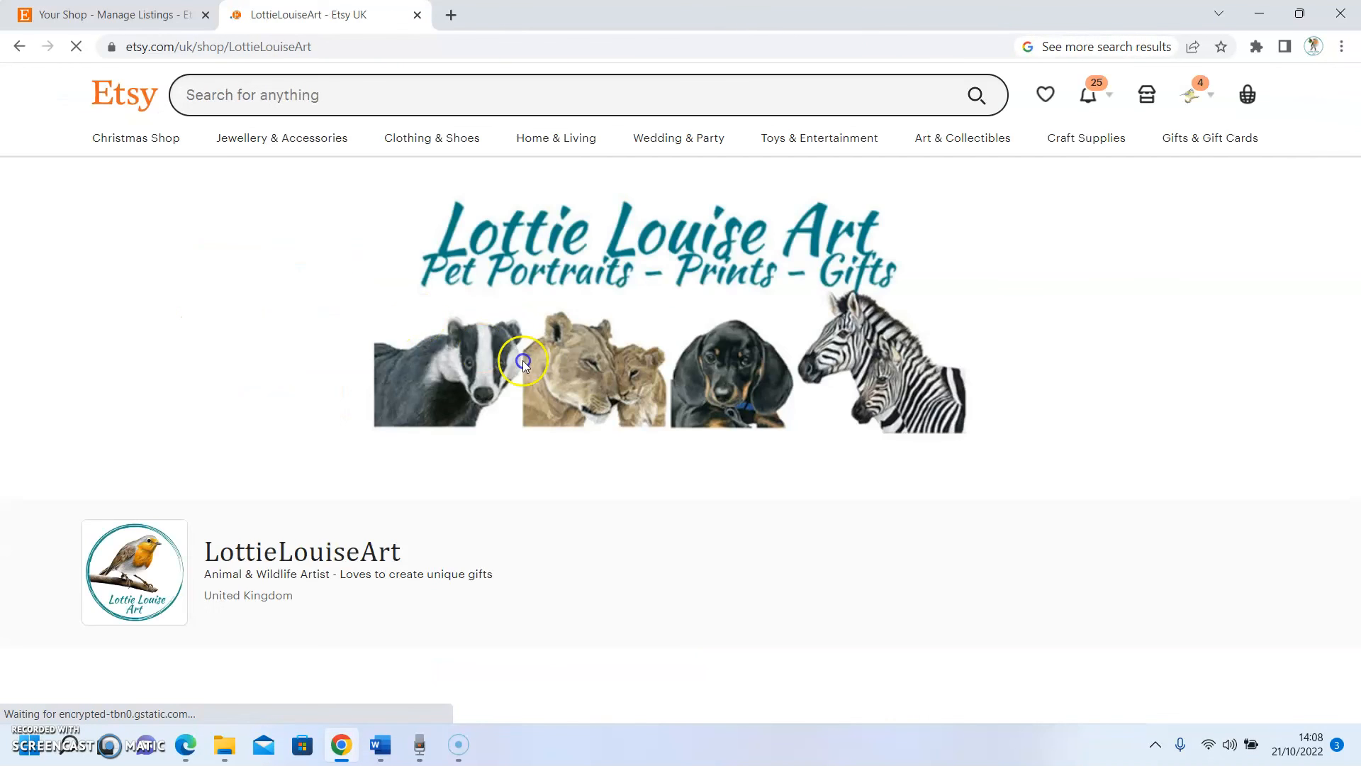
Open the Hand Painted Penguin Chick Wooden Keyring listing from All Items on the shop page.
scroll(524, 360, "down", 5)
scroll(557, 331, "down", 8)
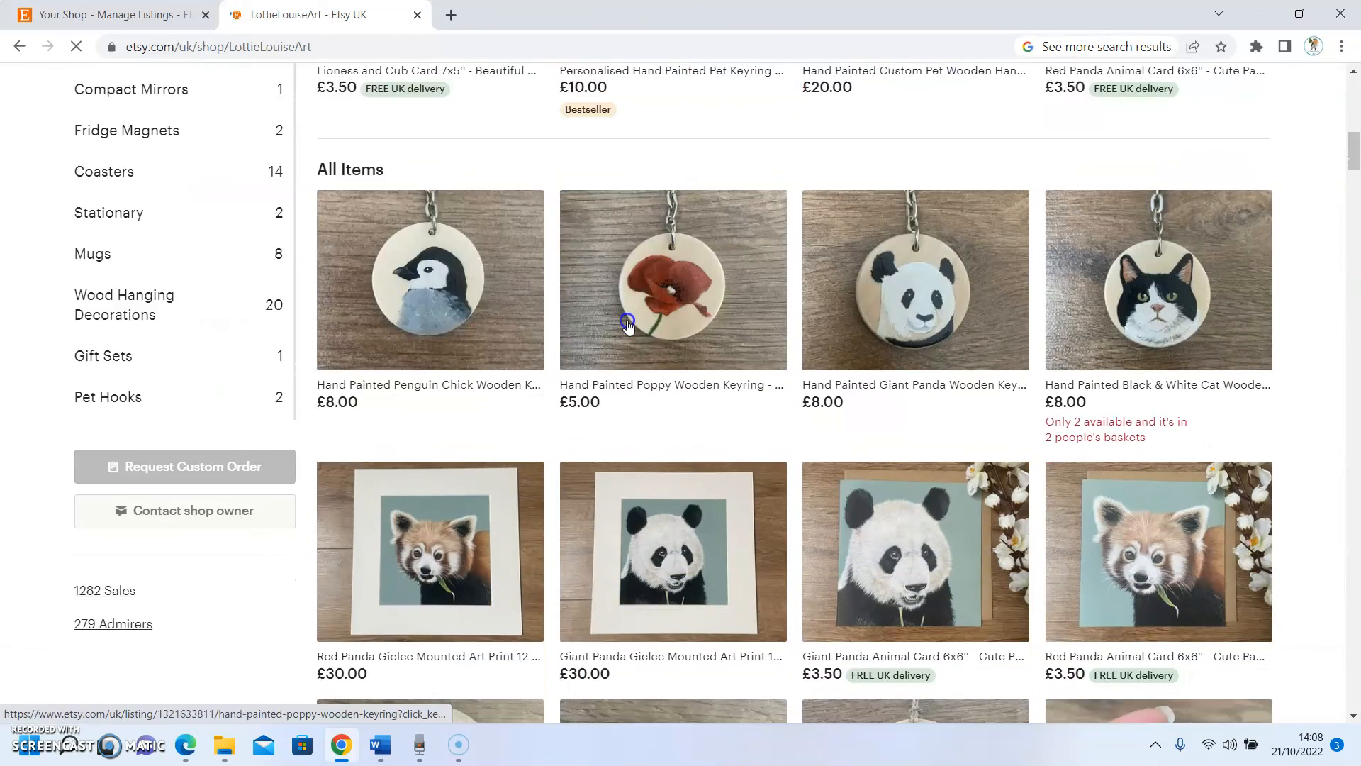
scroll(603, 312, "down", 2)
left_click(383, 216)
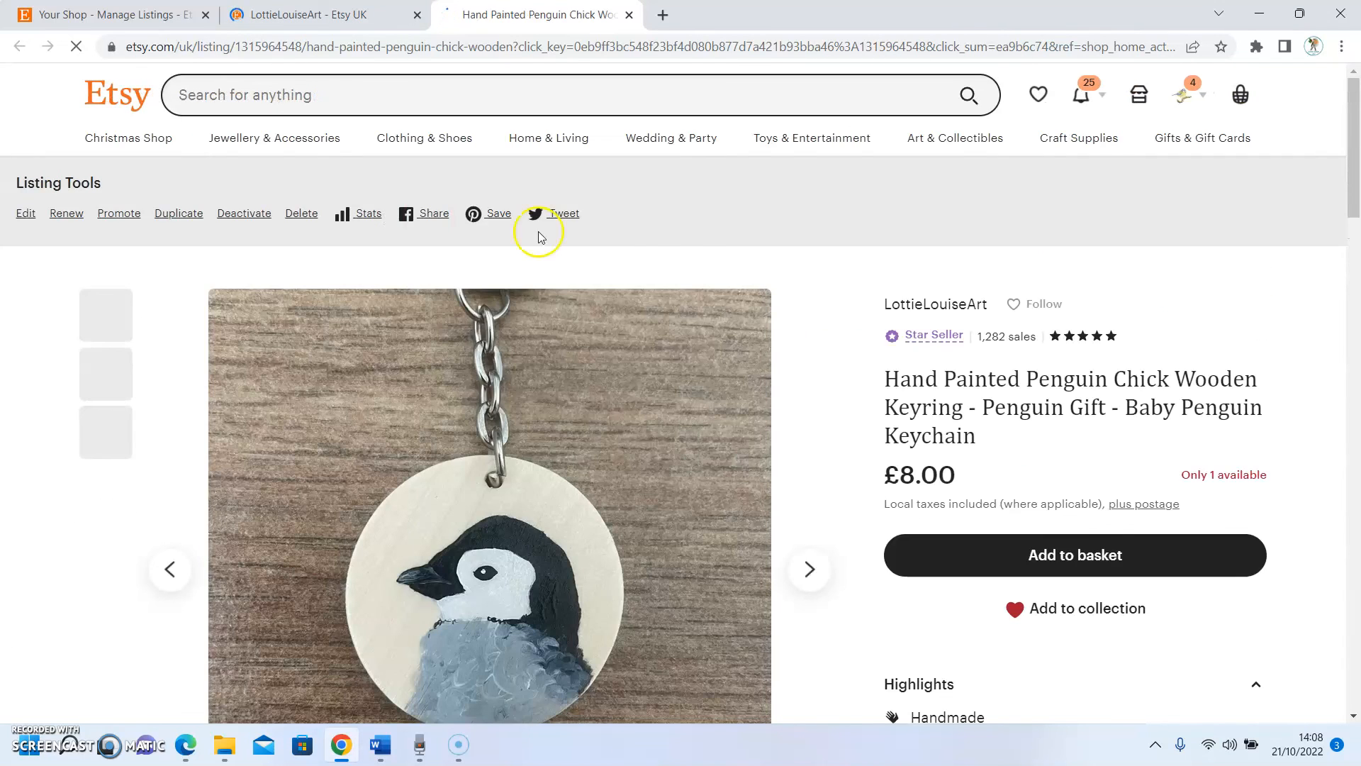
Examine the published listing's photos, title, price, highlights, description and delivery details as buyers see them.
scroll(1099, 267, "down", 1)
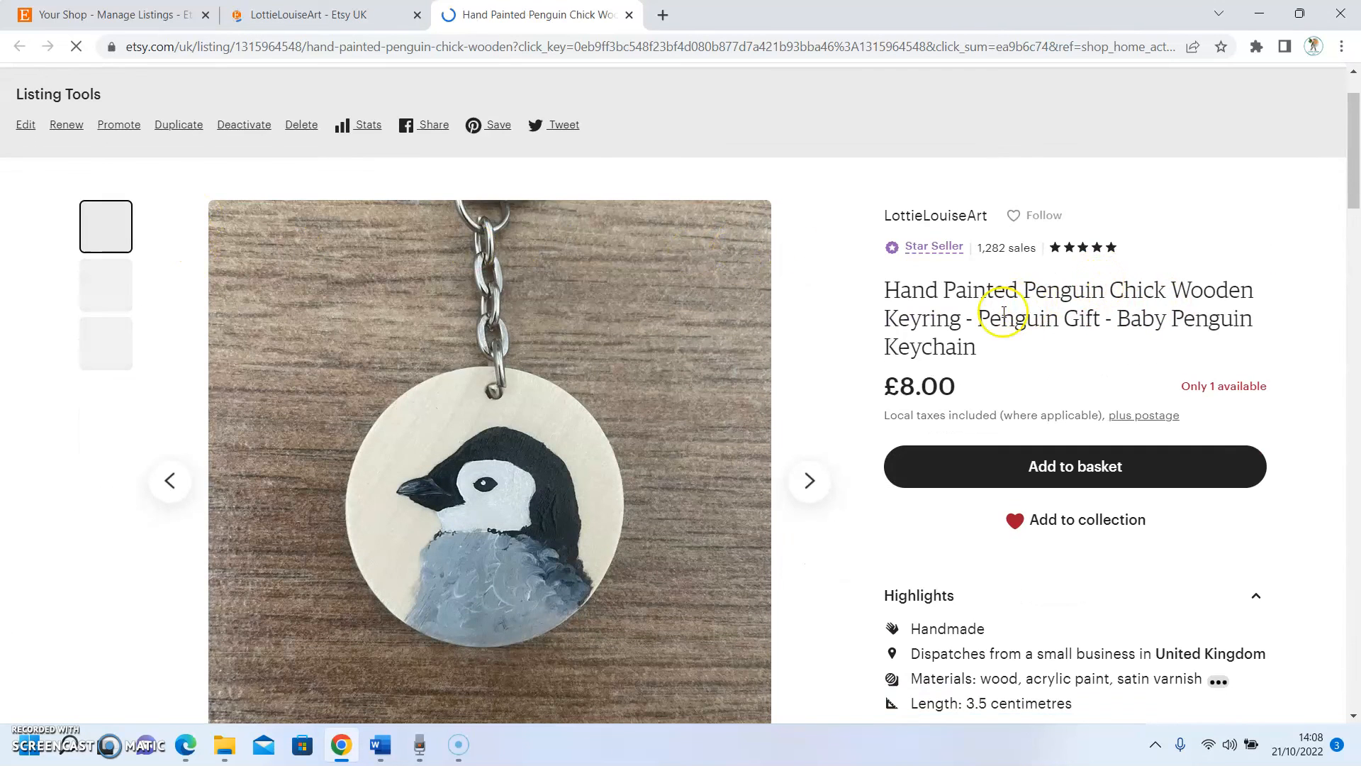
scroll(922, 340, "down", 2)
scroll(885, 378, "down", 3)
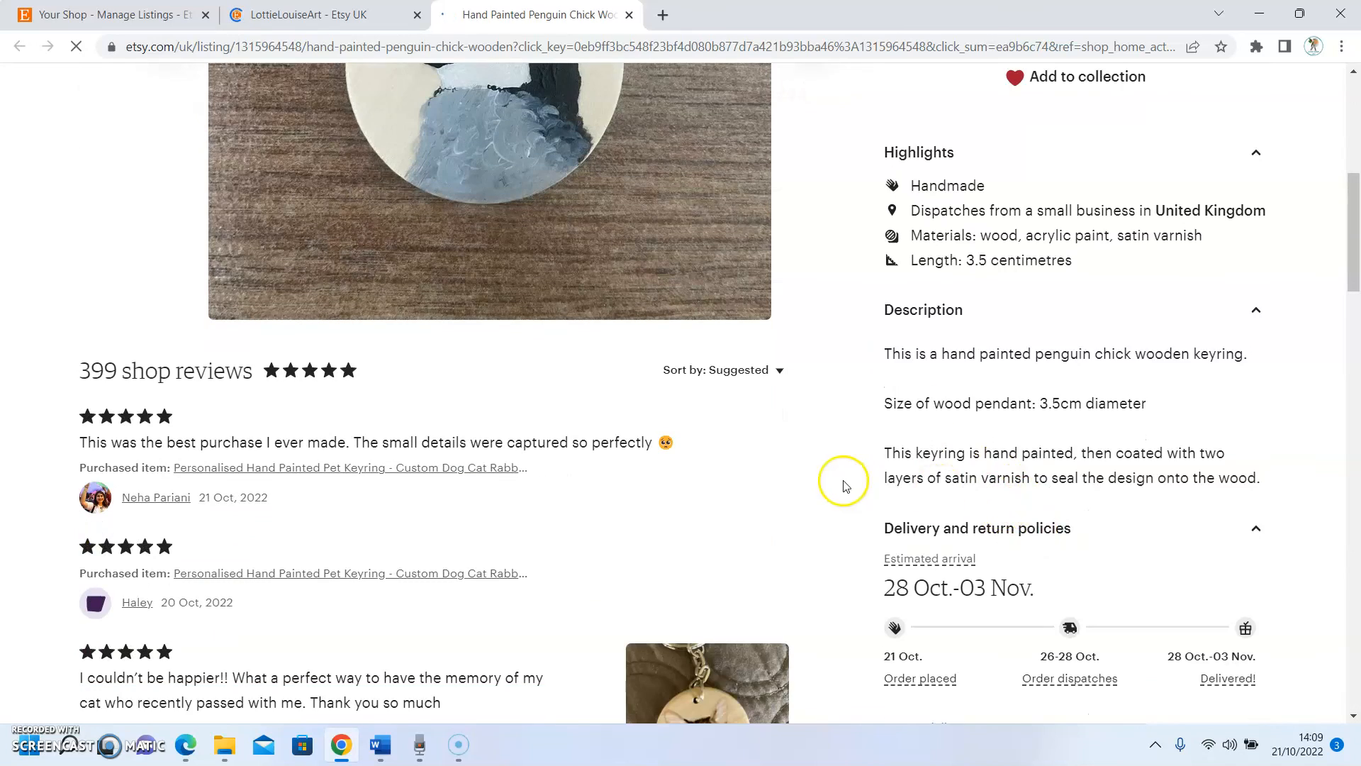
scroll(837, 475, "down", 3)
scroll(831, 469, "up", 10)
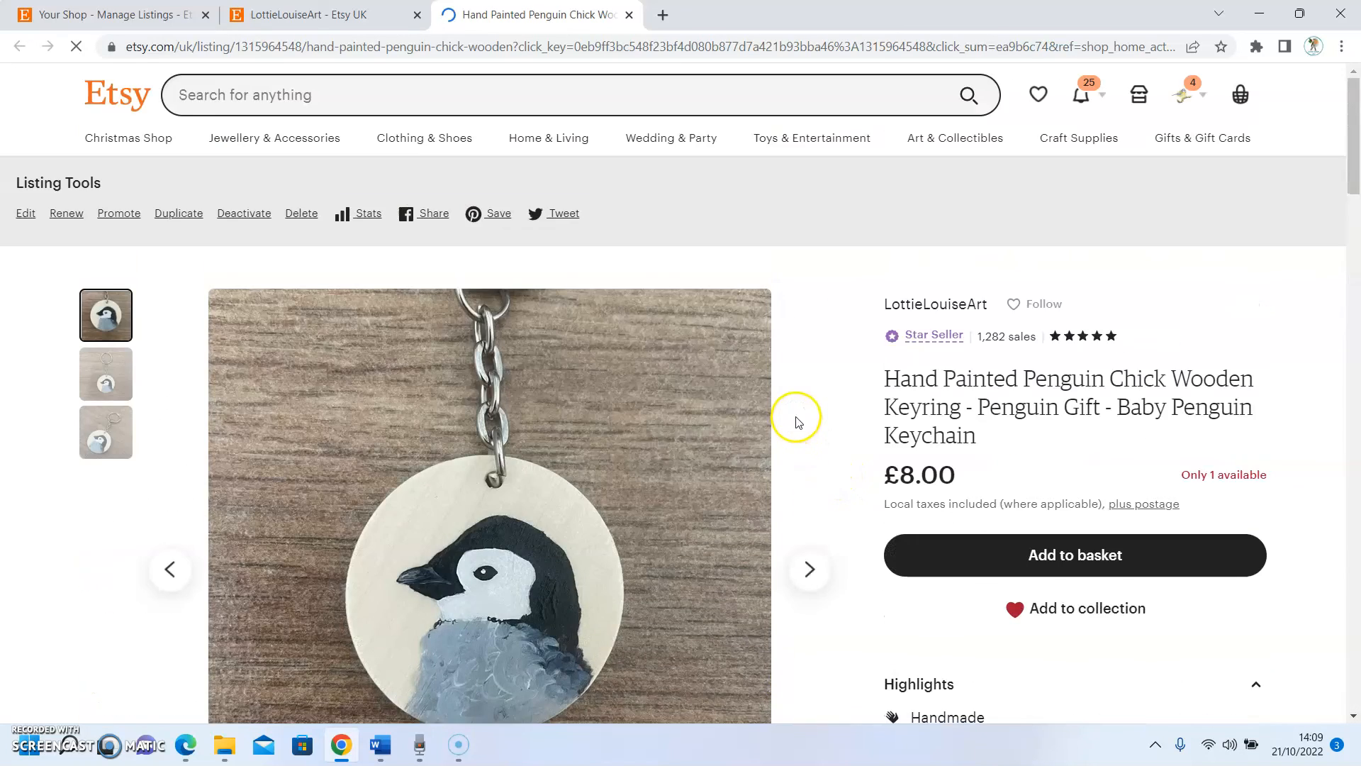
scroll(796, 419, "down", 2)
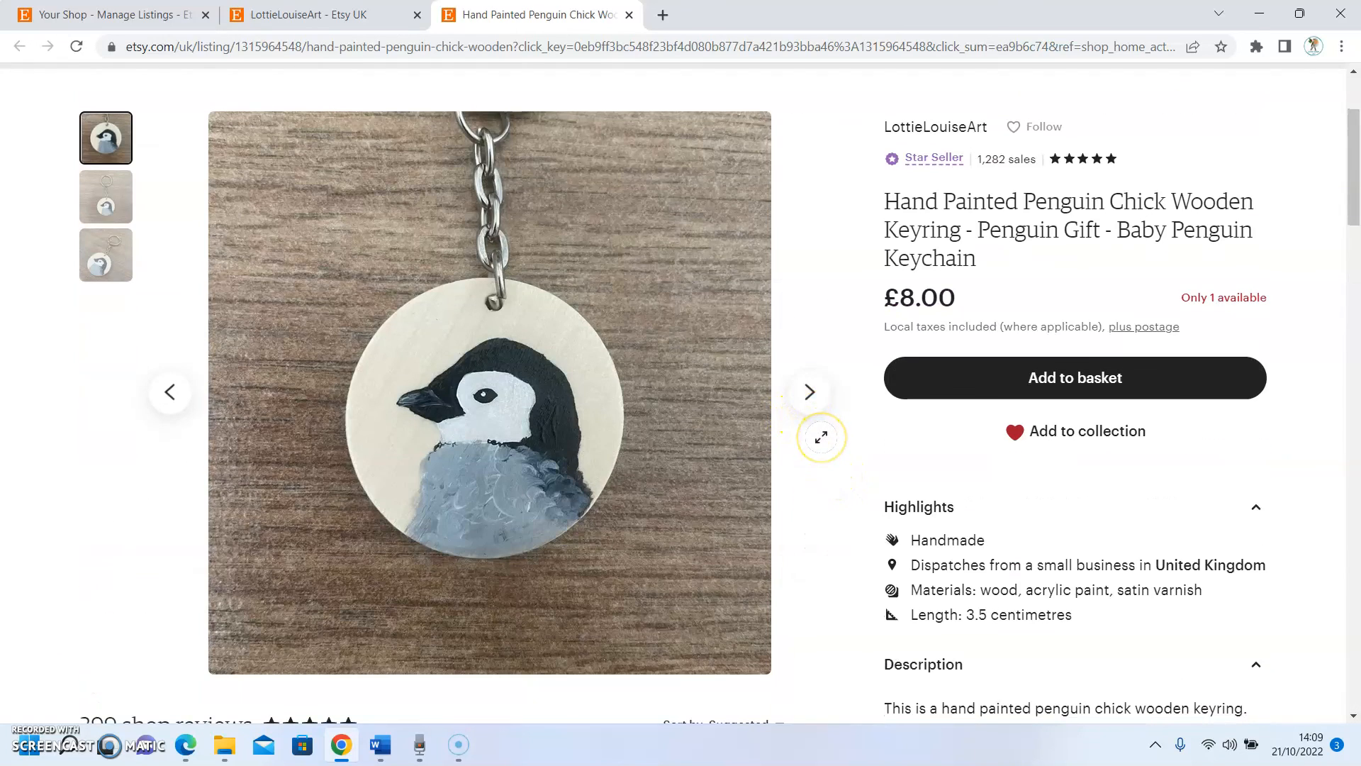